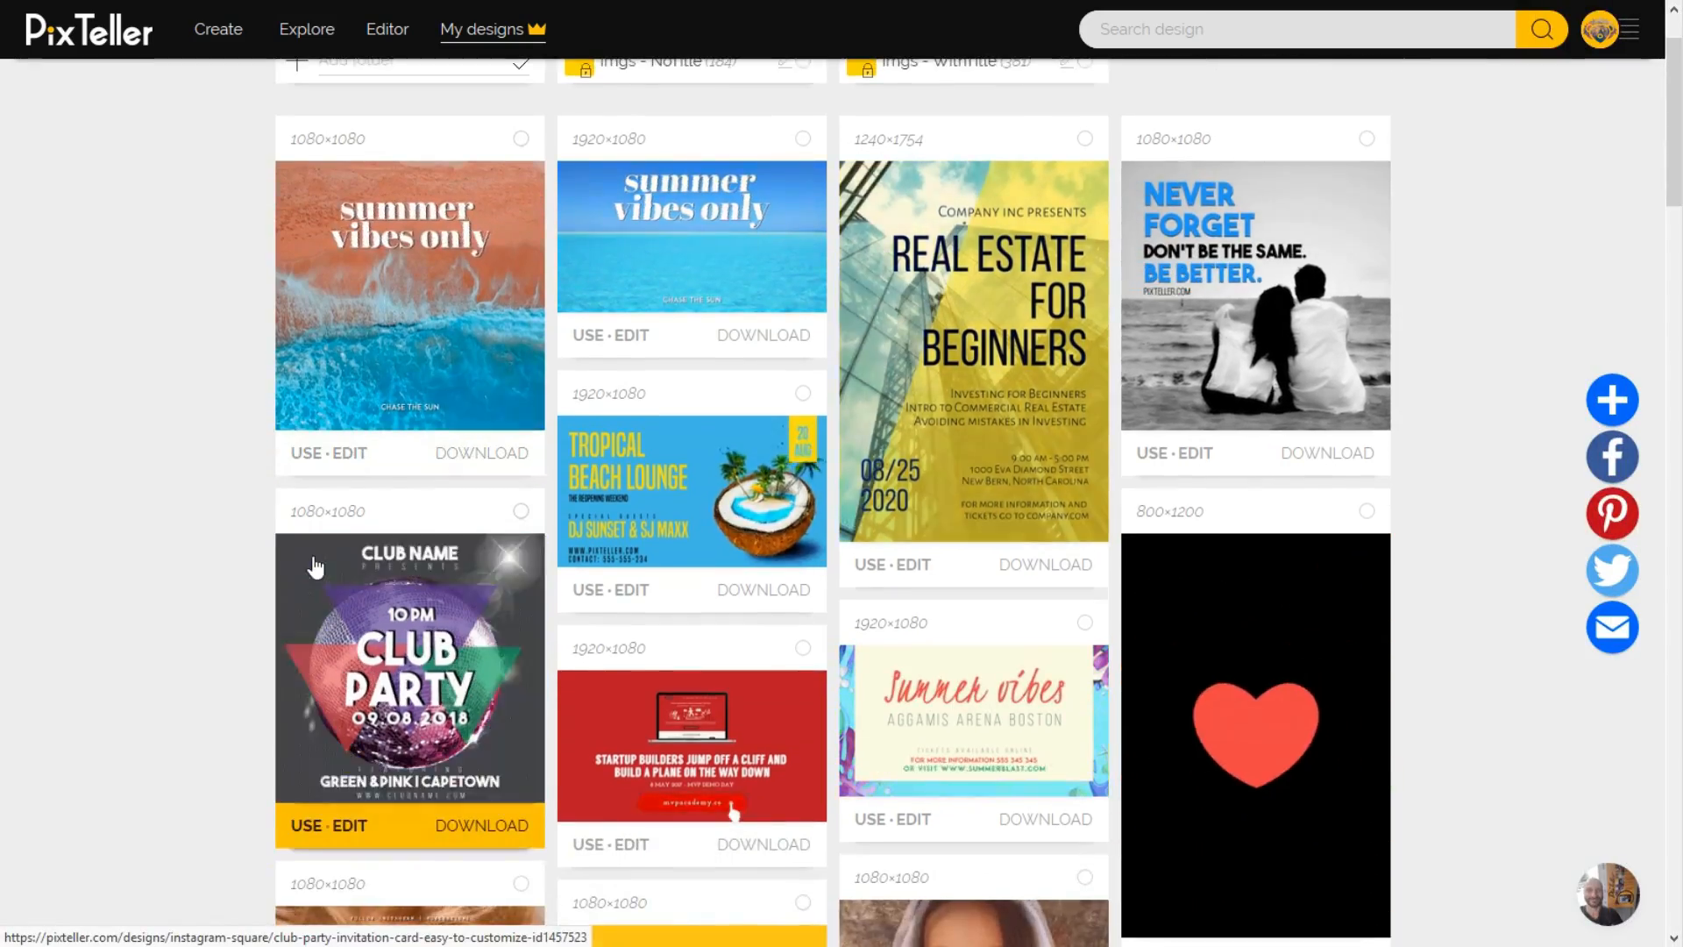
Browse the saved designs and the list of design types, and start a new blank 1080×1080 design.
scroll(316, 568, down, 20)
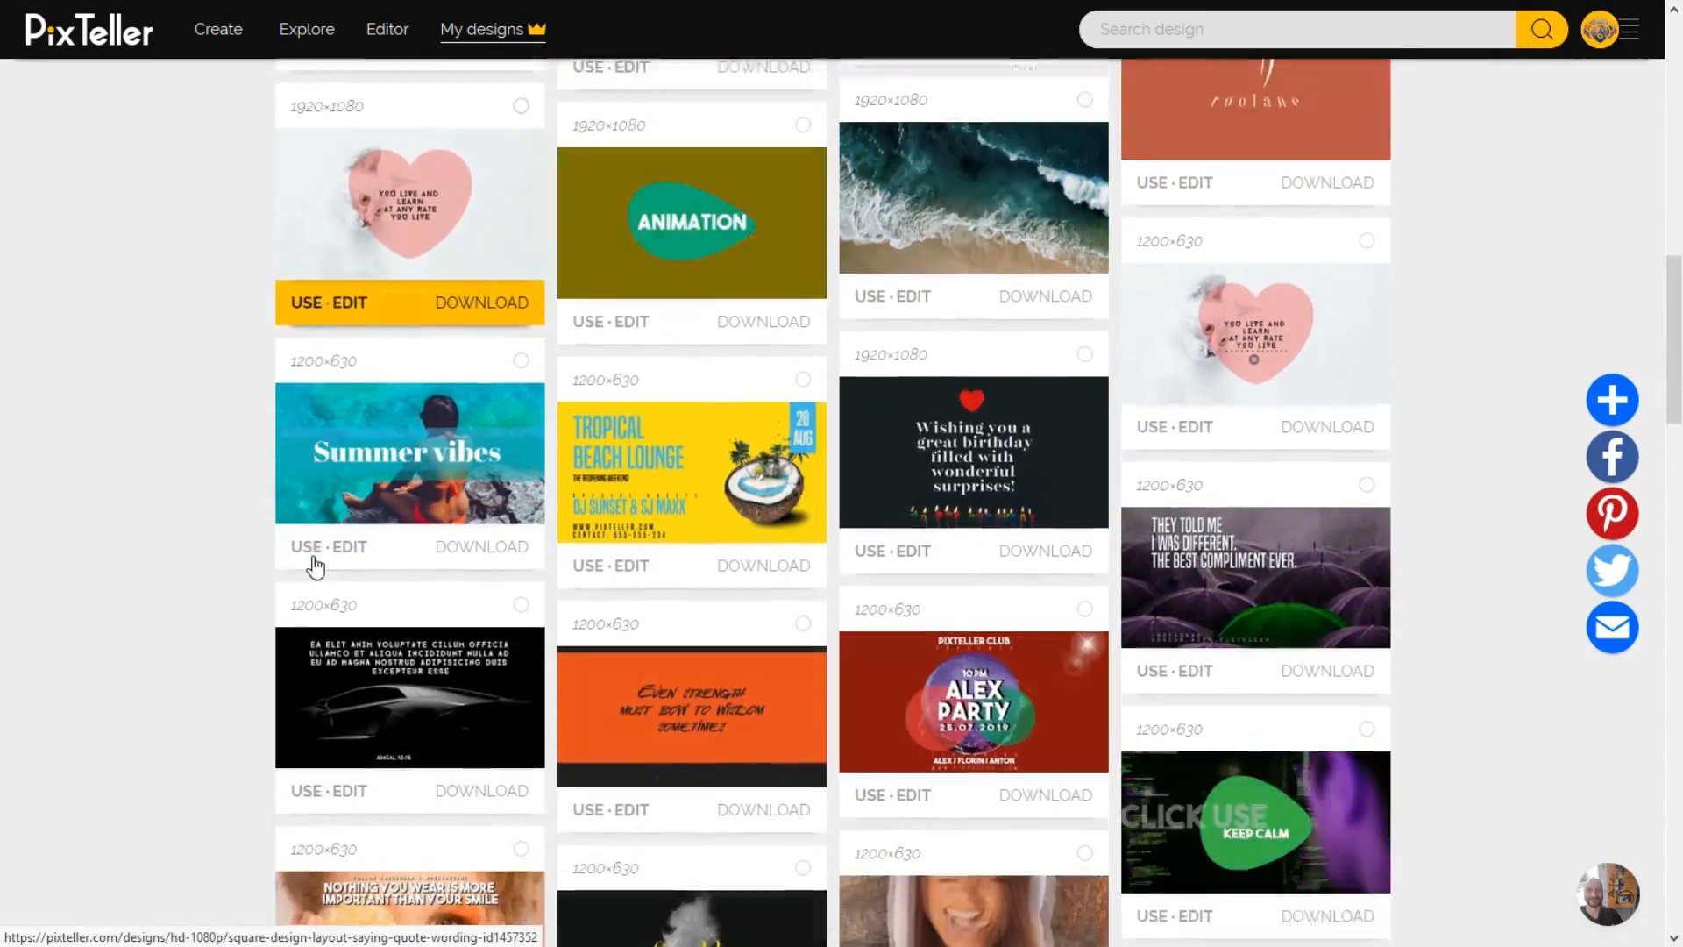
scroll(315, 567, down, 10)
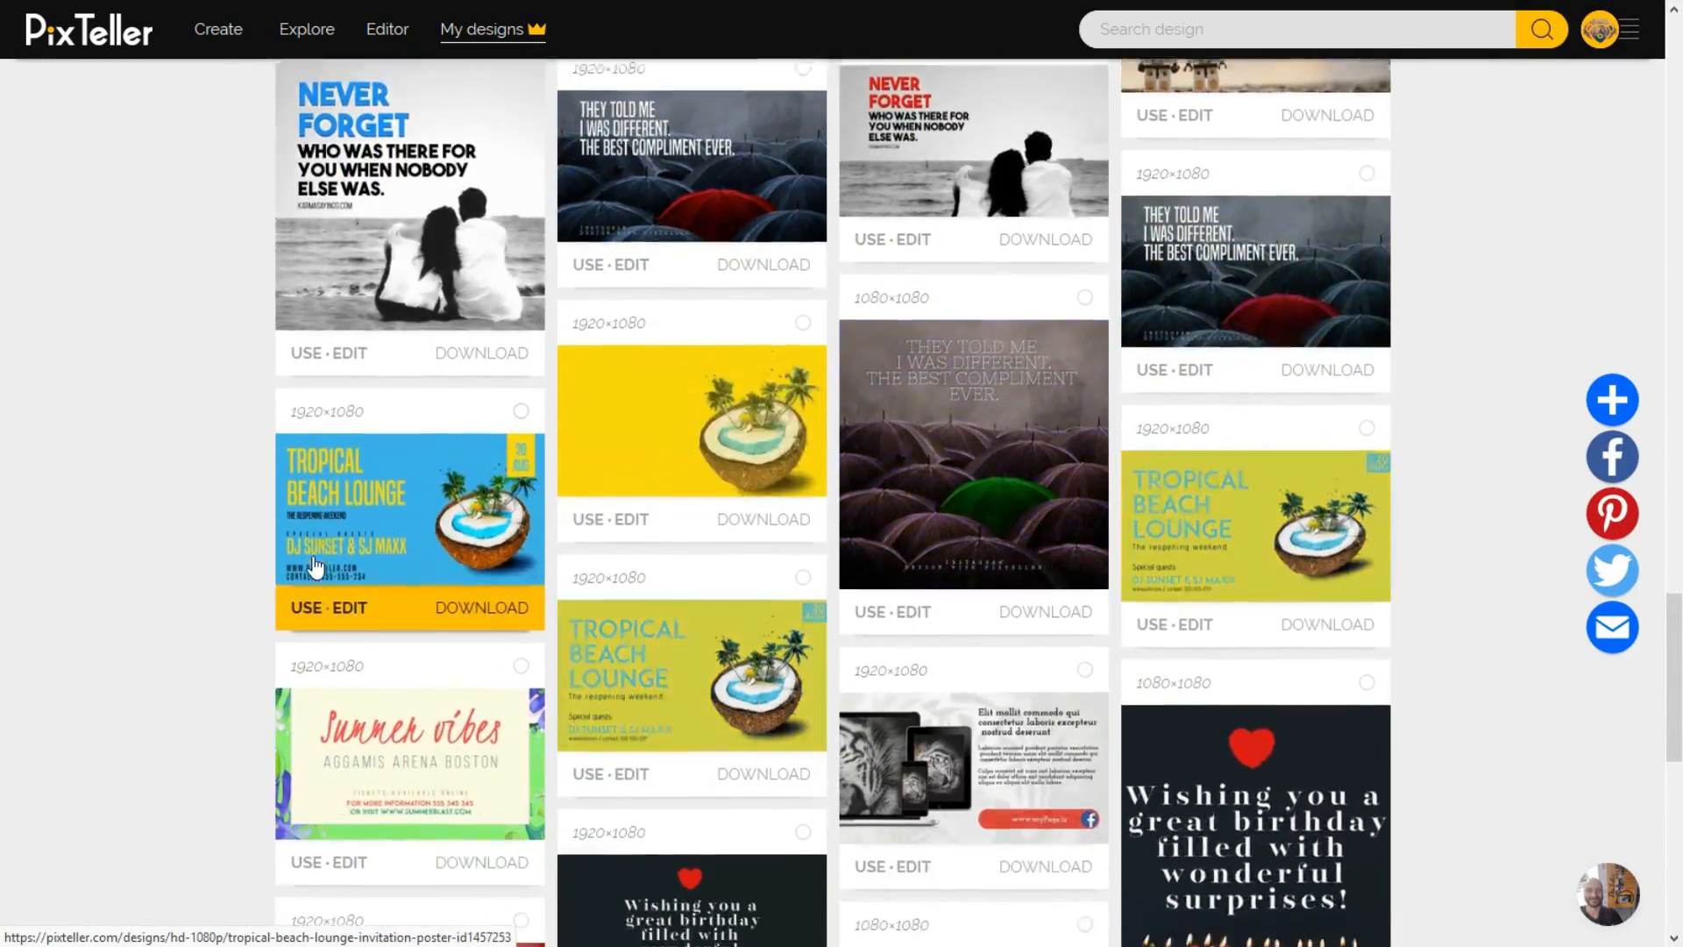
click(234, 34)
scroll(976, 276, down, 10)
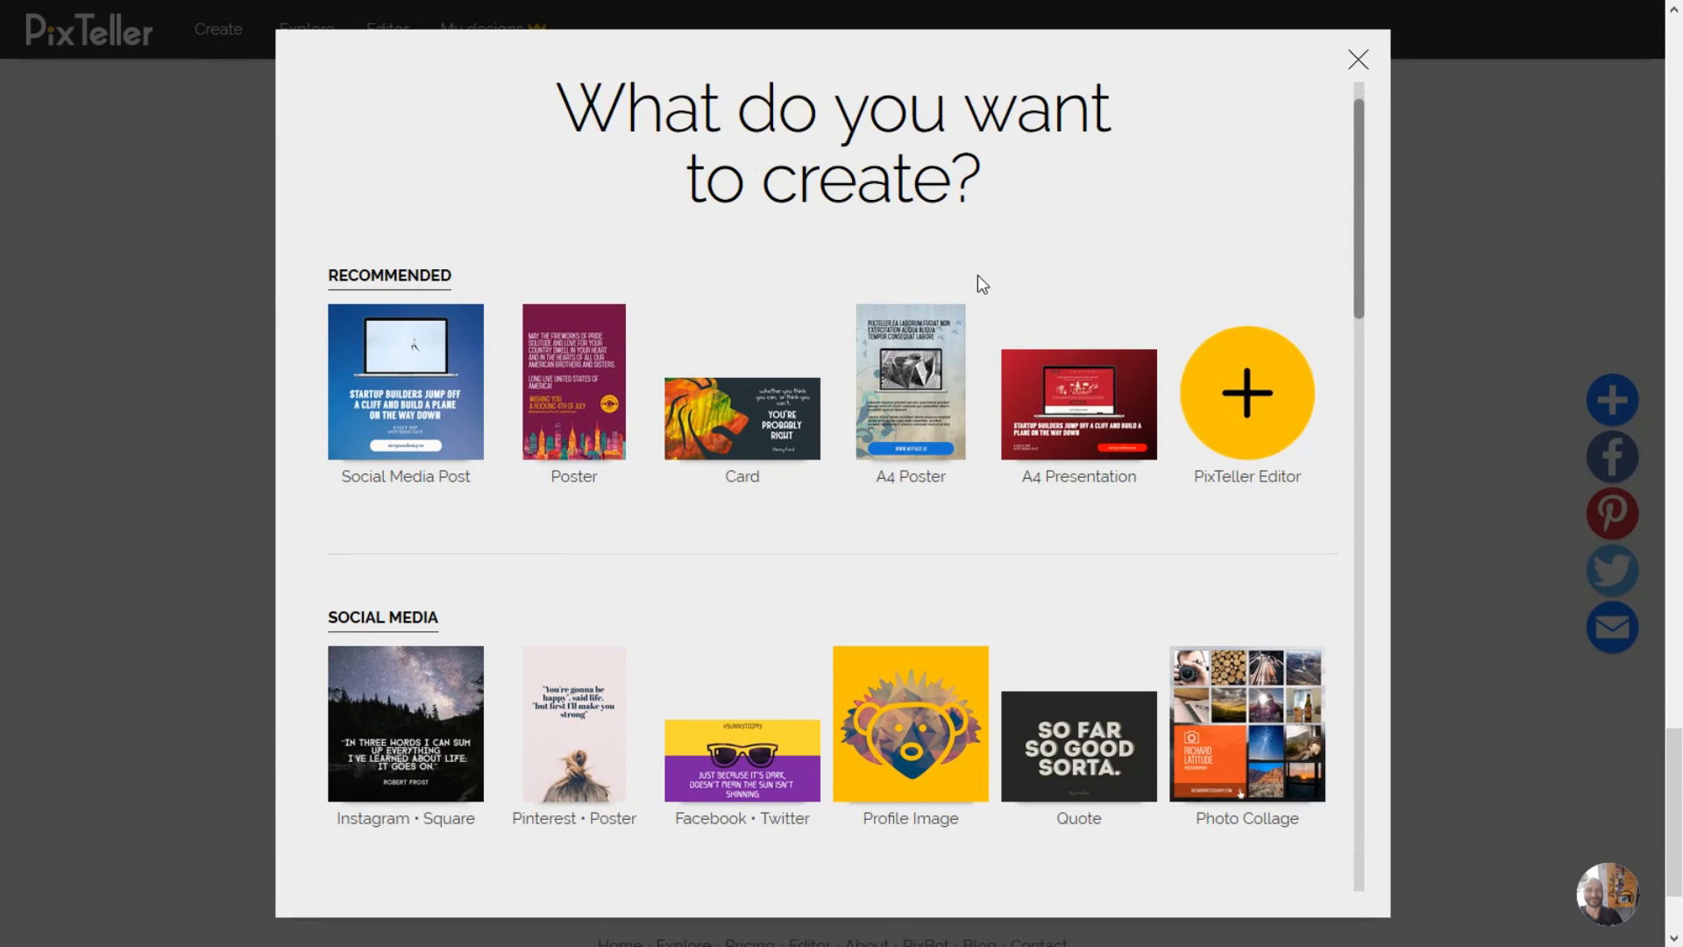
scroll(956, 433, down, 10)
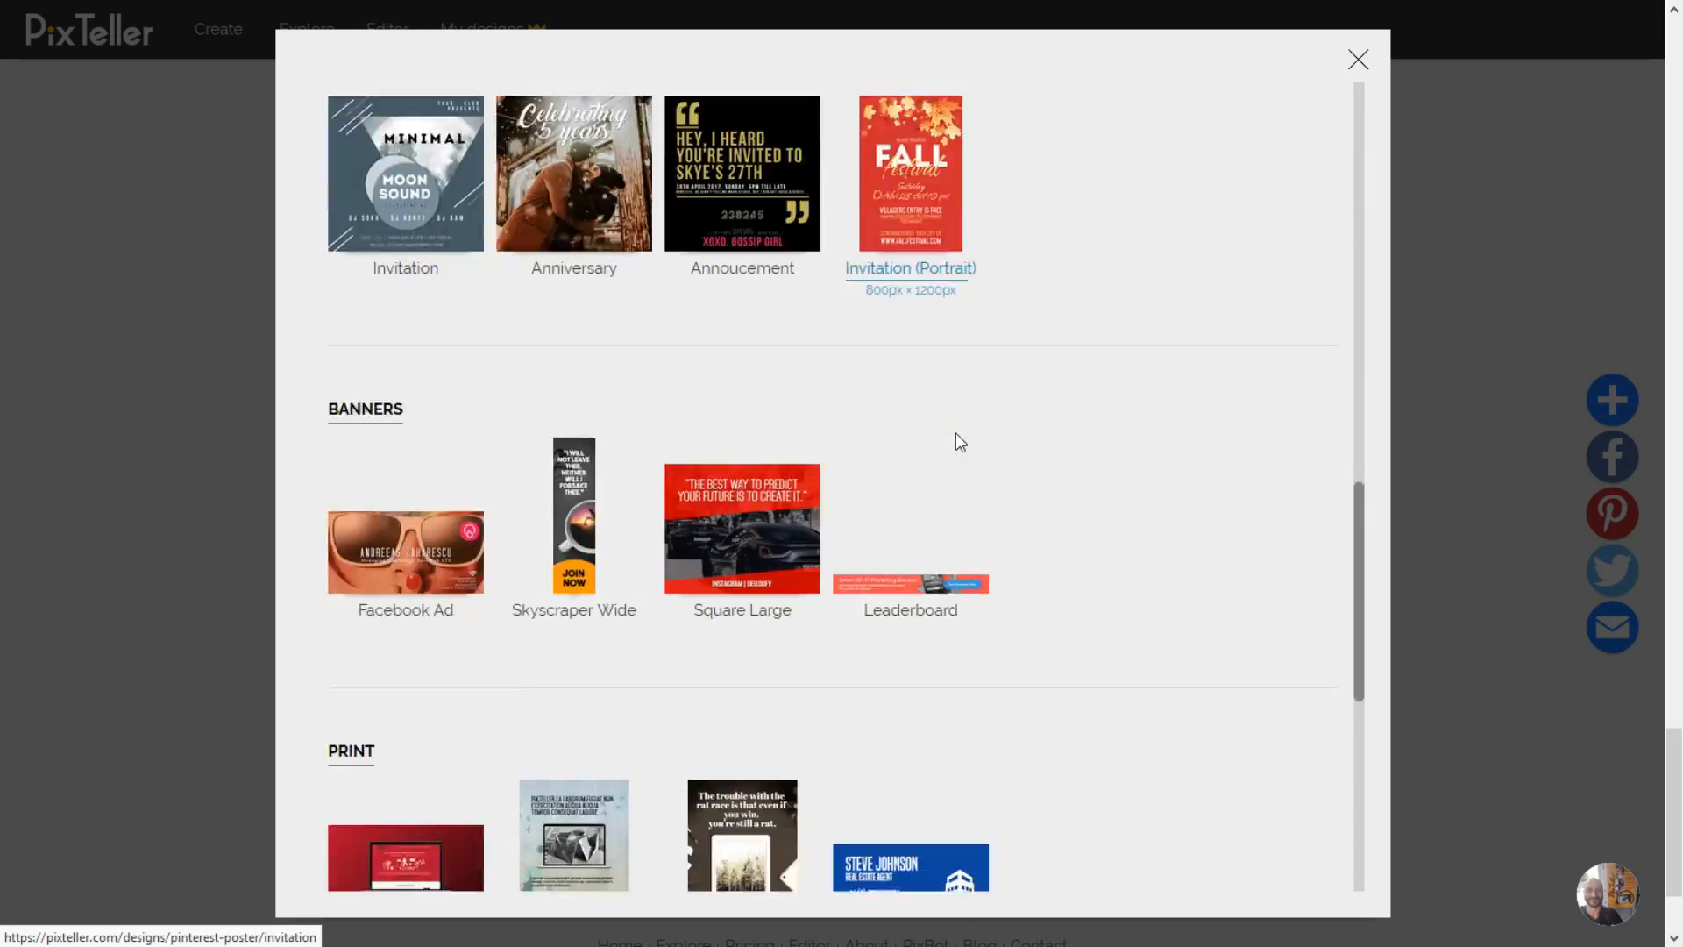
click(847, 770)
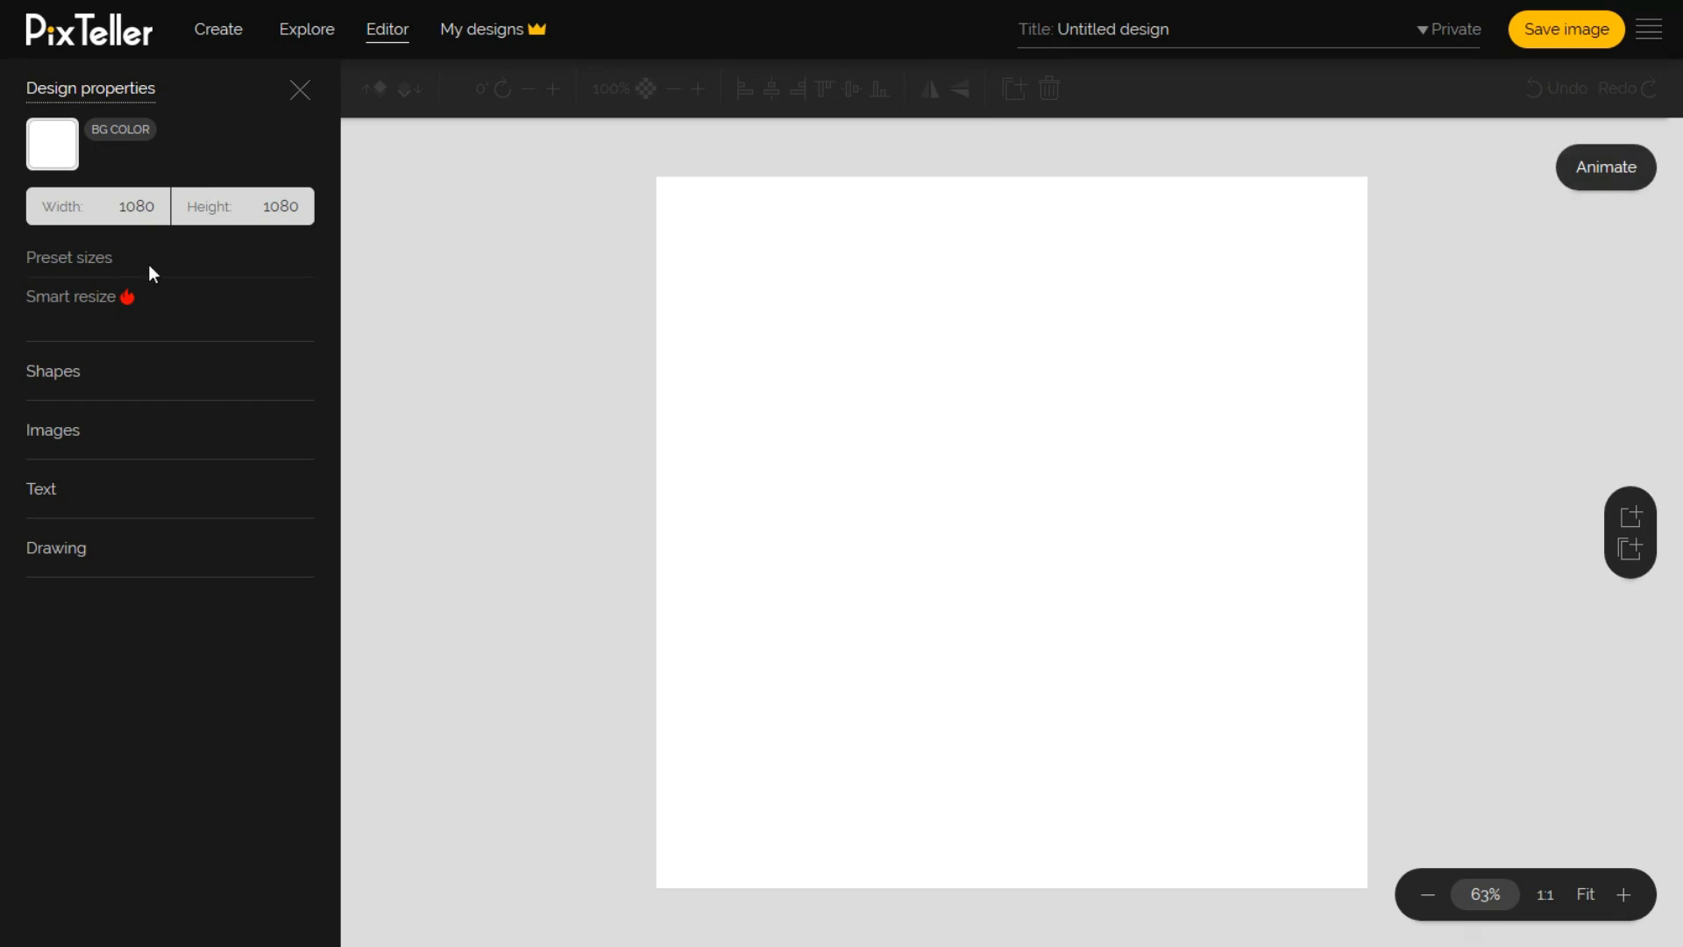
Look through the editor's Shapes, Images, Text and Drawing tools, and return to the design properties.
click(200, 378)
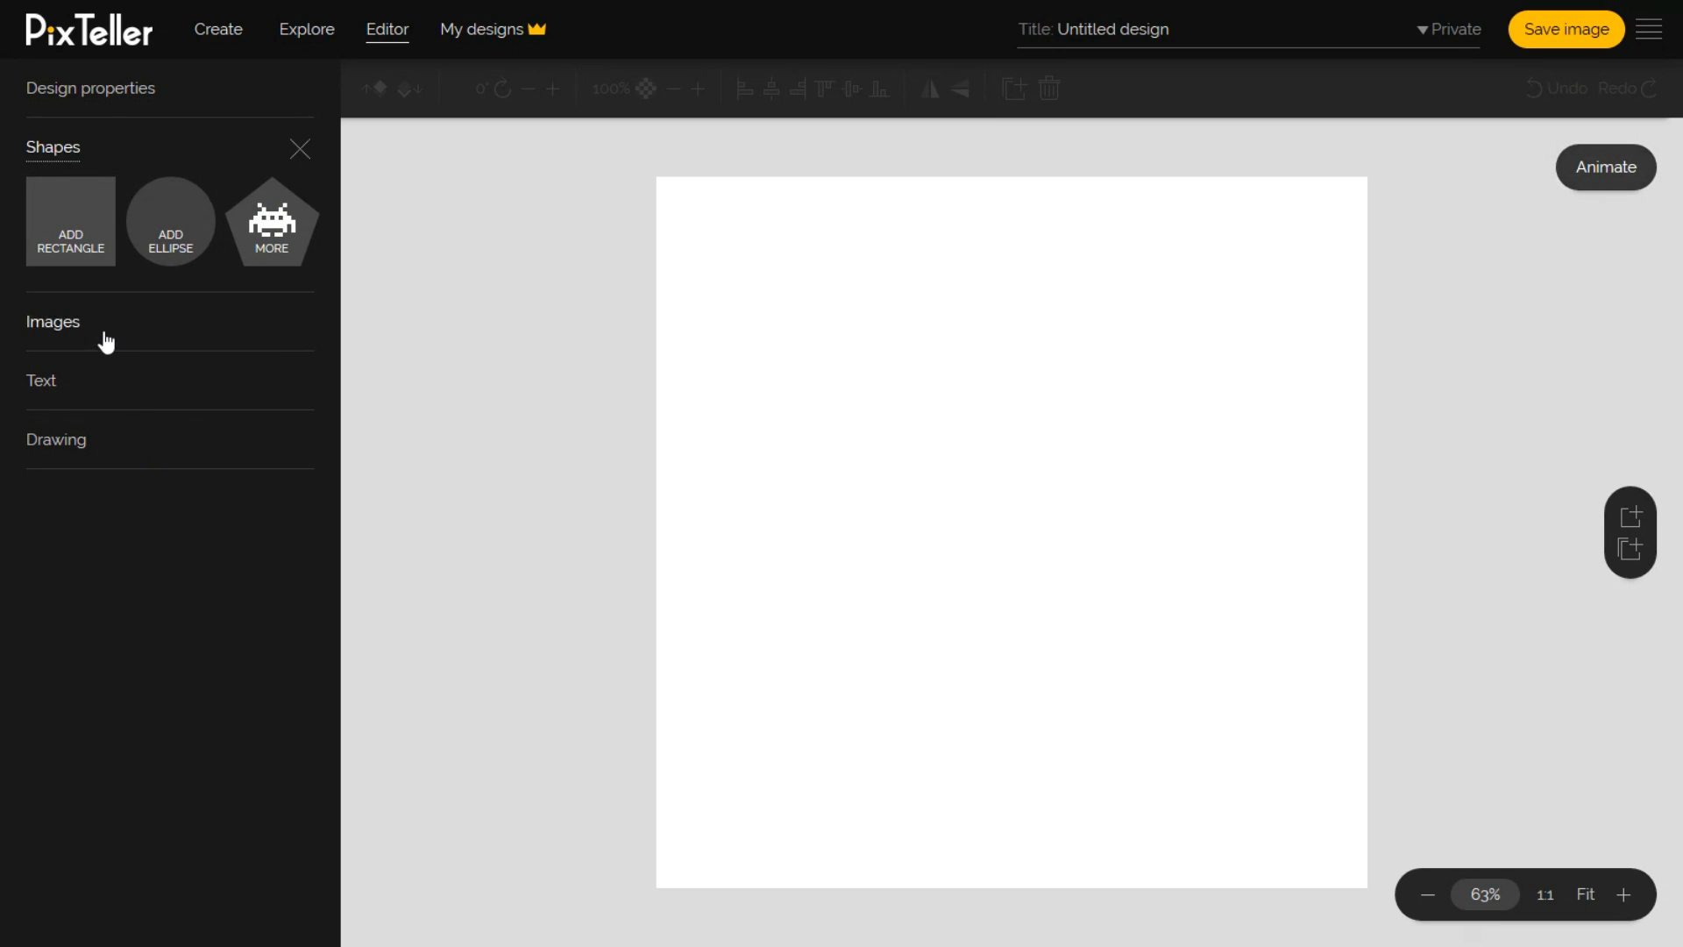
click(107, 326)
click(106, 407)
click(114, 472)
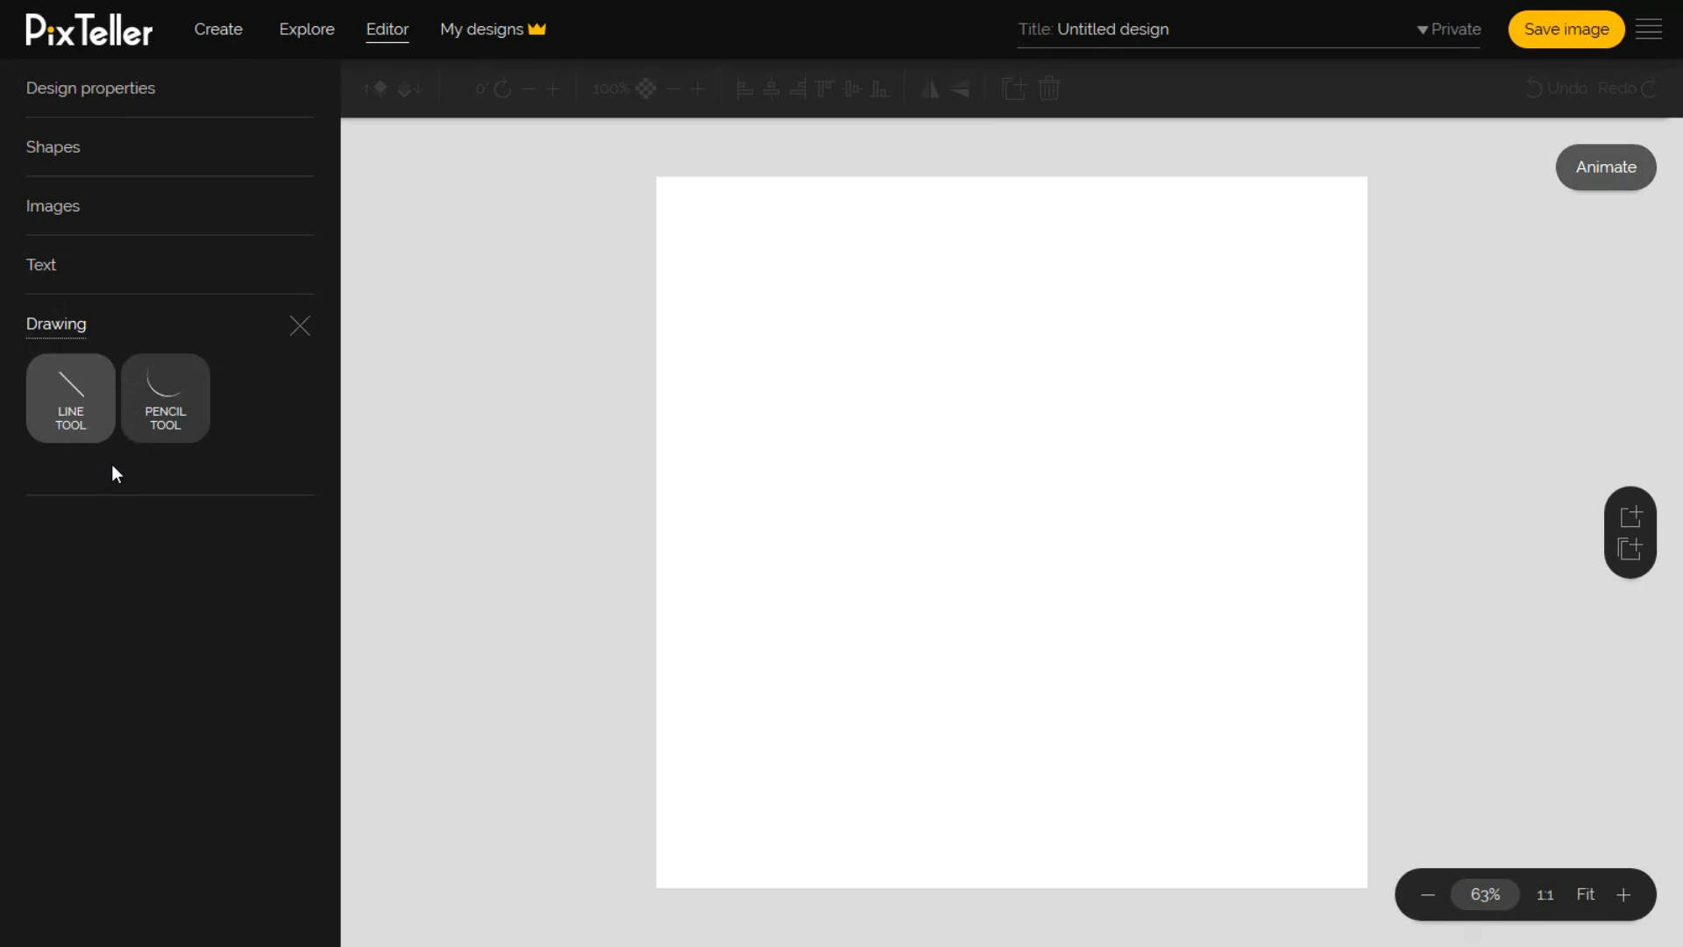
click(95, 92)
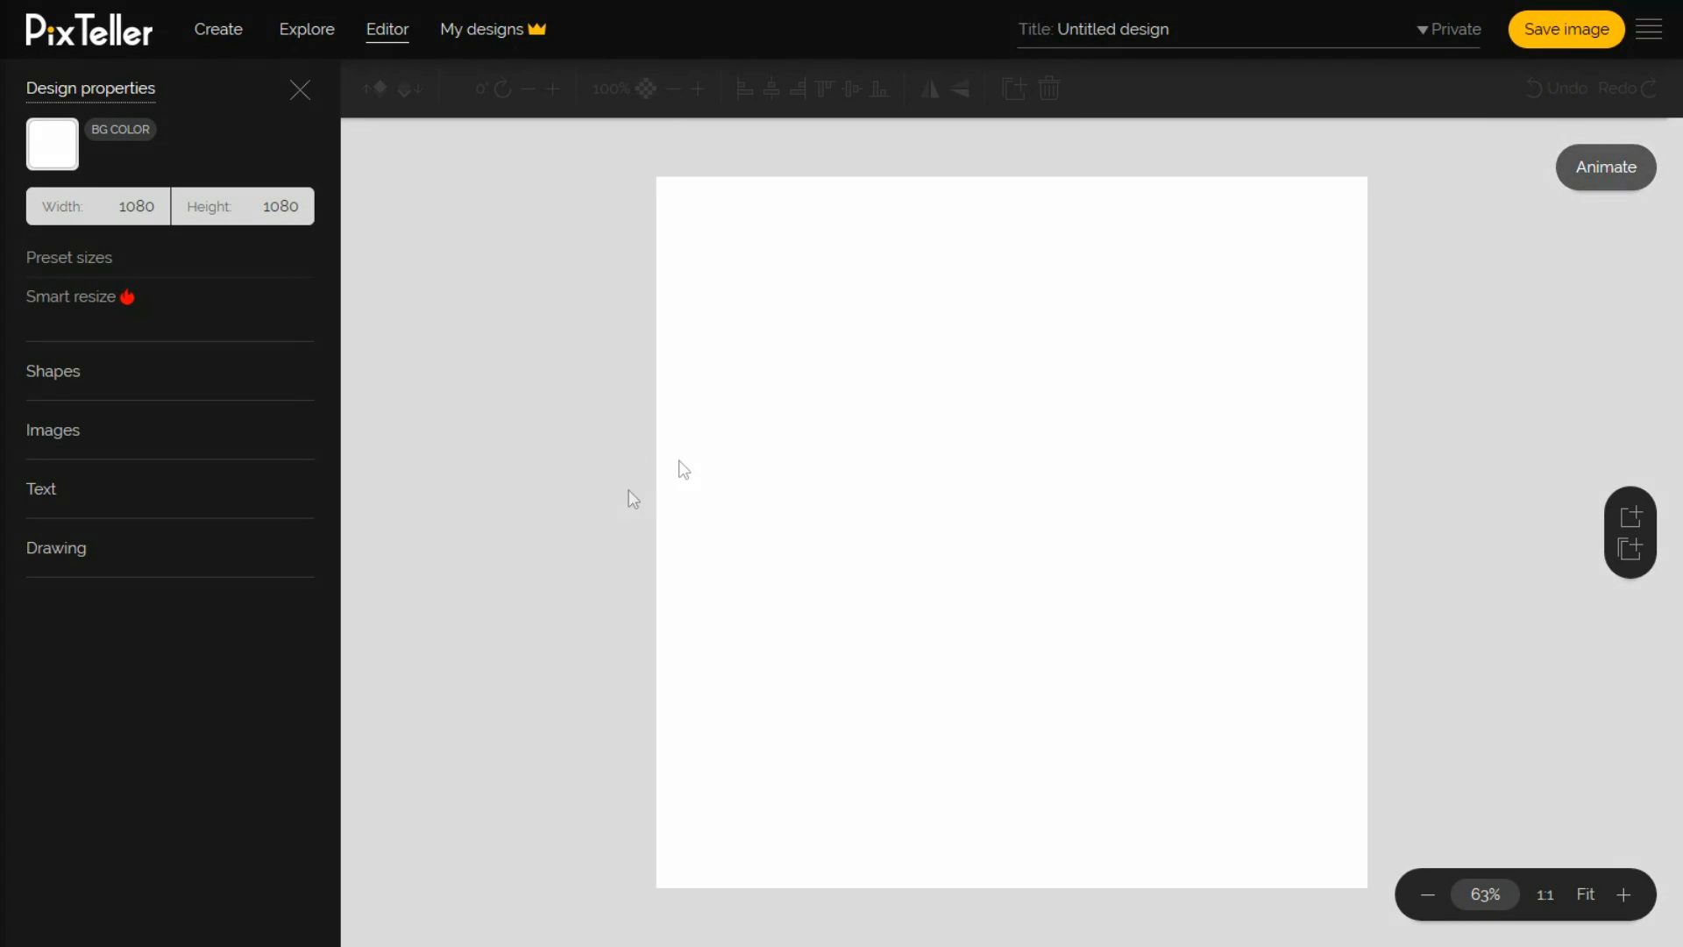
Review the design's visibility options and set its visibility to Public.
click(1440, 37)
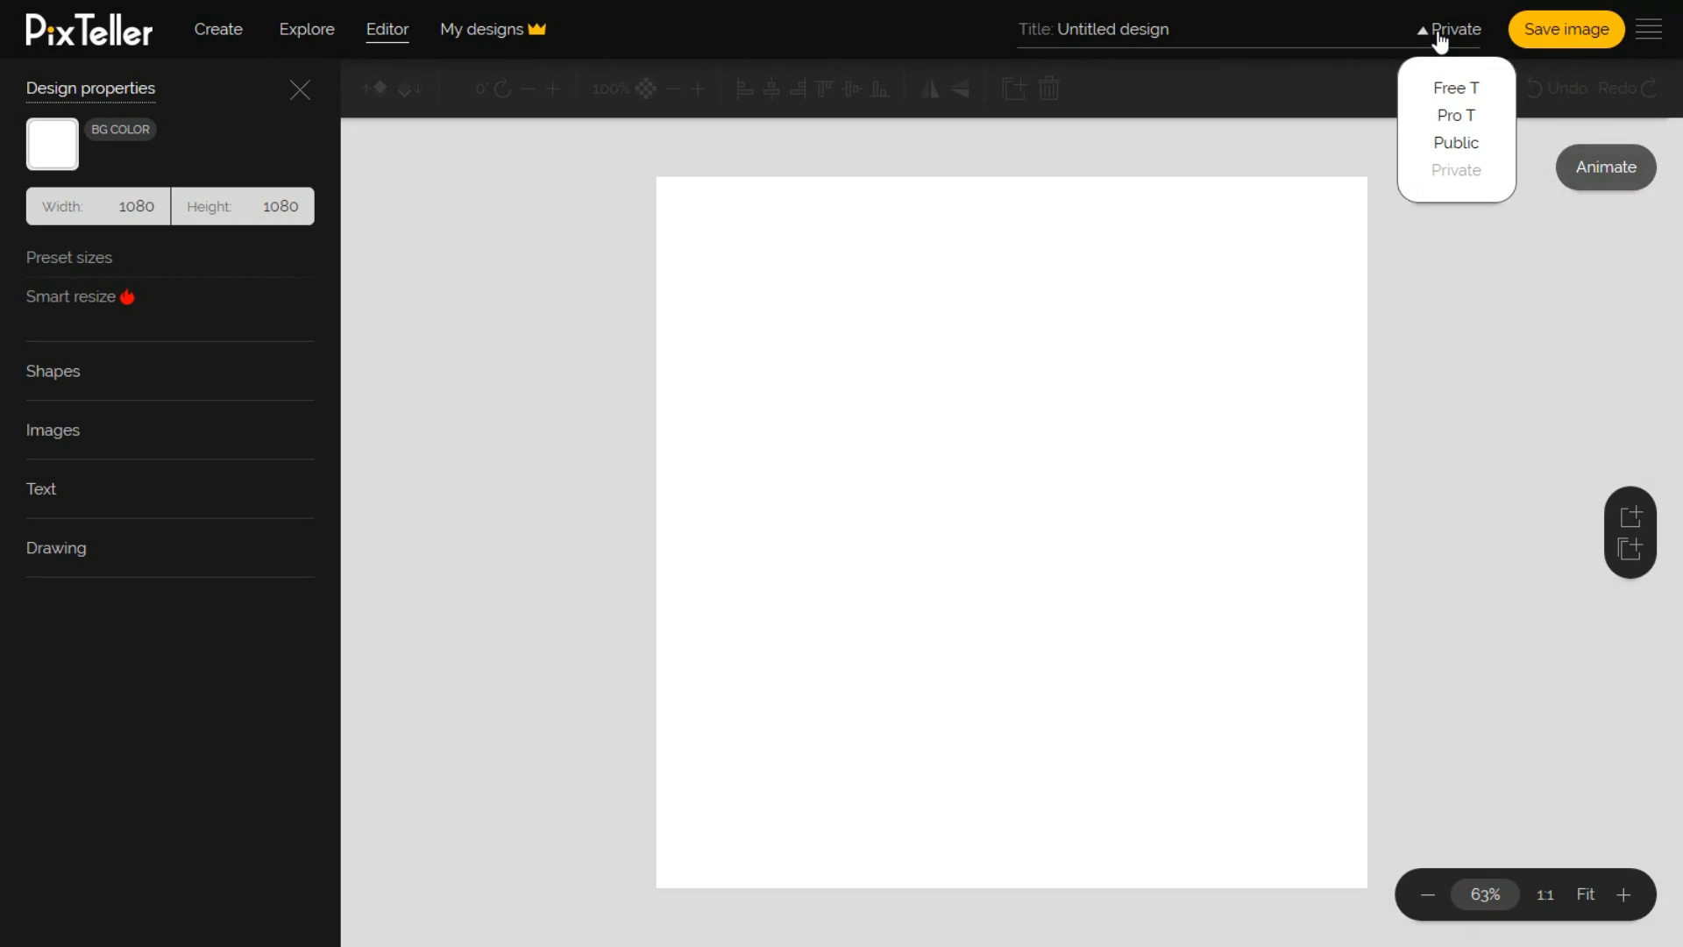
click(1442, 39)
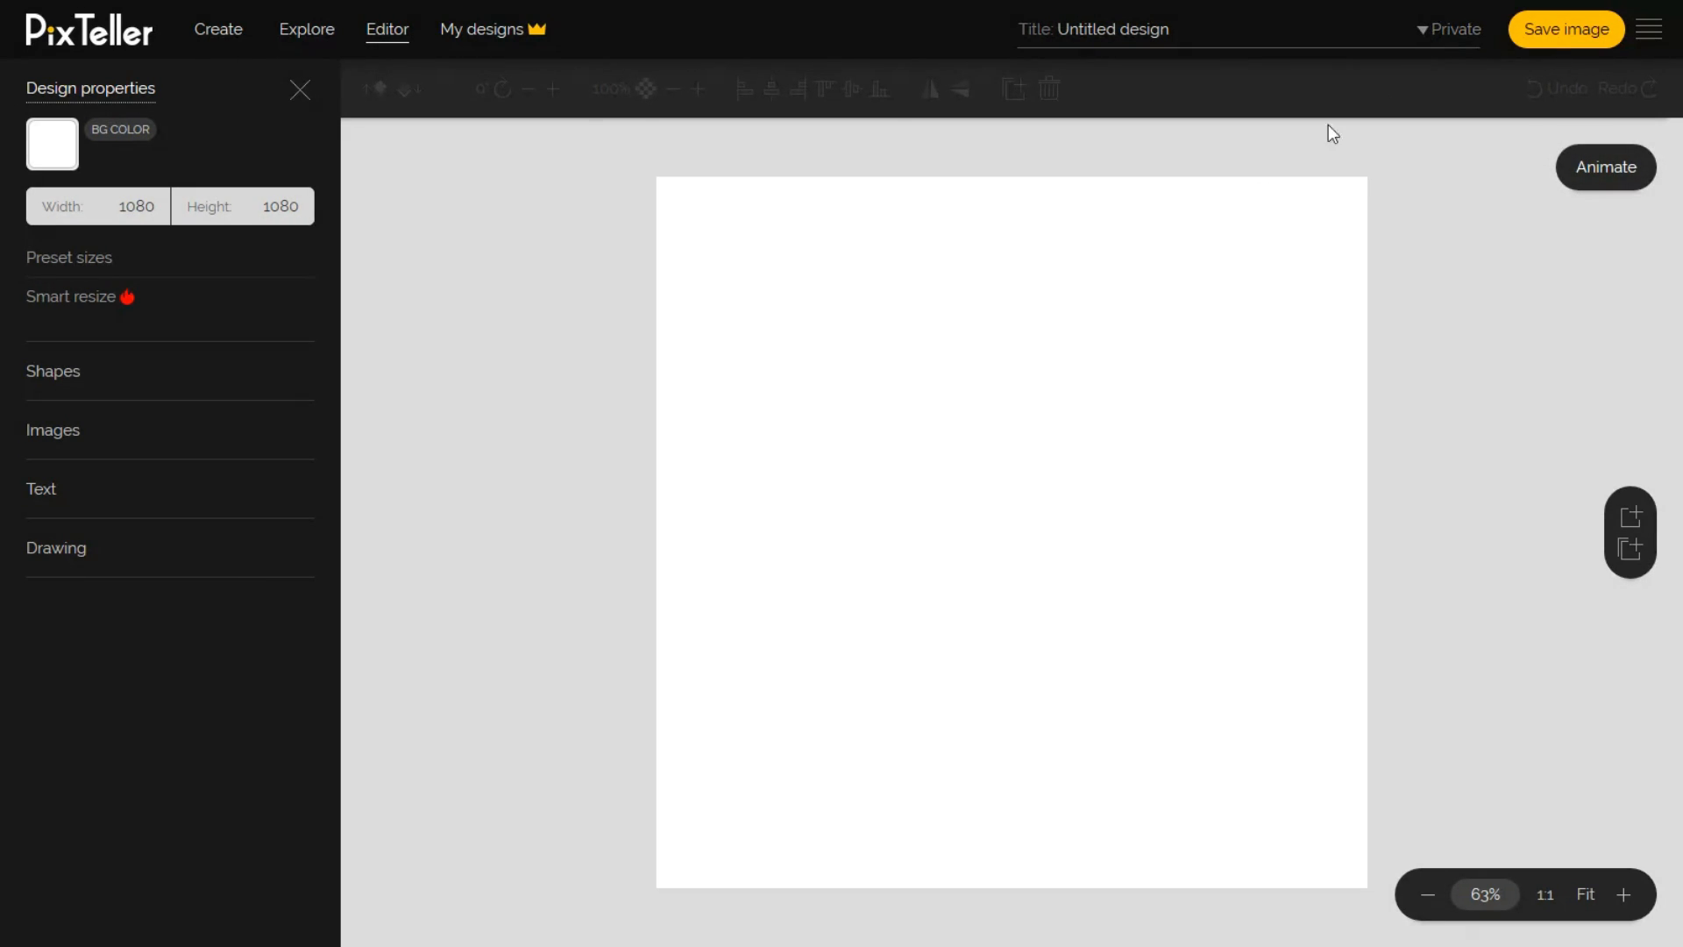
click(1458, 41)
click(1451, 144)
Try the canvas zoom by enlarging it to 100% and reducing it to 33% or less, and fit the whole design in view.
click(1640, 903)
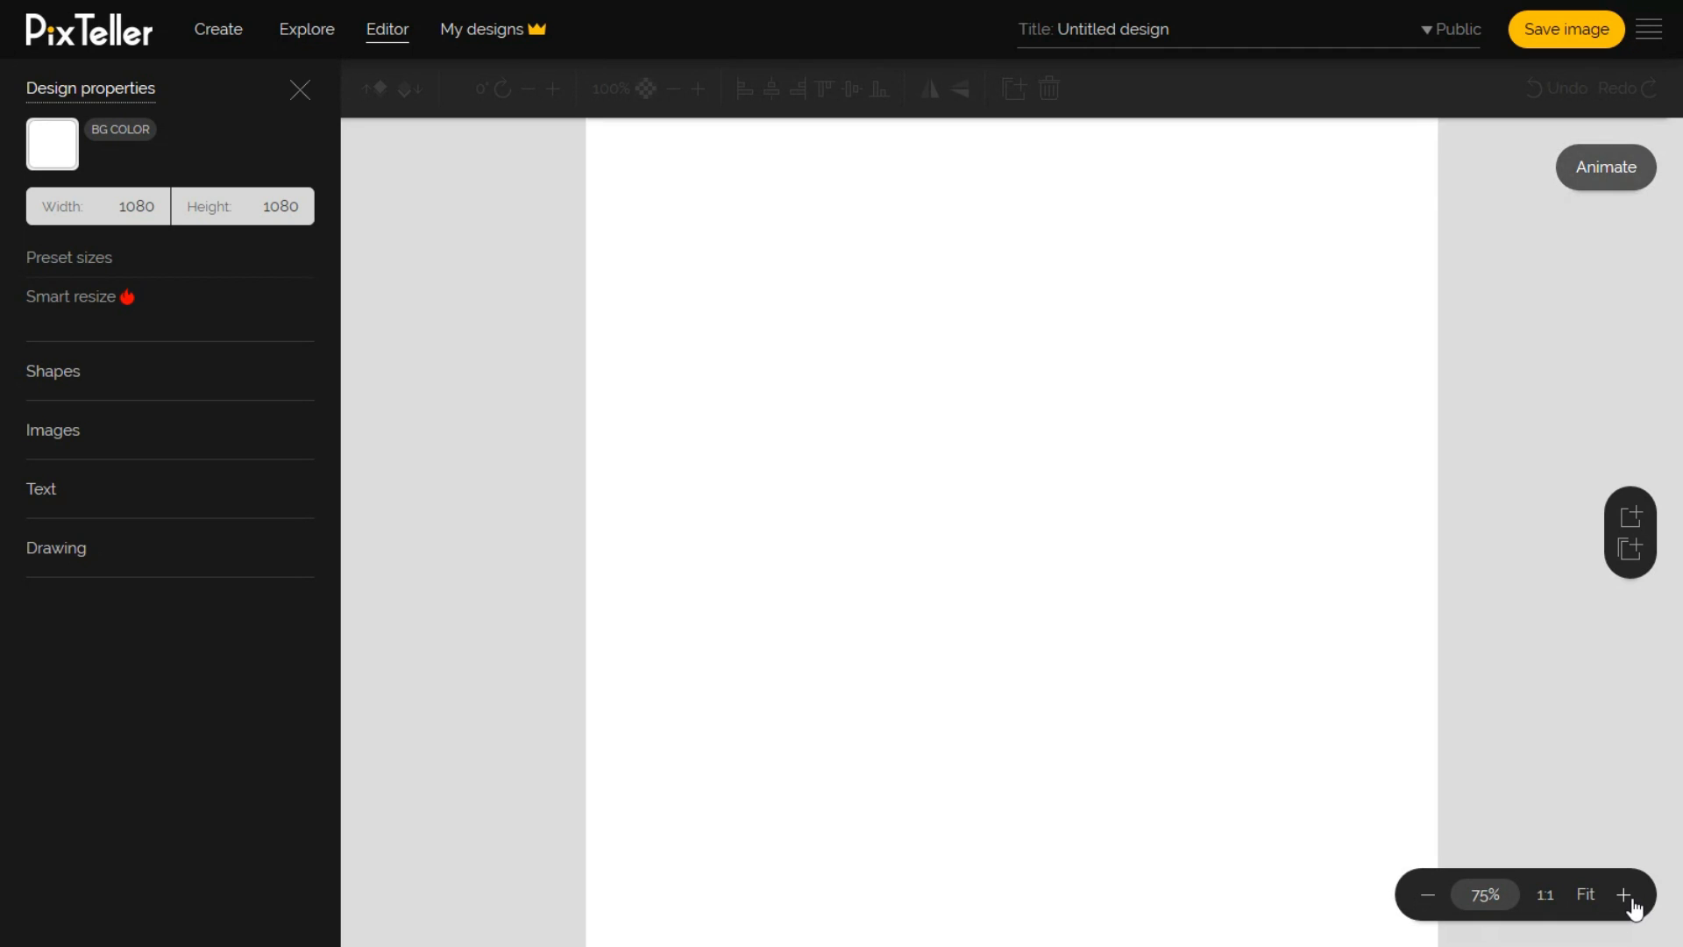
click(1636, 903)
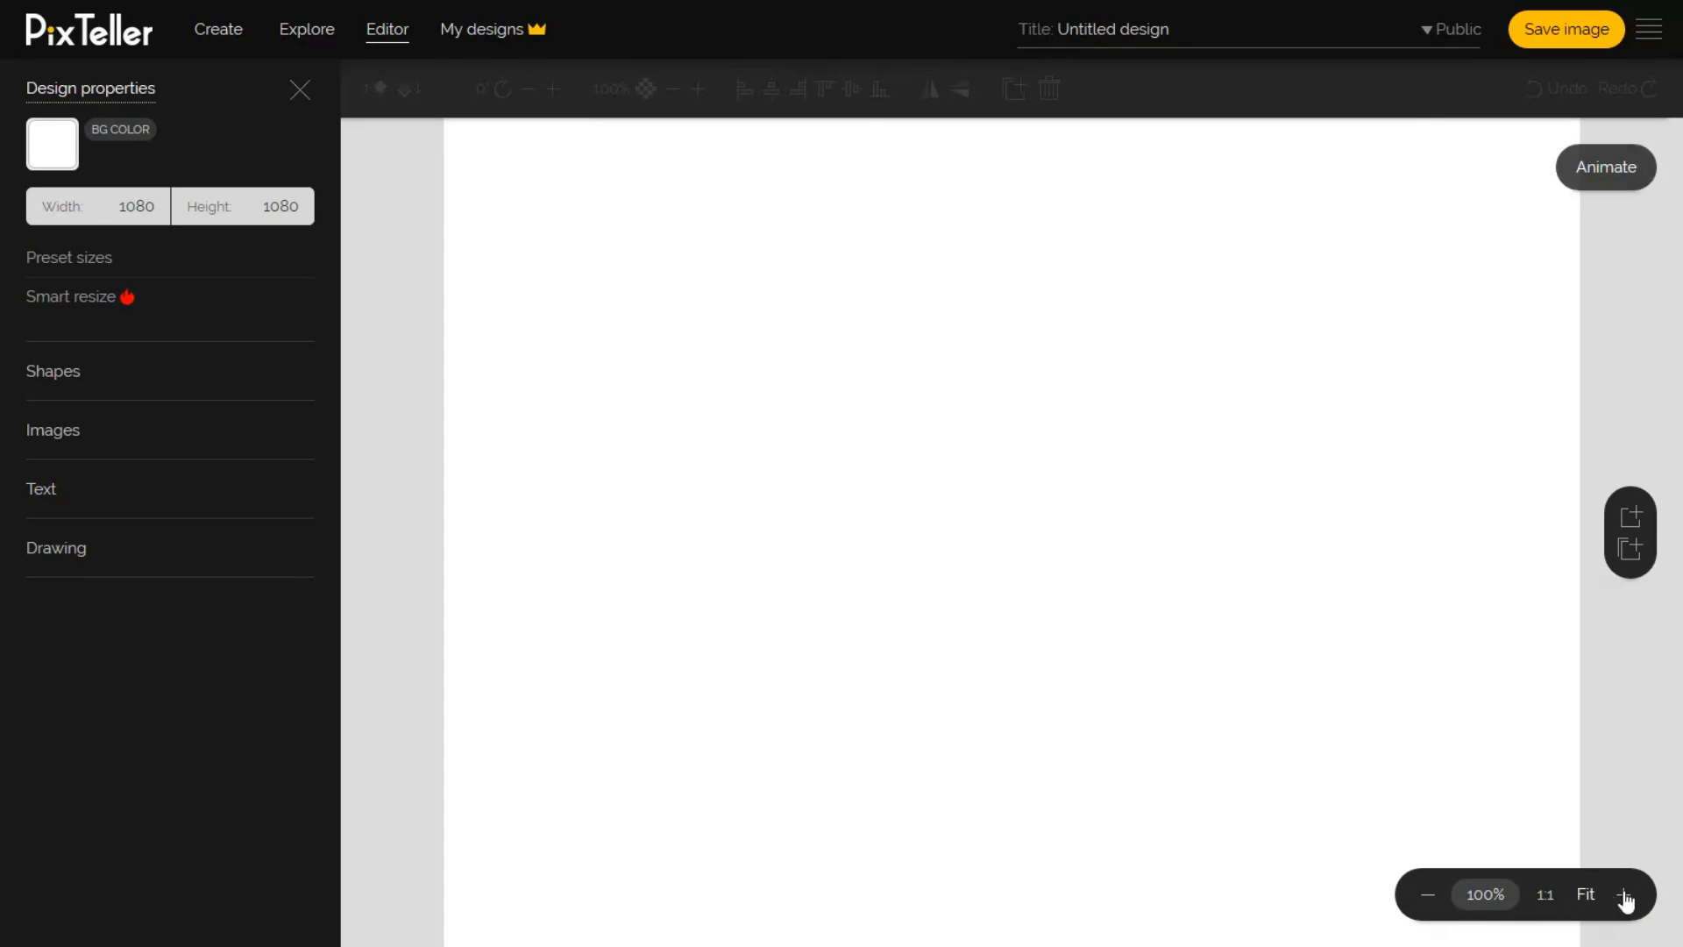
click(1589, 898)
click(1427, 896)
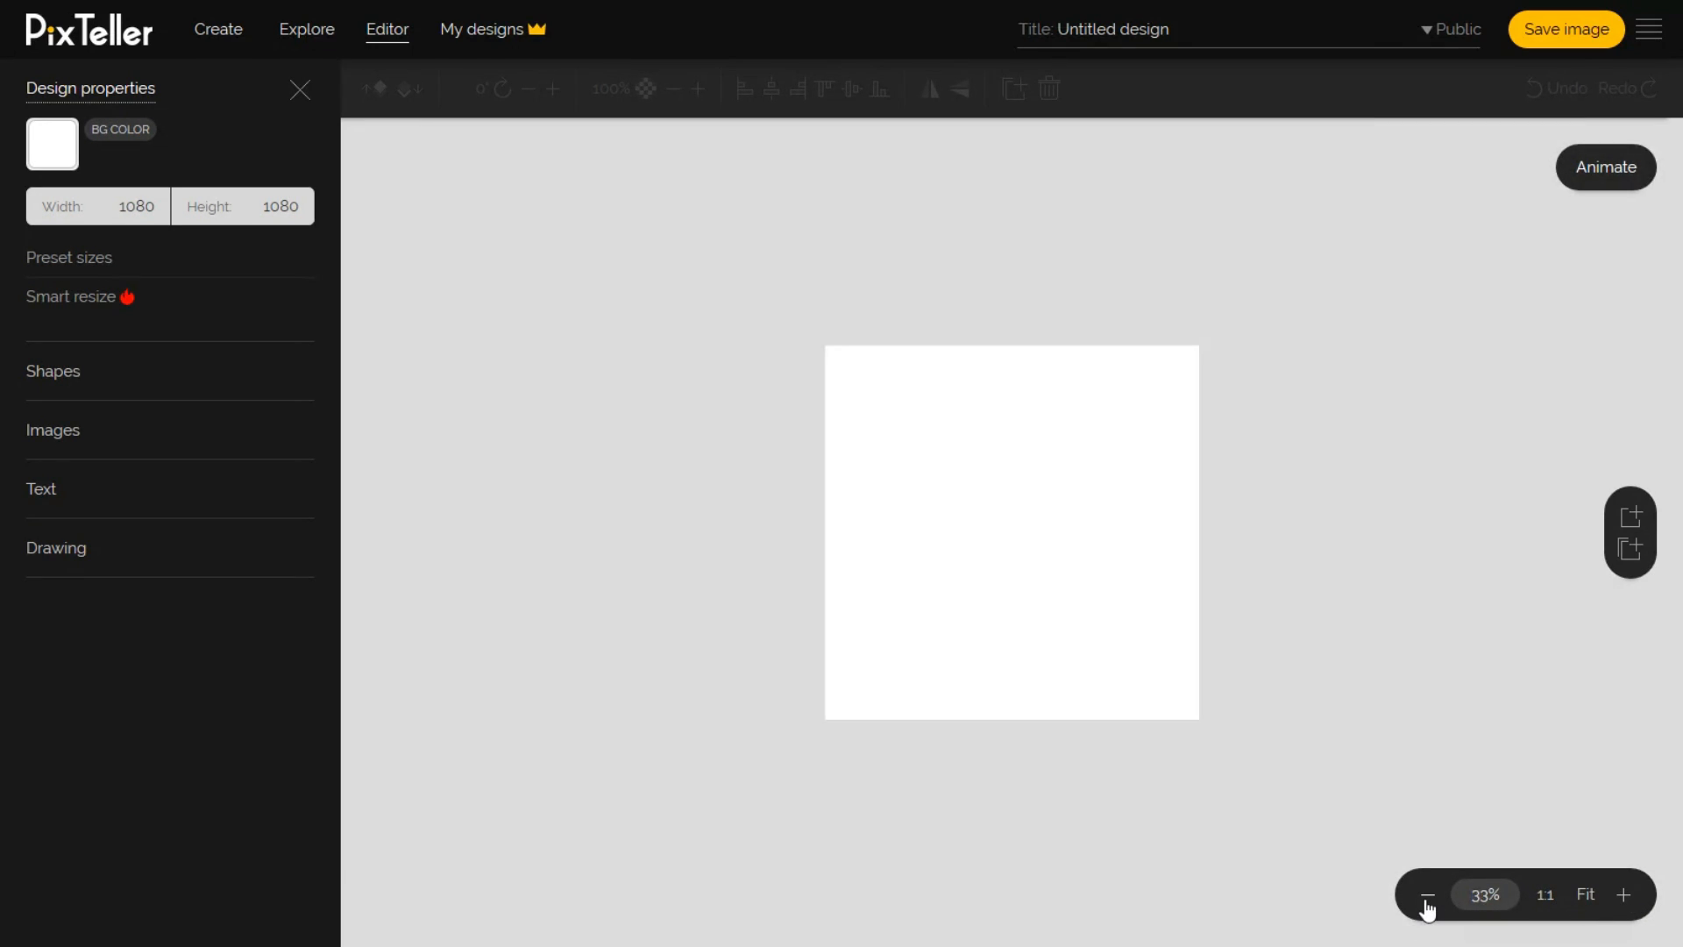
click(1427, 896)
click(1589, 899)
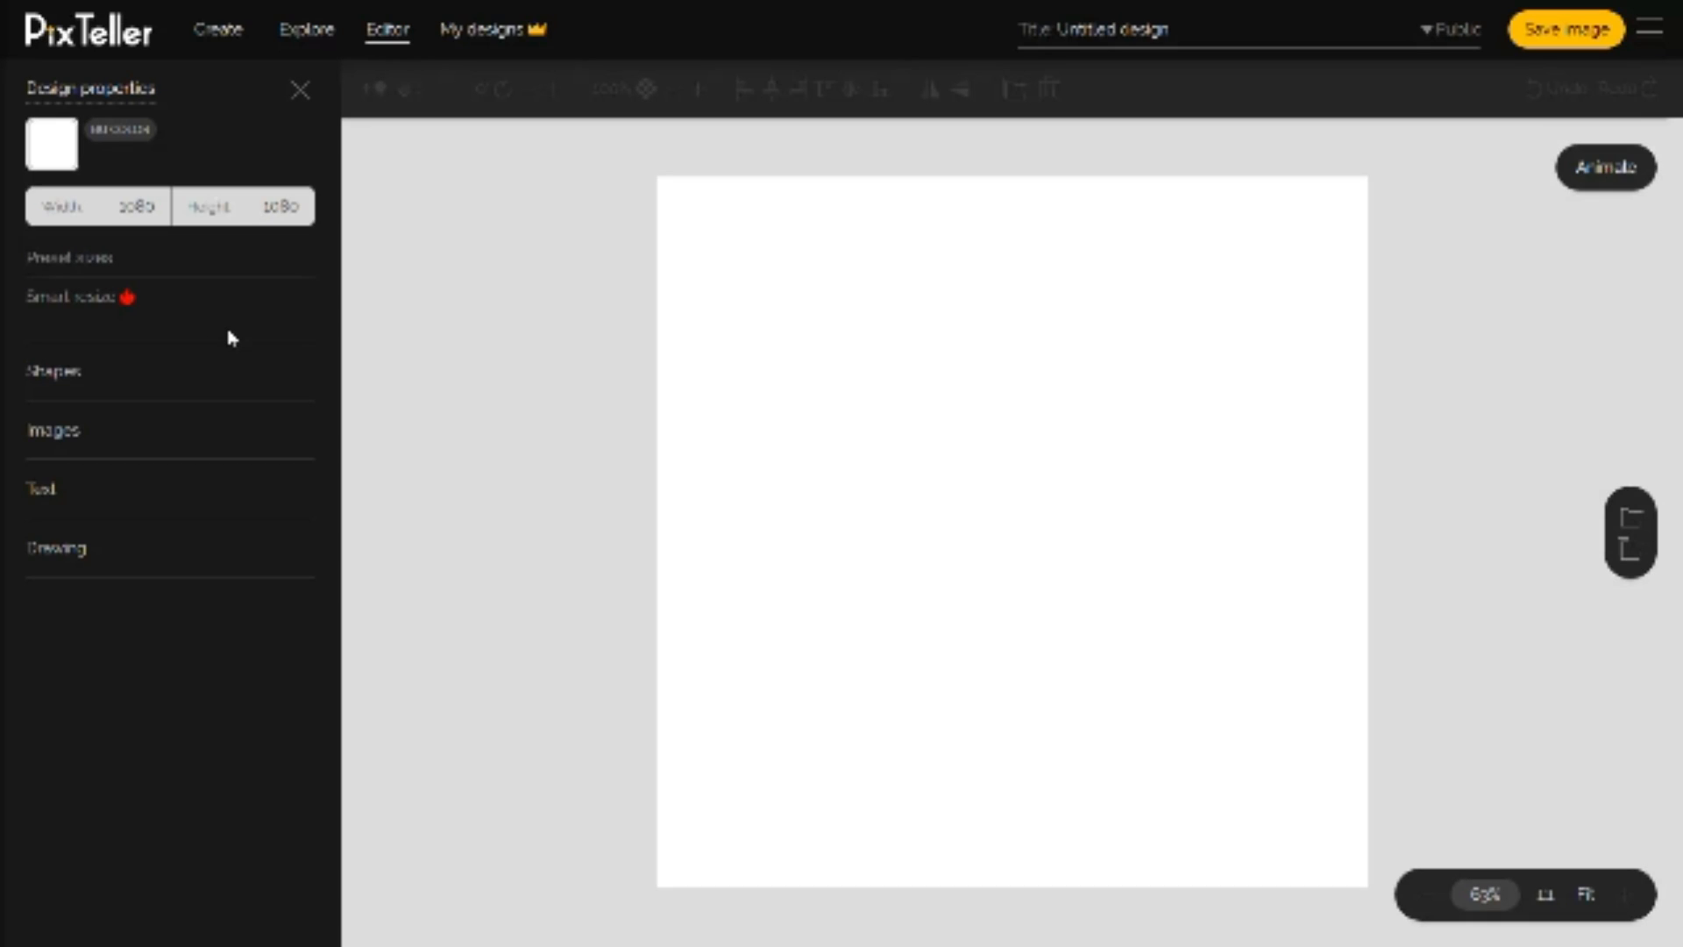
Try the 800×1200 Portrait / Pinterest and 1500×500 Twitter Cover preset sizes on the design.
click(83, 260)
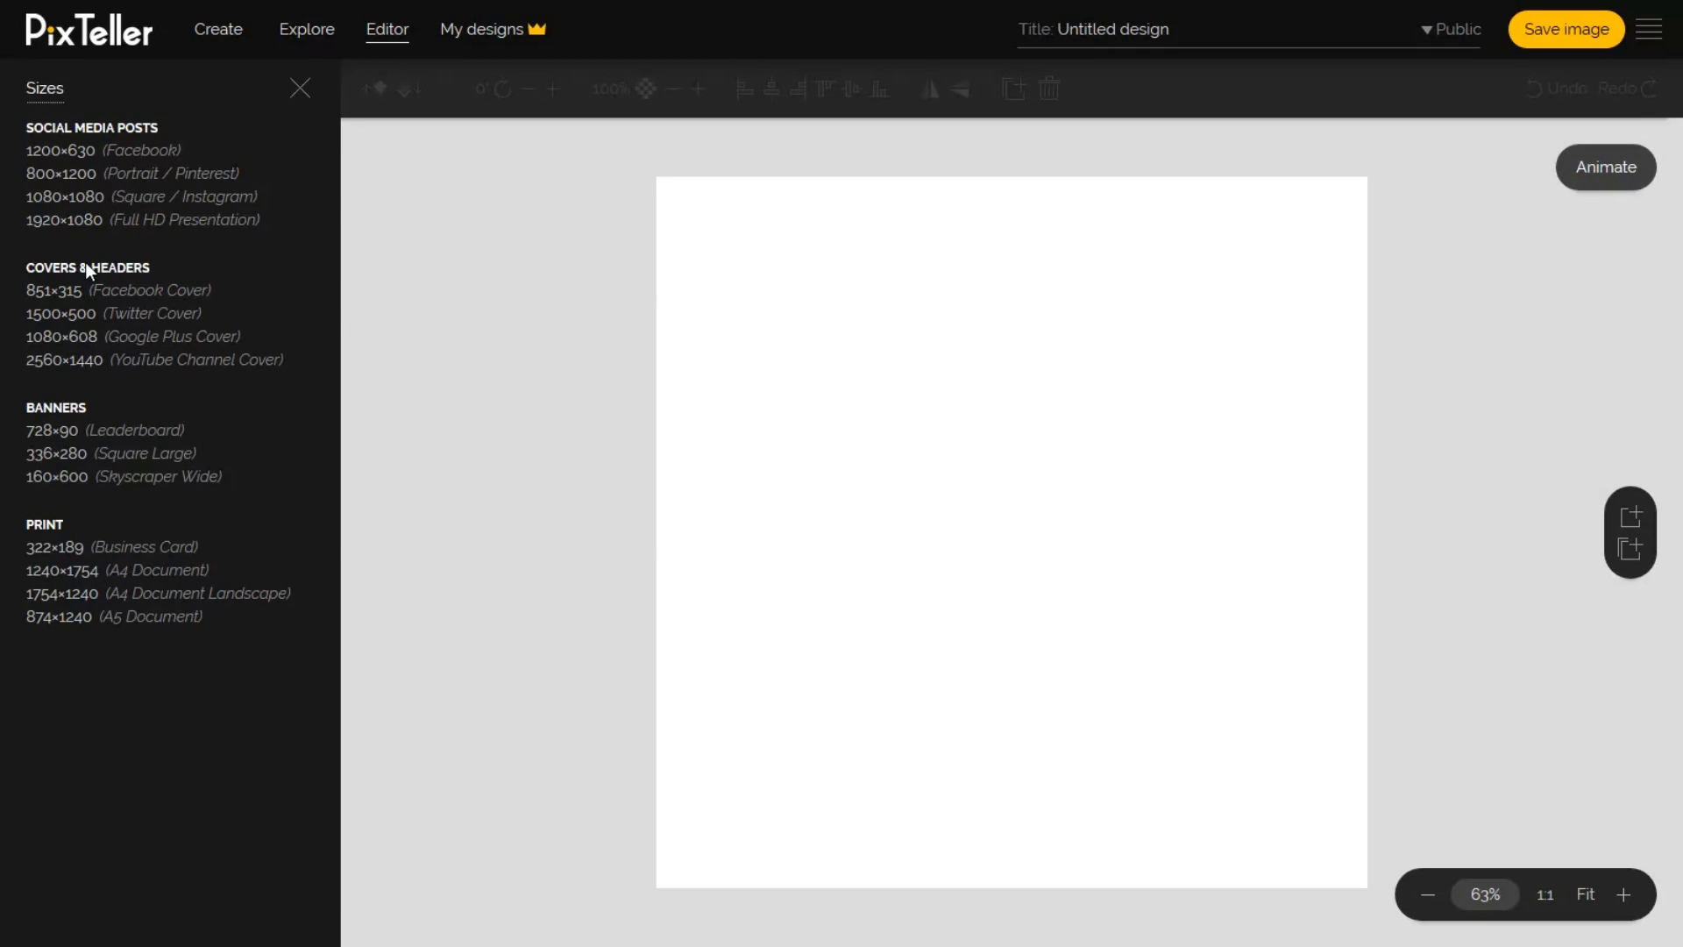
click(150, 173)
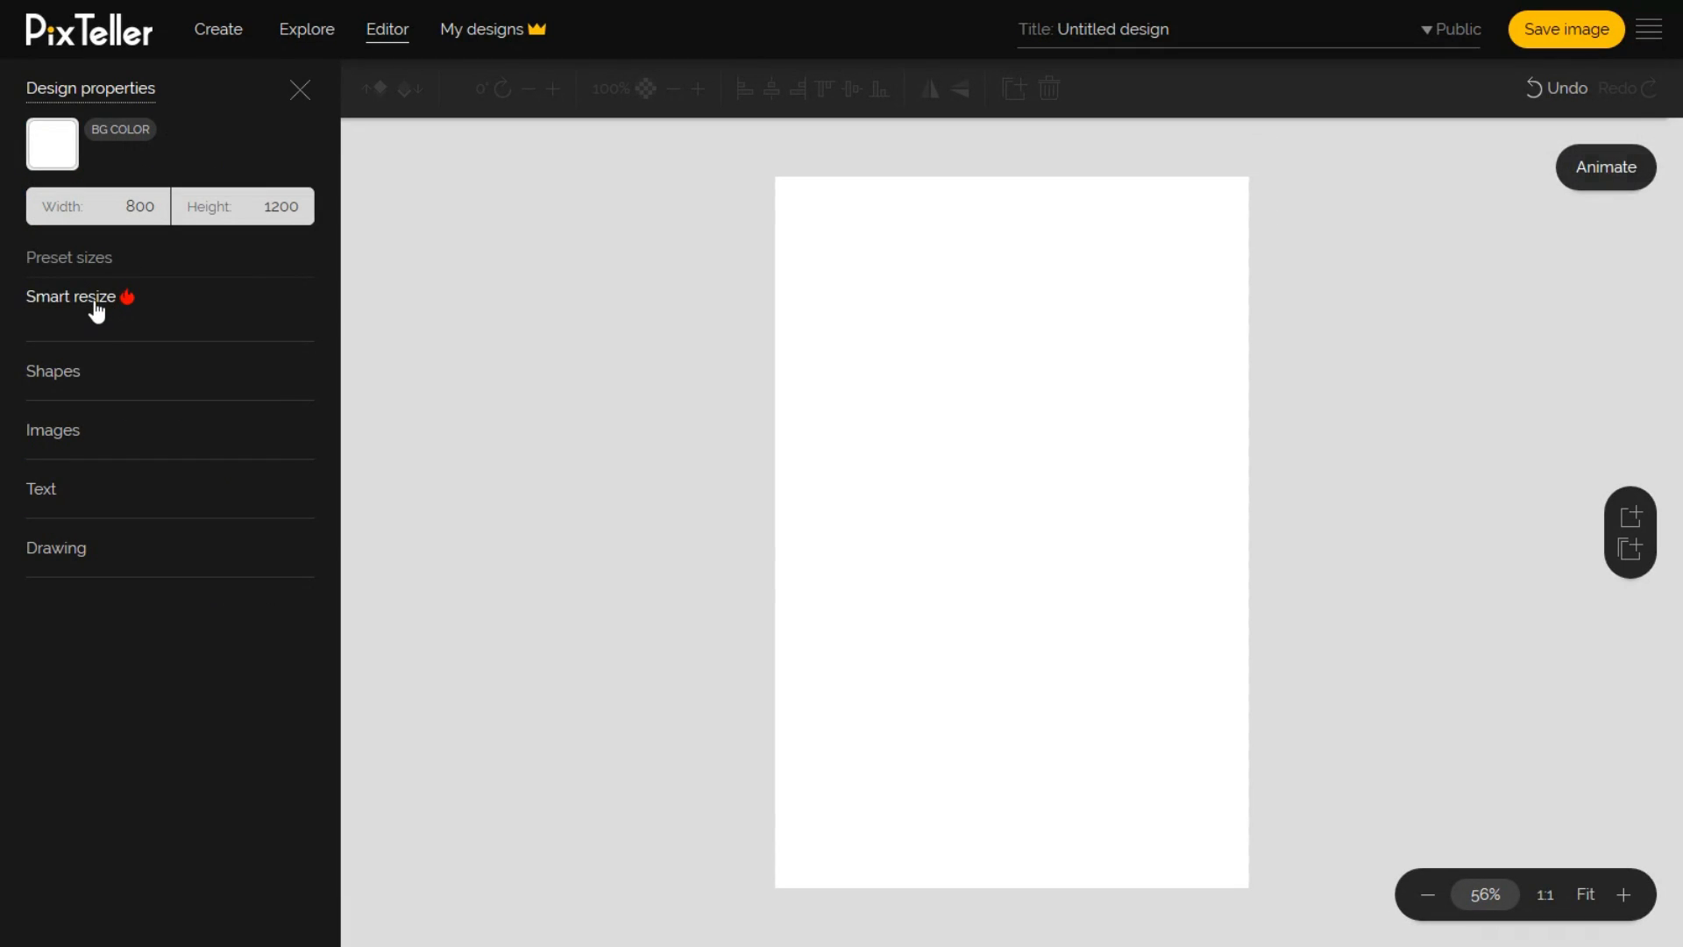
click(84, 260)
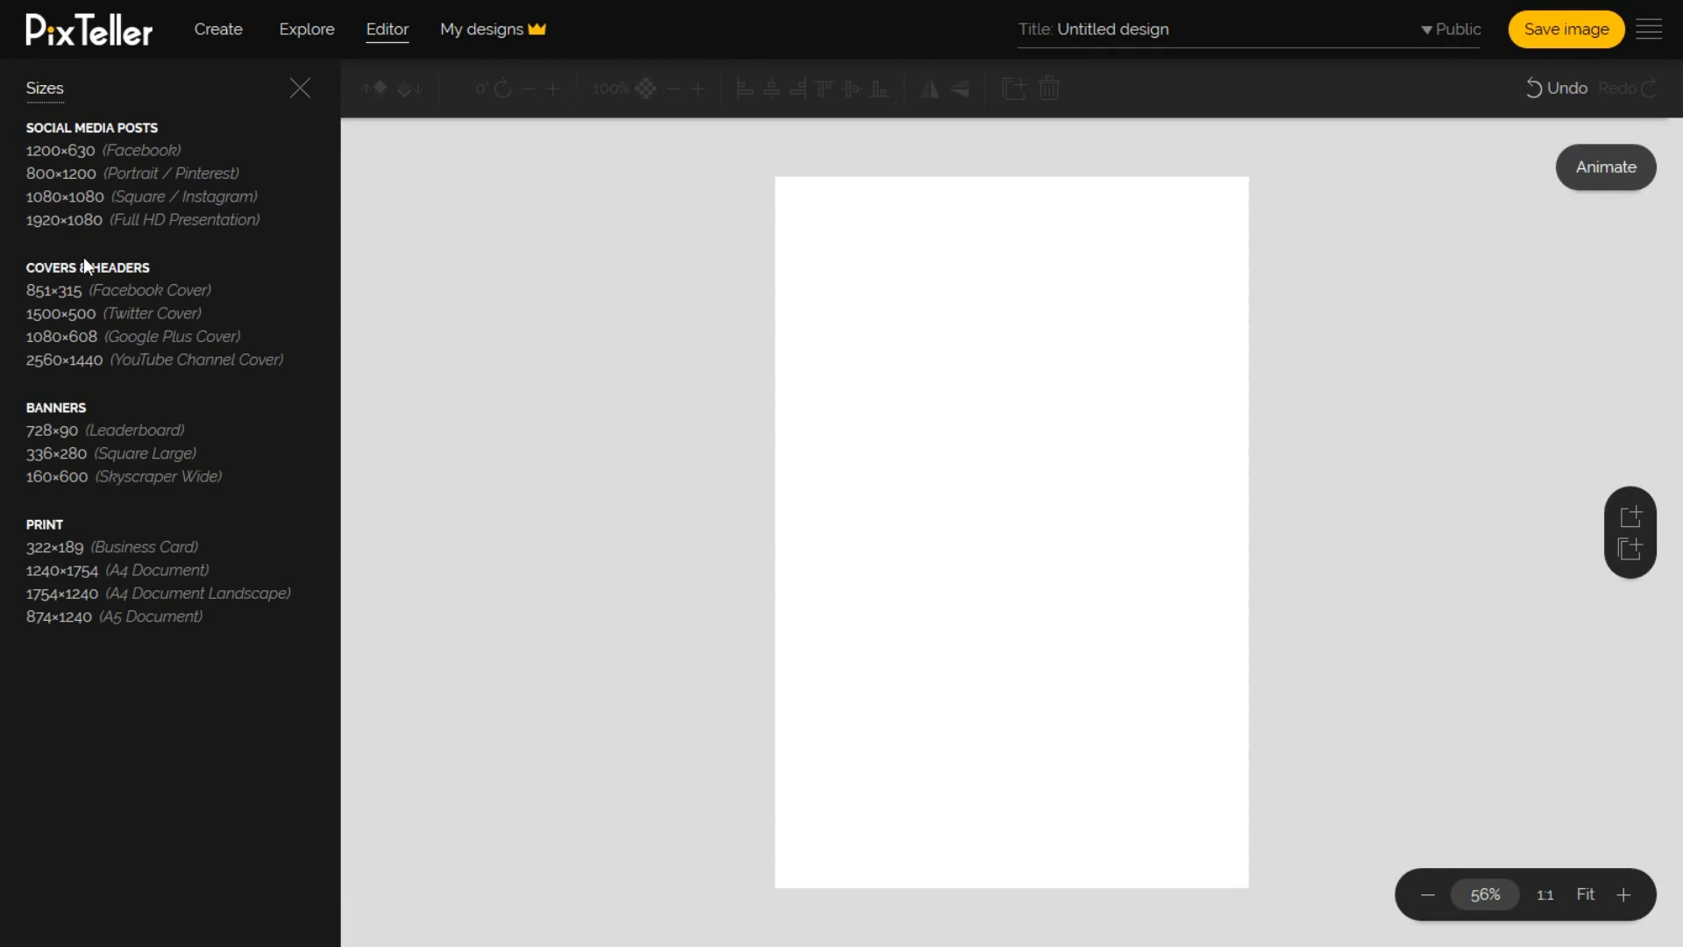
click(107, 318)
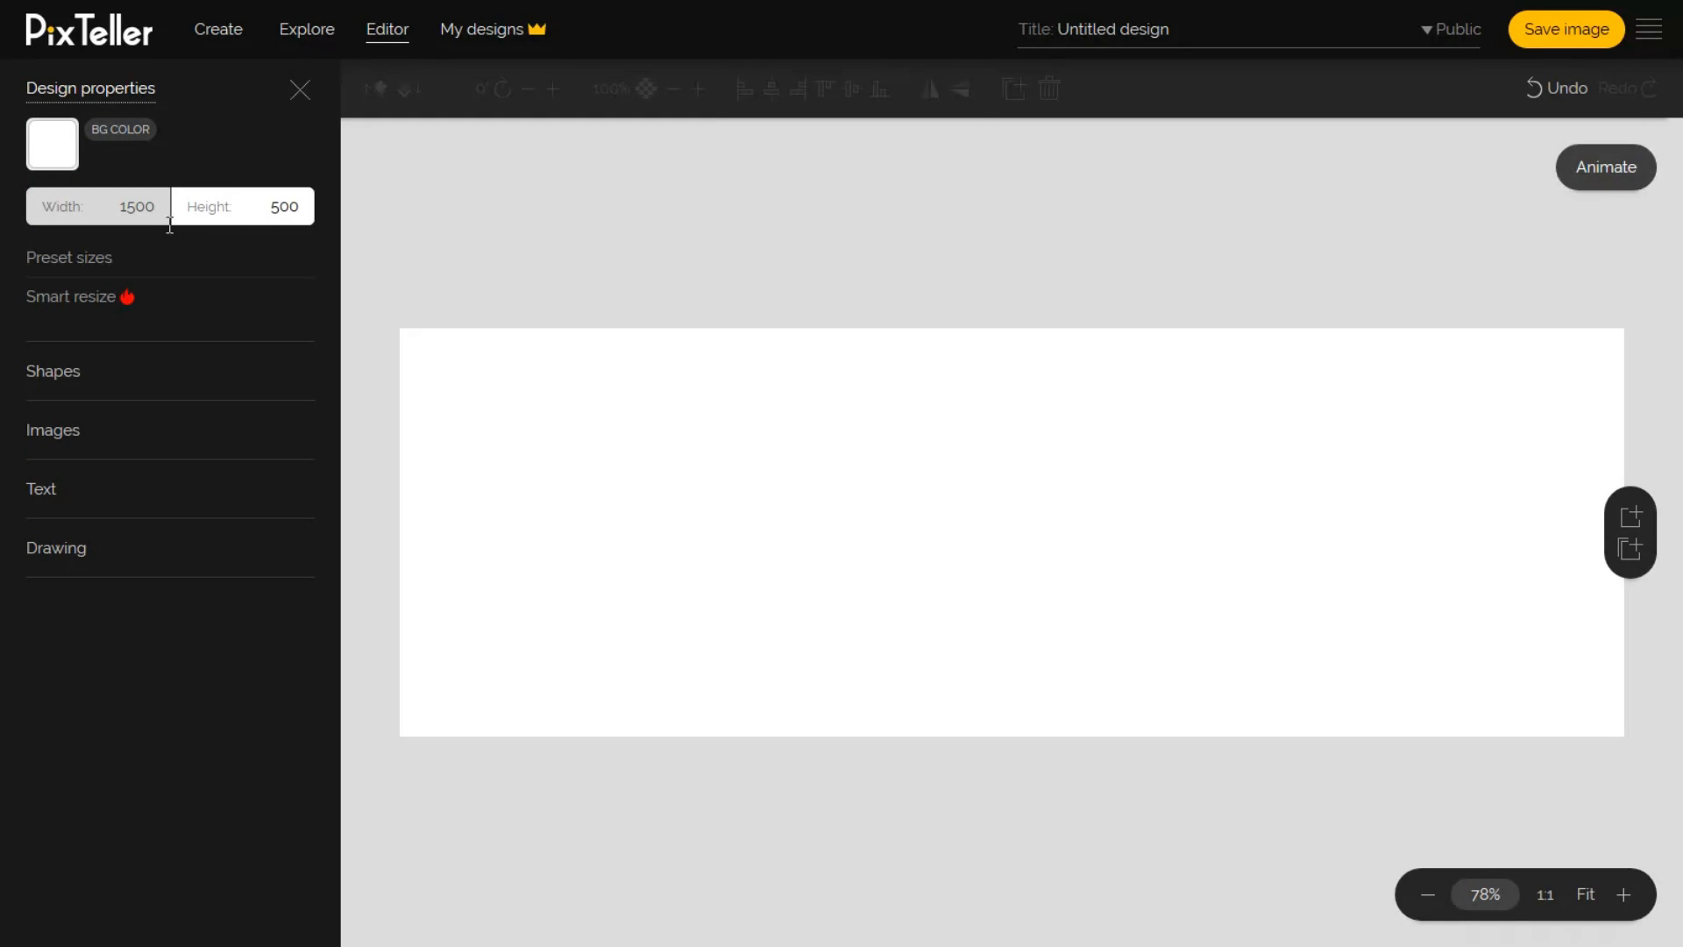
Give the design a custom size with a width of 1000 and a height of 800.
double_click(156, 213)
text(1000)
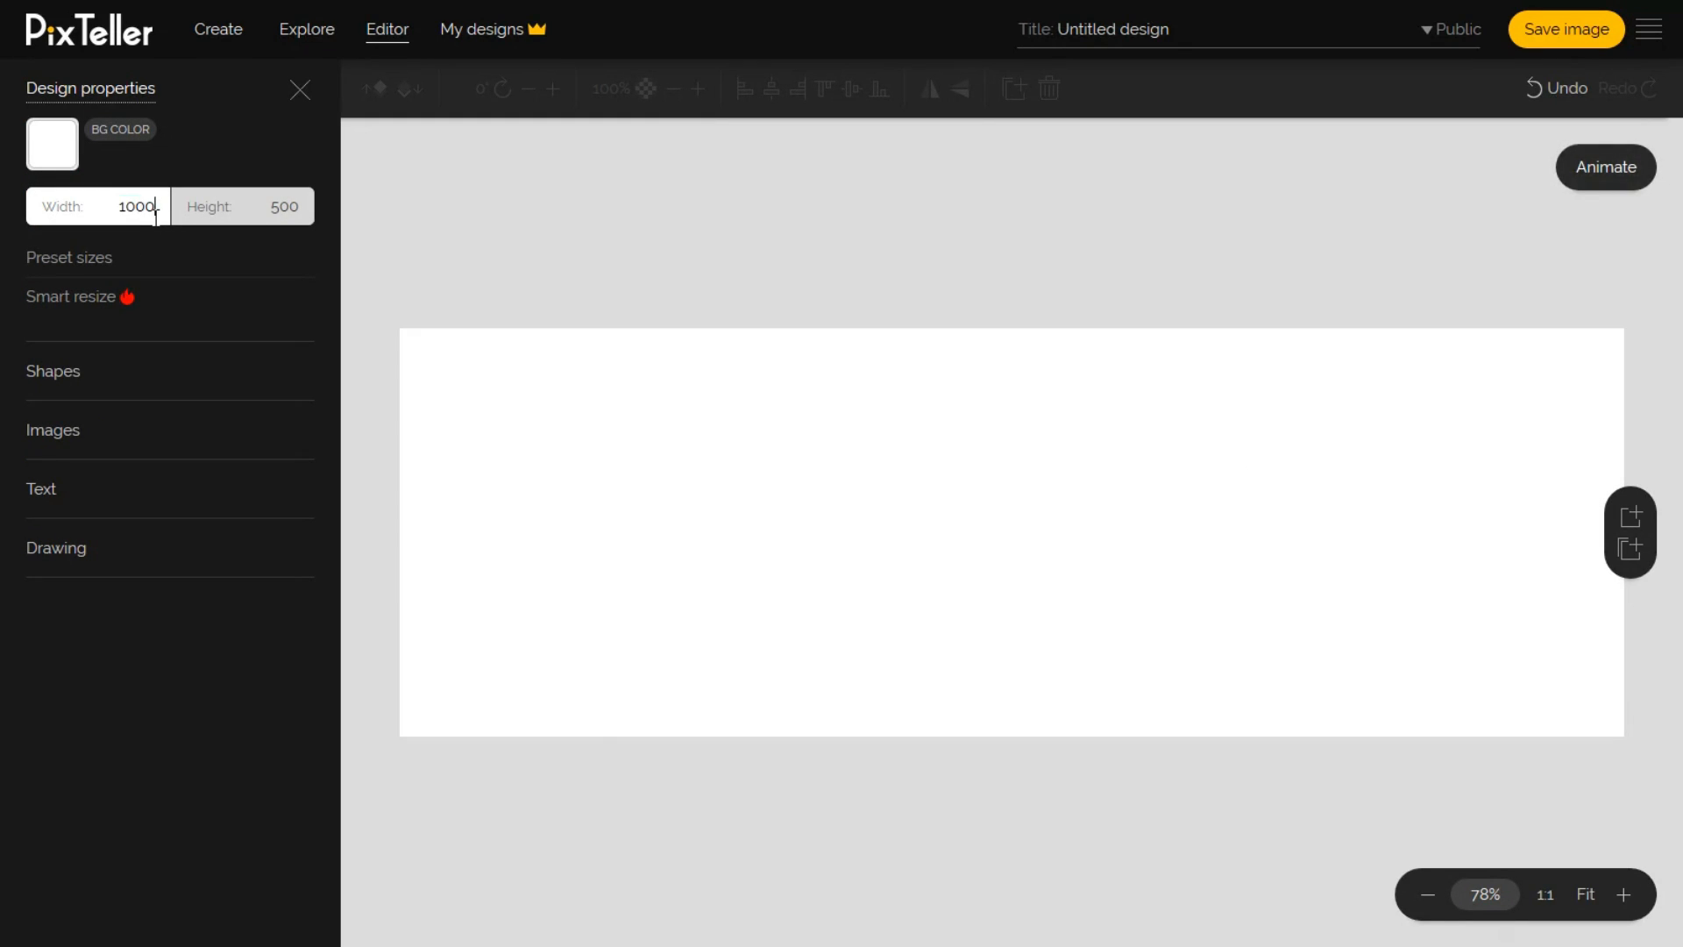
key(Tab)
text(800)
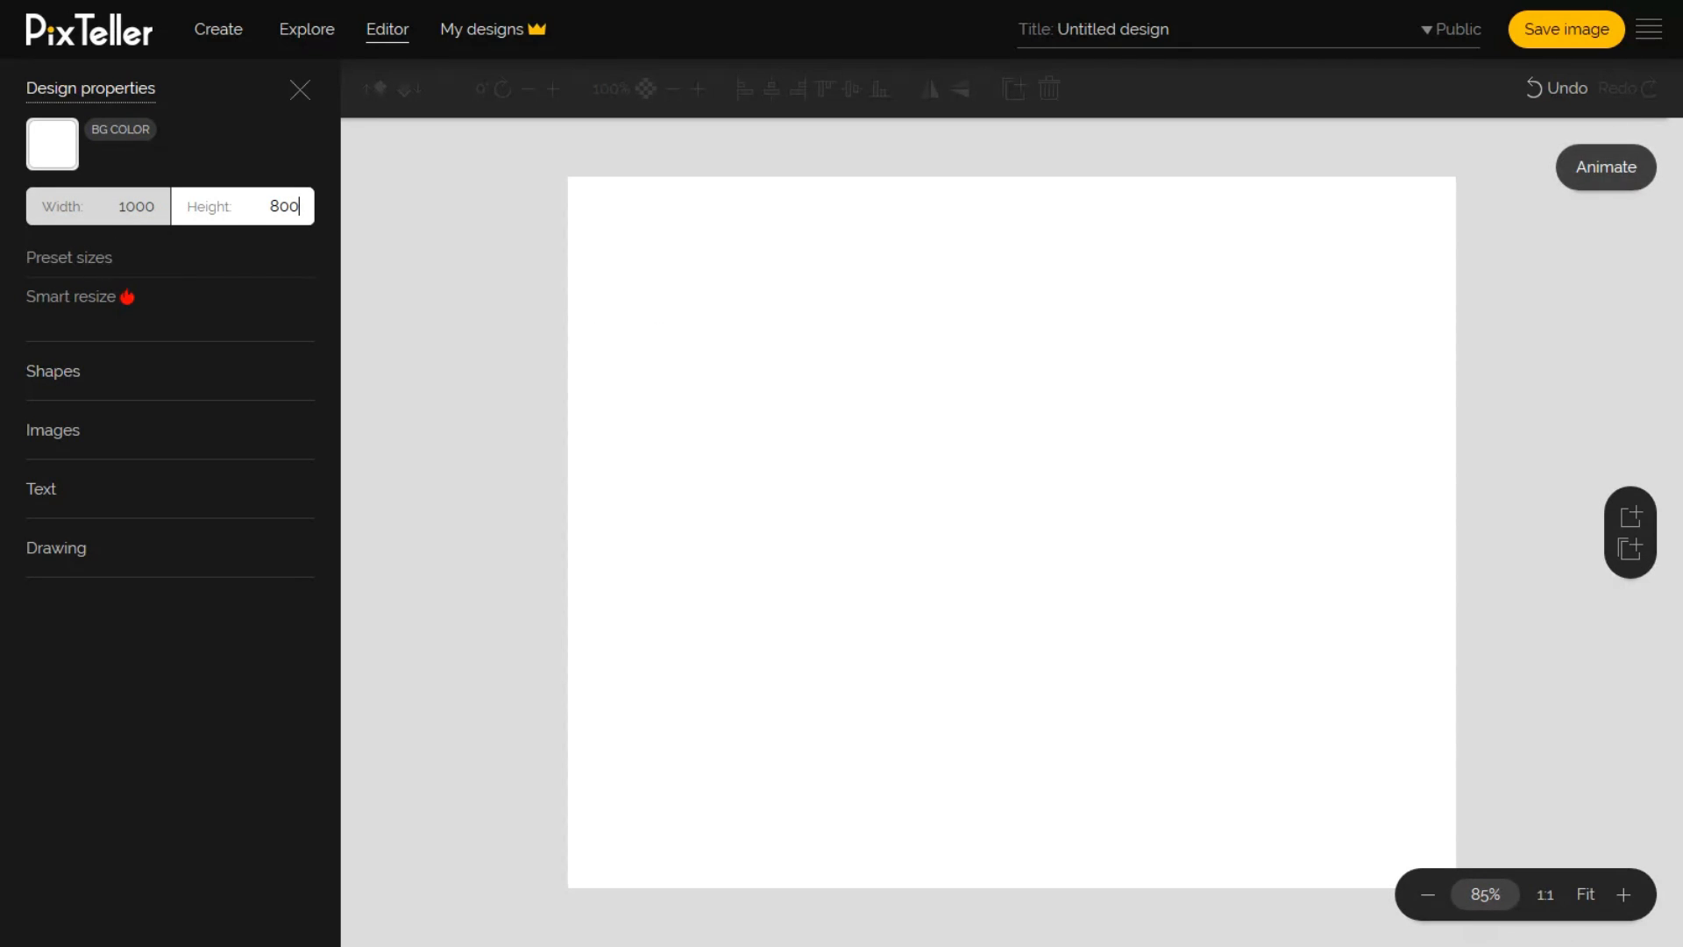
Resize the design to the 1200×630 Facebook preset, and apply the same size with Smart resize.
click(80, 260)
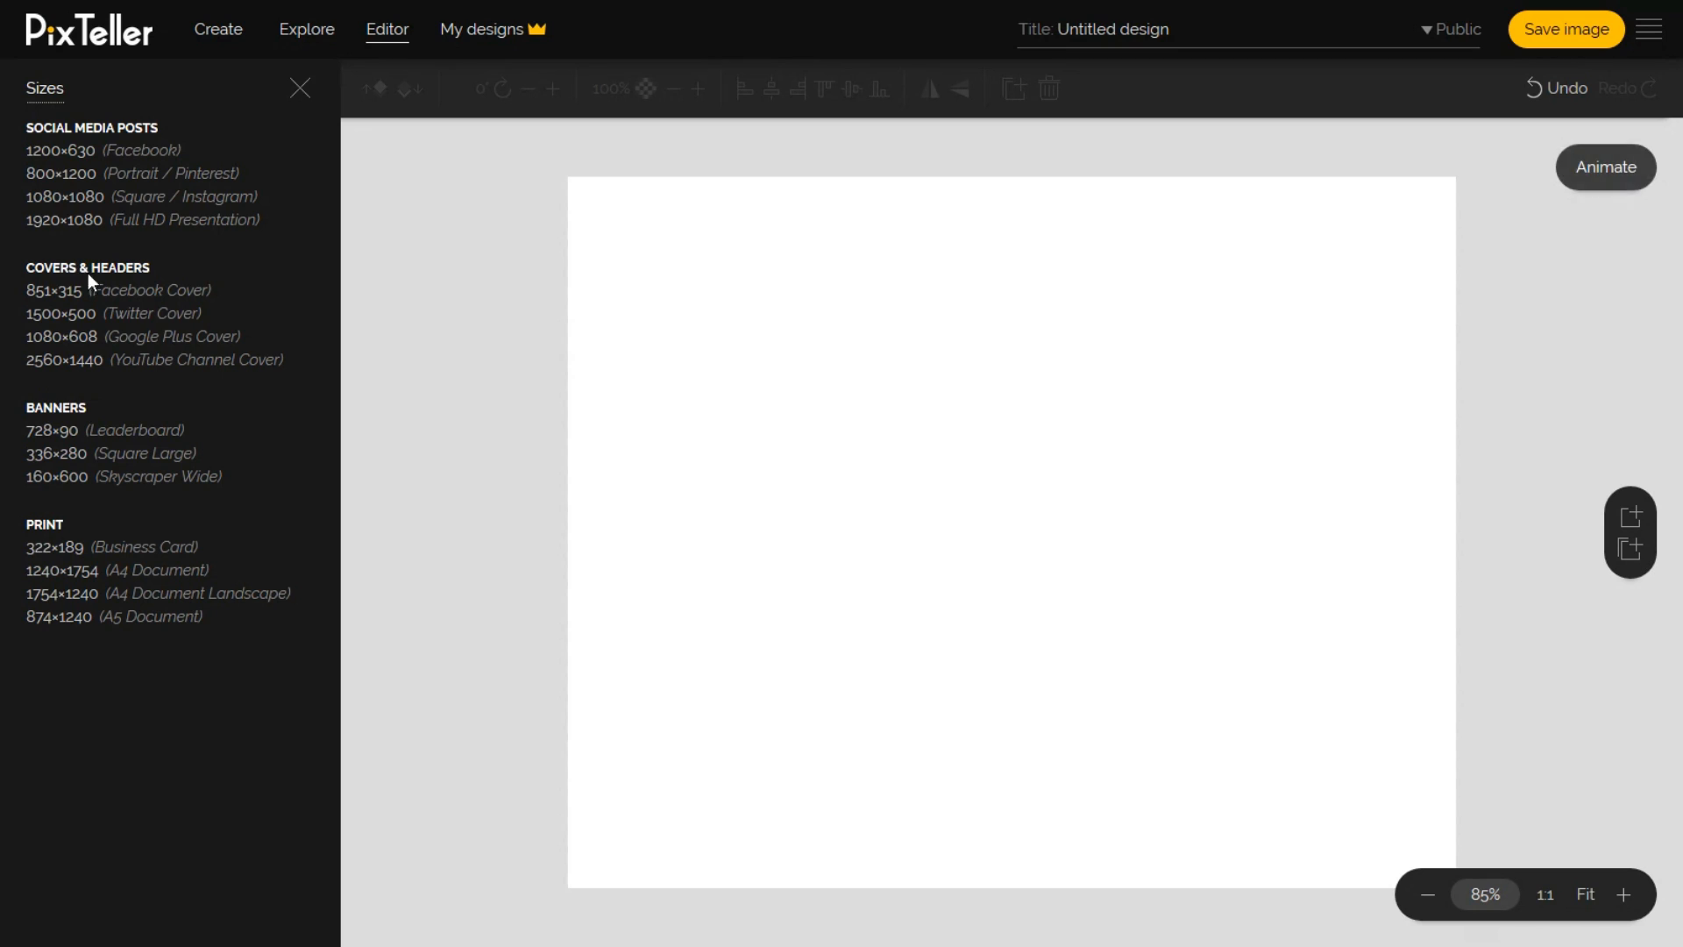
click(149, 151)
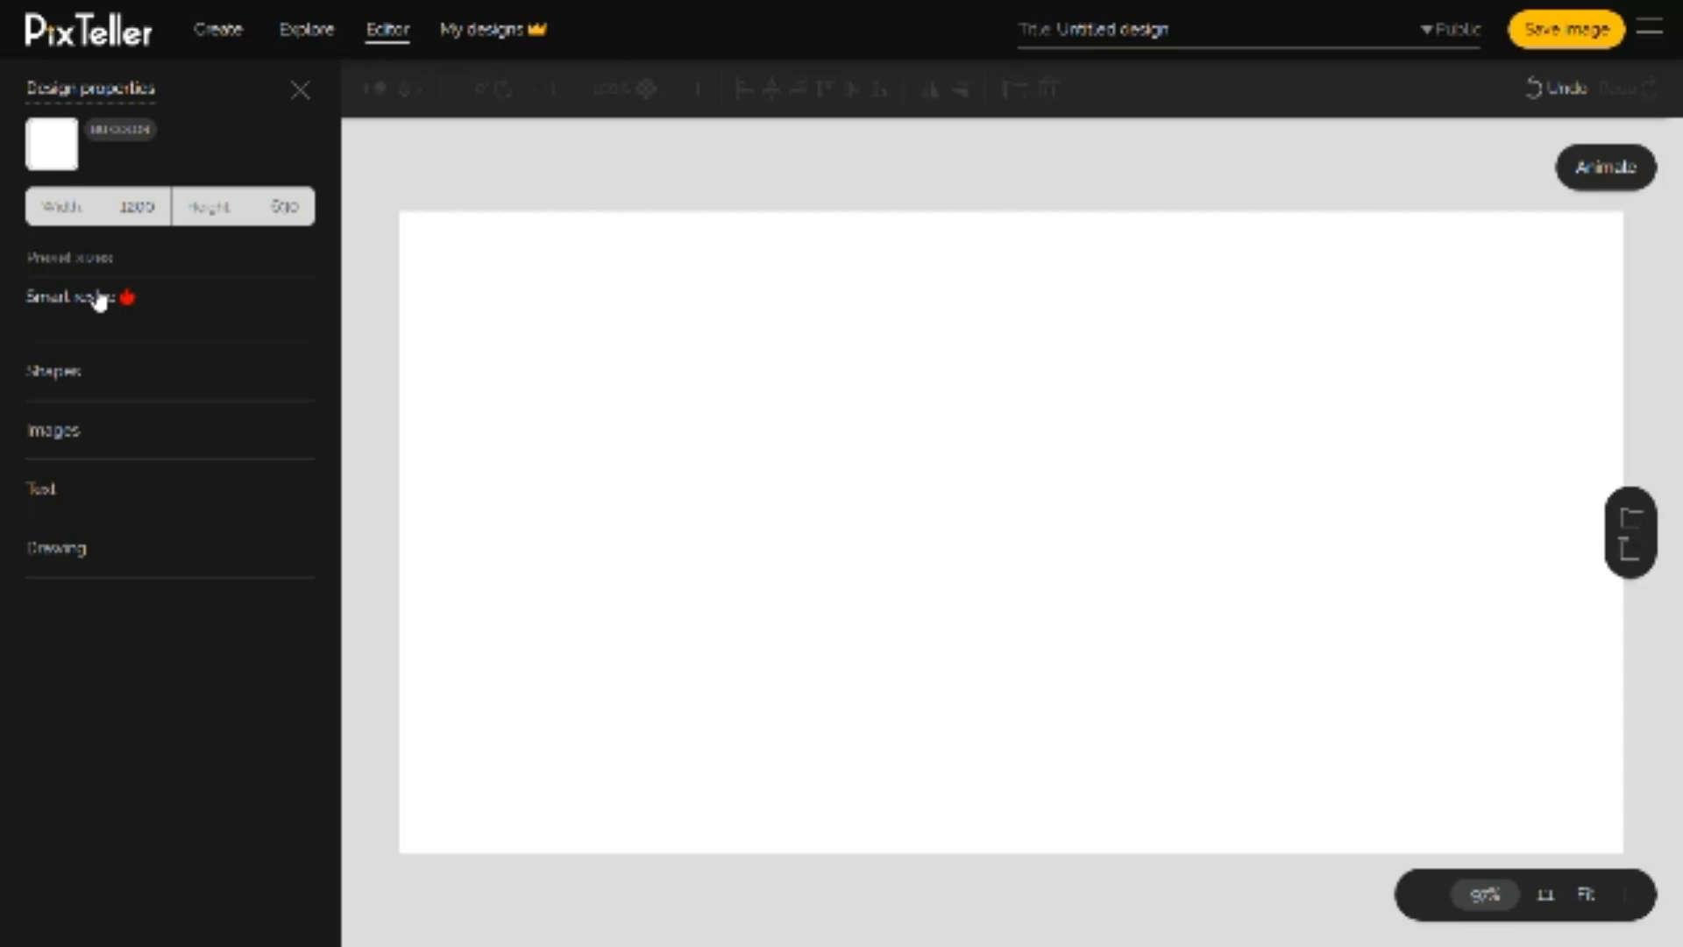
click(98, 298)
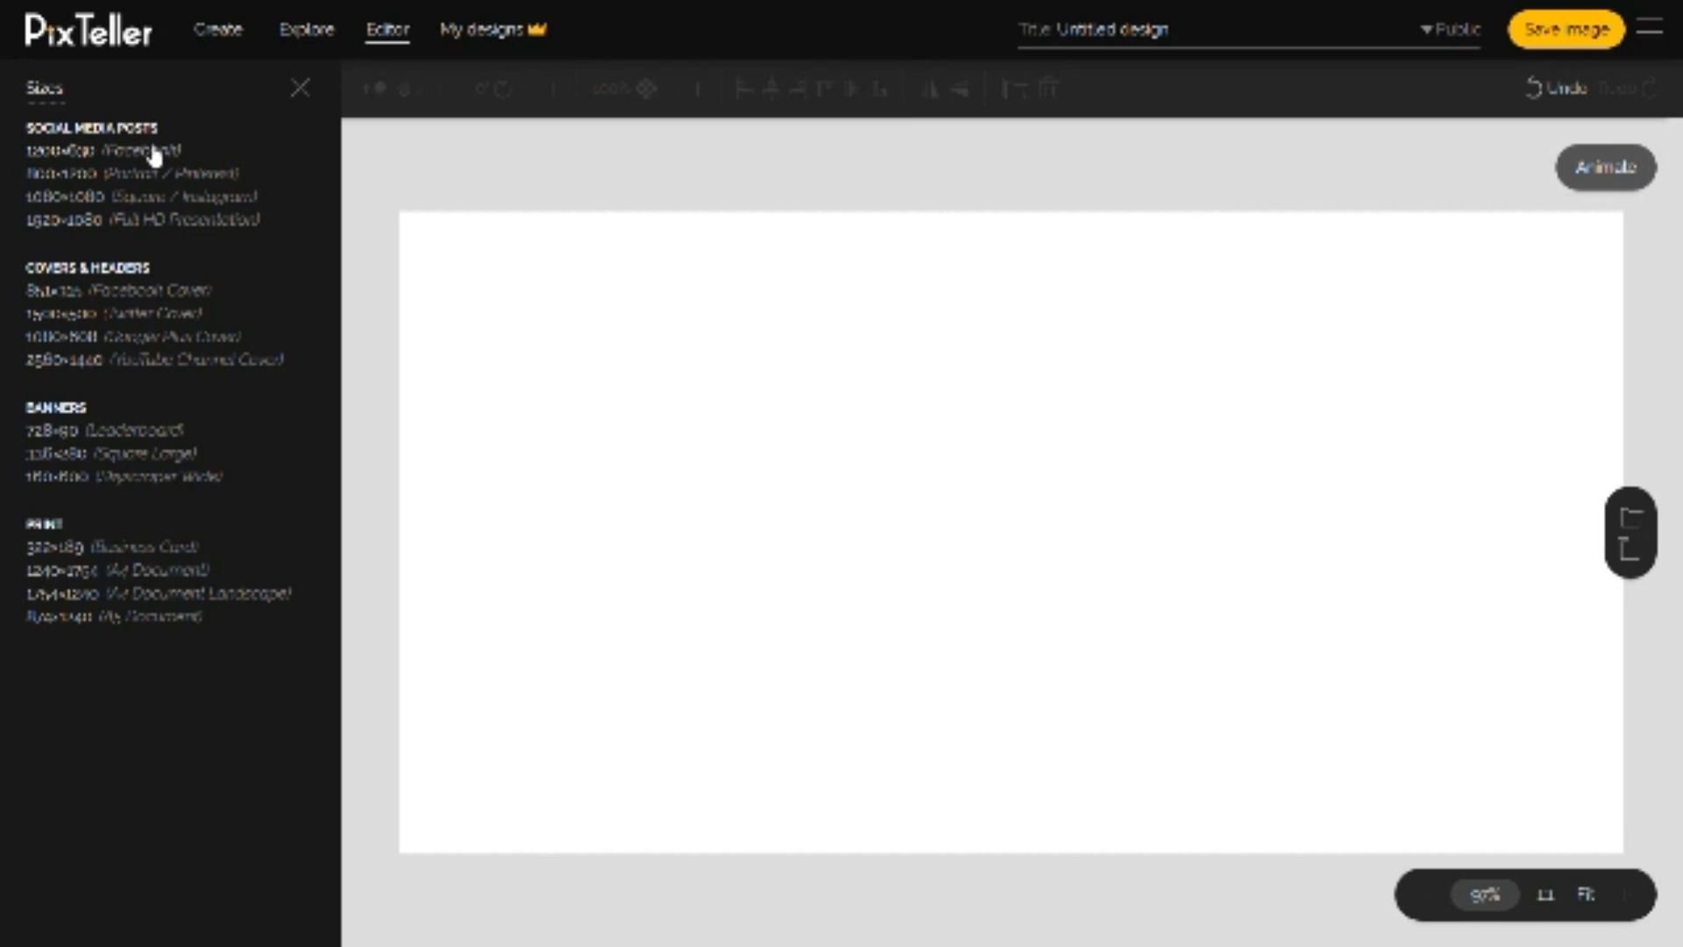
click(151, 151)
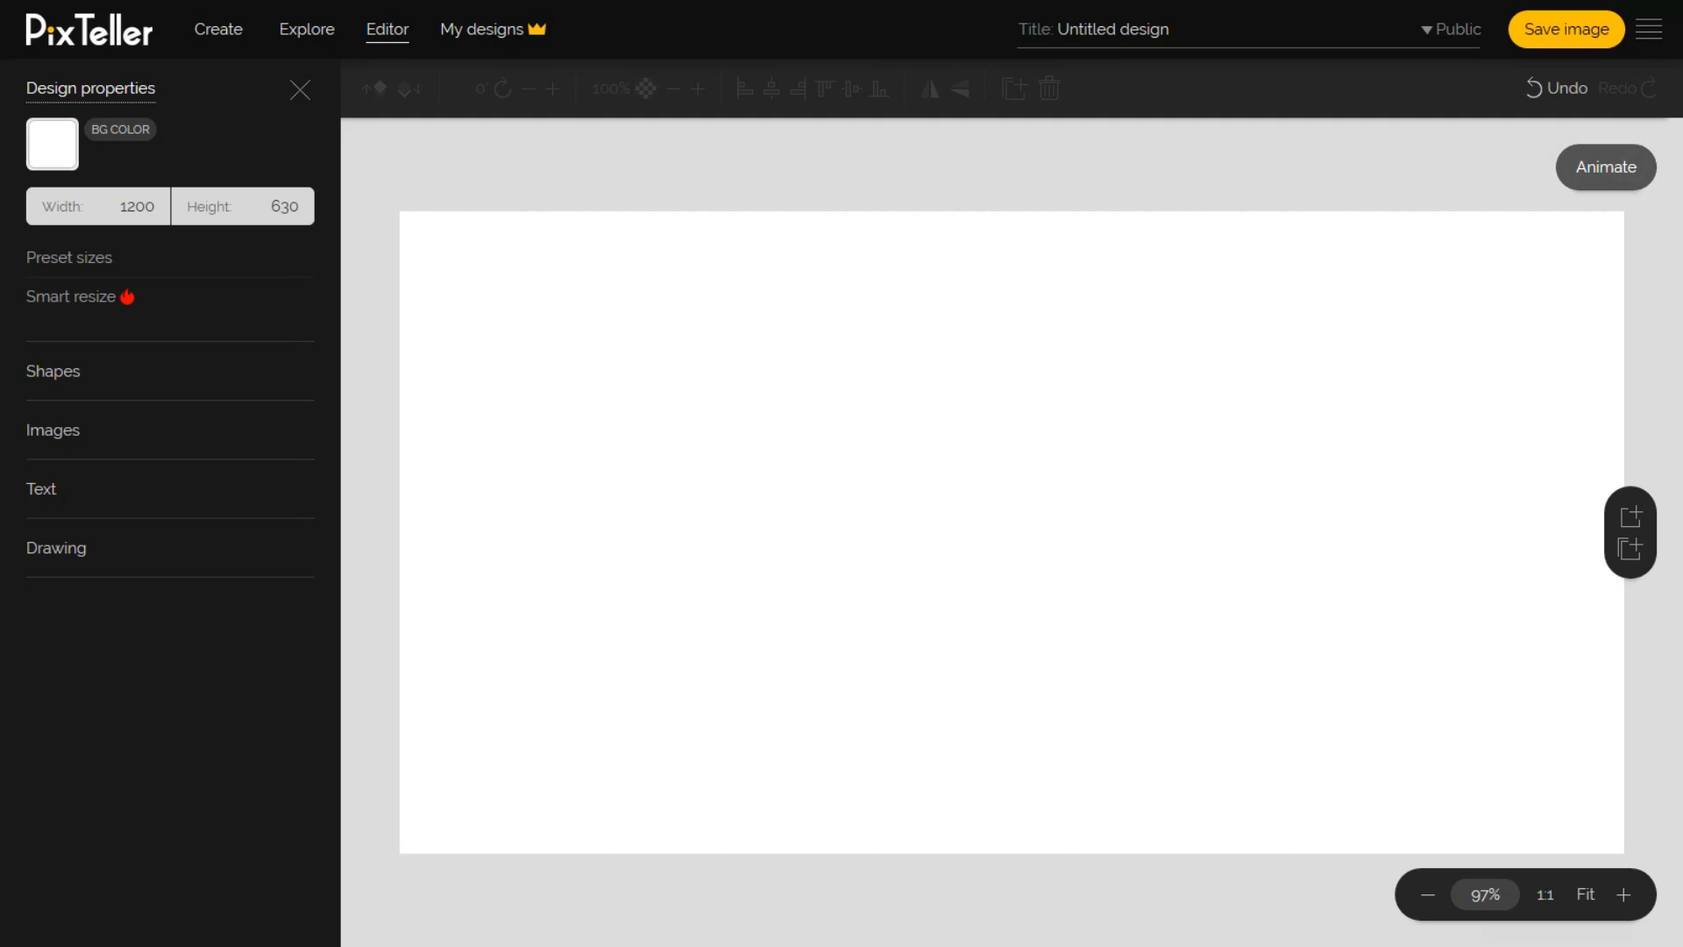
Try a transparent background by lowering its color opacity to 0, and restore the opacity to 100.
click(51, 147)
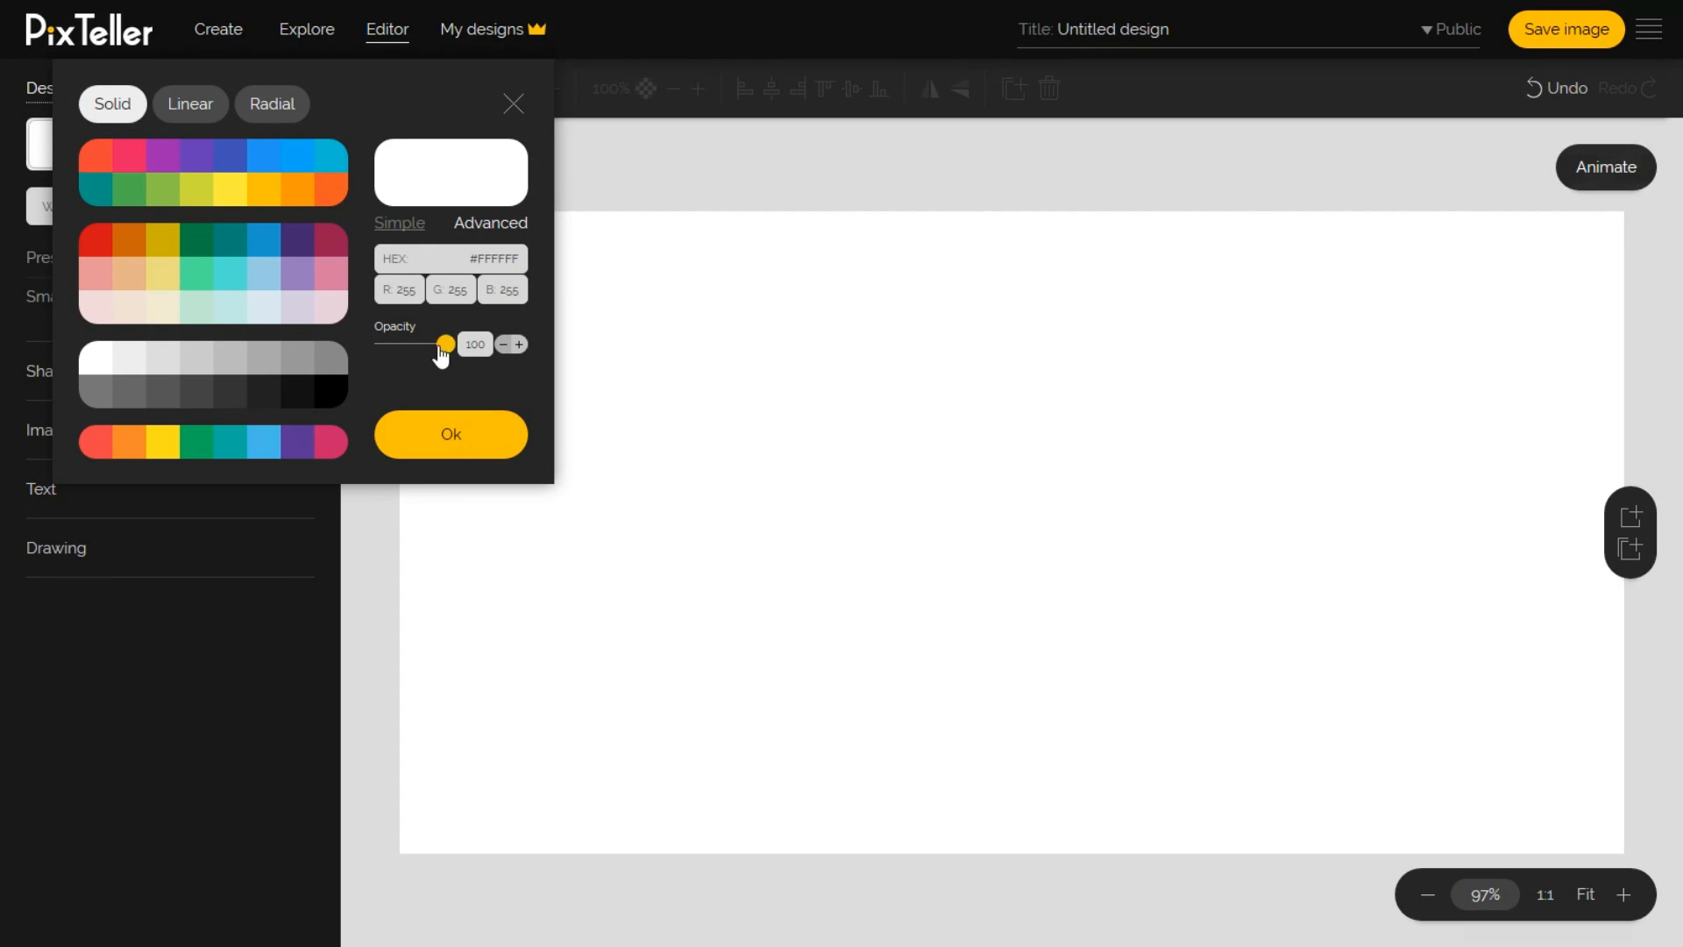
drag(441, 355, 349, 356)
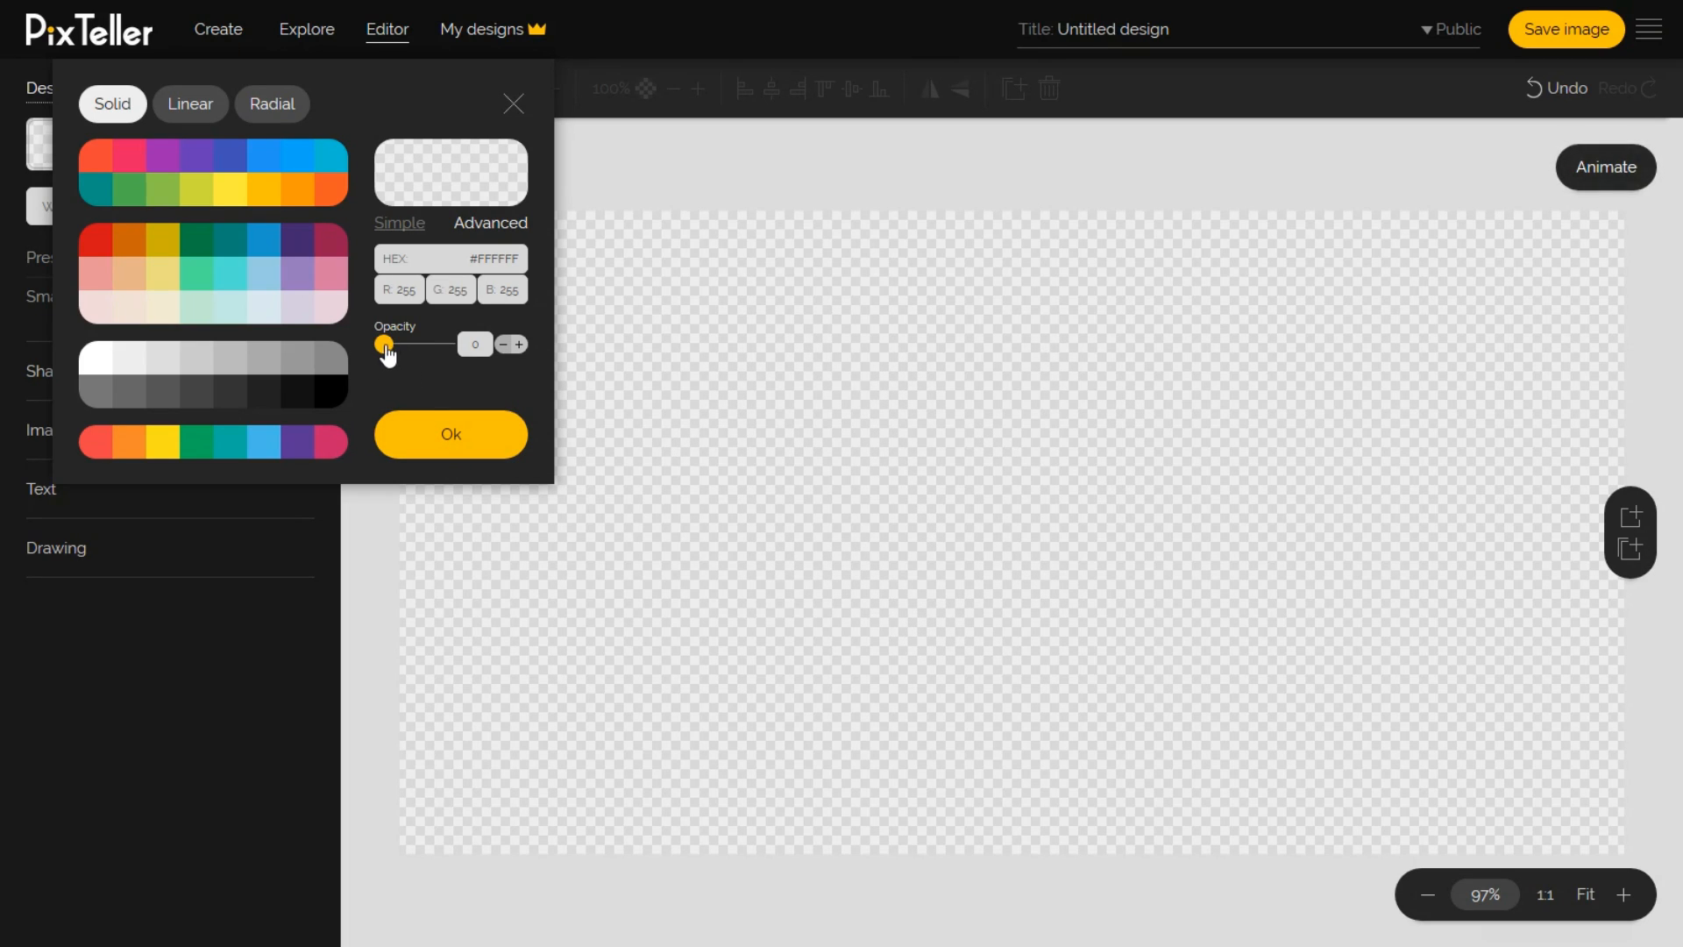
drag(386, 346, 450, 355)
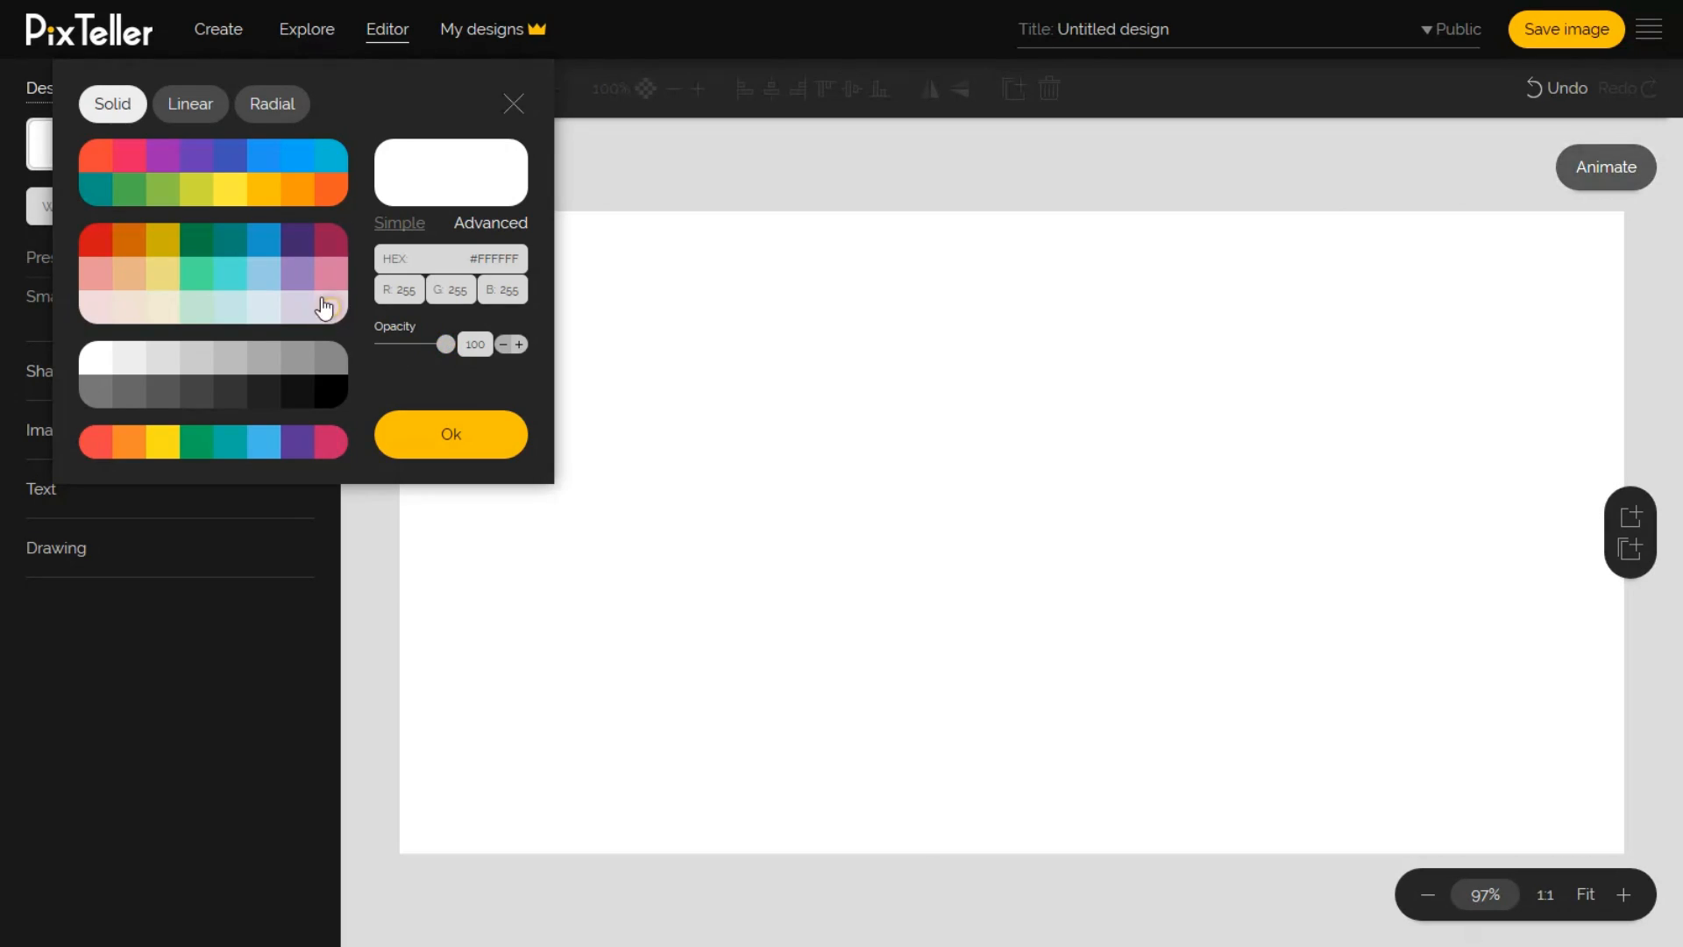
Try several solid background colors, including crimson, blue #1896CB and lime #CDDC39, and end on orange-red #F44336.
click(332, 275)
click(335, 251)
click(263, 250)
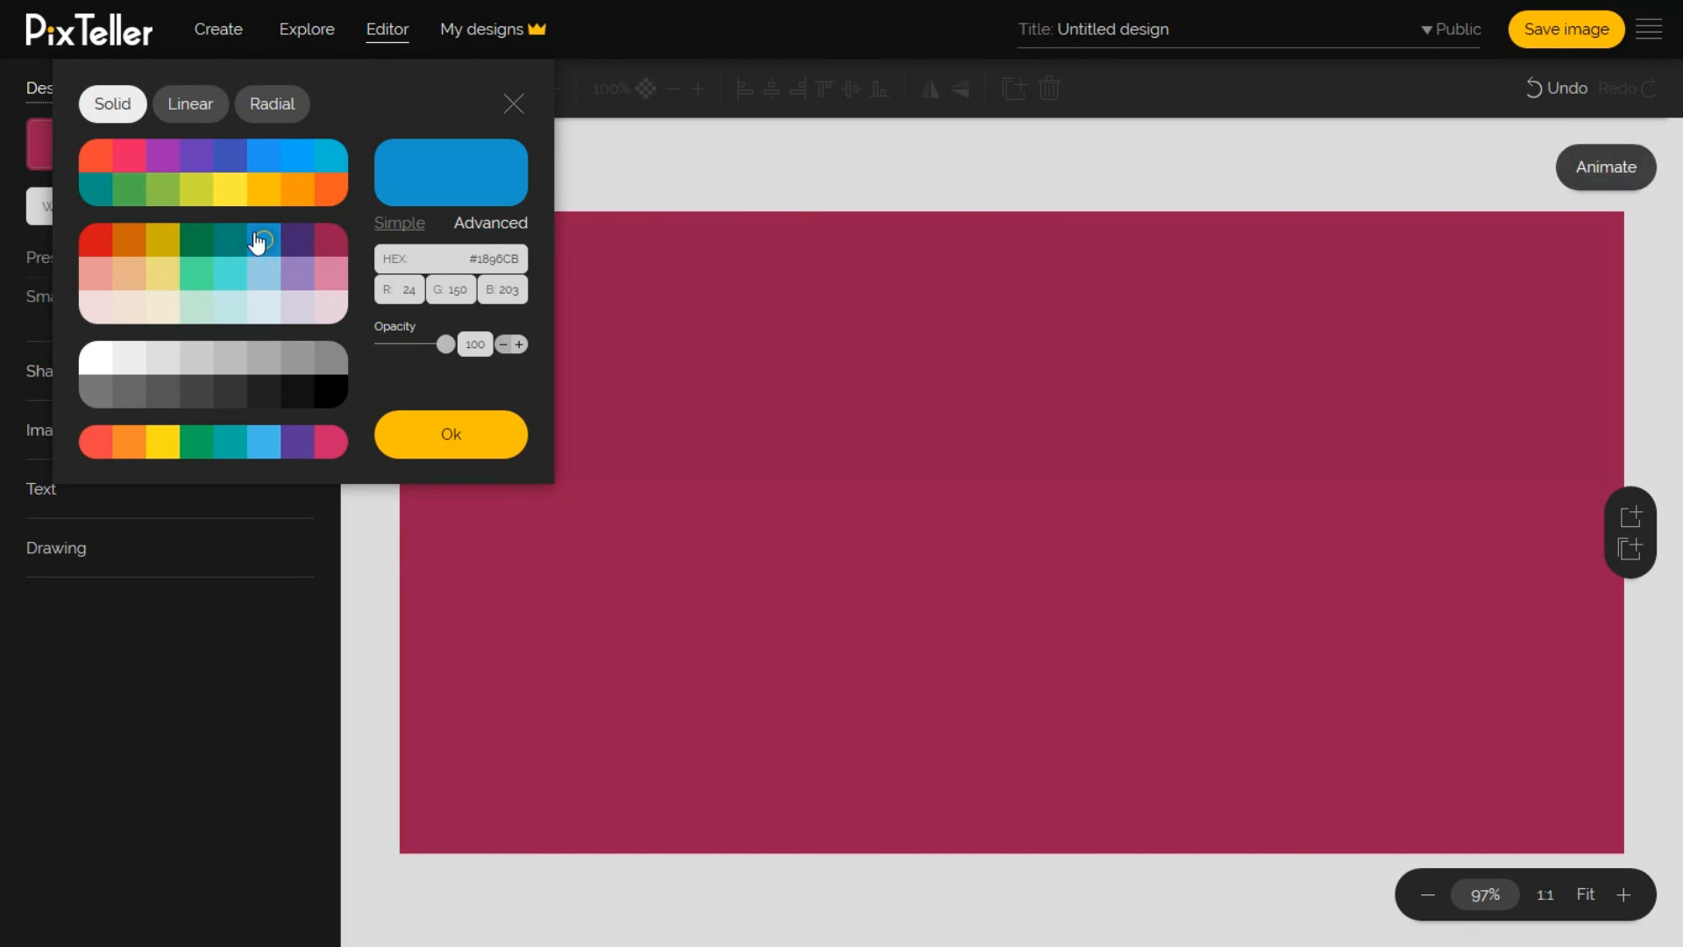
click(217, 192)
click(197, 192)
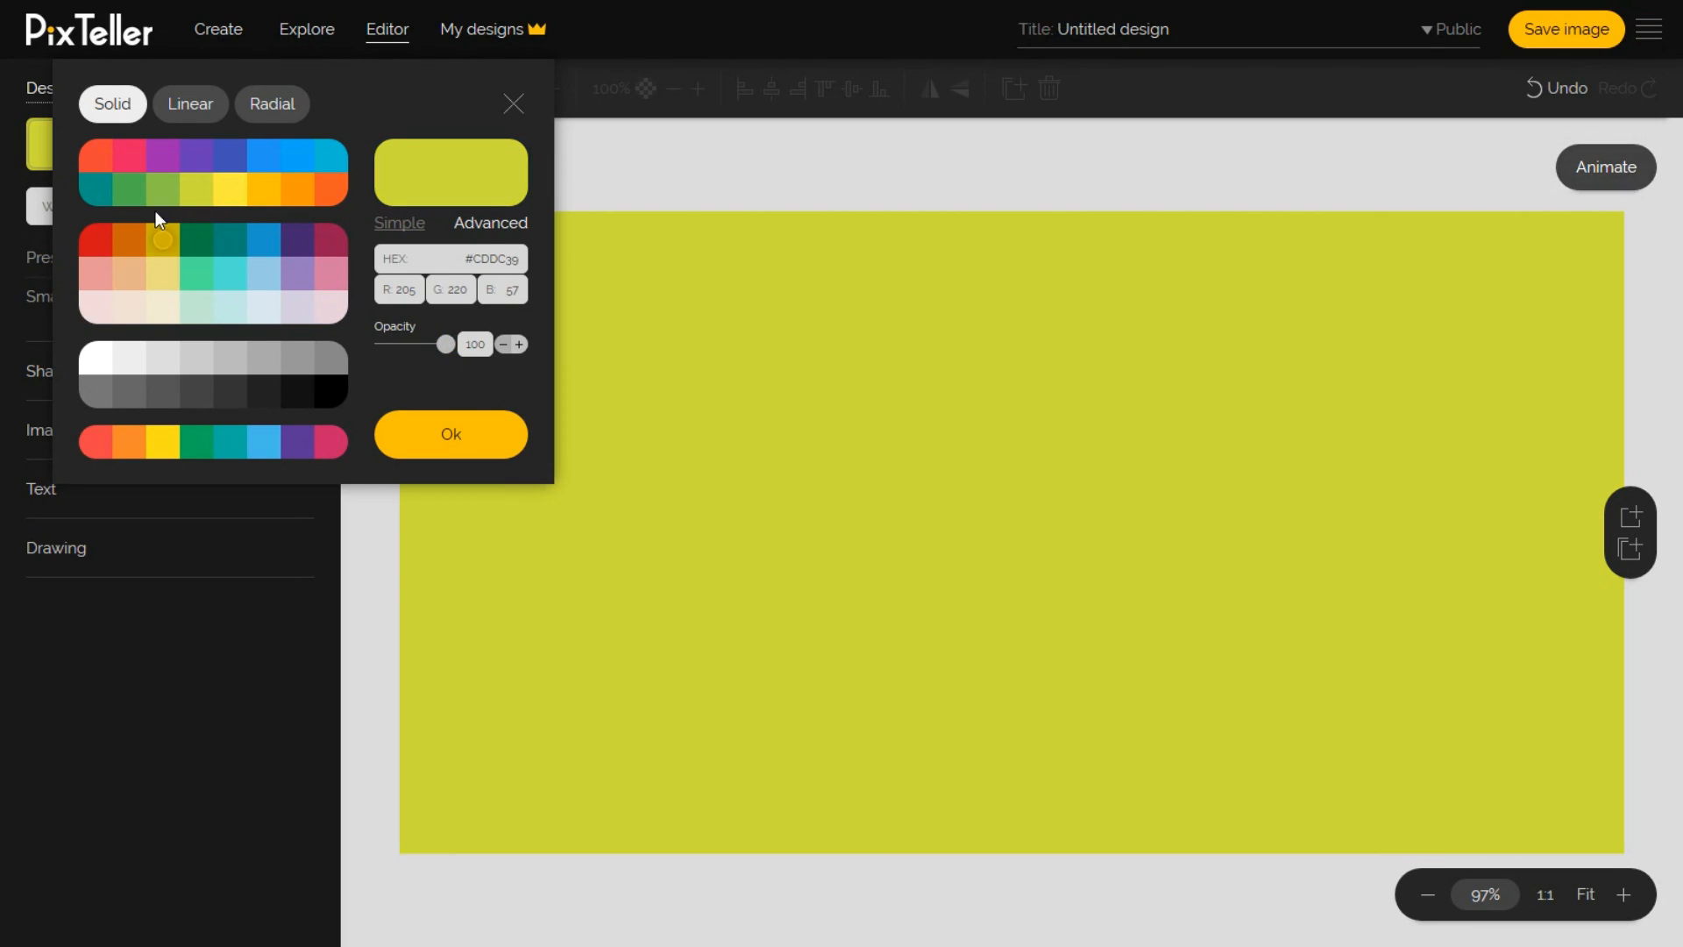
click(130, 156)
click(95, 158)
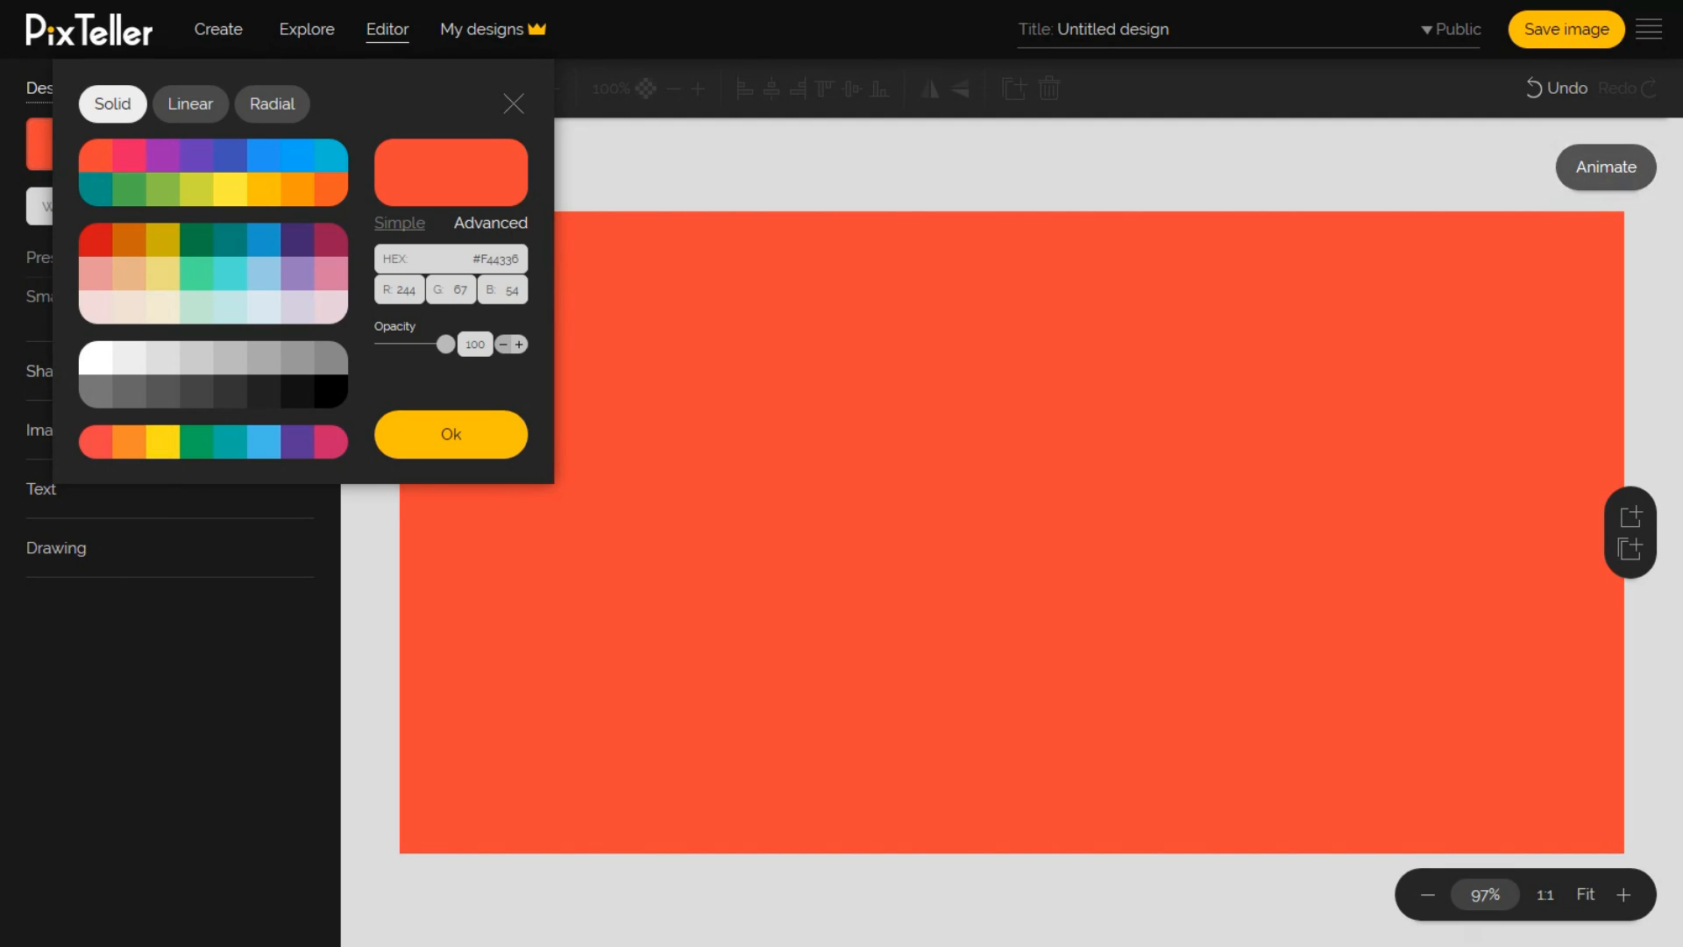
Try a linear white-to-orange-red gradient on the background and change its direction.
click(175, 105)
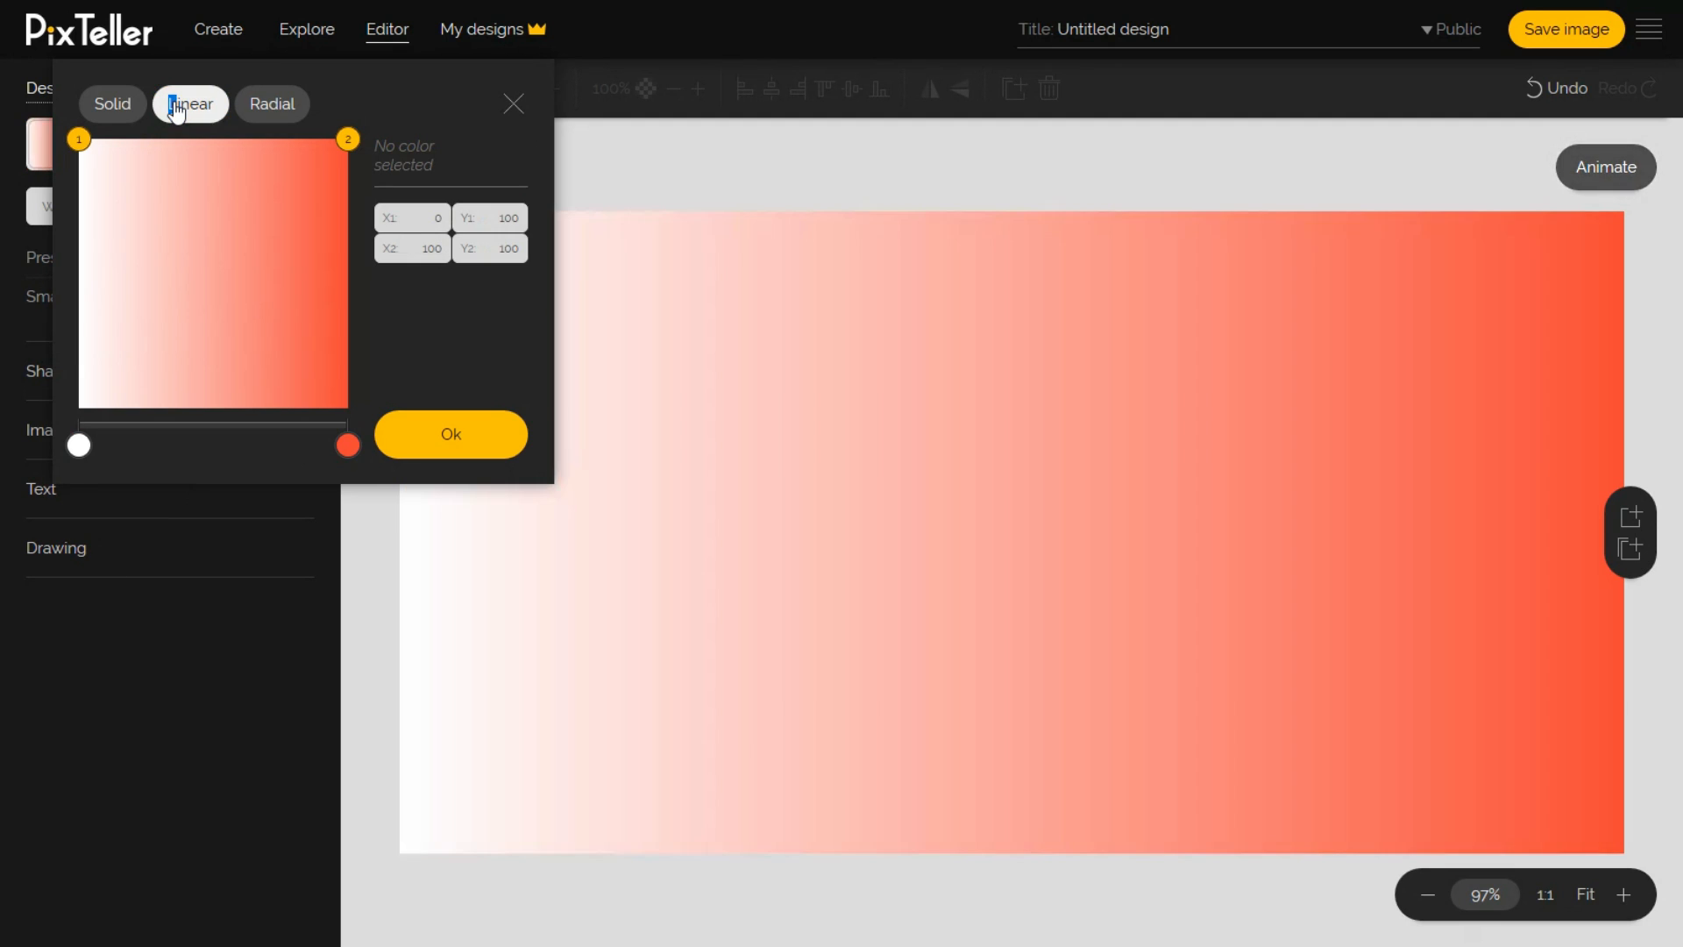
drag(348, 138, 79, 408)
Apply a radial gradient to the background, centered at X 69 and Y 71 with an ellipse value of 0.
click(274, 104)
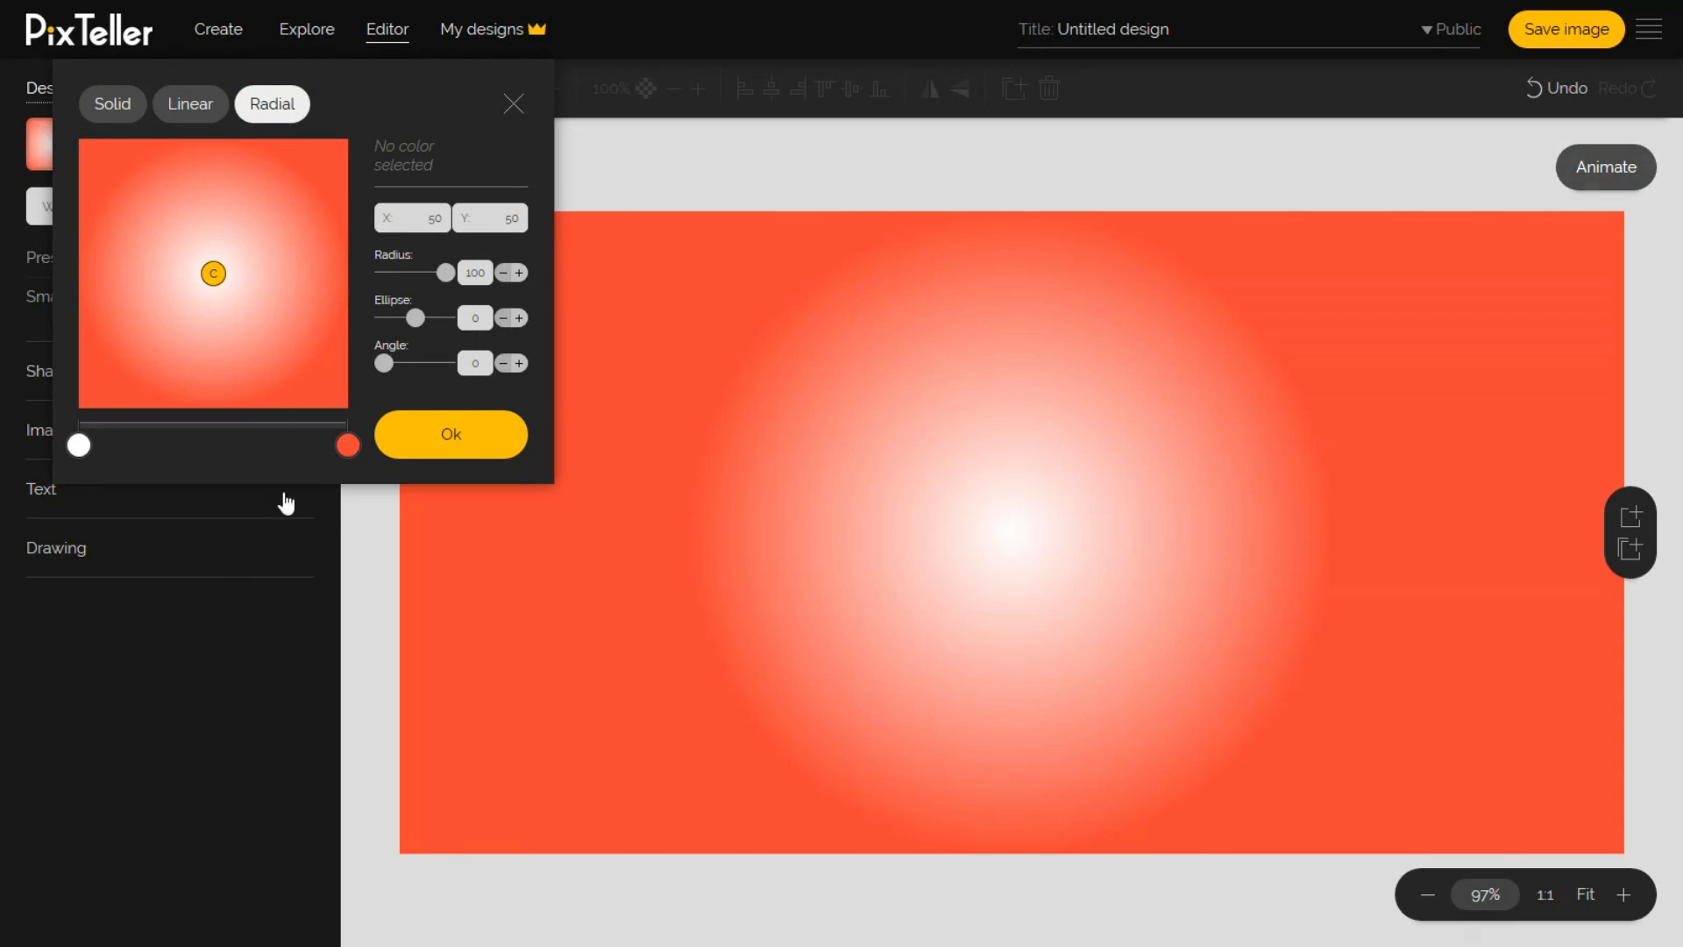
drag(215, 265, 263, 216)
mouse_move(415, 318)
mouse_down()
mouse_move(436, 319)
mouse_move(409, 319)
mouse_up()
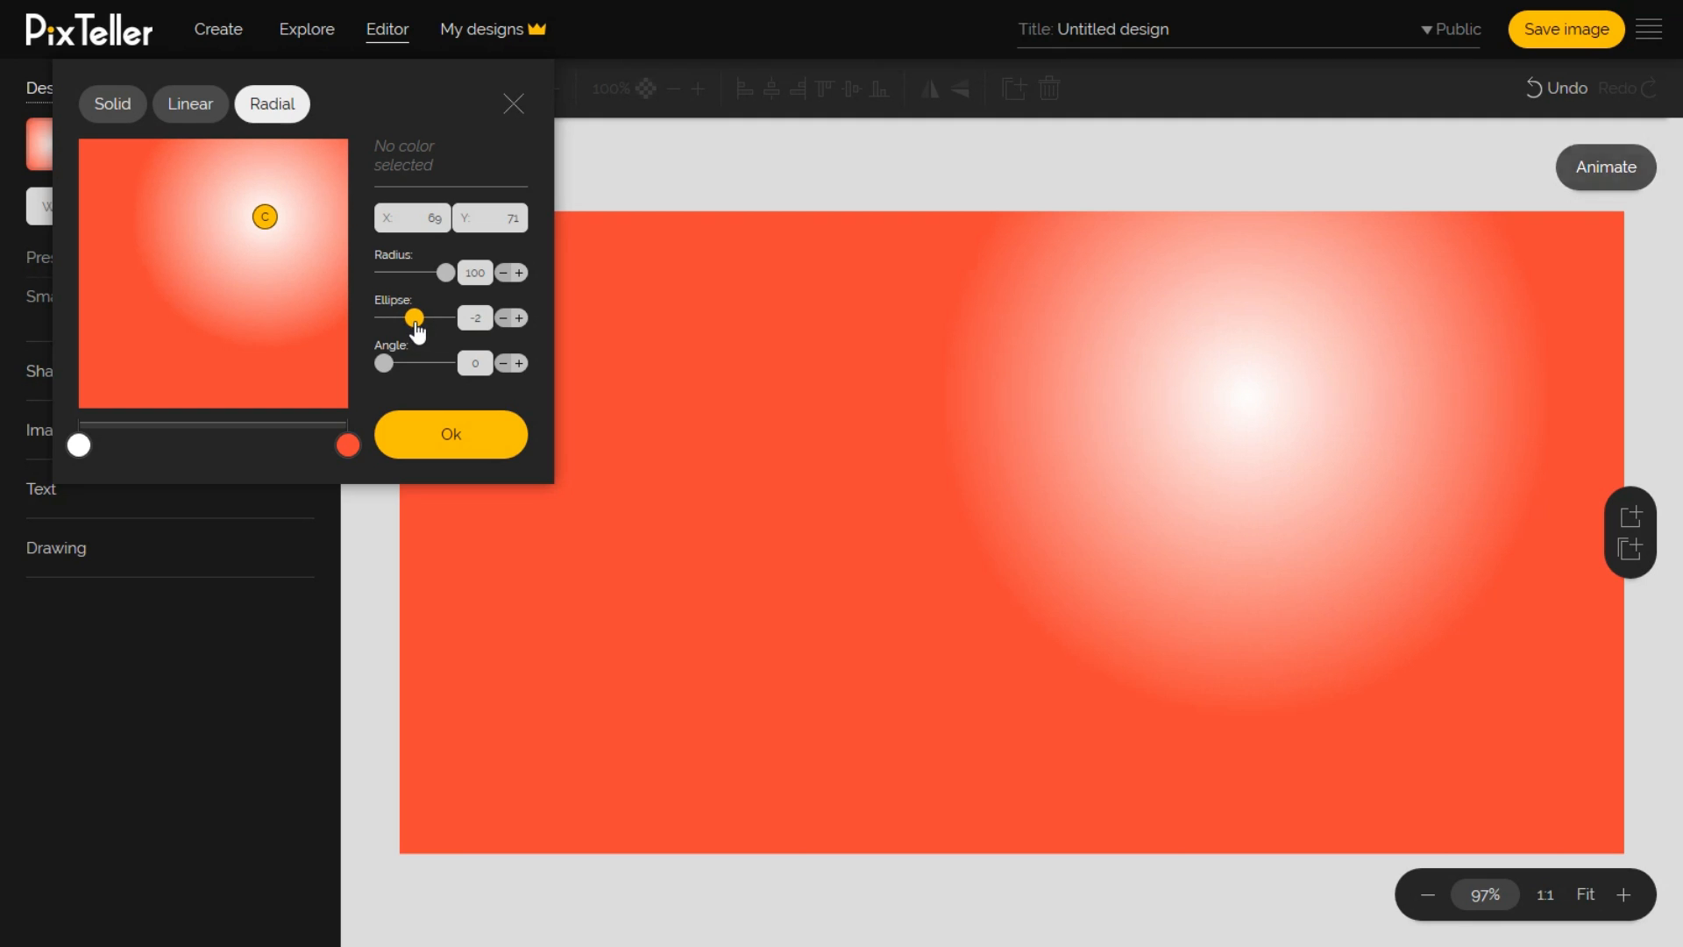
click(503, 318)
click(518, 318)
Change the outer color of the radial background gradient to bright blue.
click(348, 442)
click(407, 157)
click(196, 156)
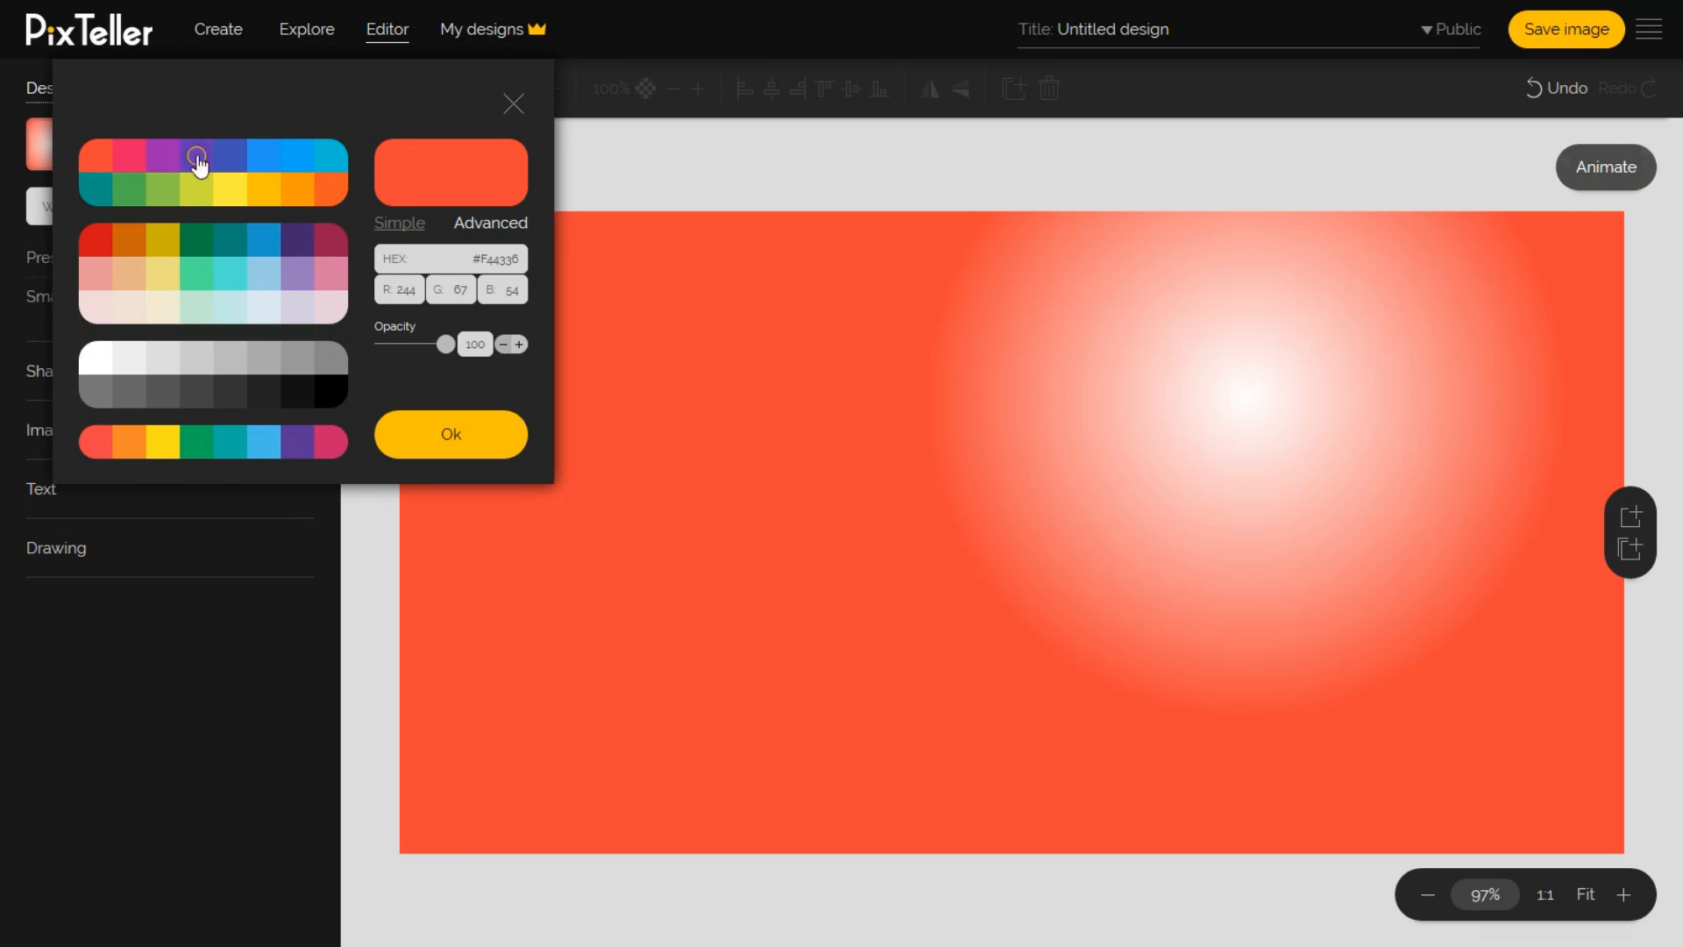
click(261, 157)
click(451, 434)
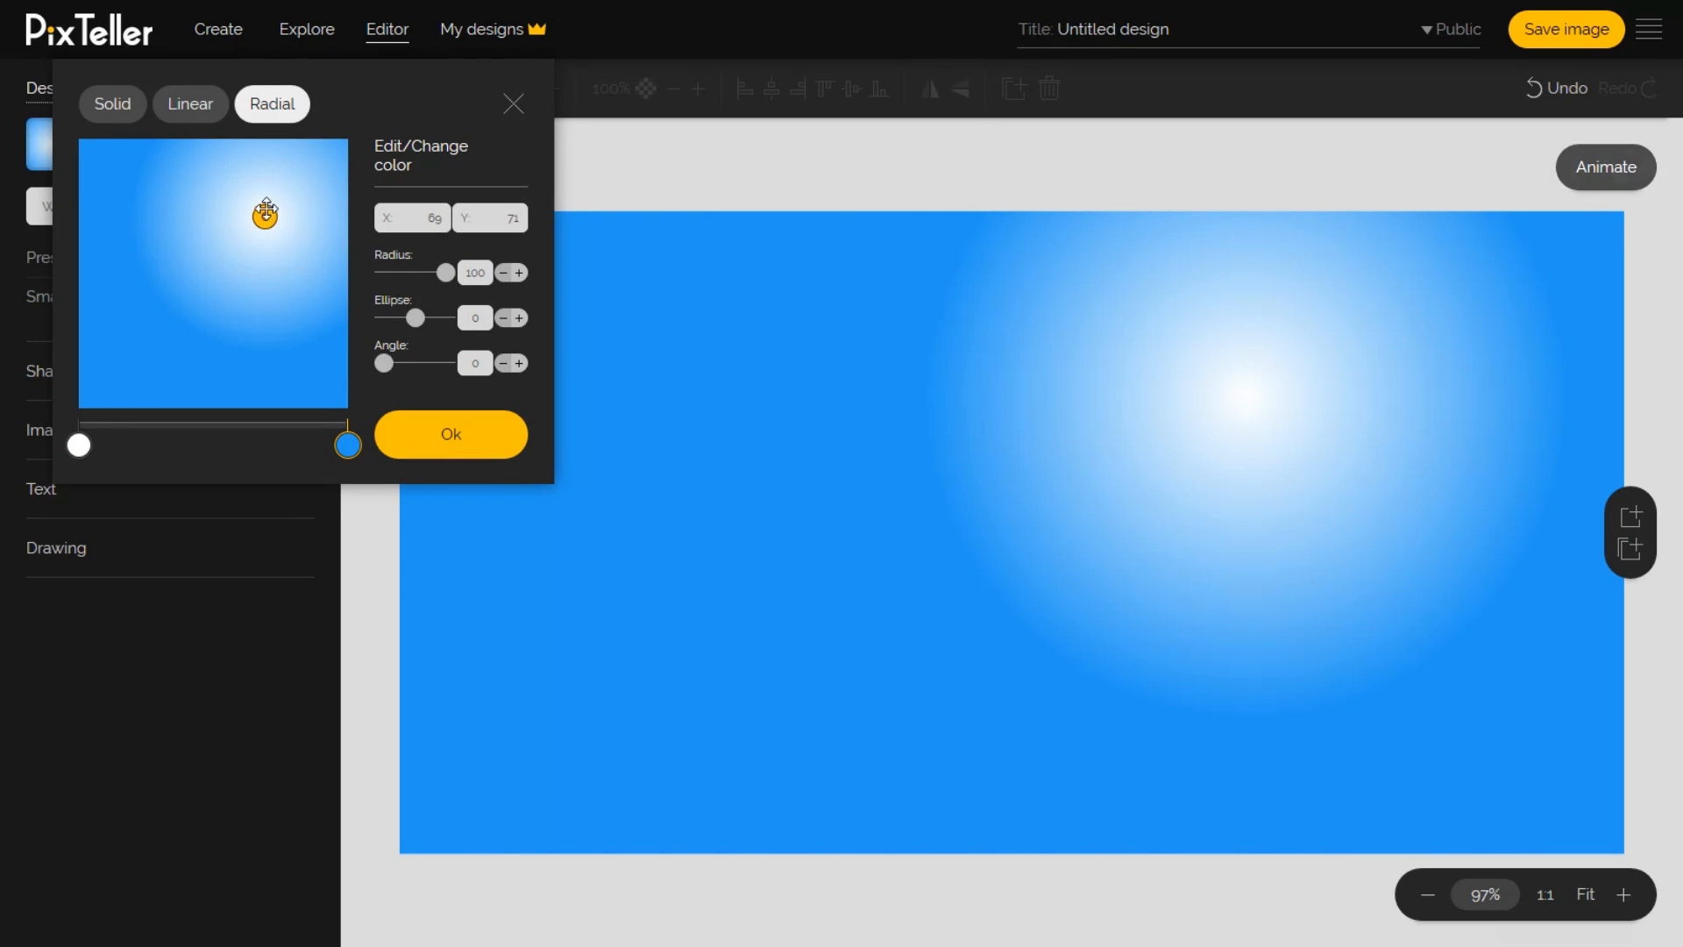
Try moving the radial gradient's center to X 44, Y 32, and a diagonal white-to-orange-red linear gradient on the background.
drag(266, 213, 196, 322)
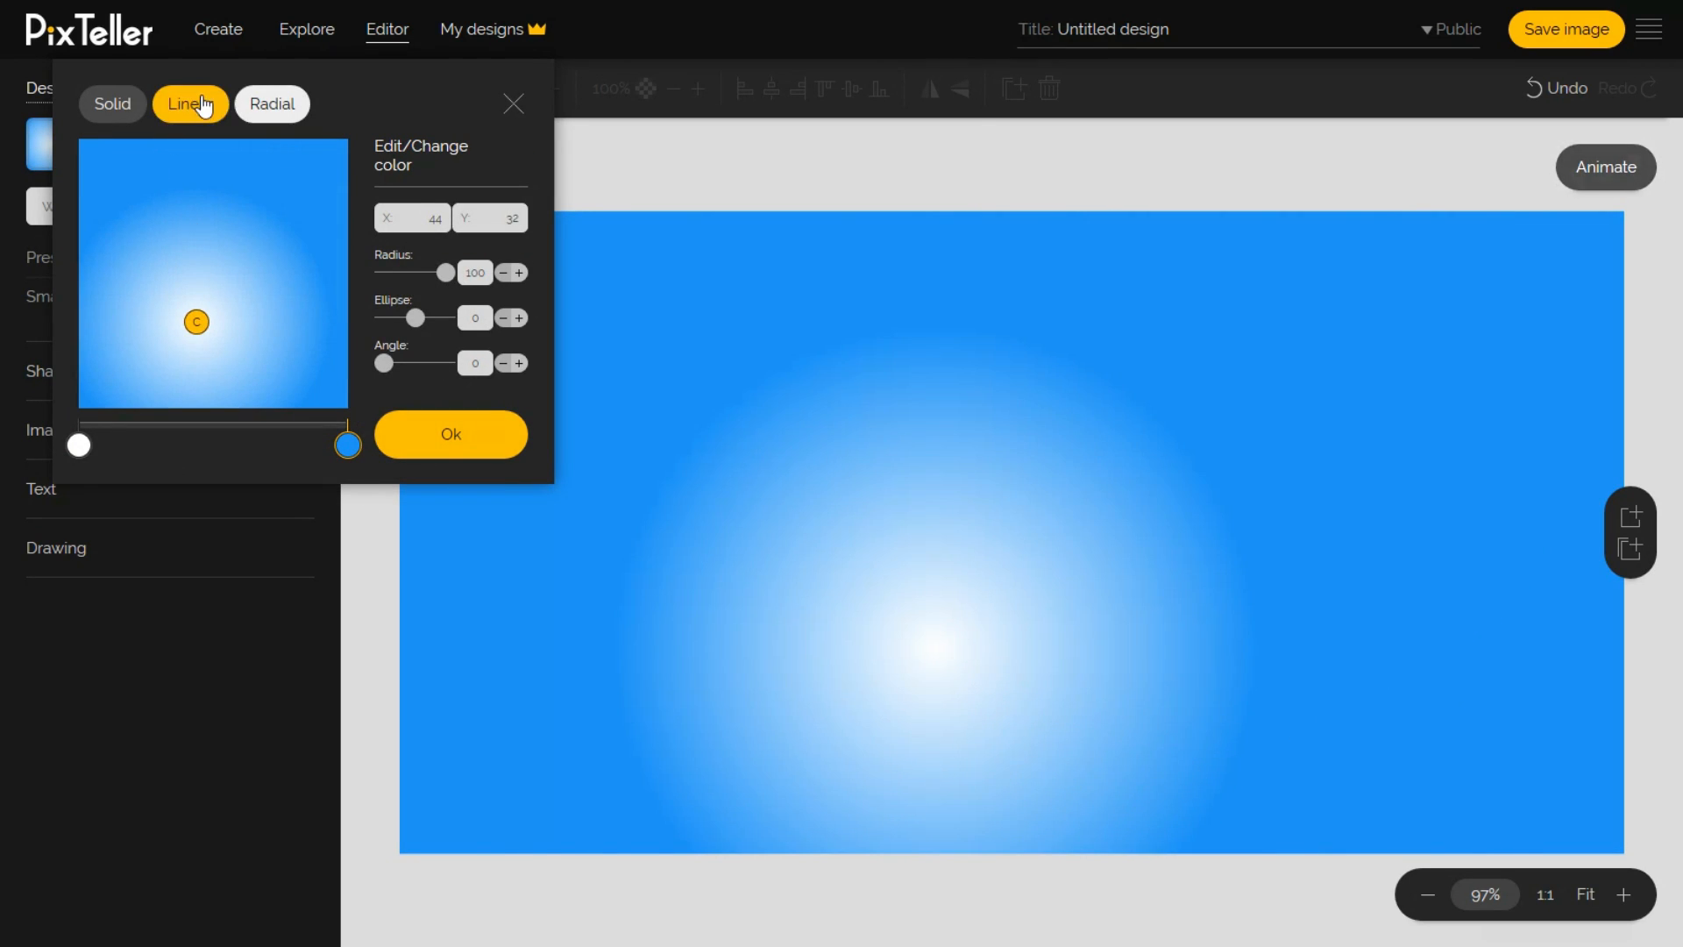
click(200, 105)
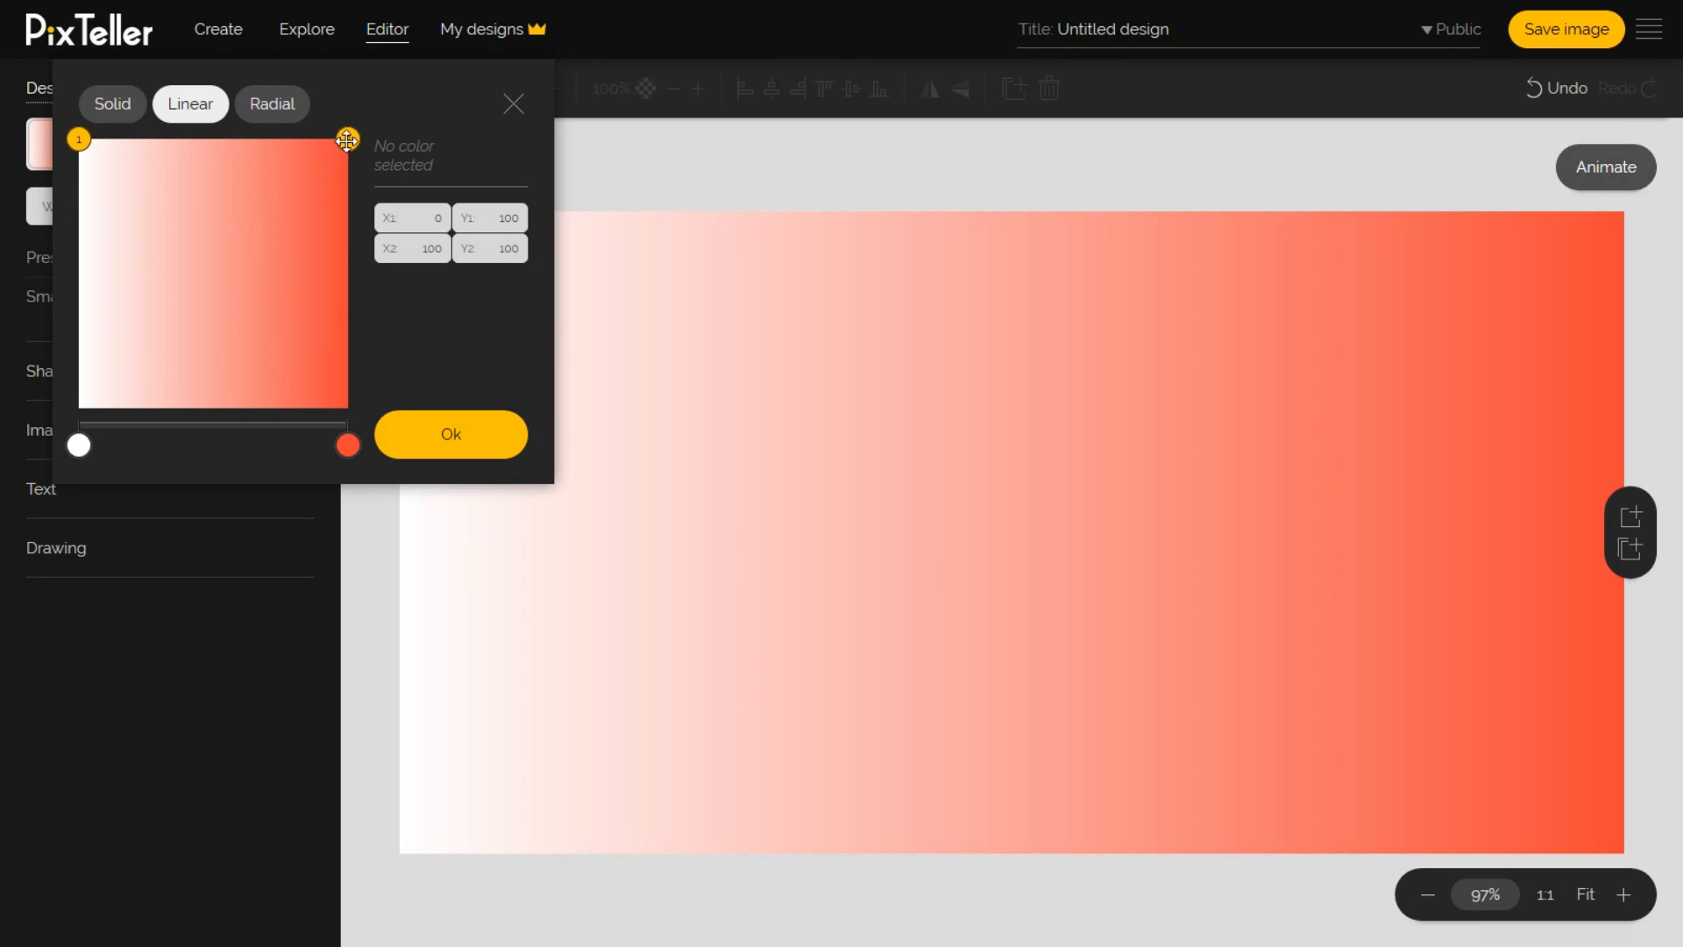
drag(348, 140, 348, 406)
Switch the background to a solid fill, trying hex colors #FF0000, #000000 and #FFF000, and apply amber #FFC107.
click(112, 104)
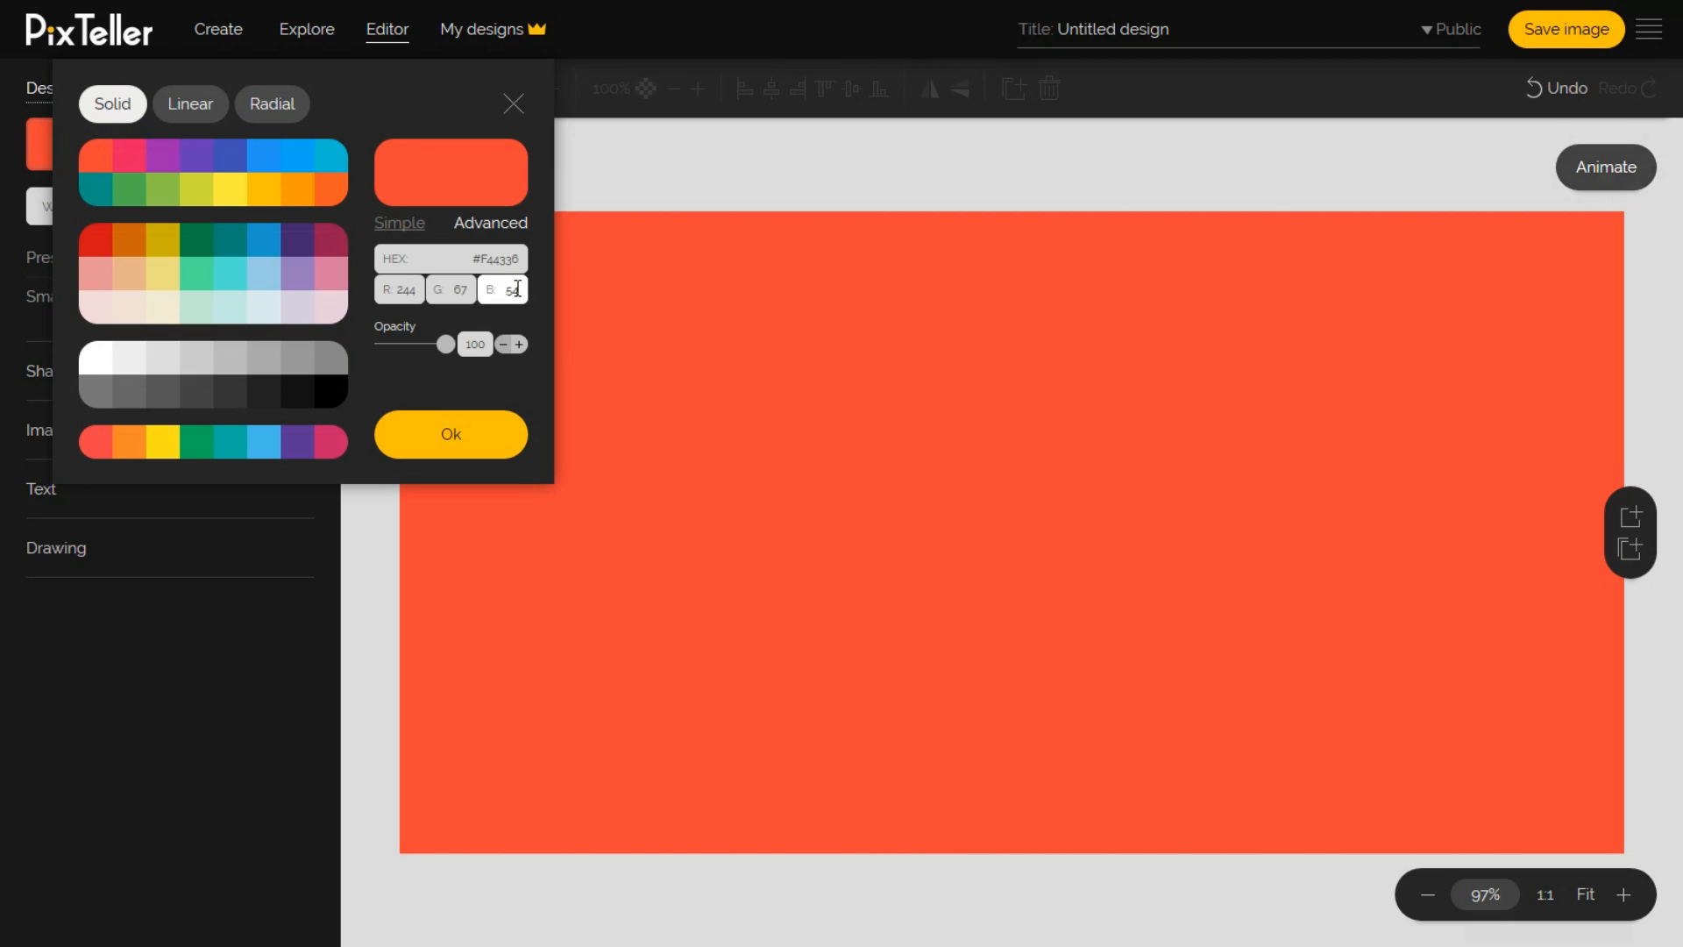
drag(488, 260, 545, 276)
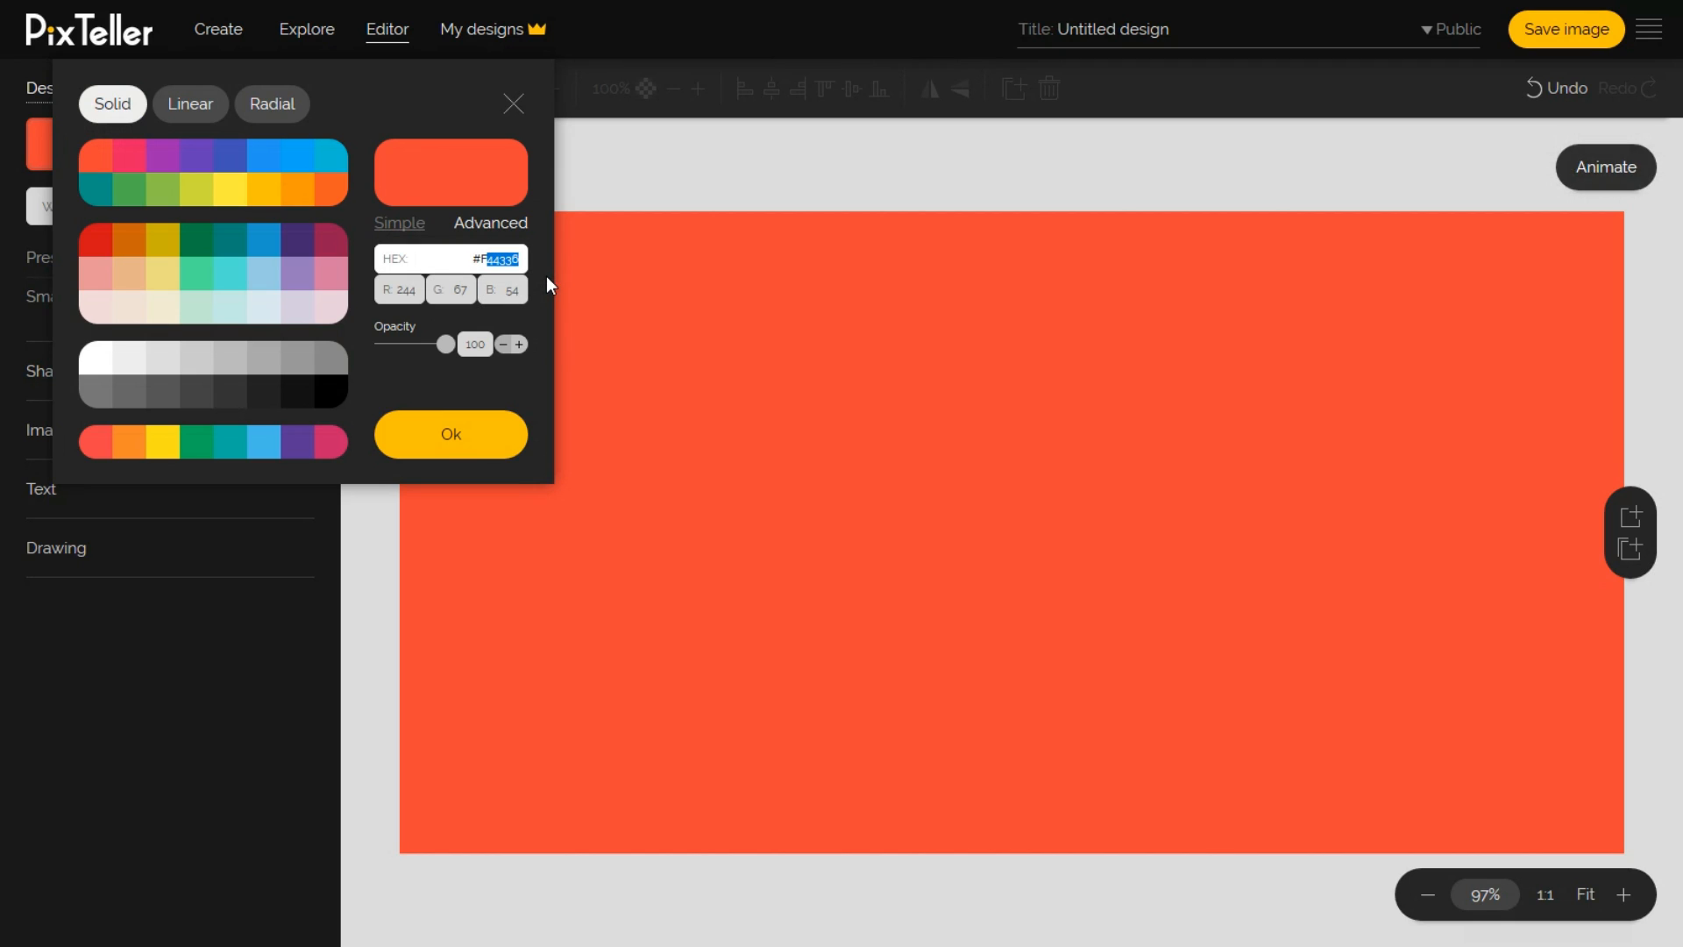
text(F0000)
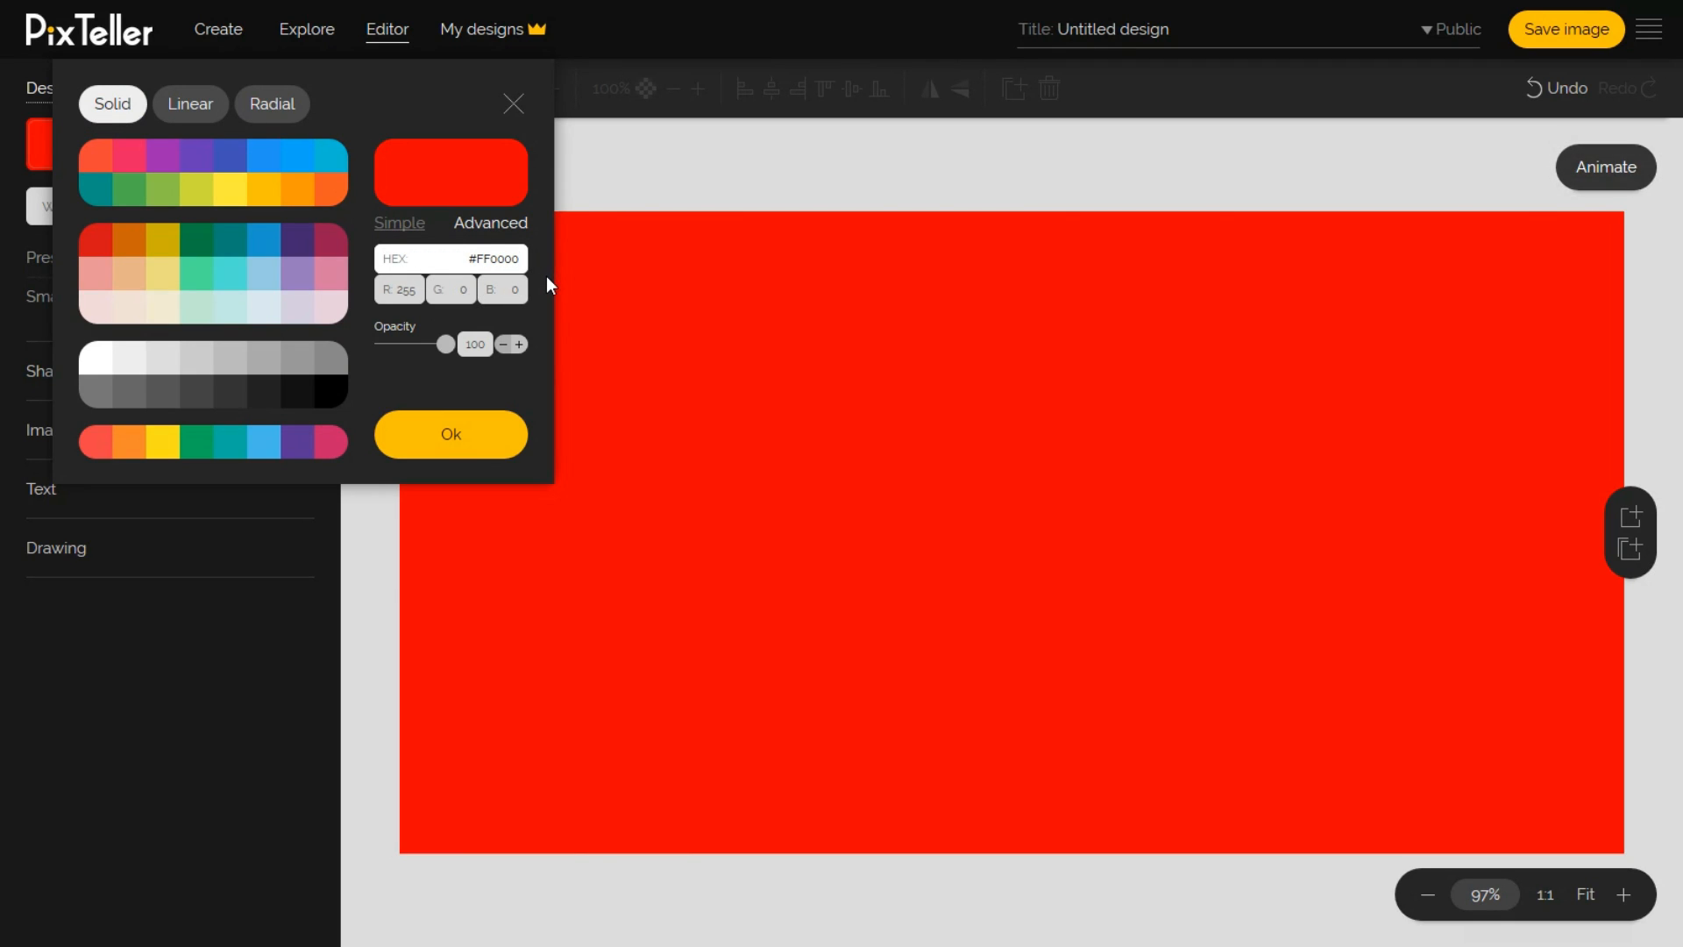
drag(492, 265, 485, 263)
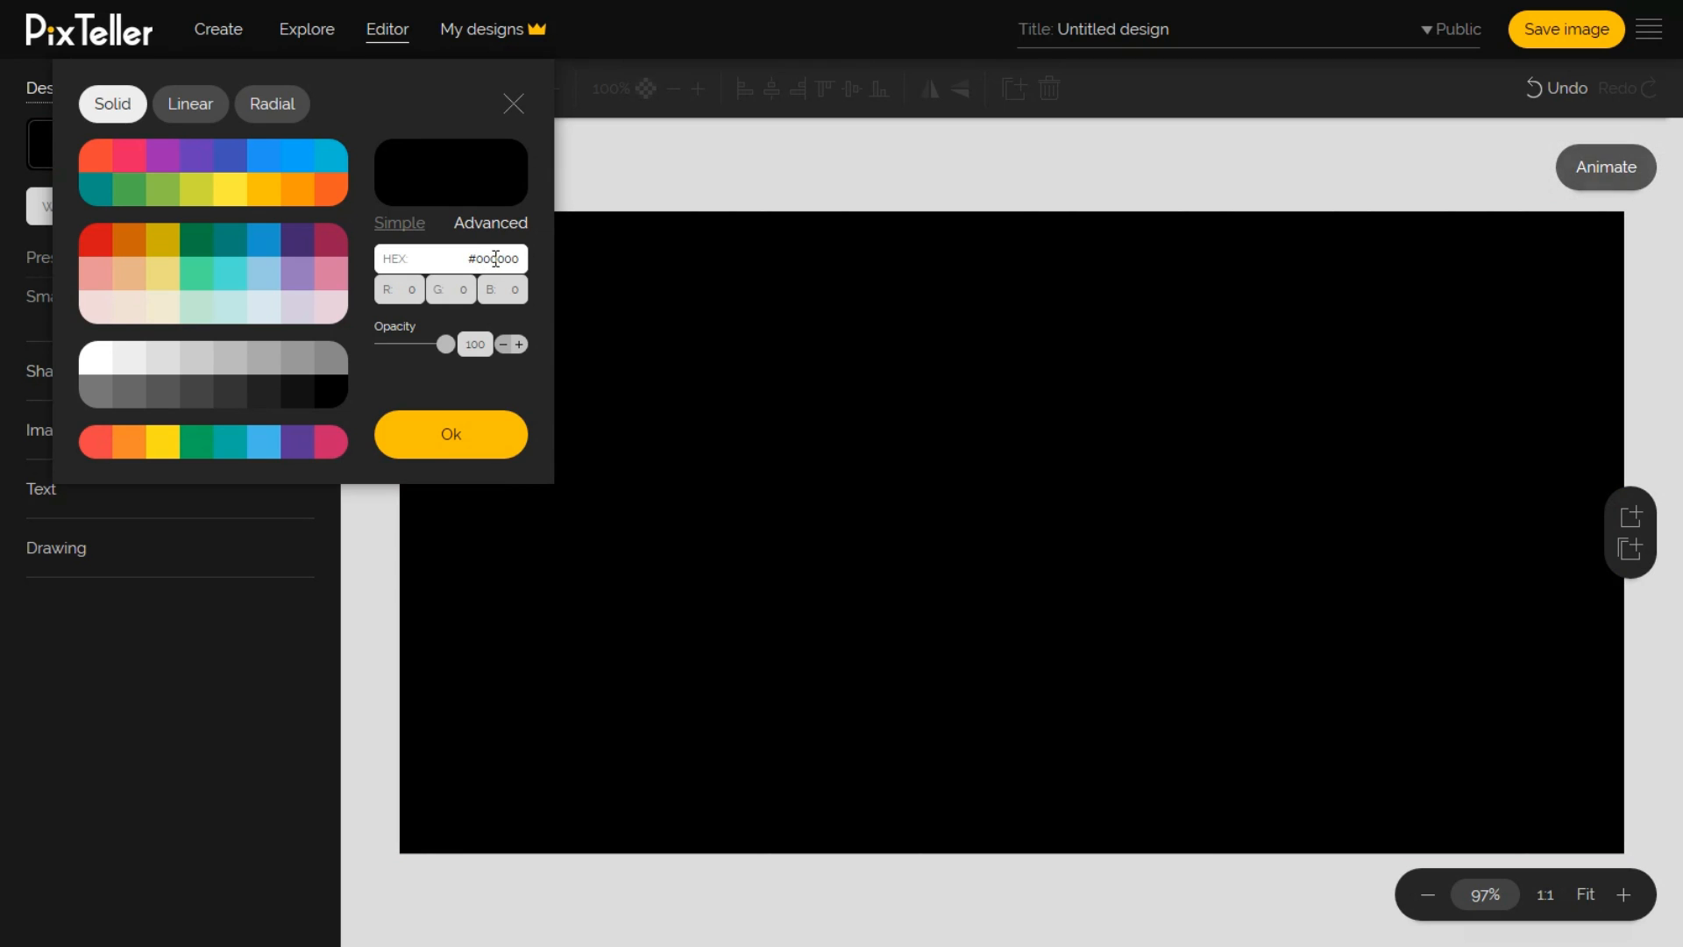
drag(493, 258, 604, 261)
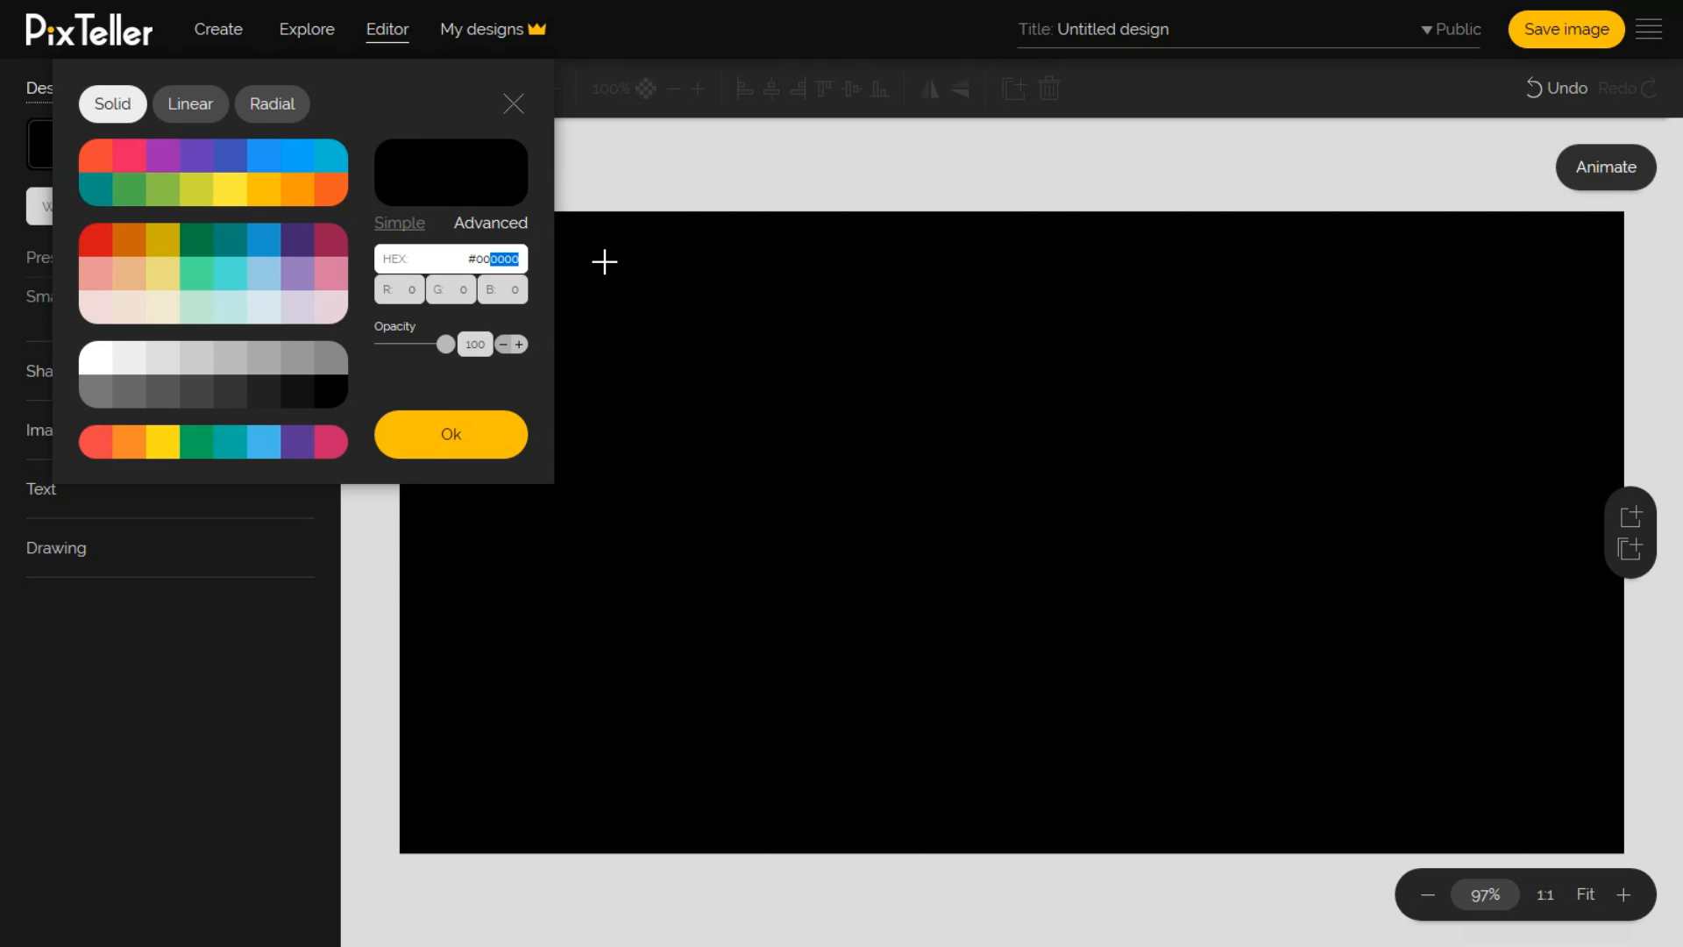
text(FFFF)
drag(491, 262, 475, 261)
text(fff)
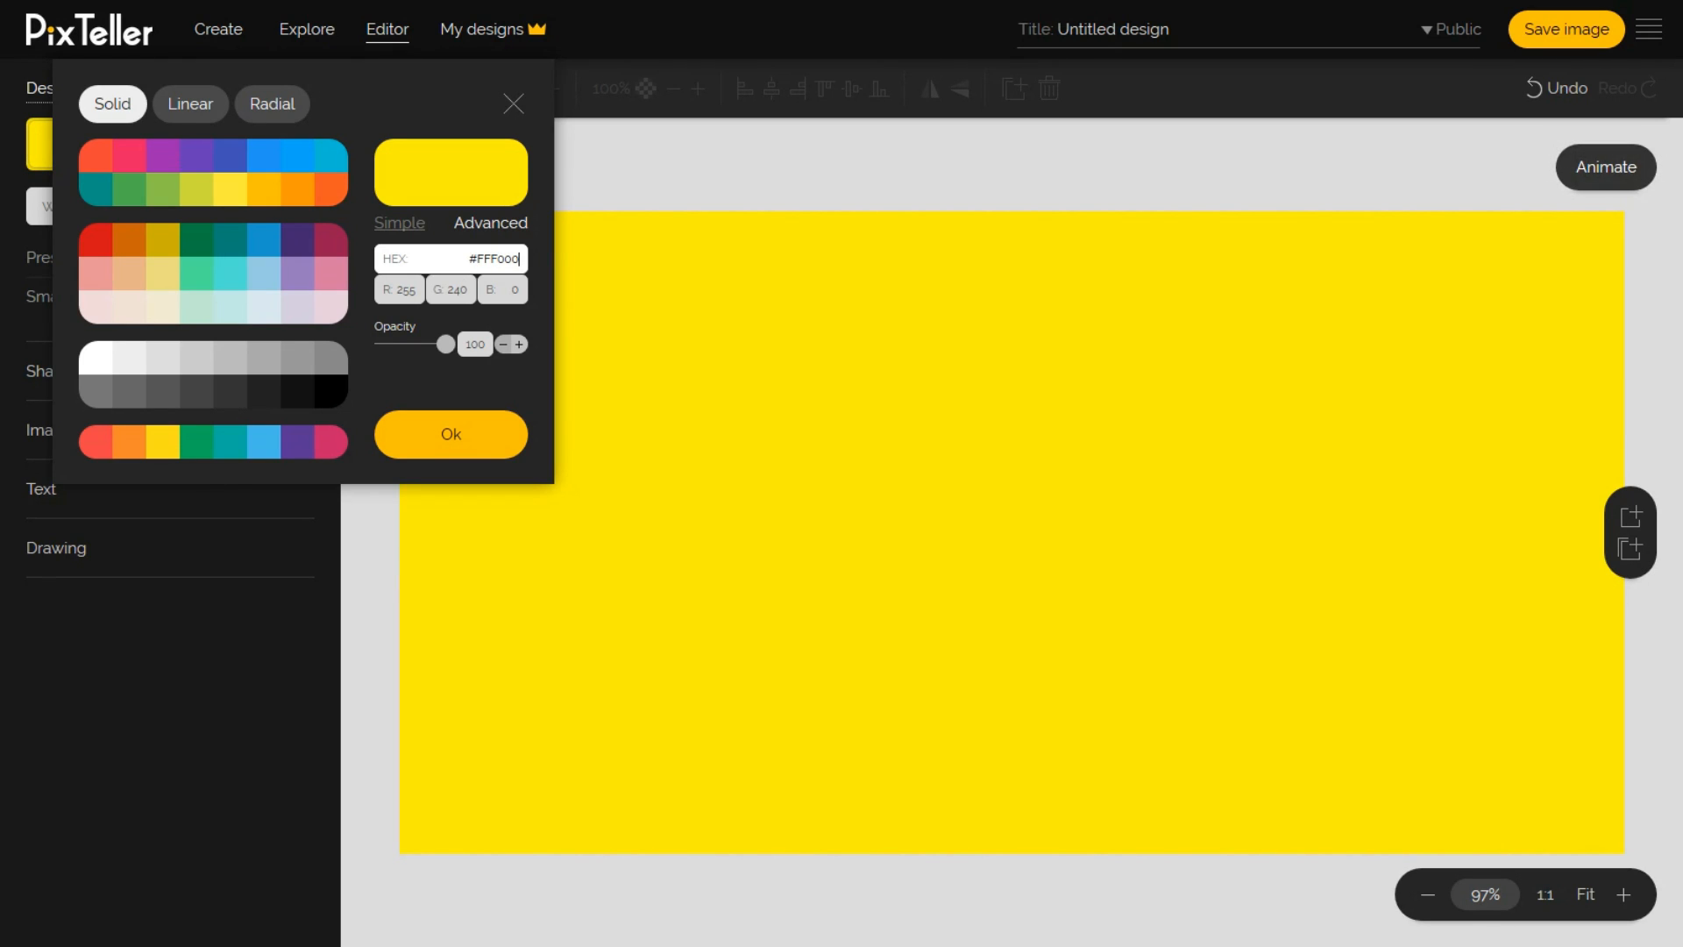
click(267, 193)
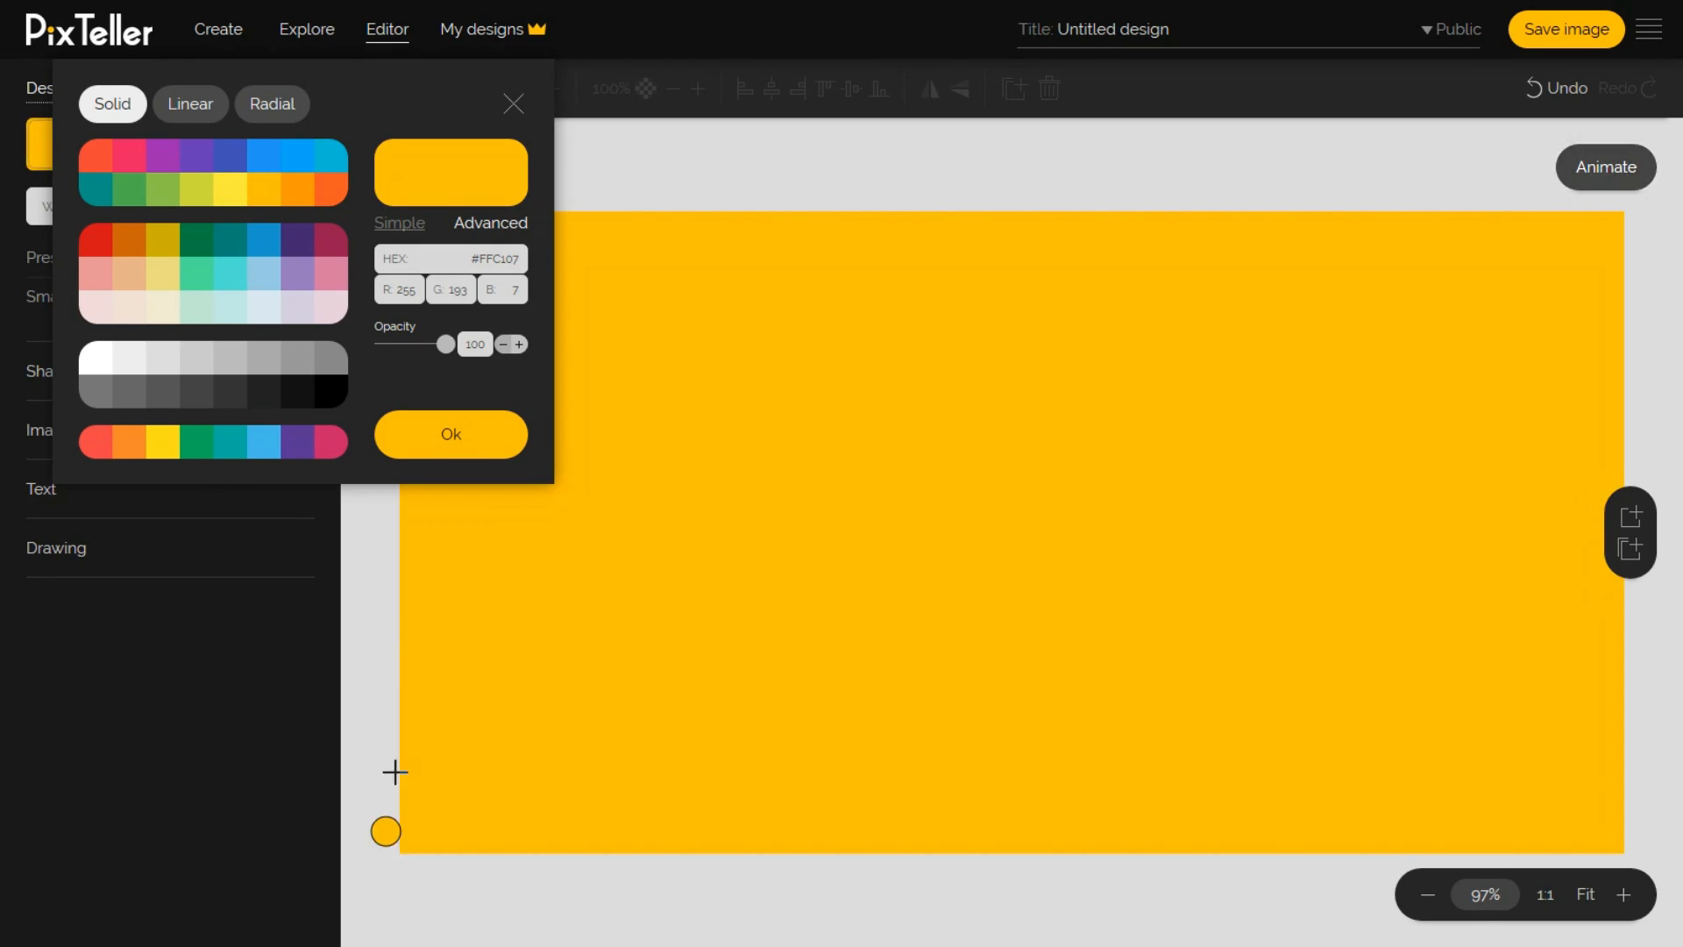
click(481, 436)
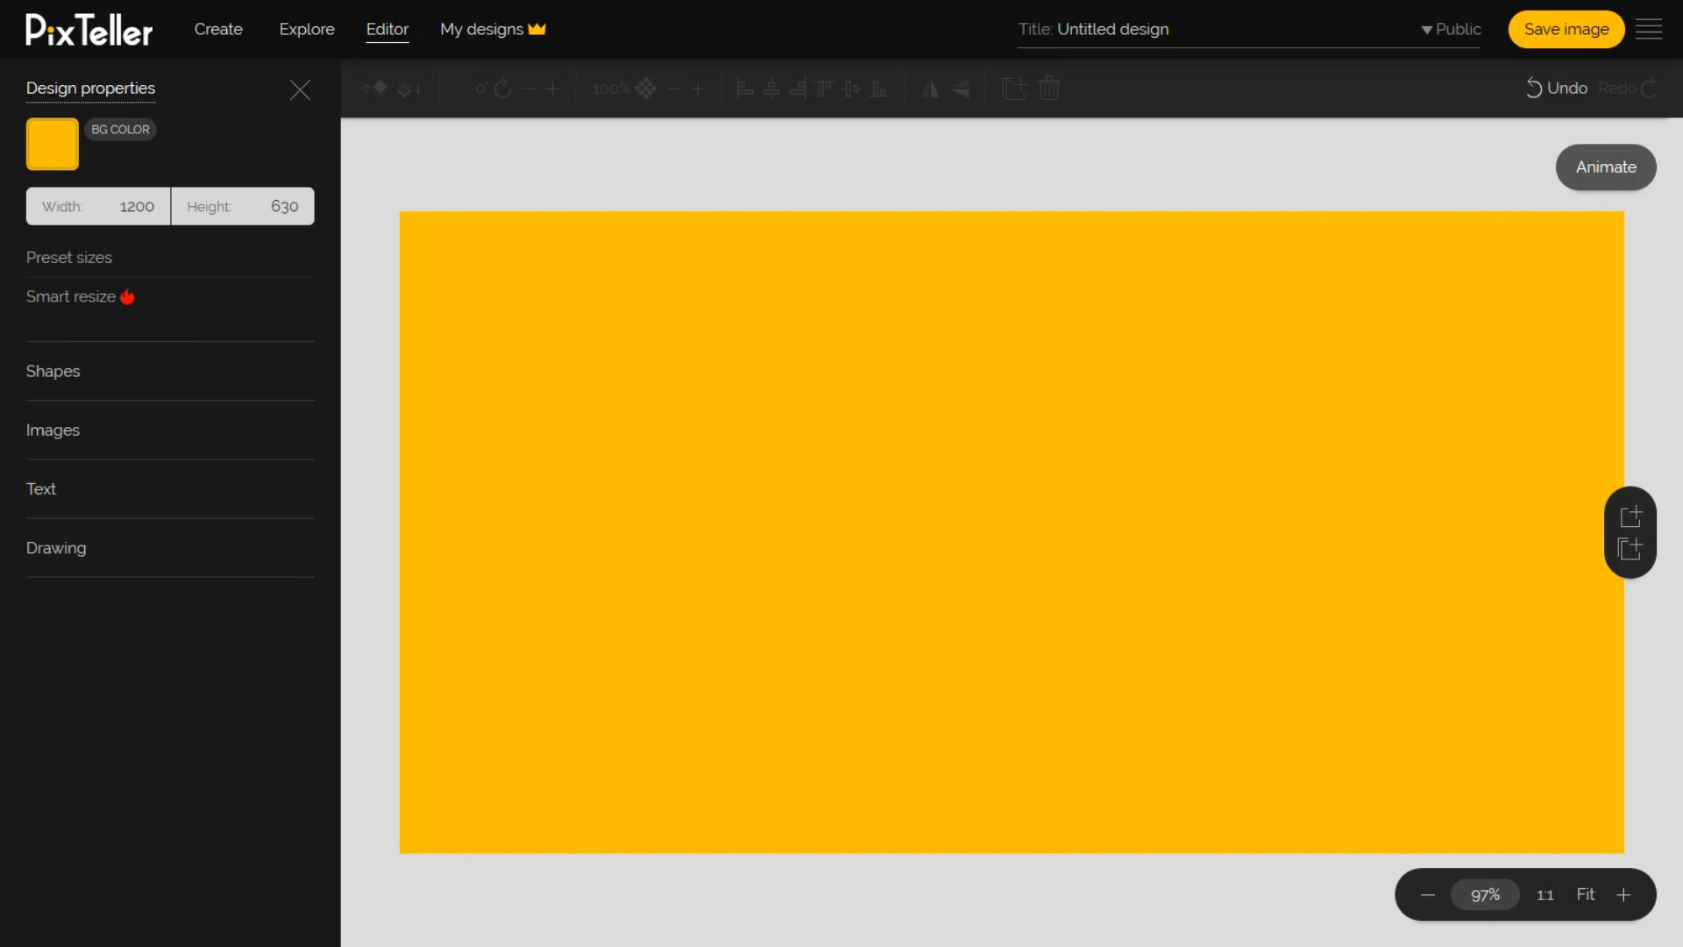
Try adding a rectangle and an ellipse beside it at about X 111, and delete both shapes.
click(107, 375)
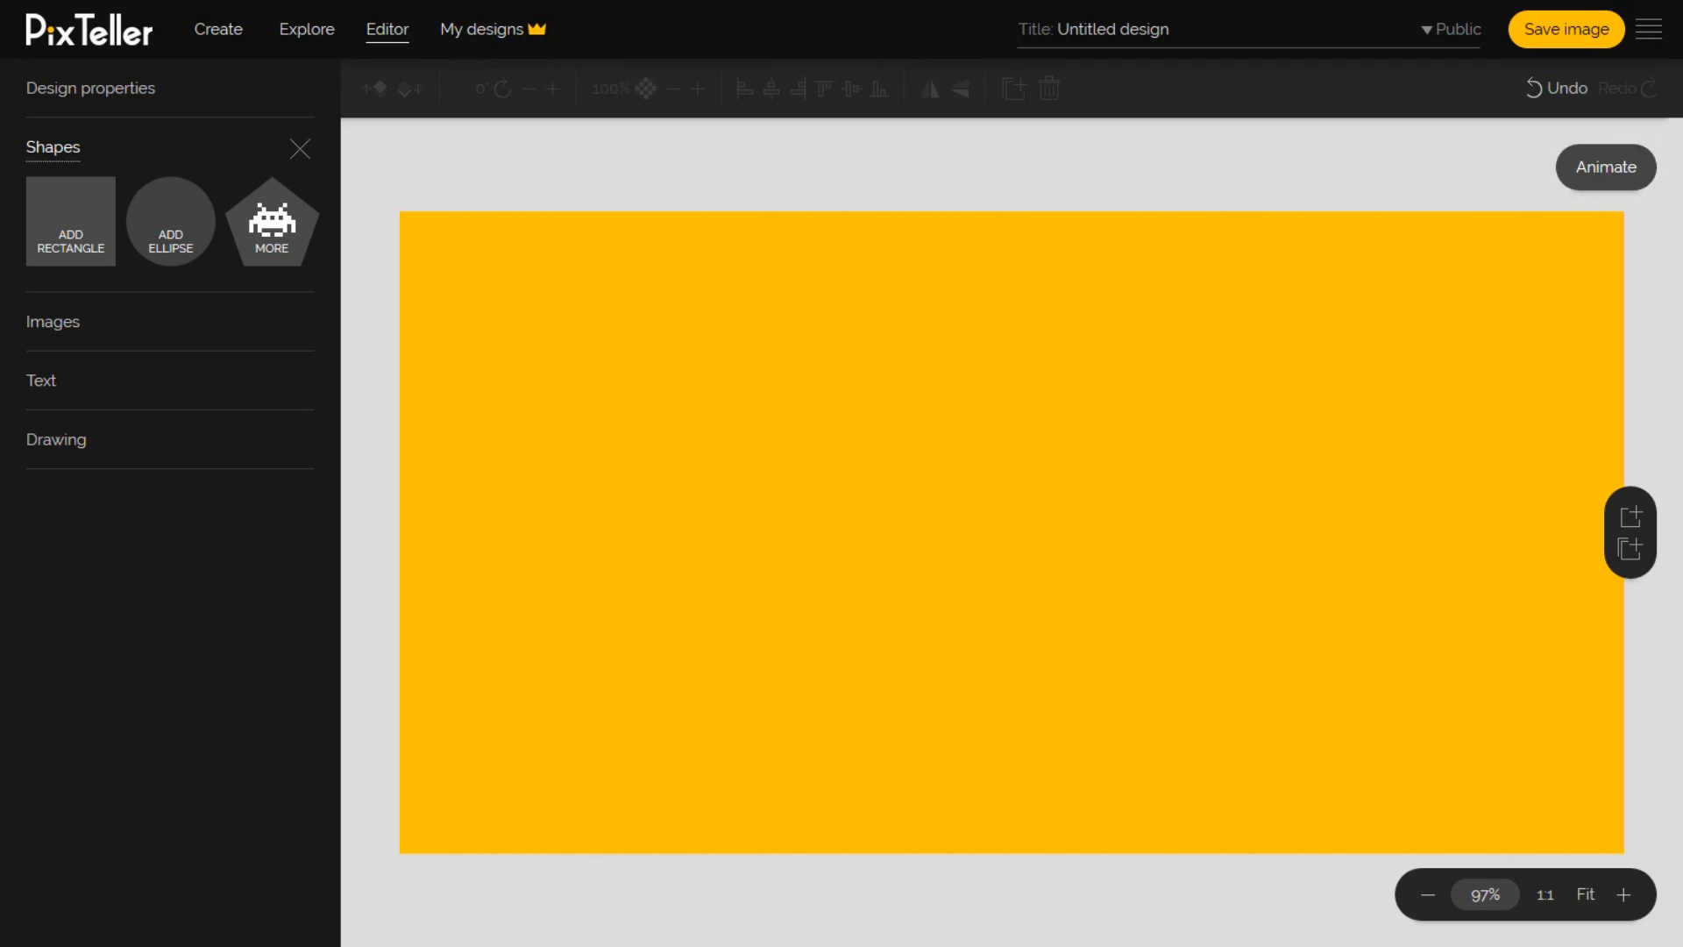
click(98, 238)
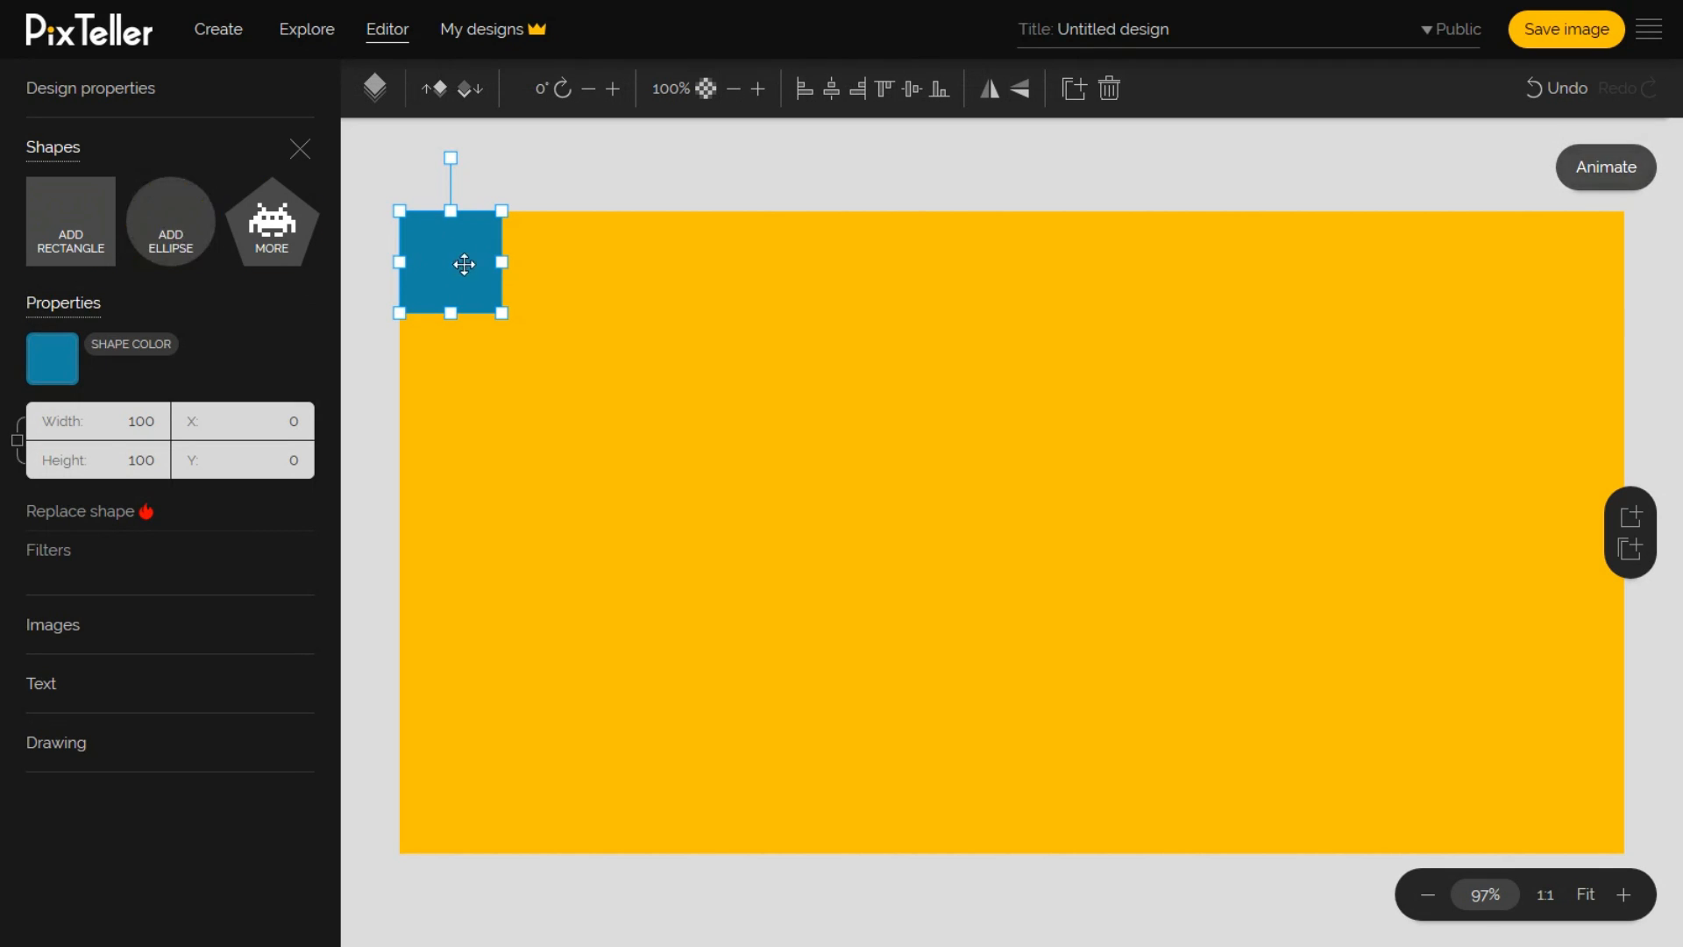
click(137, 228)
drag(463, 268, 578, 273)
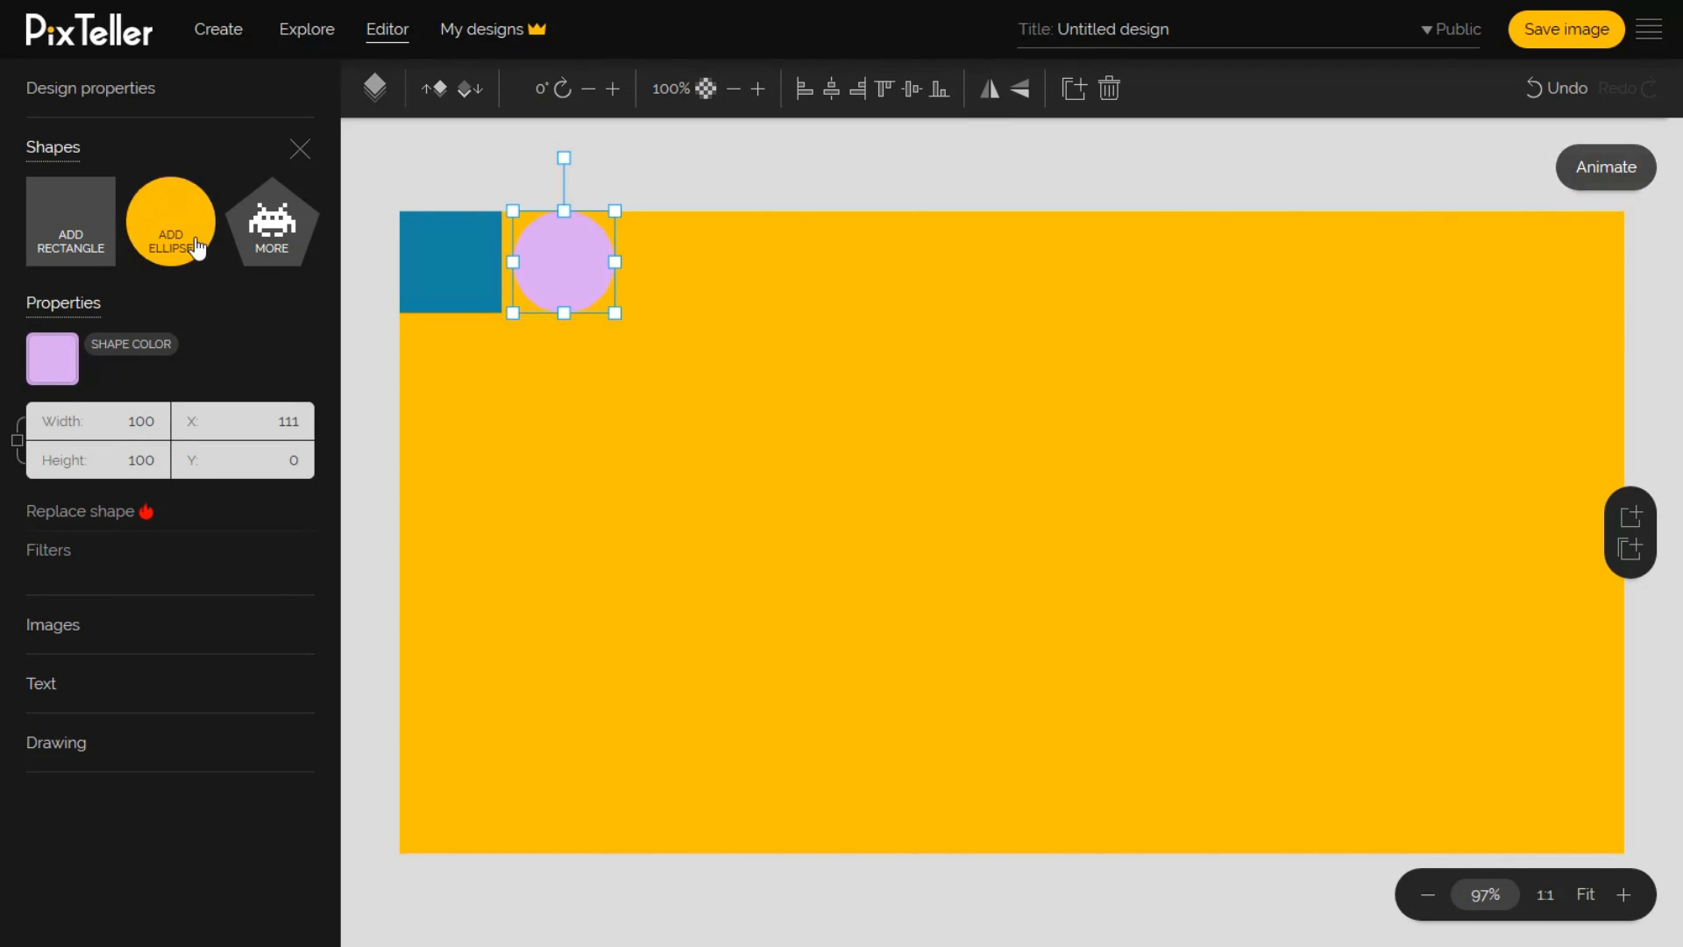
key(Delete)
click(435, 300)
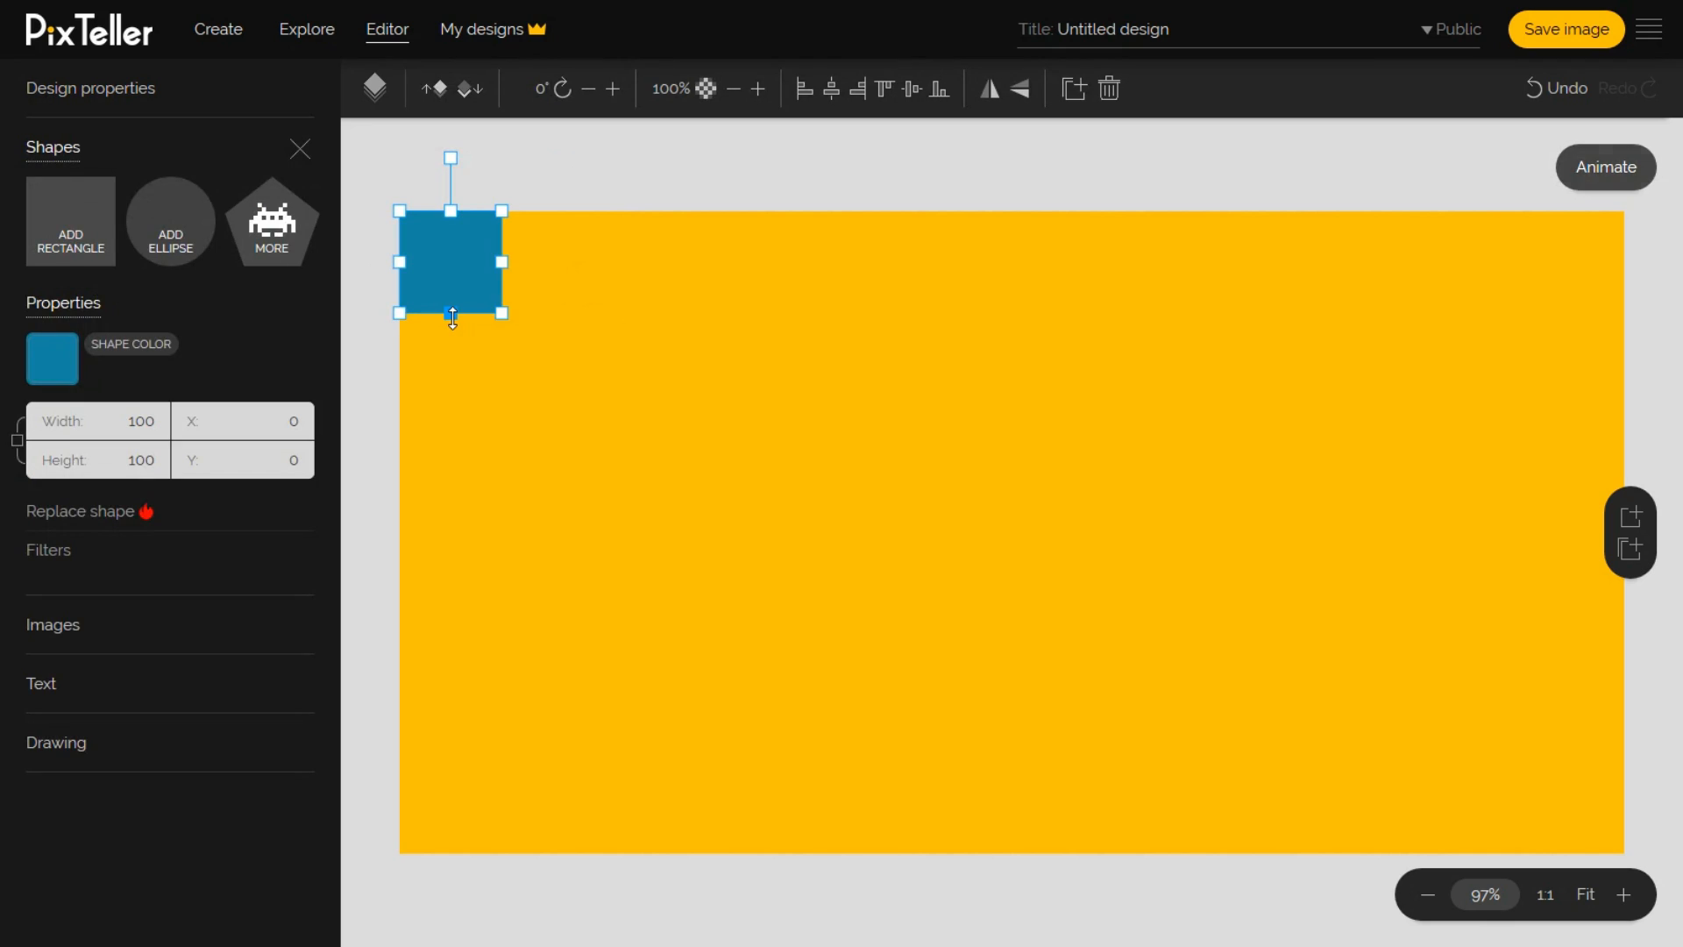
key(Delete)
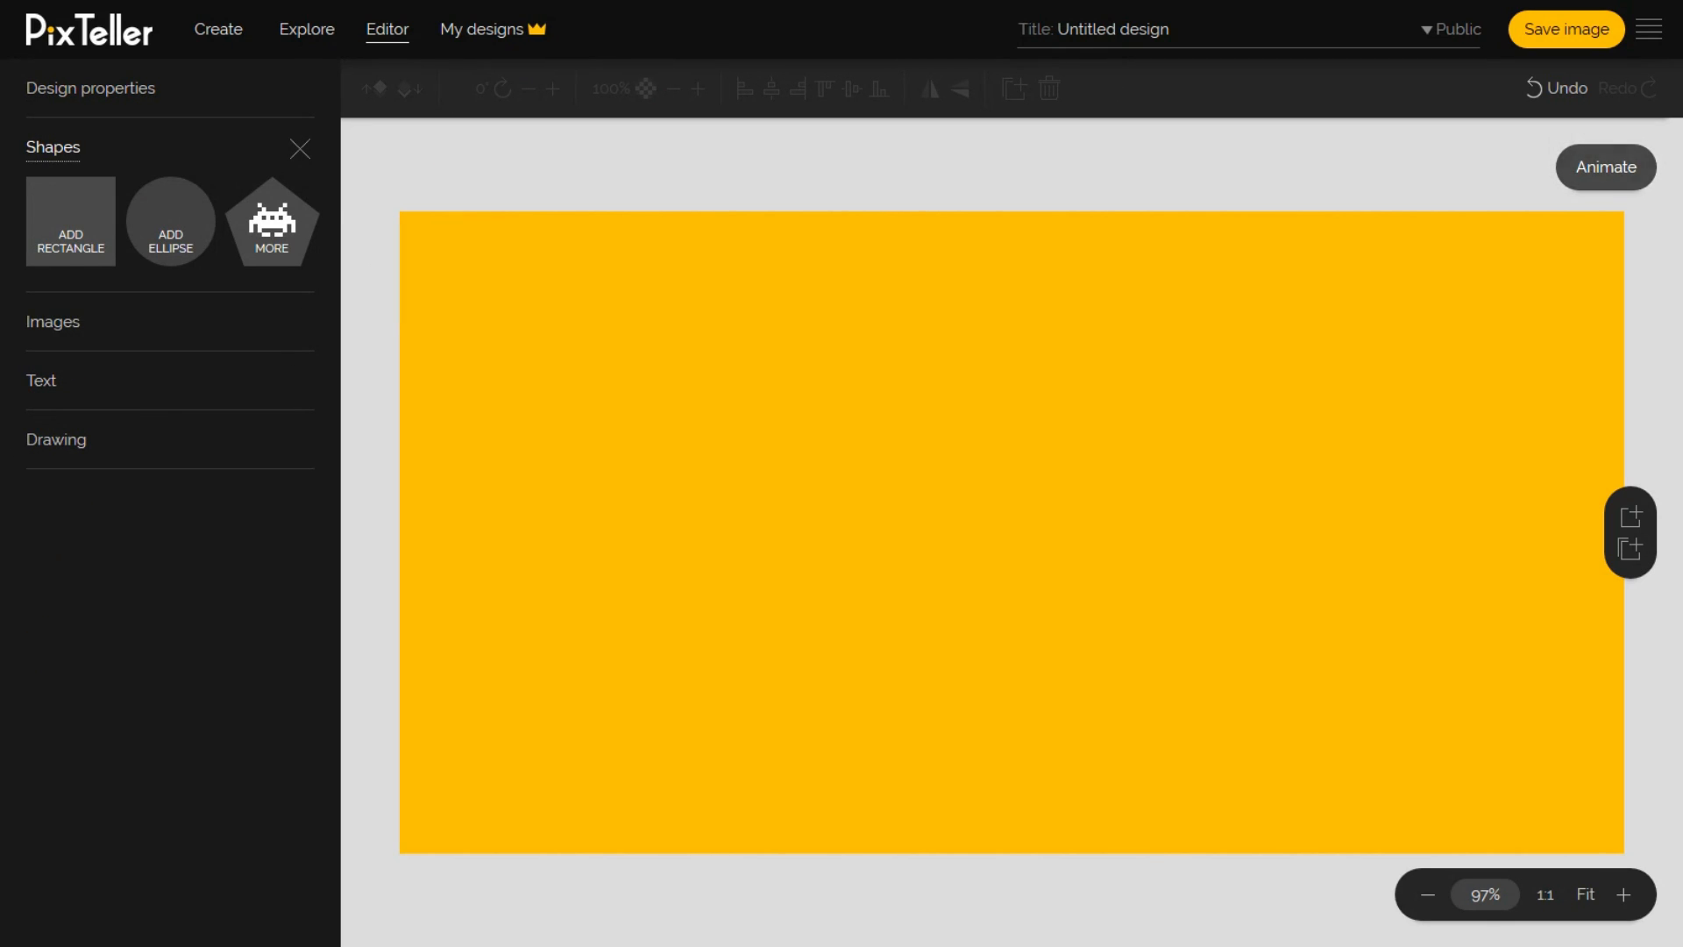
Search the shape library for "rocket" and add the solid upright rocket with a round gauge-like window to the design.
click(272, 221)
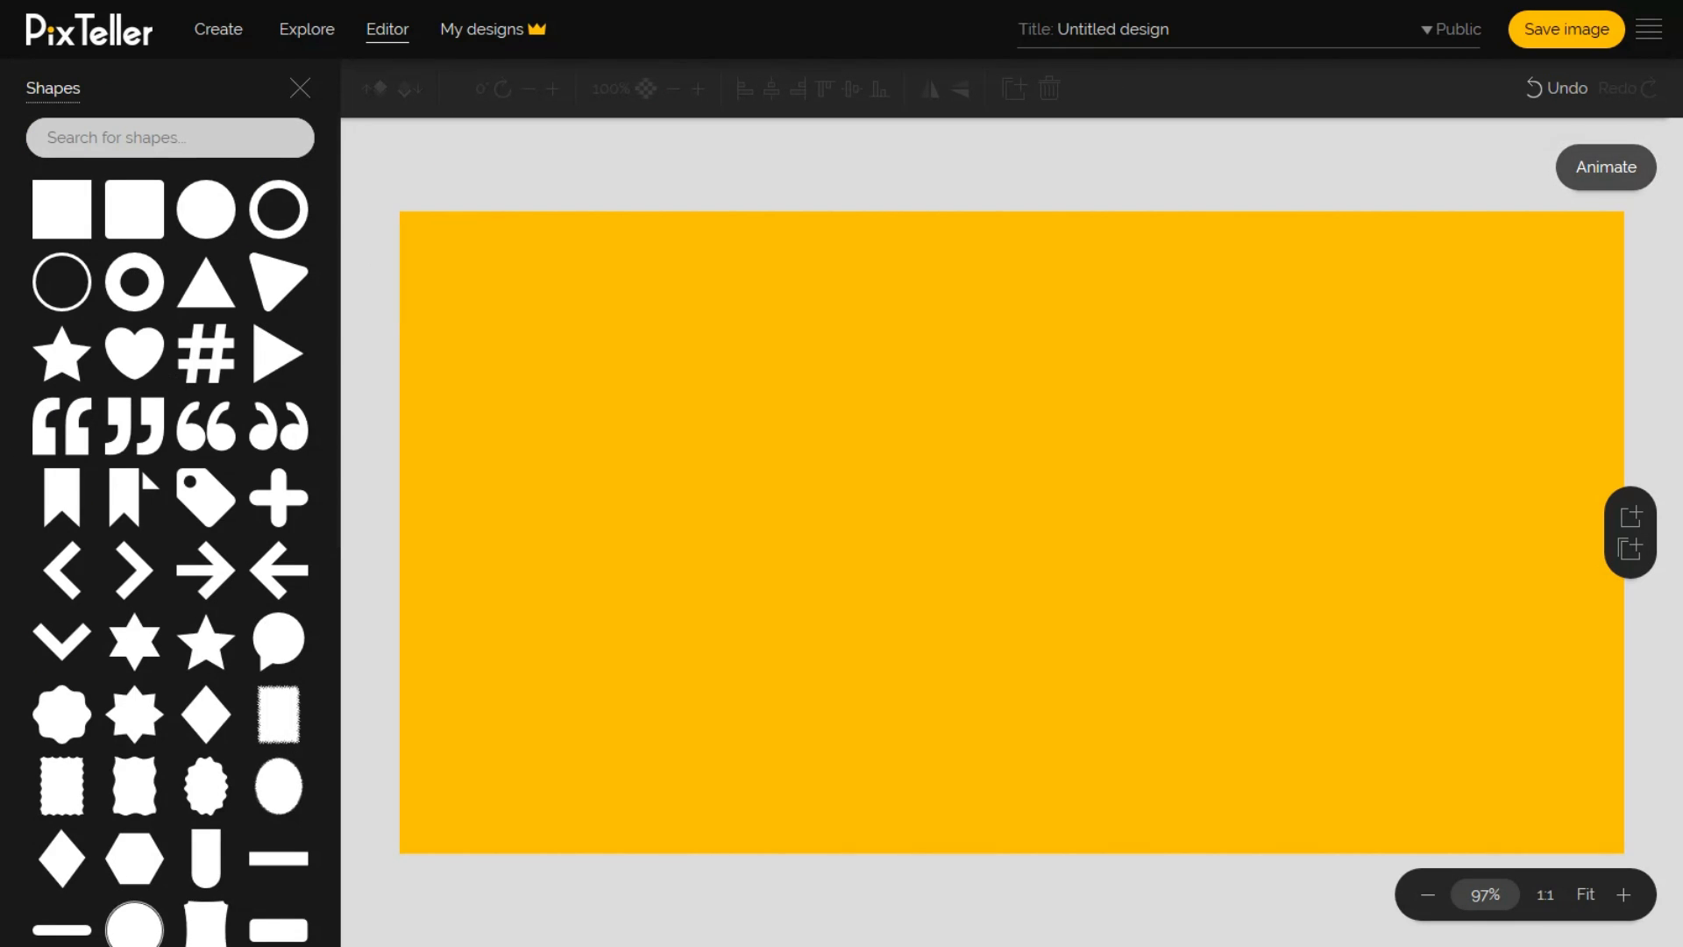
scroll(207, 570, down, 8)
scroll(207, 570, up, 8)
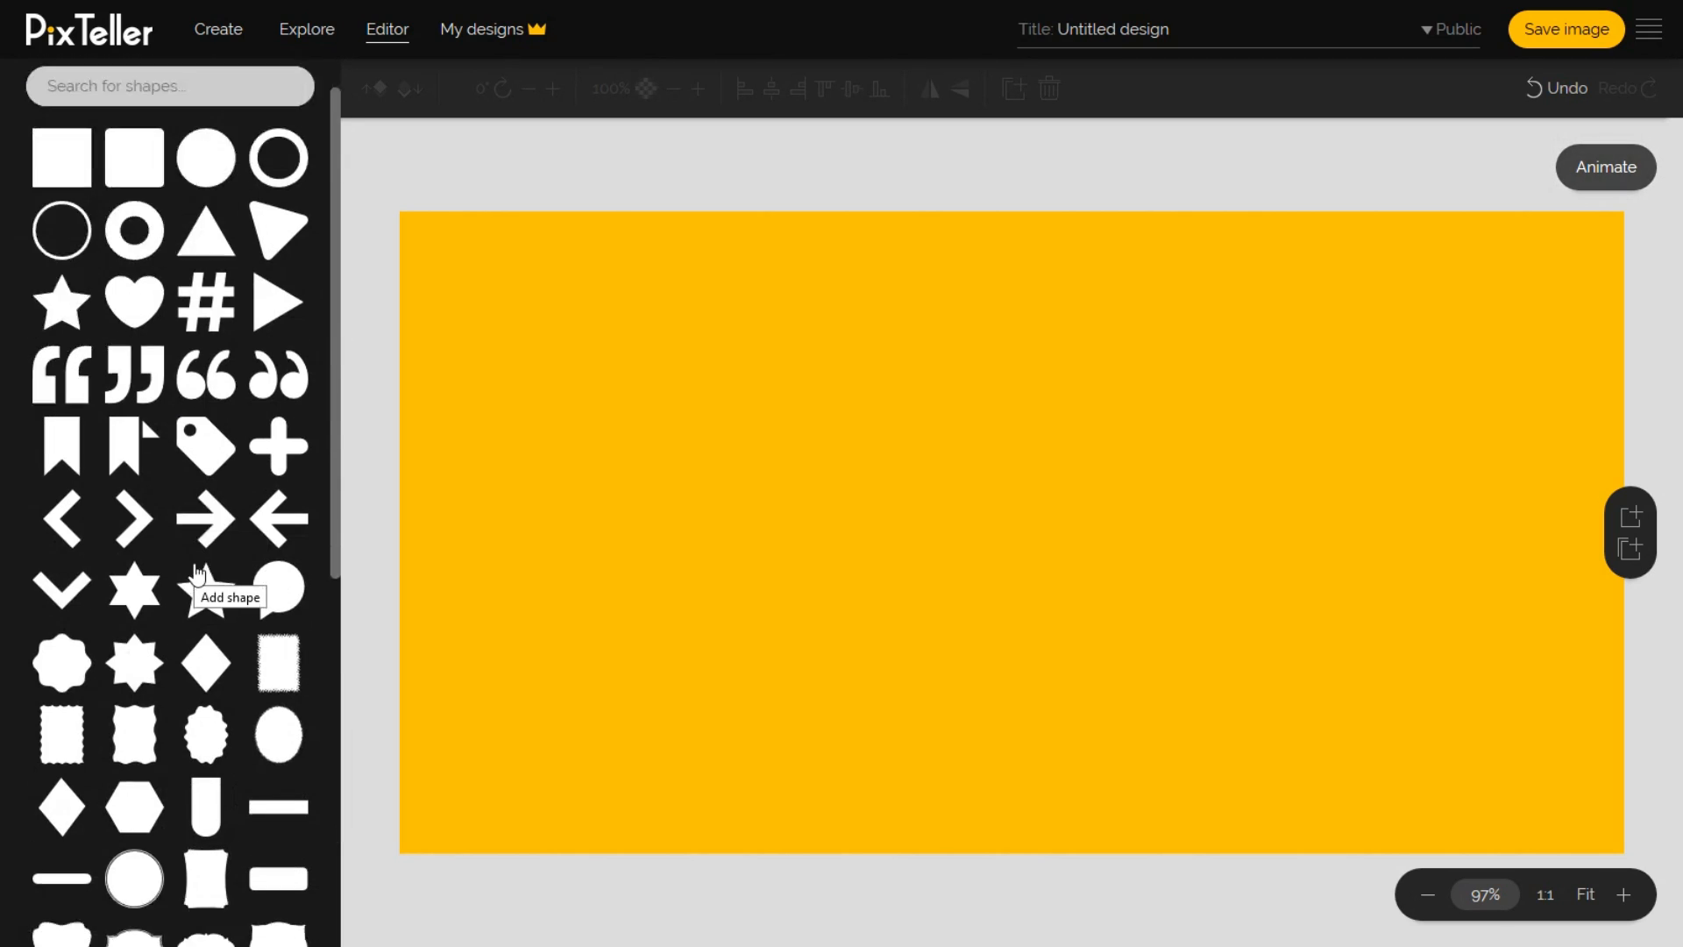
click(139, 139)
text(rocket)
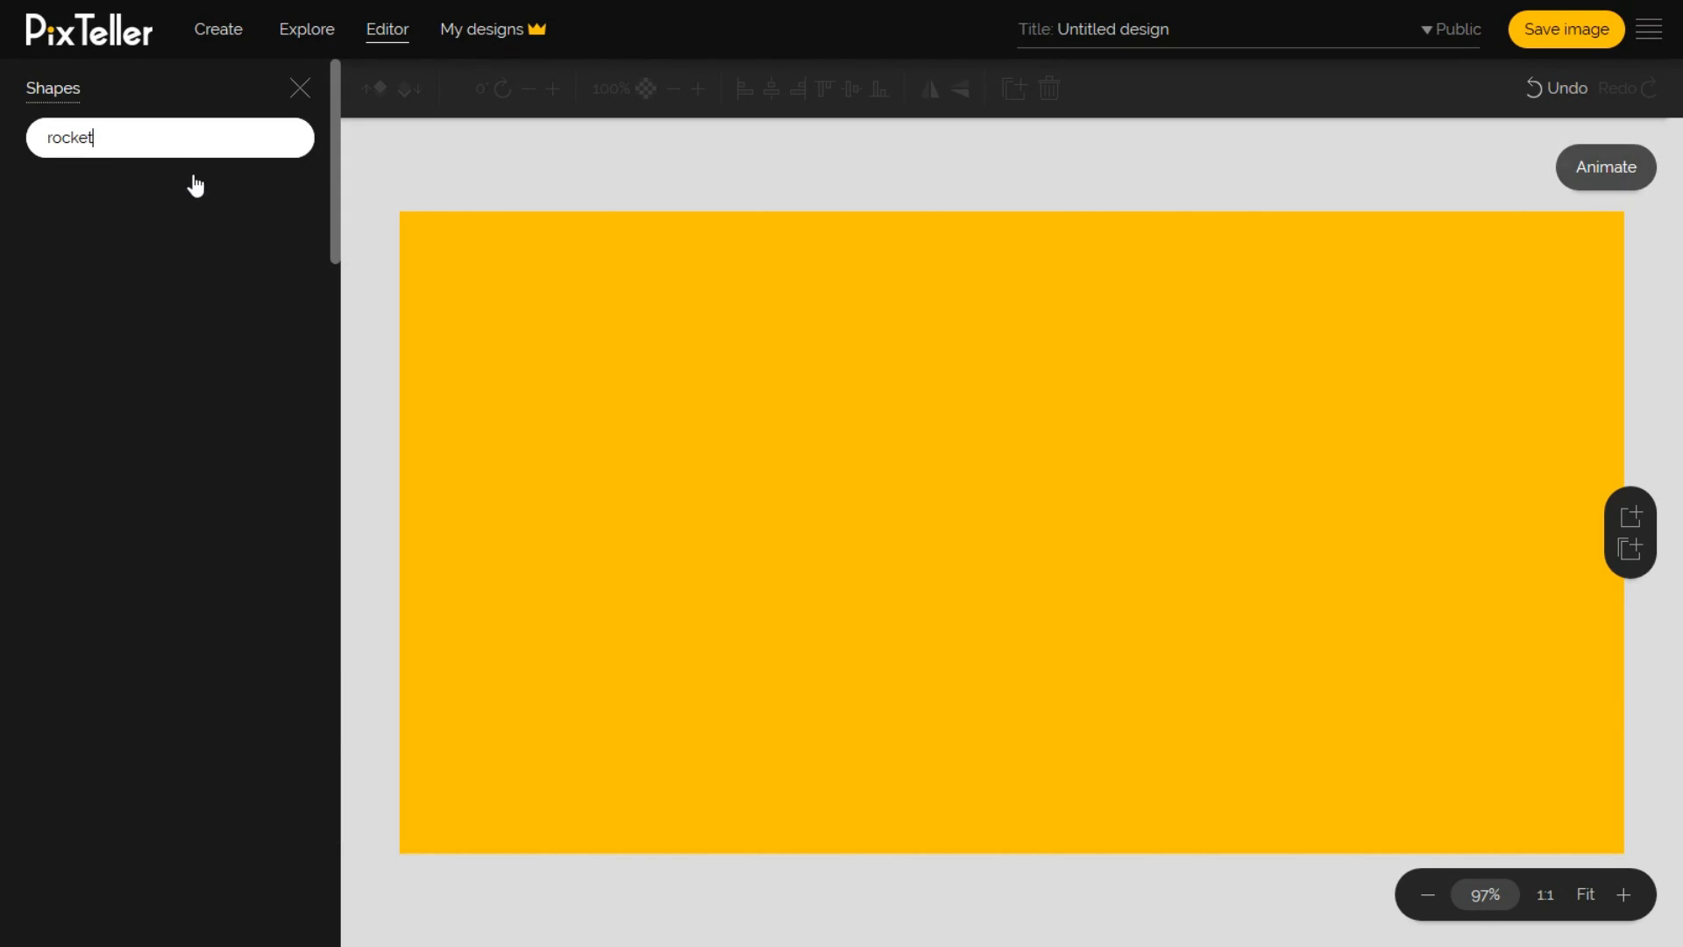
scroll(207, 253, down, 2)
scroll(207, 252, down, 20)
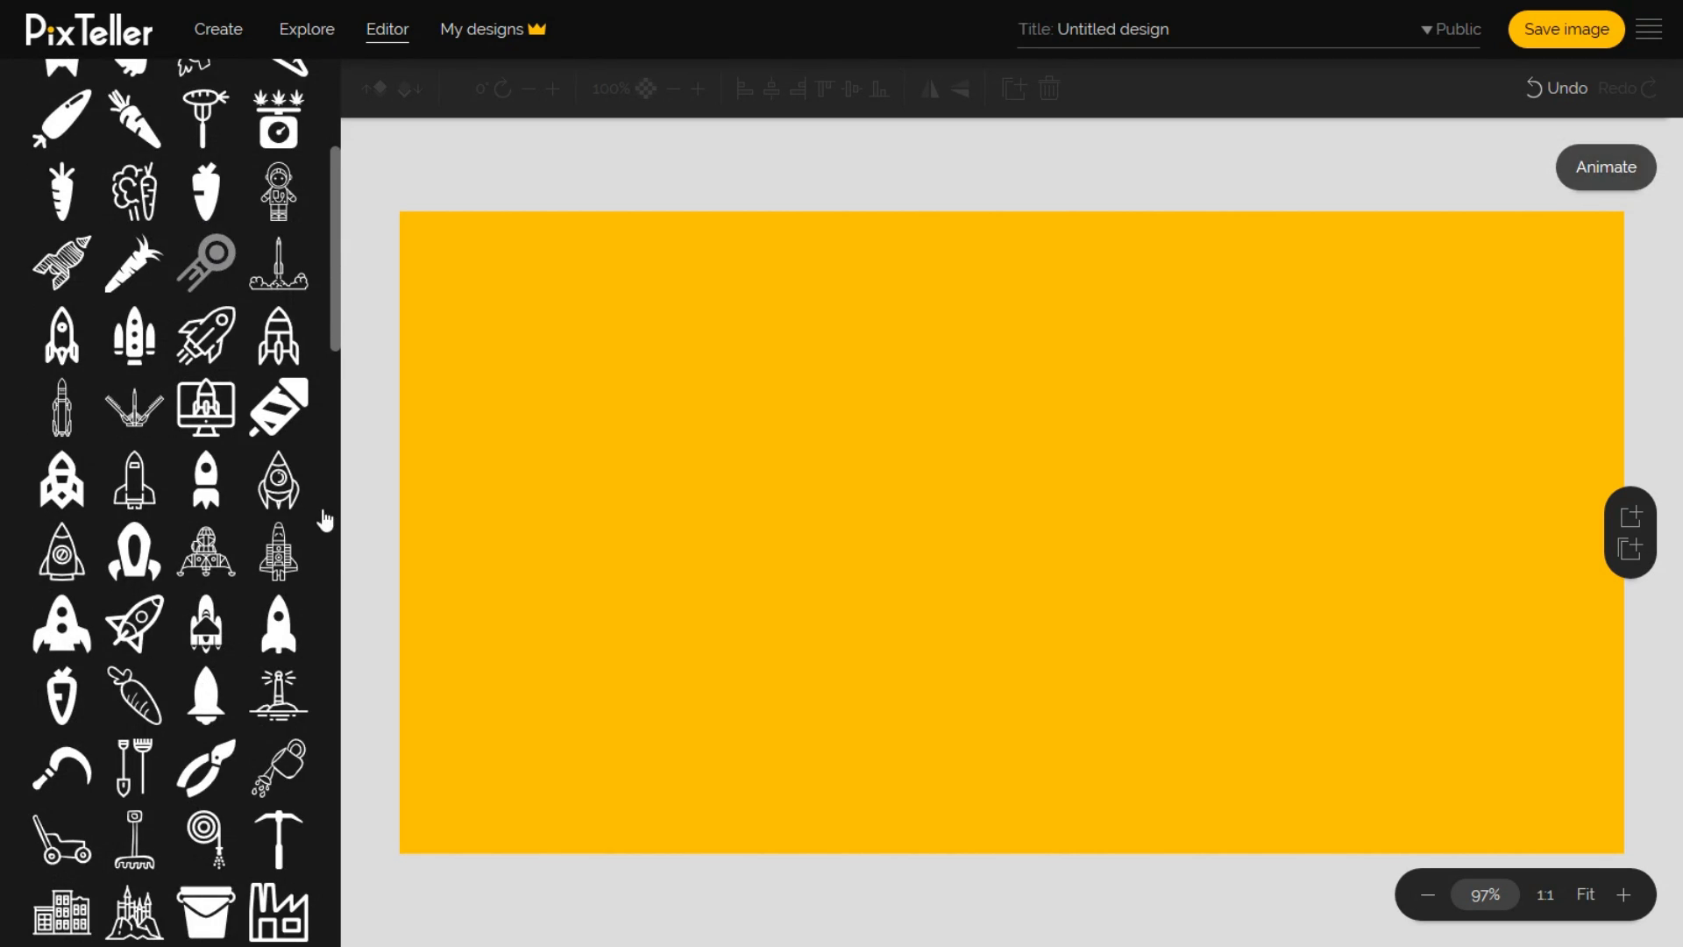
scroll(198, 543, down, 5)
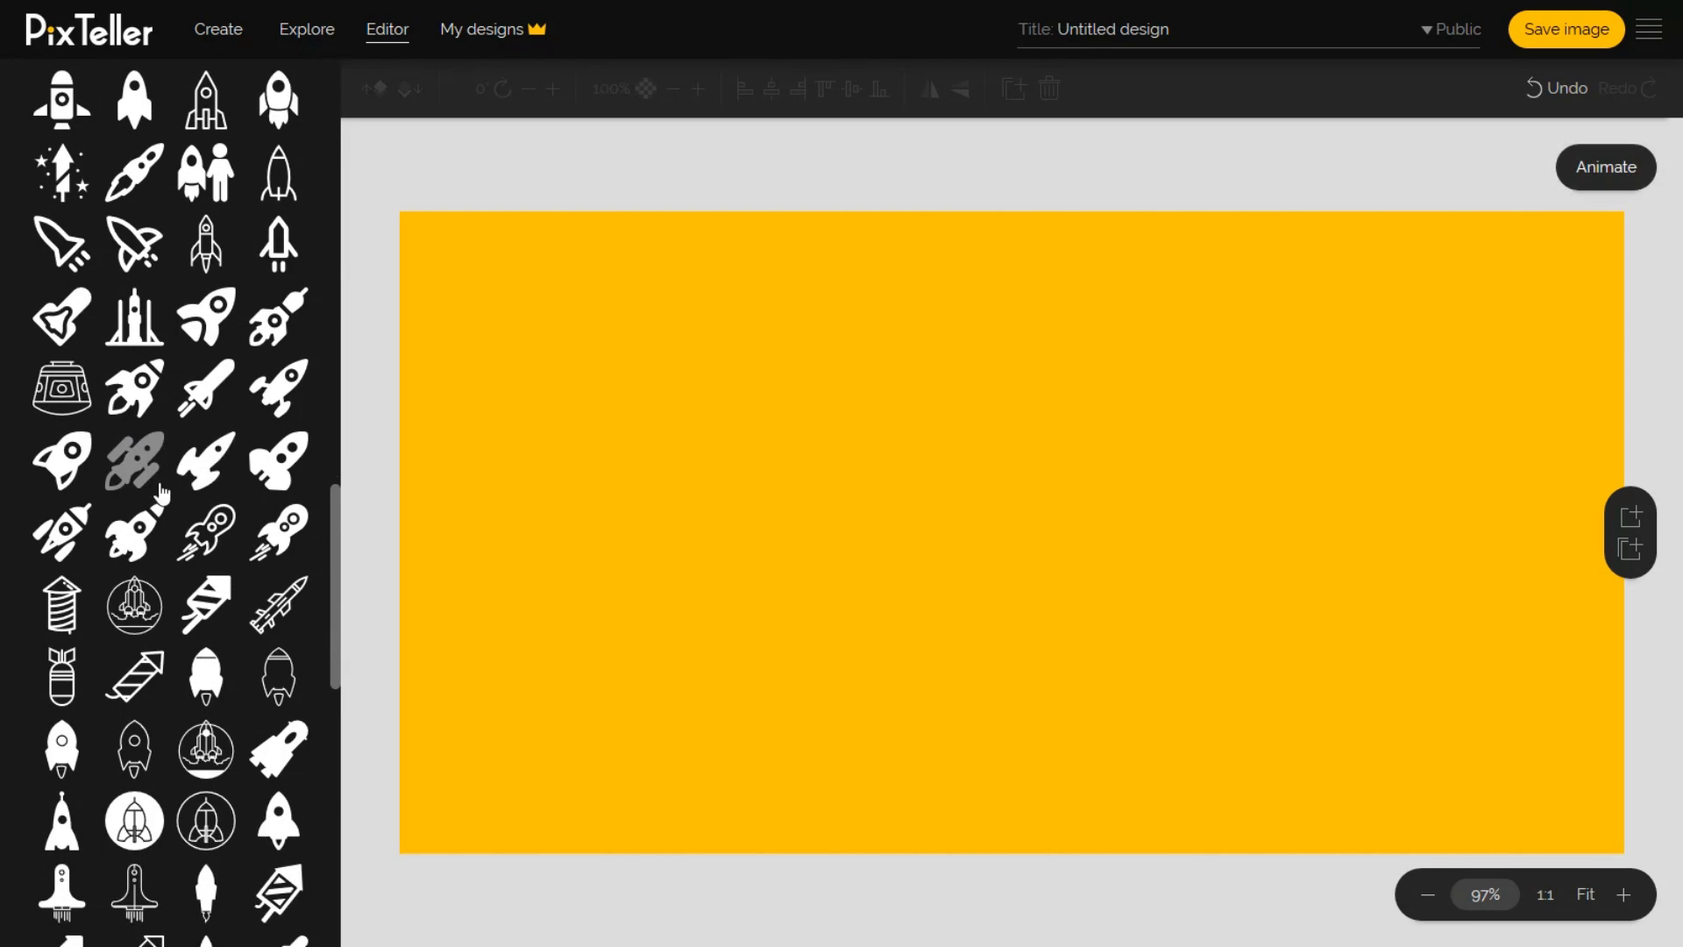
scroll(216, 550, down, 7)
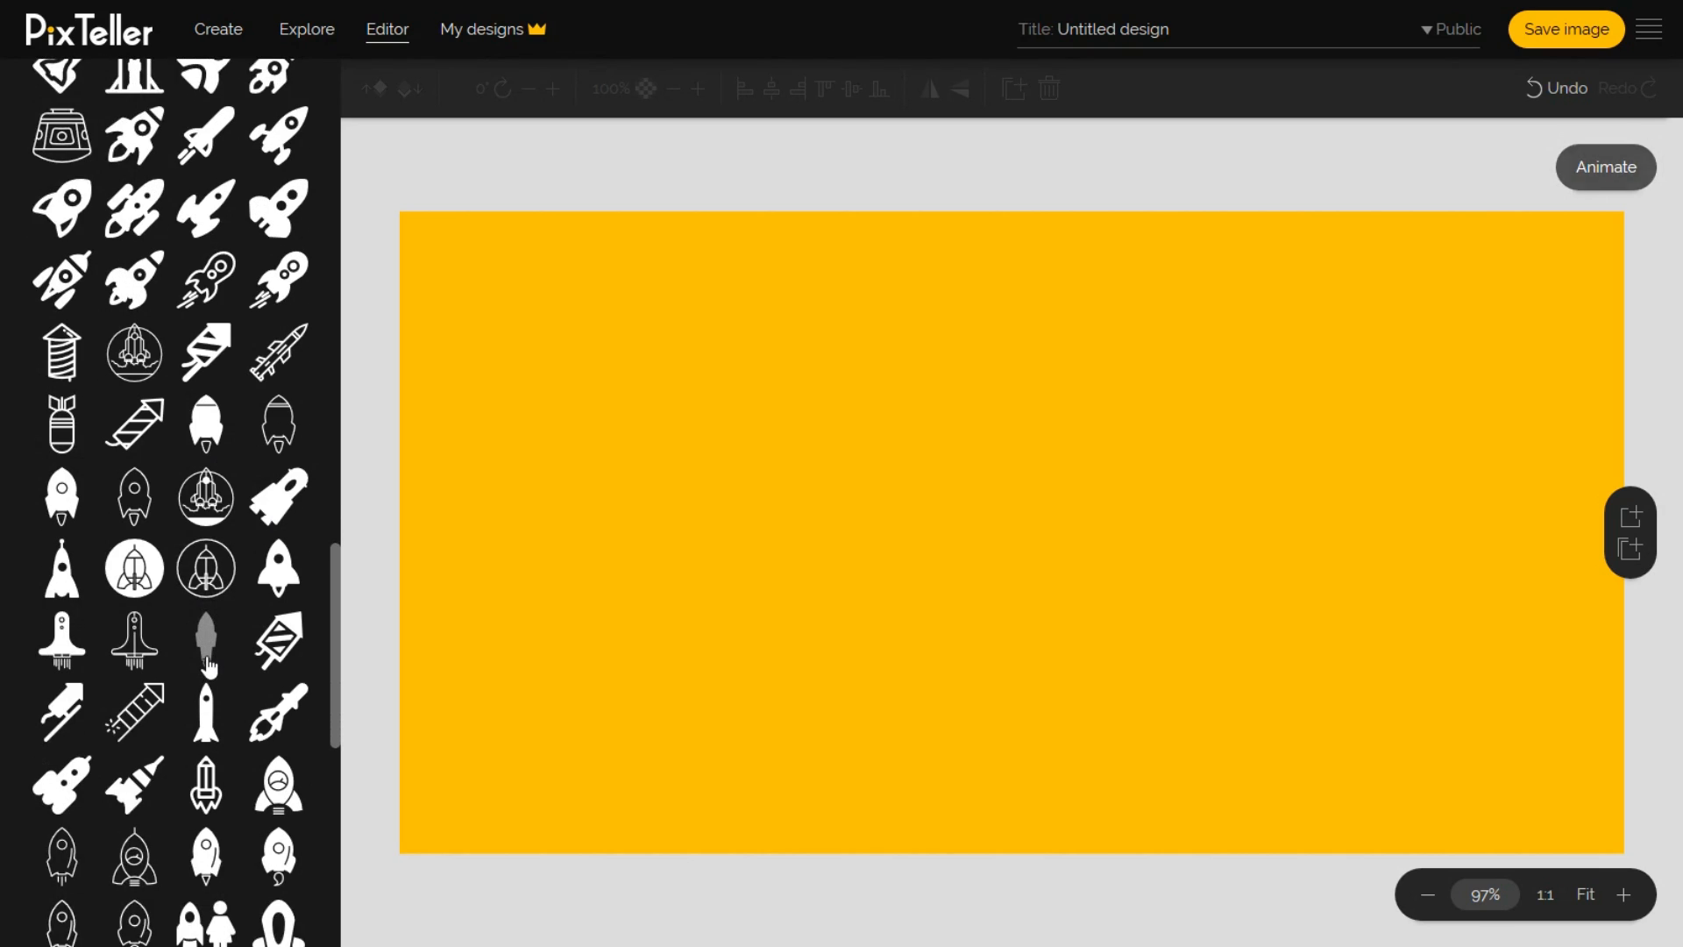
scroll(115, 428, down, 1)
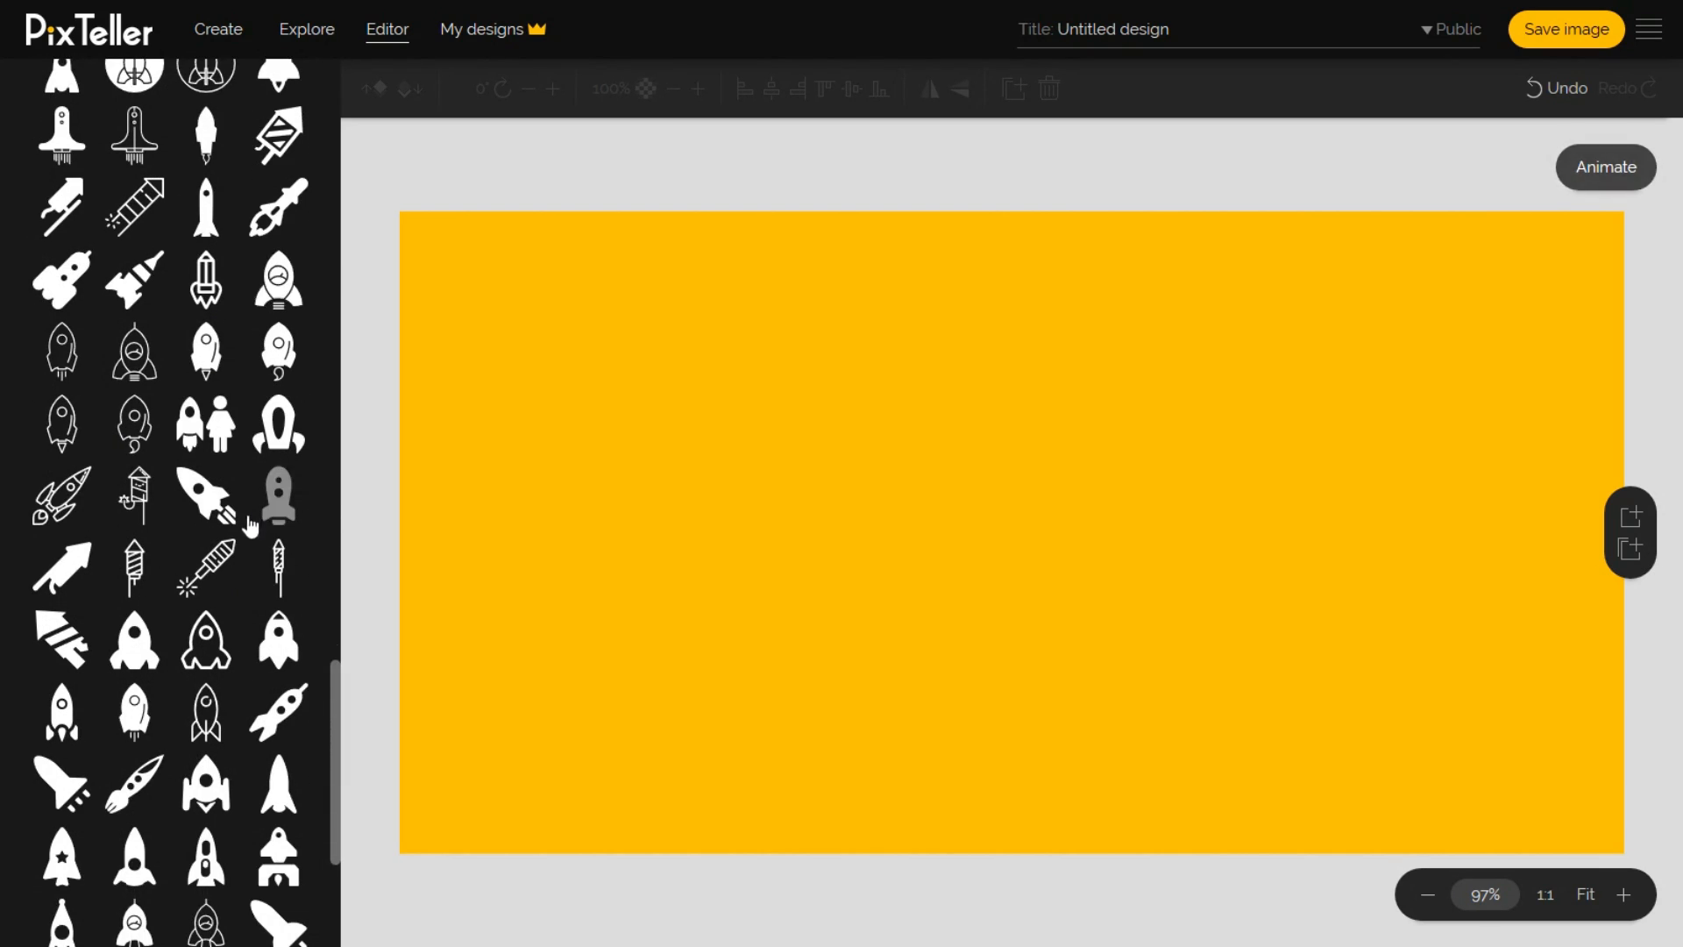
click(277, 286)
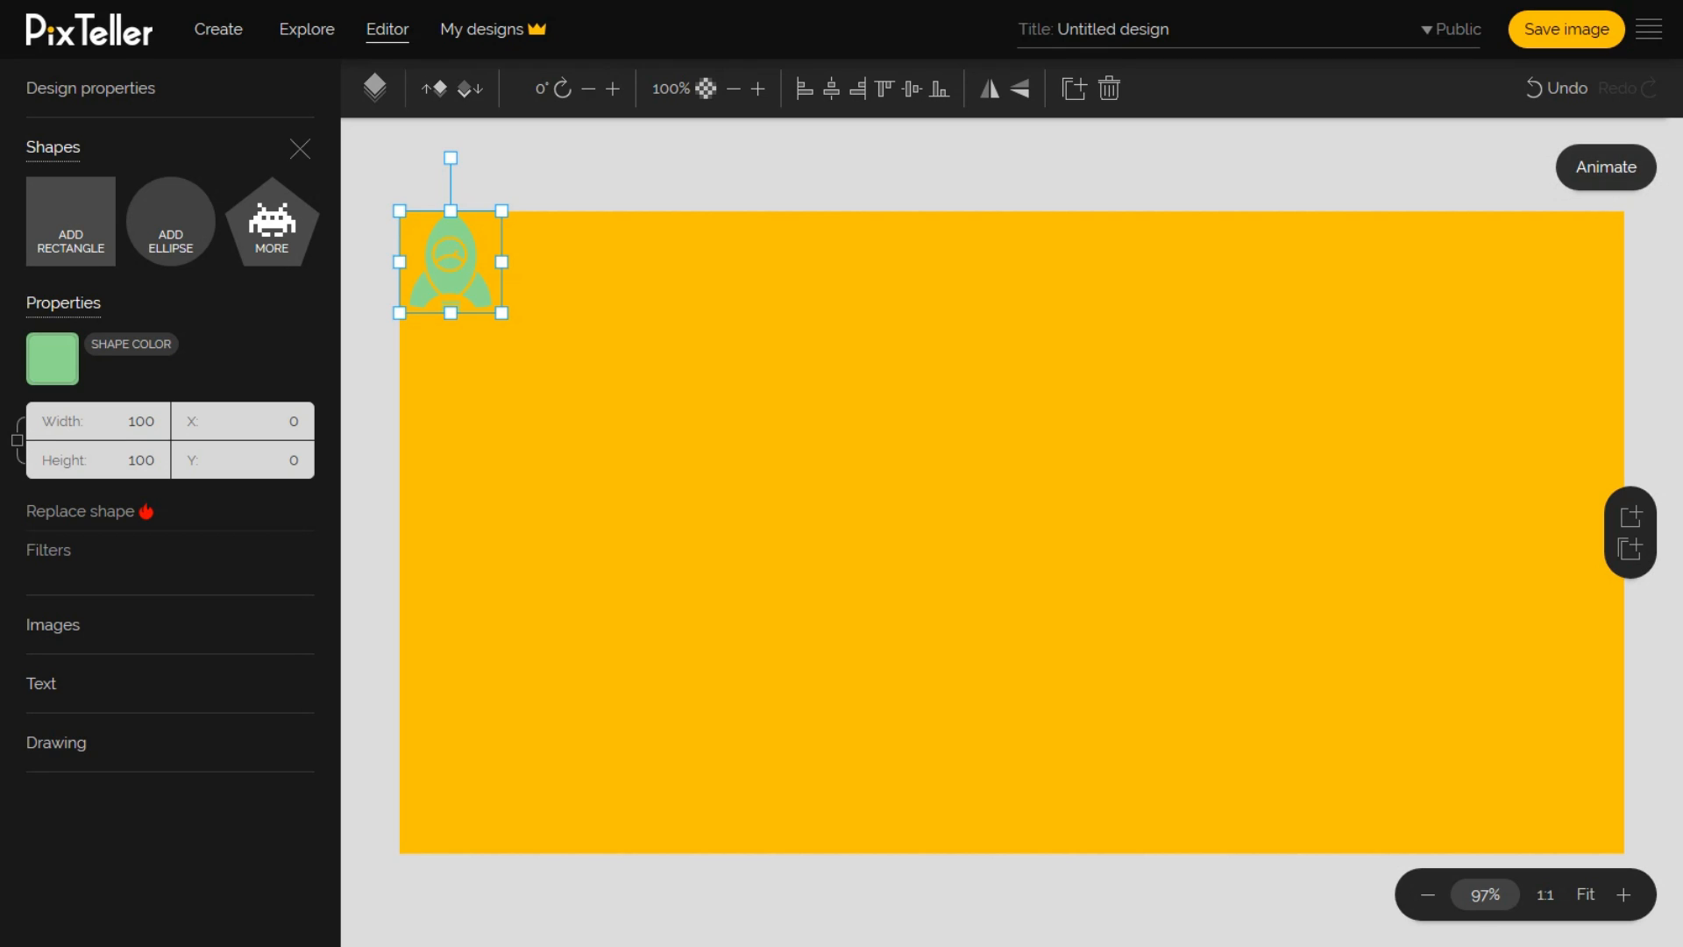
Enlarge the rocket freehand to about 559×559 and move it to about X 264, Y 36.
drag(504, 311, 825, 719)
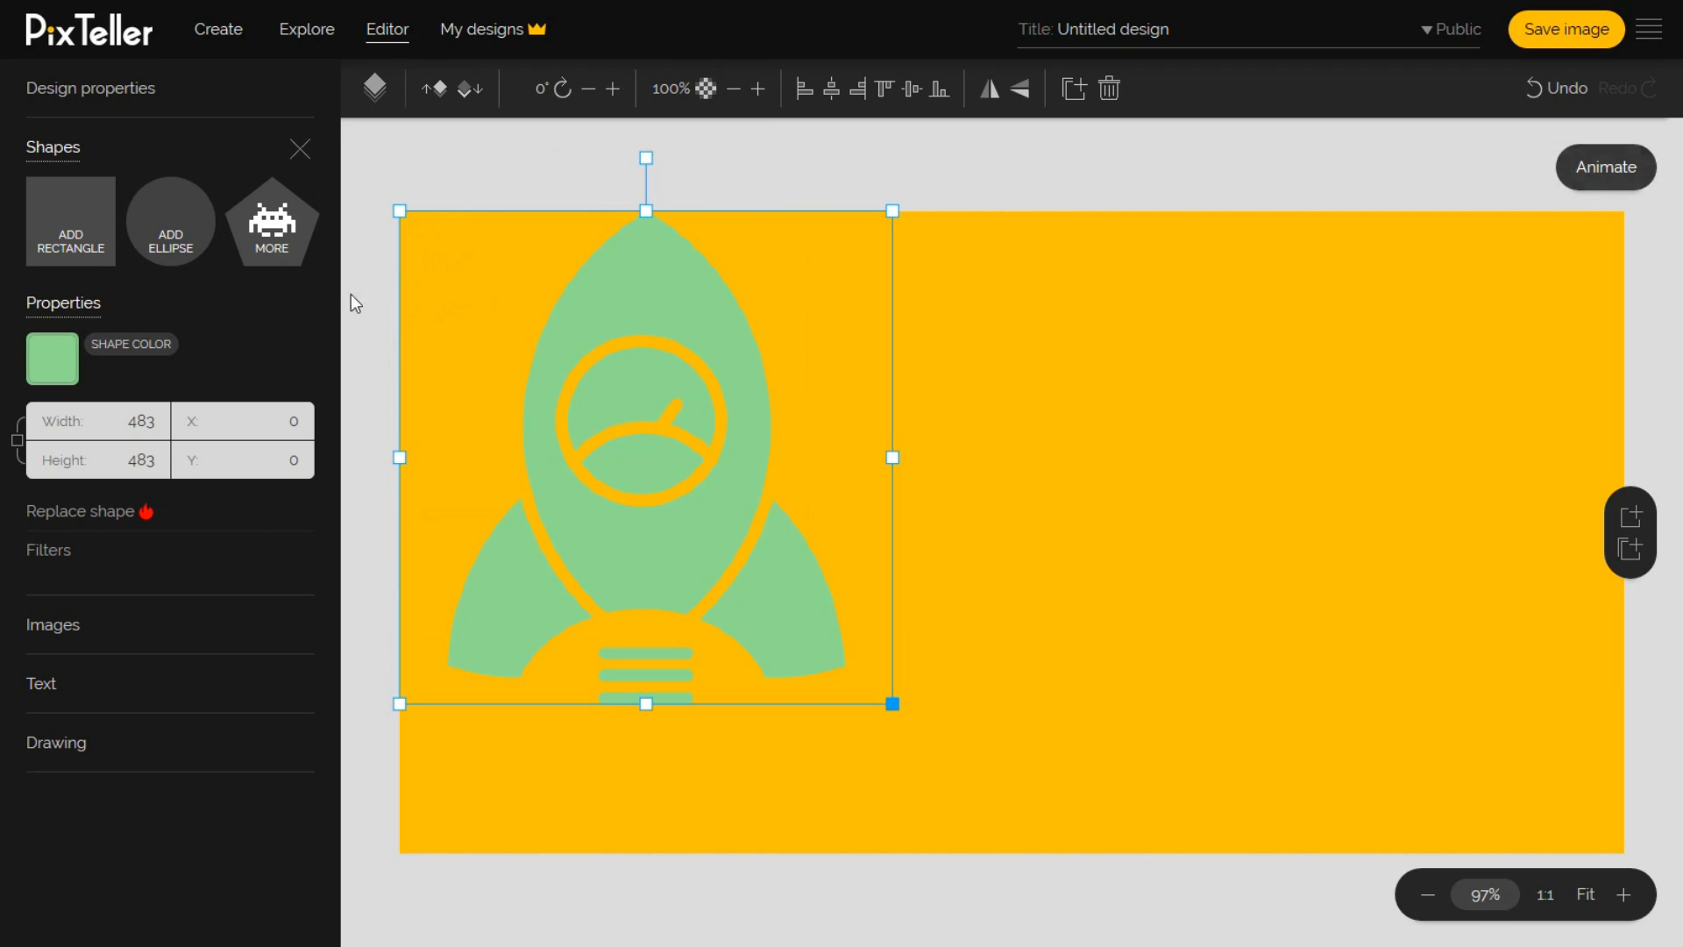
drag(546, 483, 687, 497)
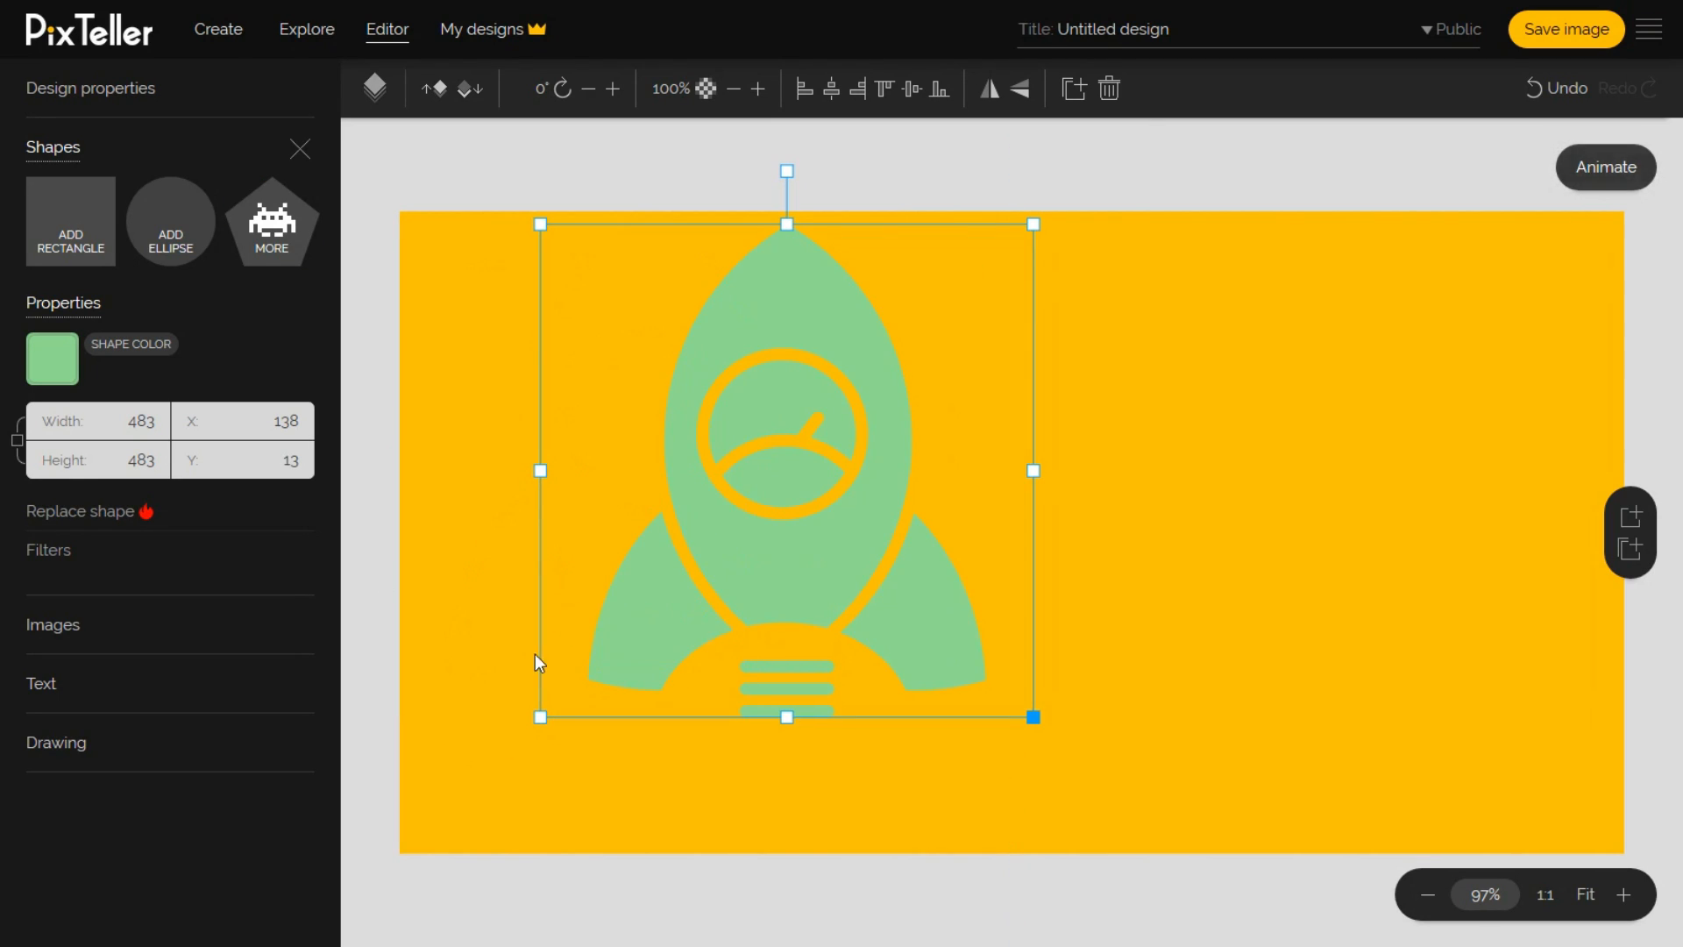
drag(540, 717, 586, 802)
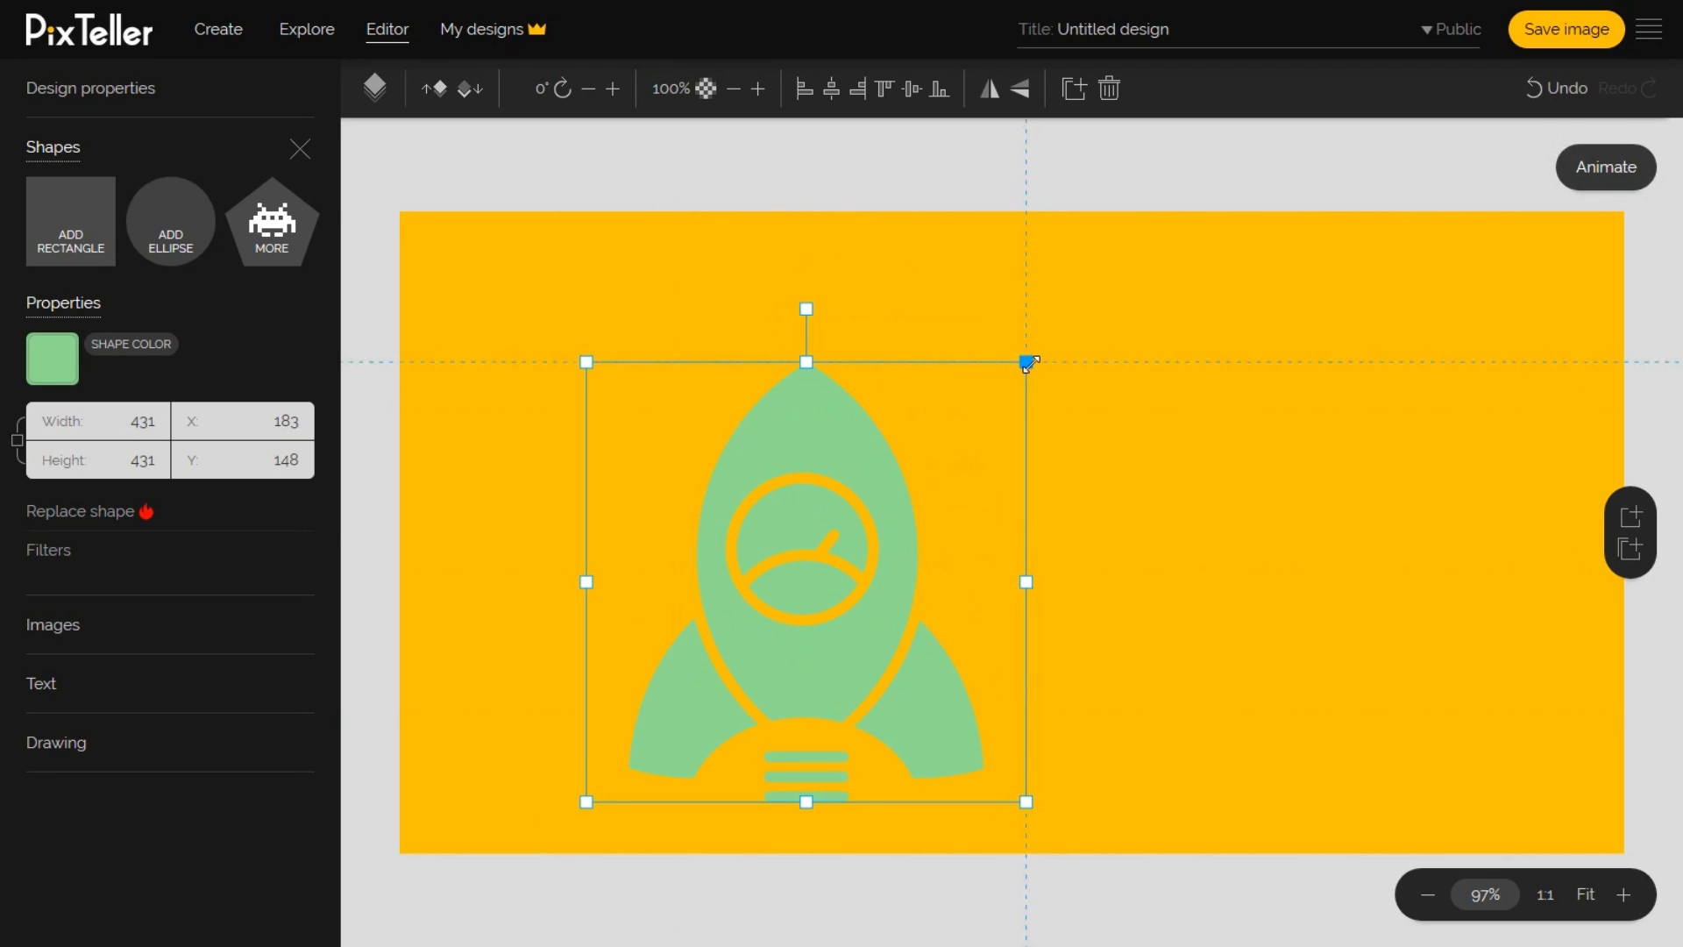
drag(1028, 362, 1162, 232)
drag(930, 481, 1012, 499)
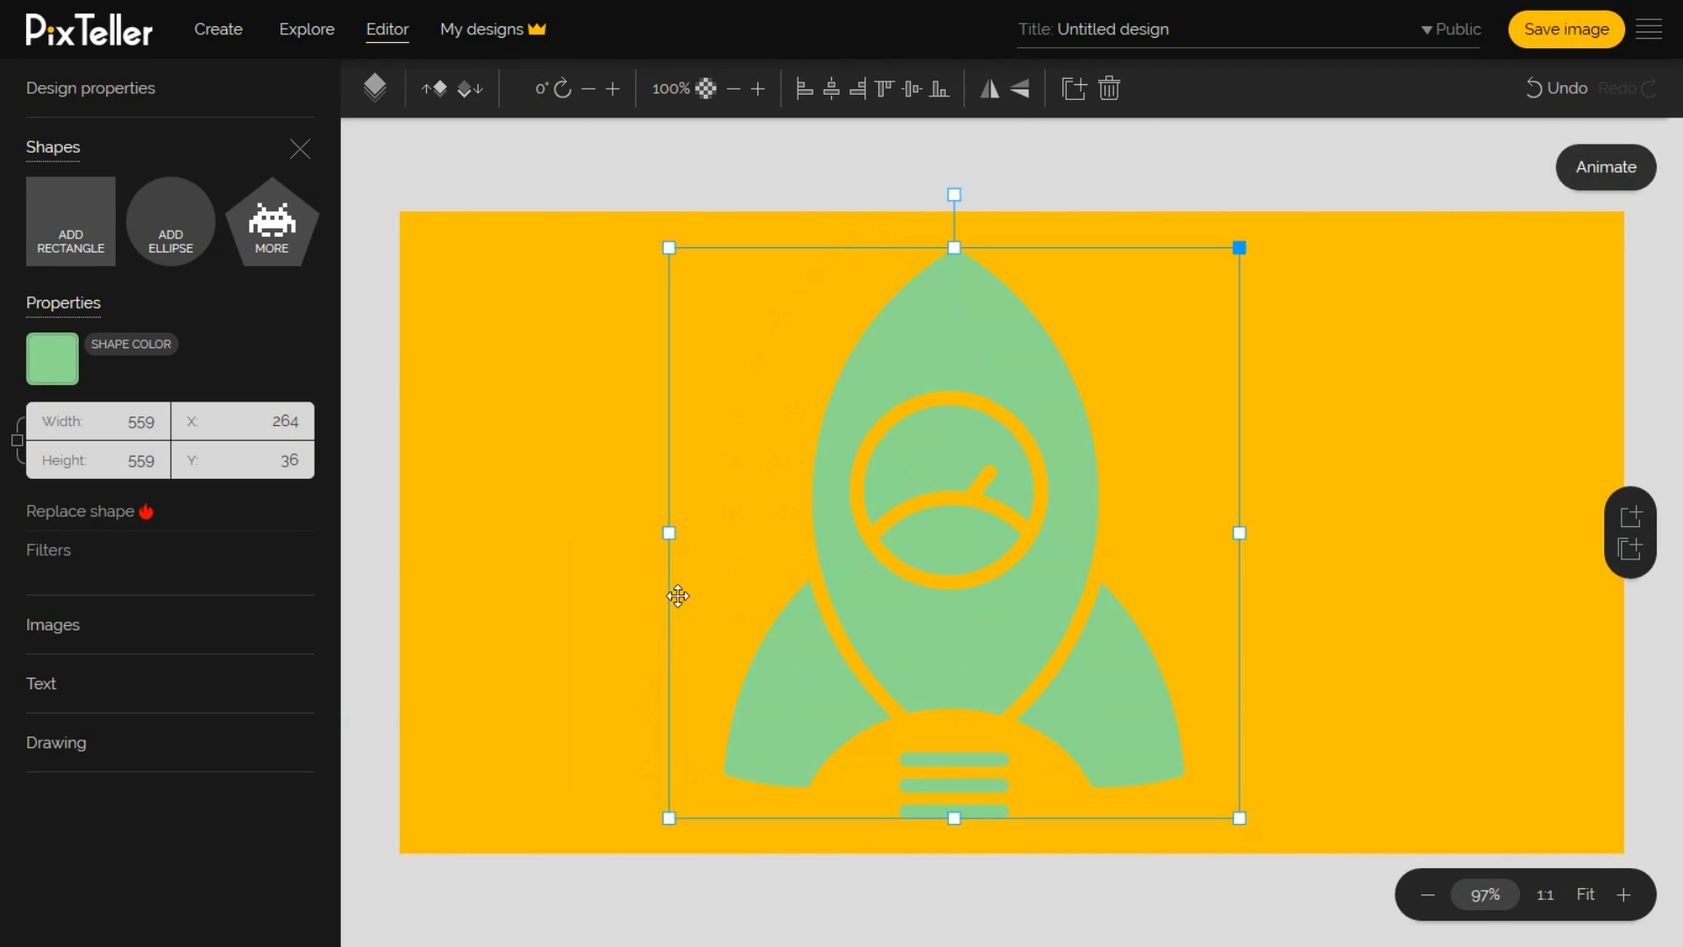
Set the rocket's width and height to 520 and center it horizontally and vertically on the canvas.
double_click(133, 419)
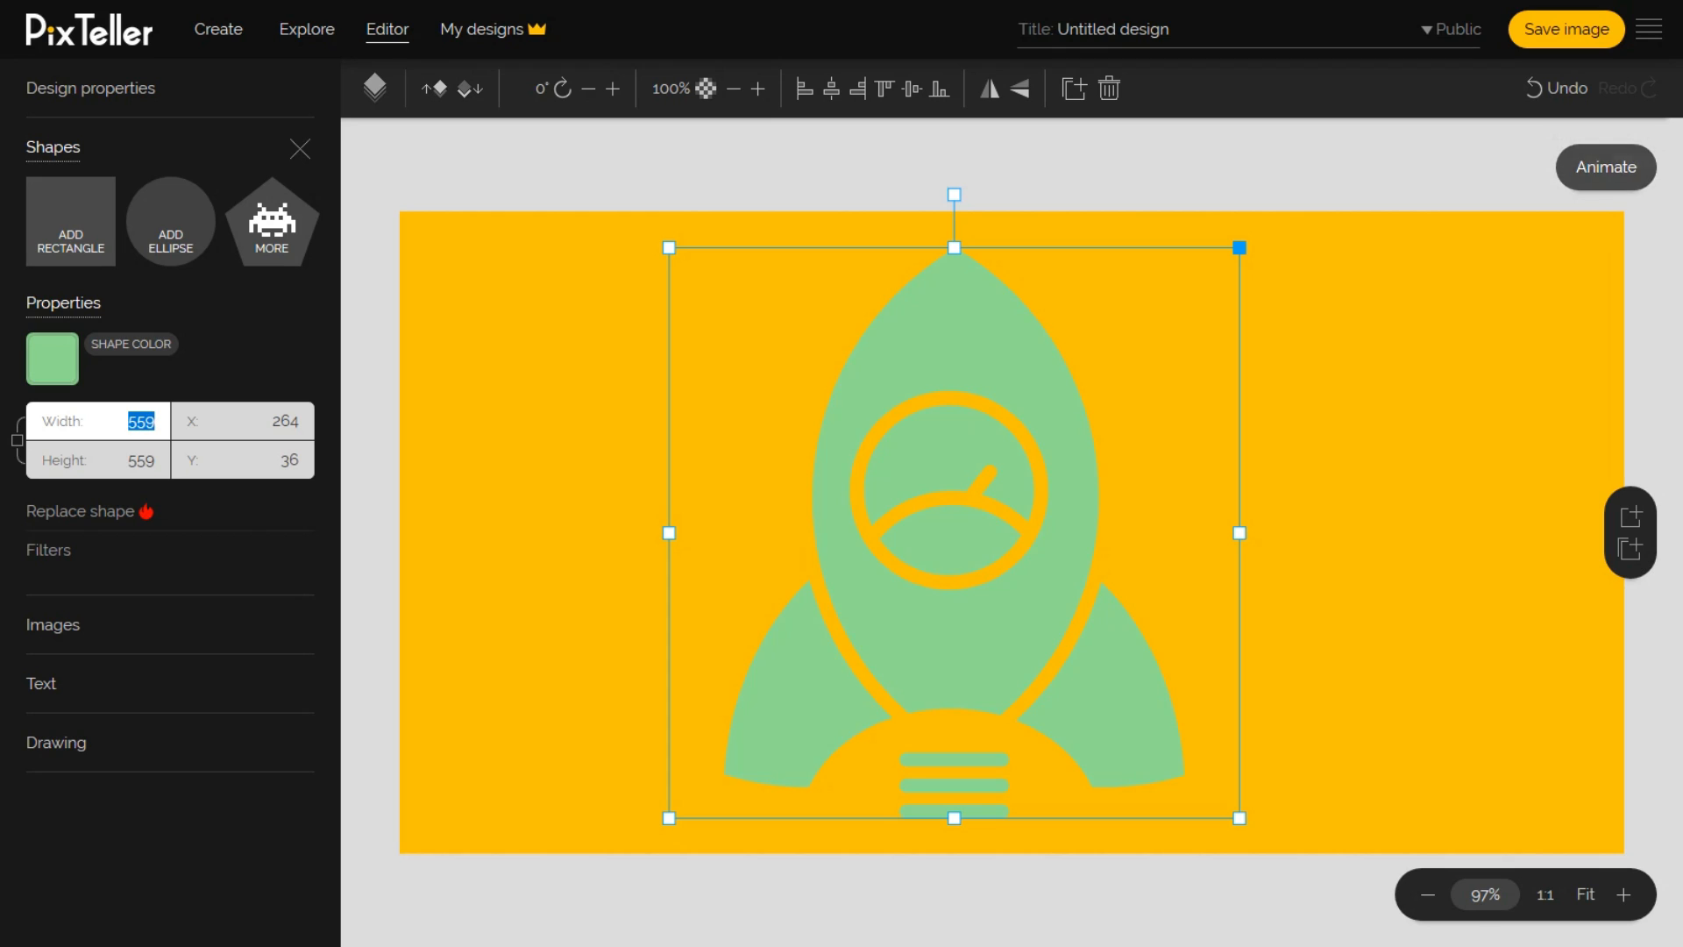
text(520)
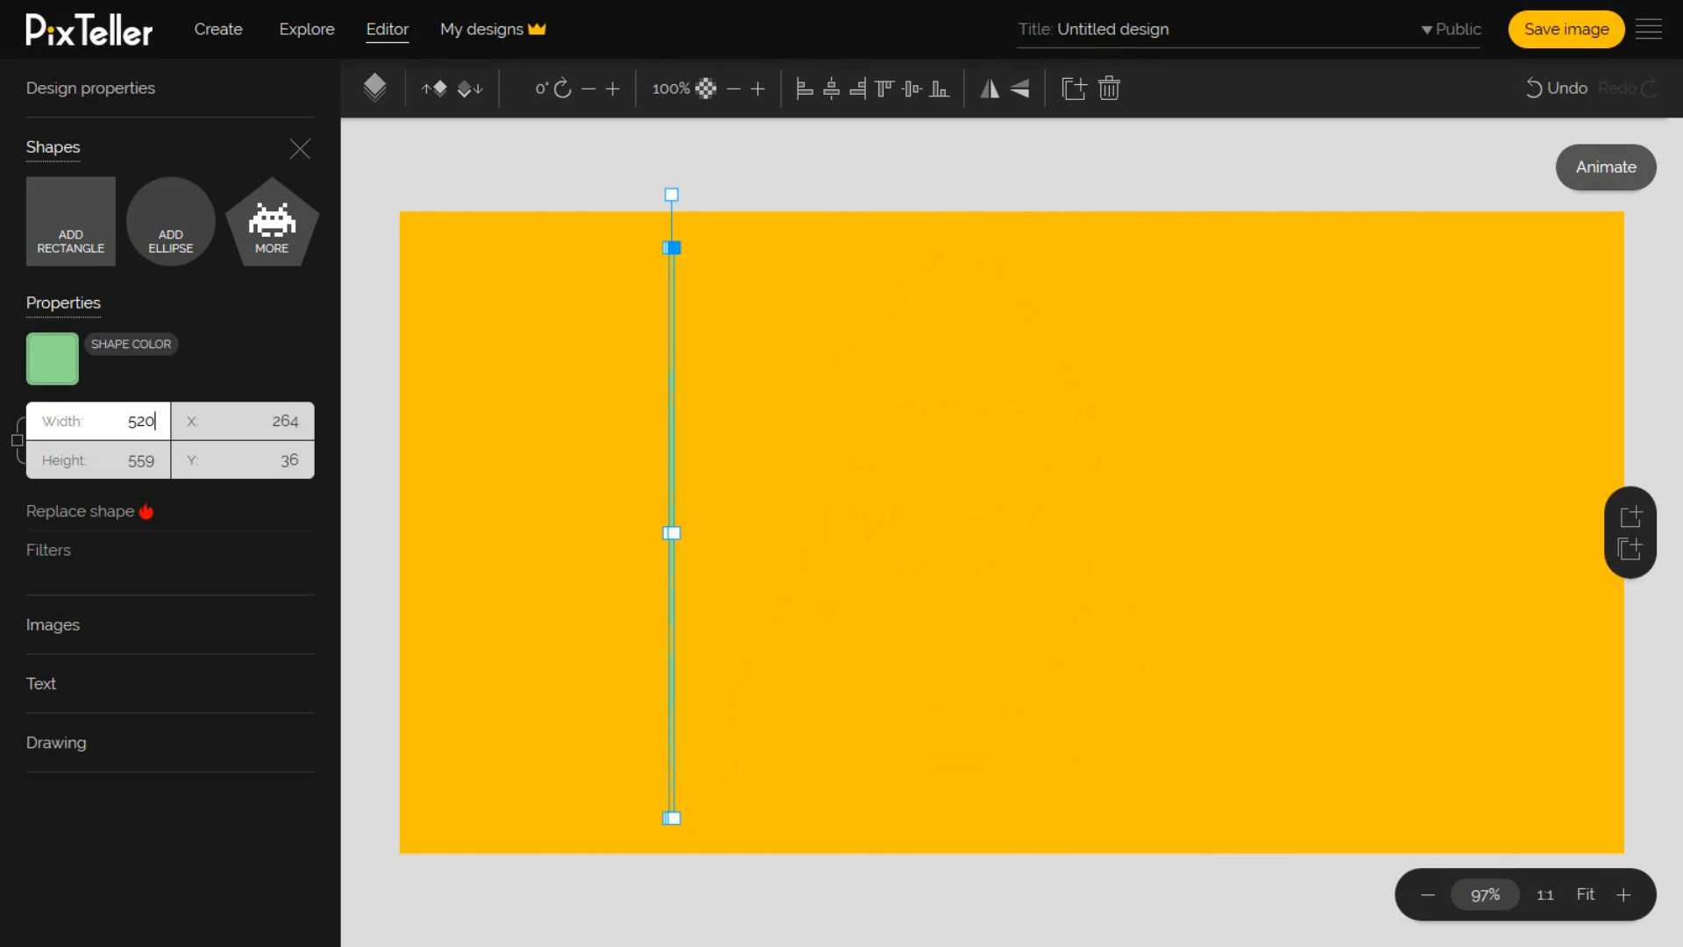
key(Tab)
text(520)
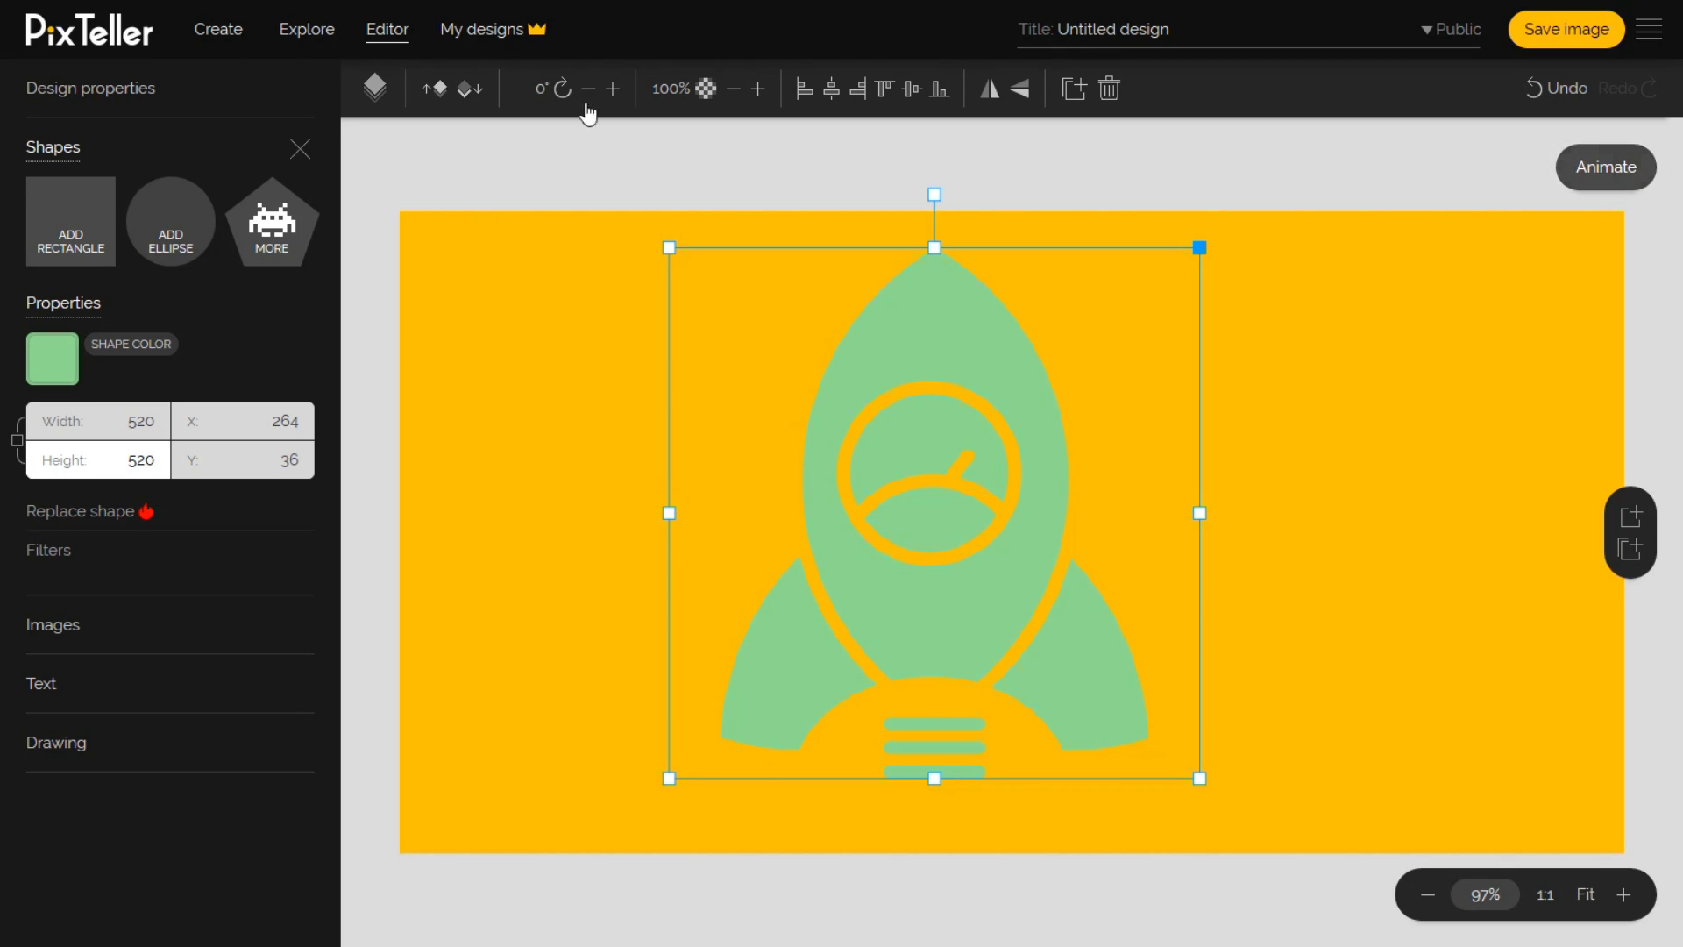
click(830, 90)
click(911, 91)
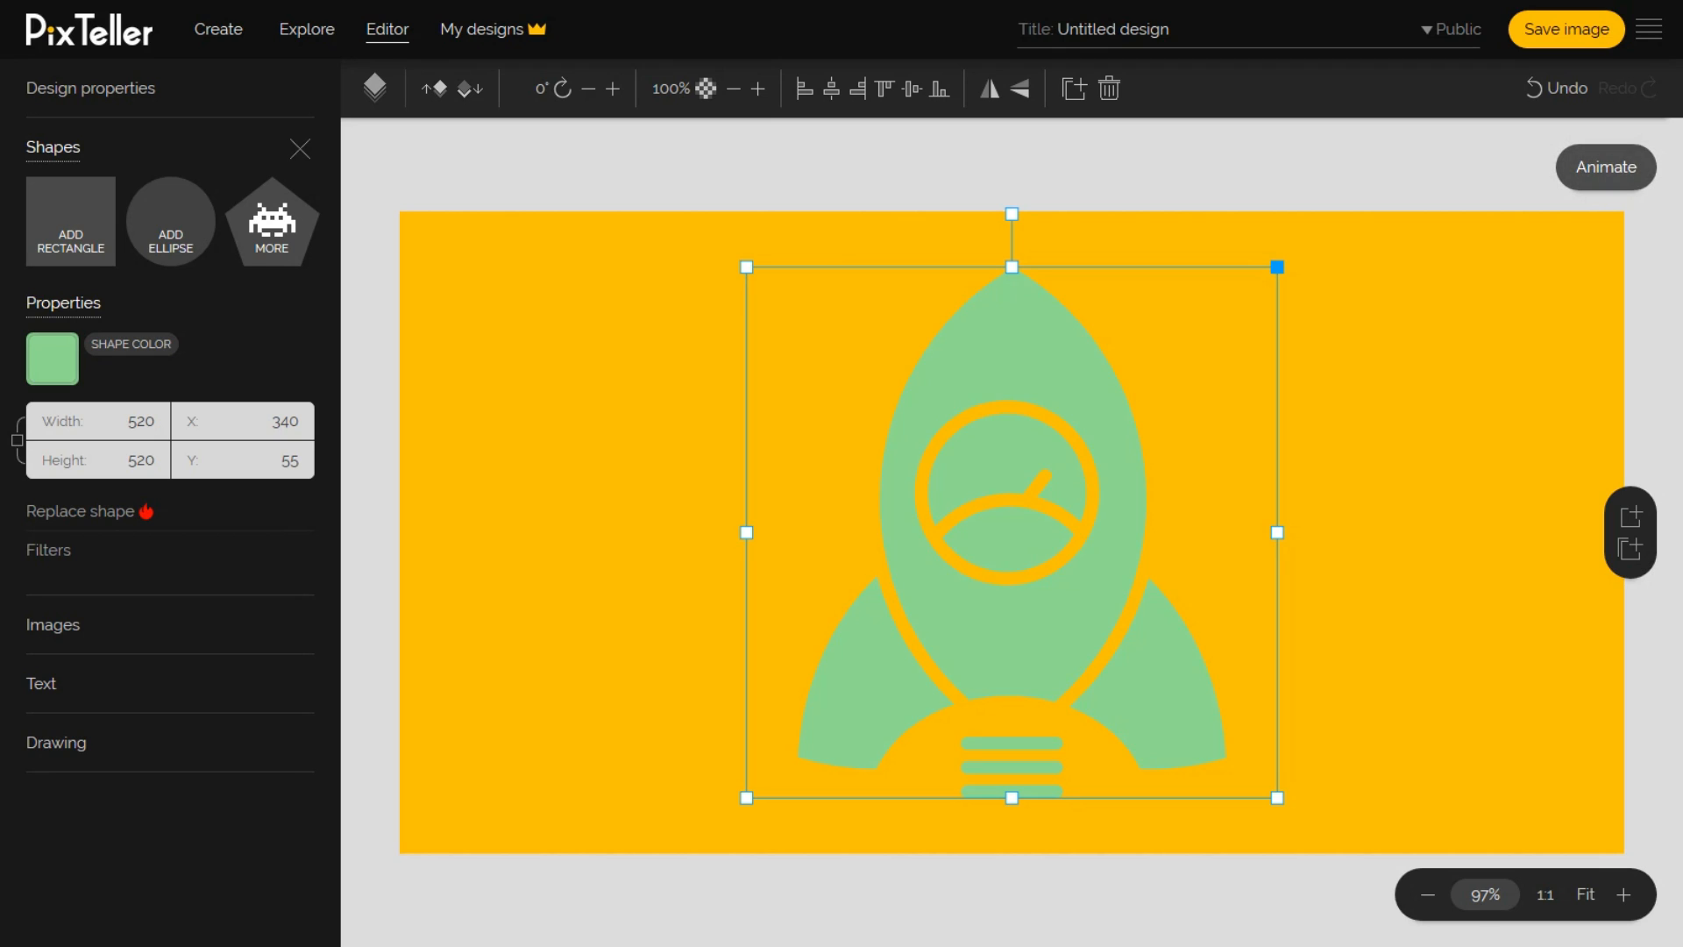
Try a thin border filter on the rocket with color #E91E63, and reset the border size to 0.
click(51, 552)
click(49, 147)
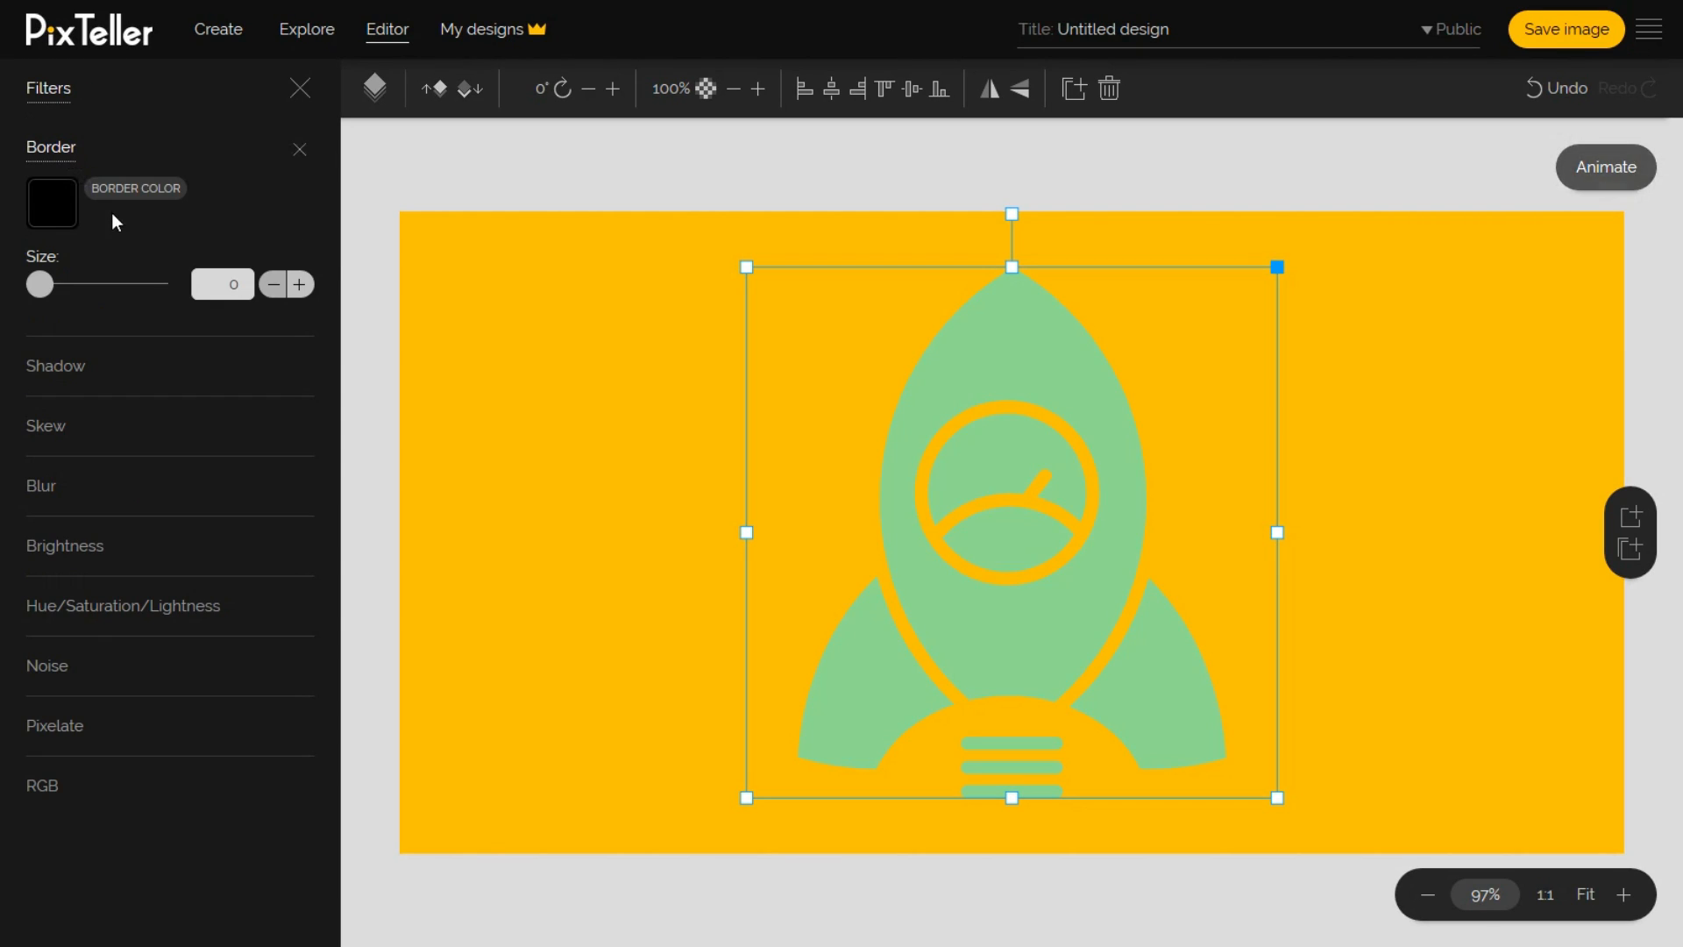
drag(57, 286, 42, 290)
click(52, 202)
click(129, 226)
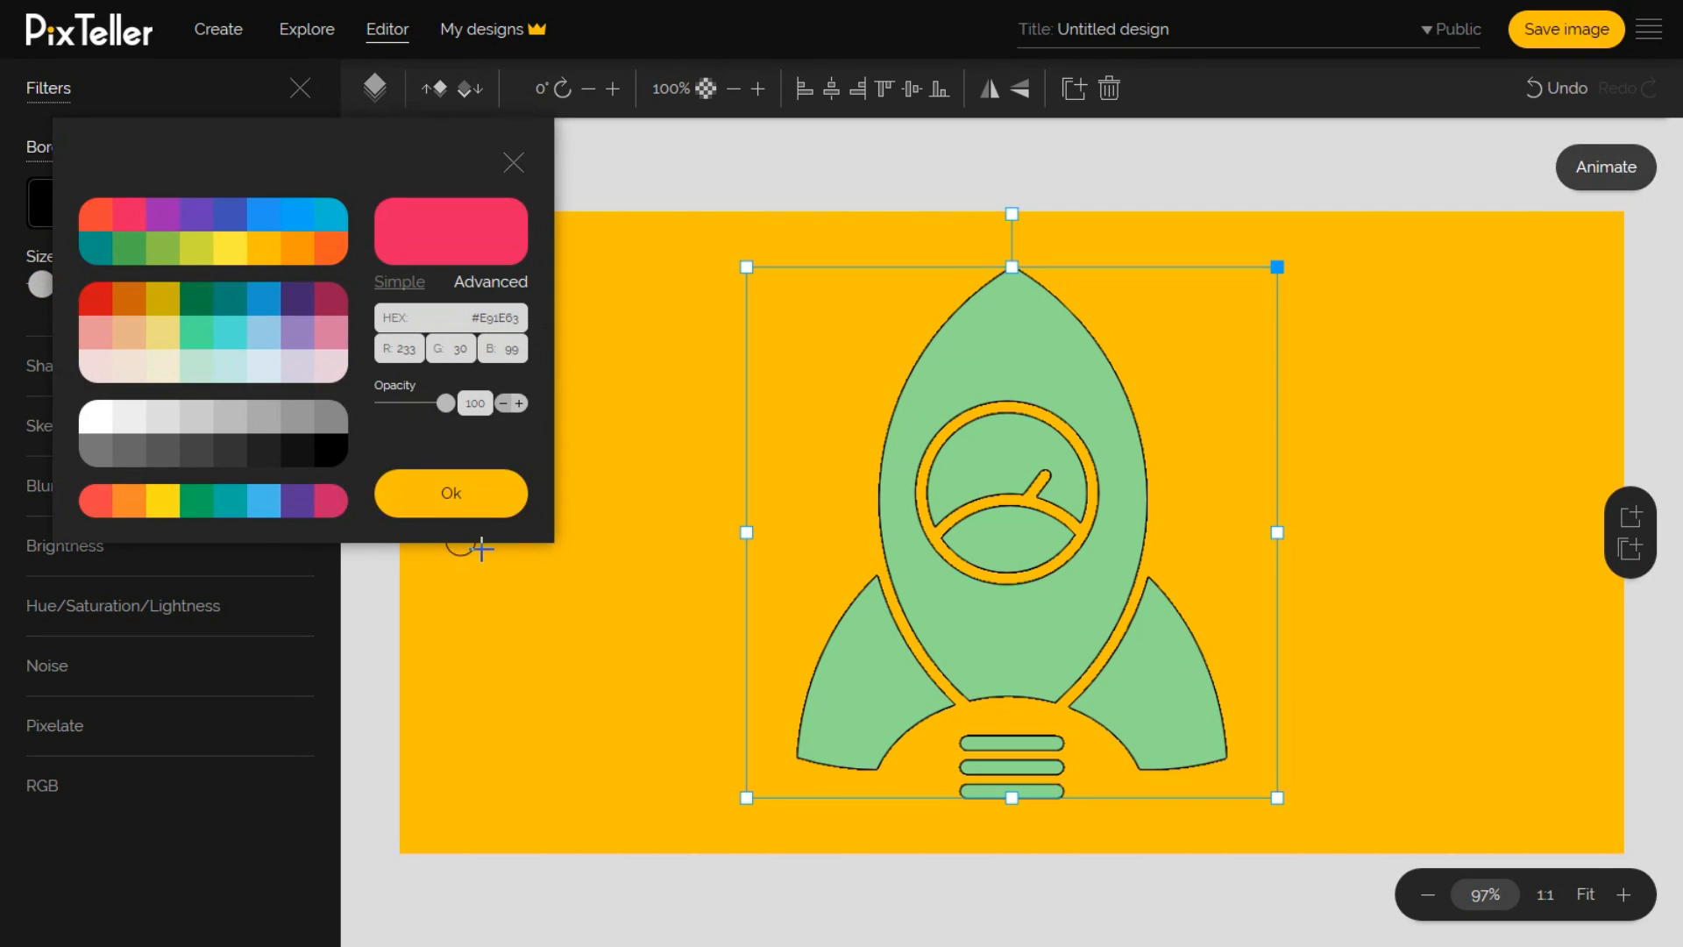
click(450, 493)
drag(49, 287, 32, 286)
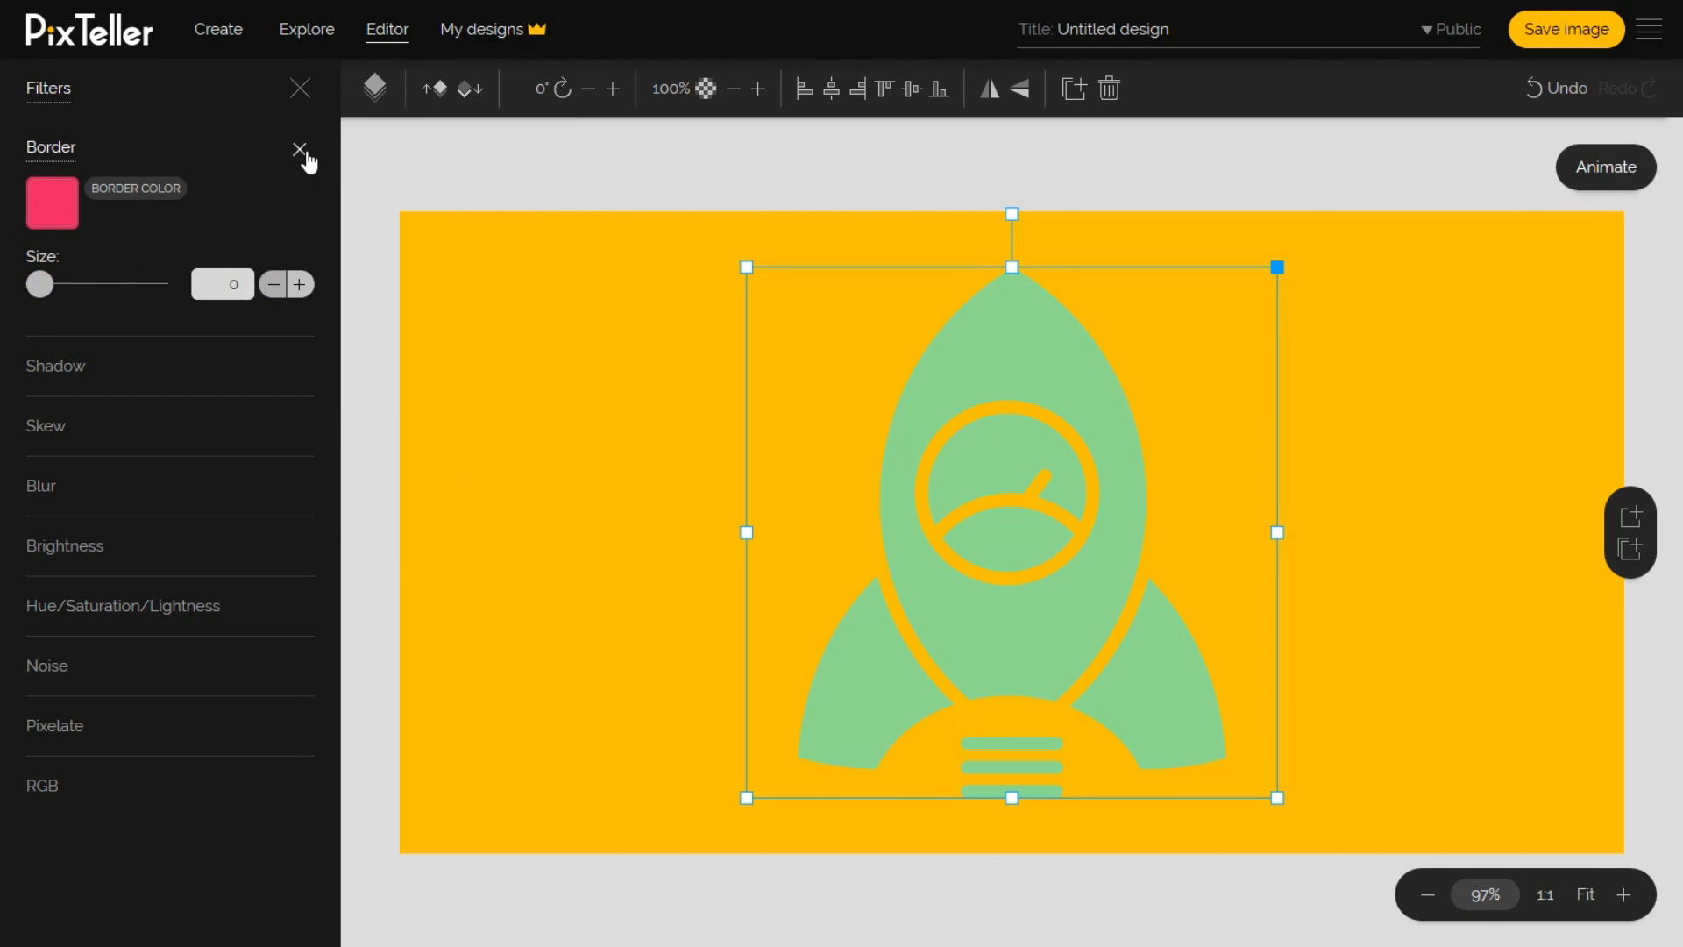
click(301, 151)
Try a shadow filter on the rocket with color #D21117, Offset Y -6 and Blur 33, and collapse its settings.
click(40, 226)
click(52, 263)
click(103, 391)
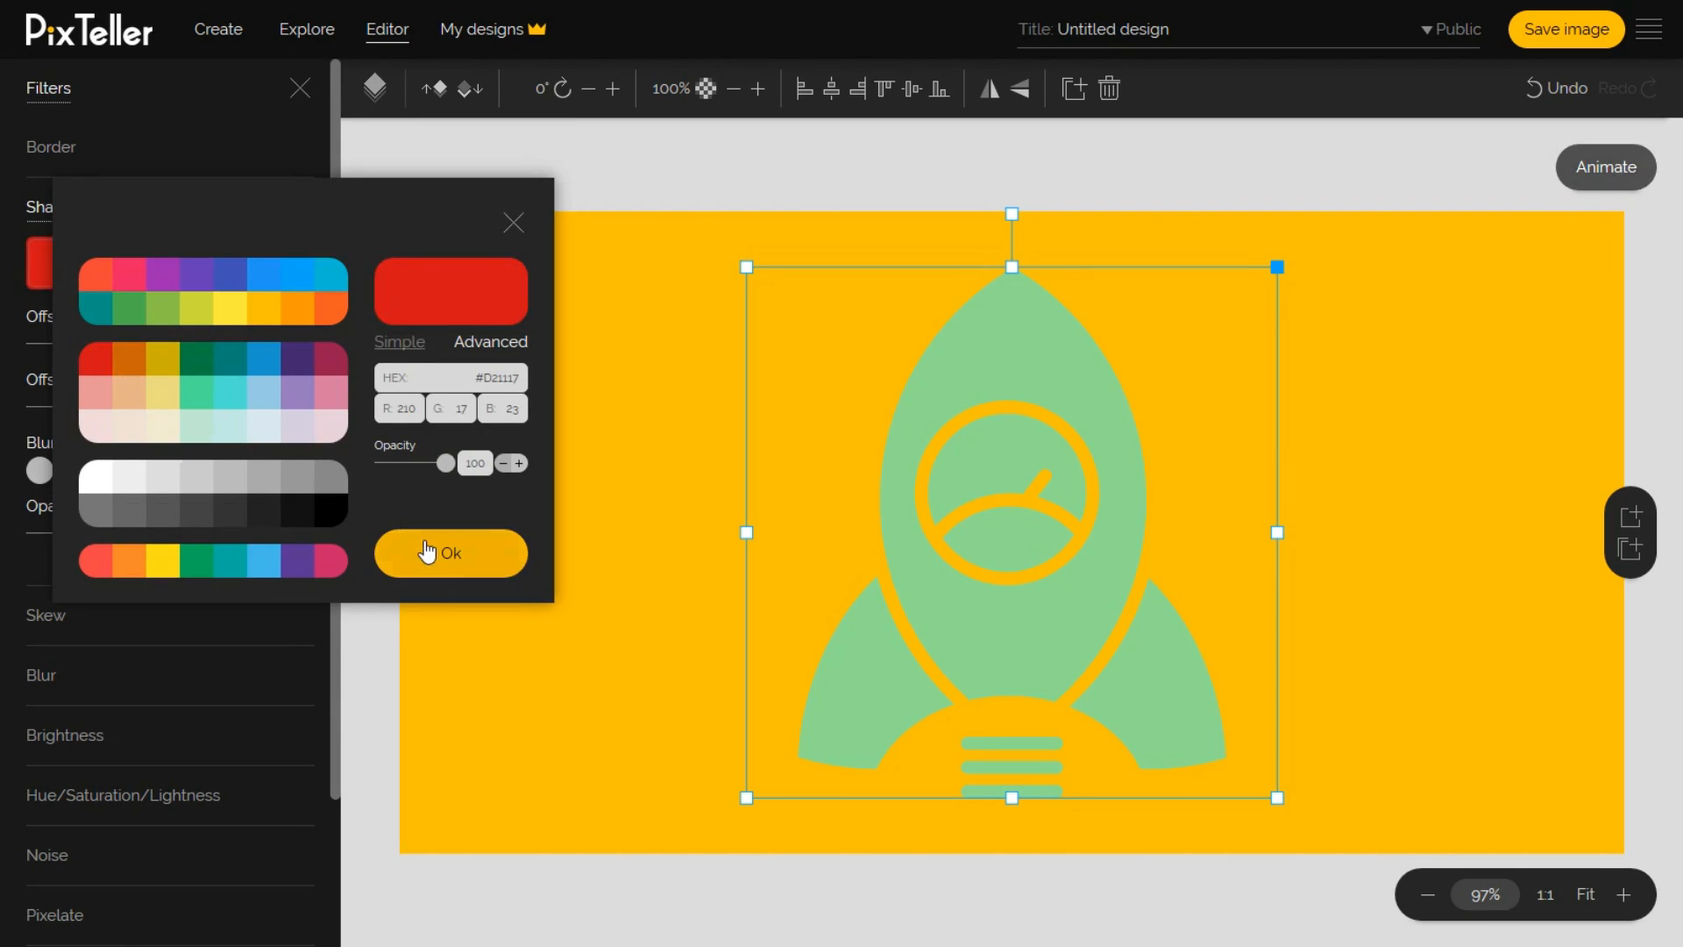
click(450, 552)
mouse_move(98, 407)
mouse_down()
mouse_move(112, 412)
mouse_move(96, 418)
mouse_up()
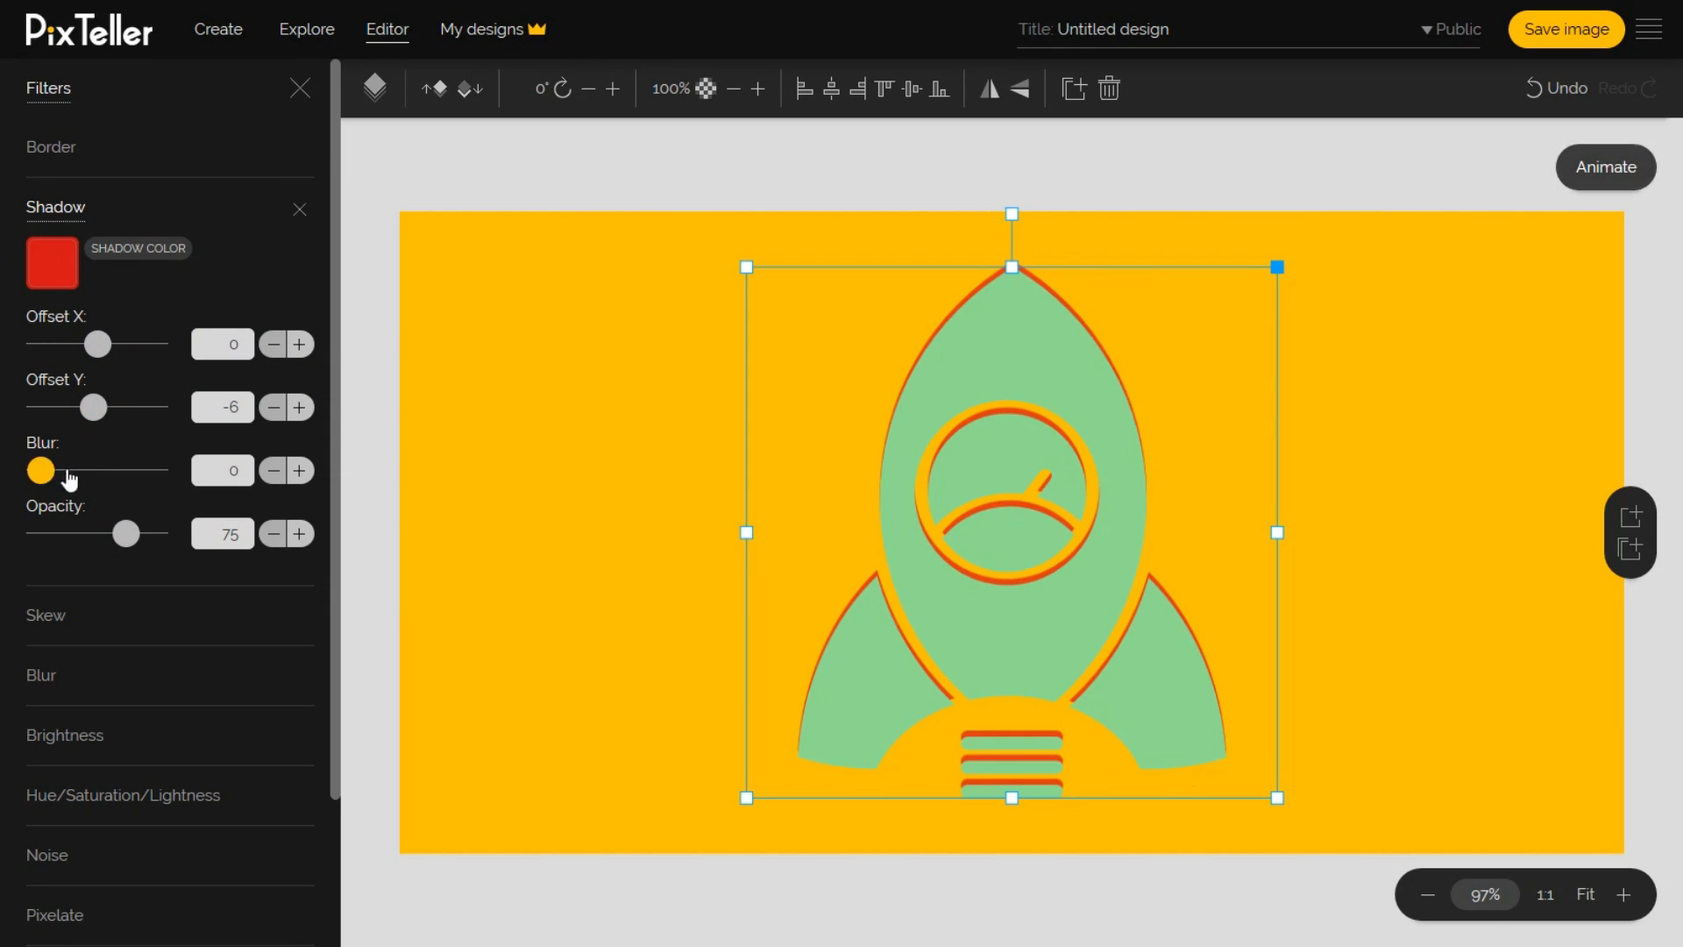
drag(69, 478, 78, 471)
click(299, 213)
Try skewing the rocket freehand horizontally, with Vertical about 36, Top about -43 and Right about -48.
click(75, 267)
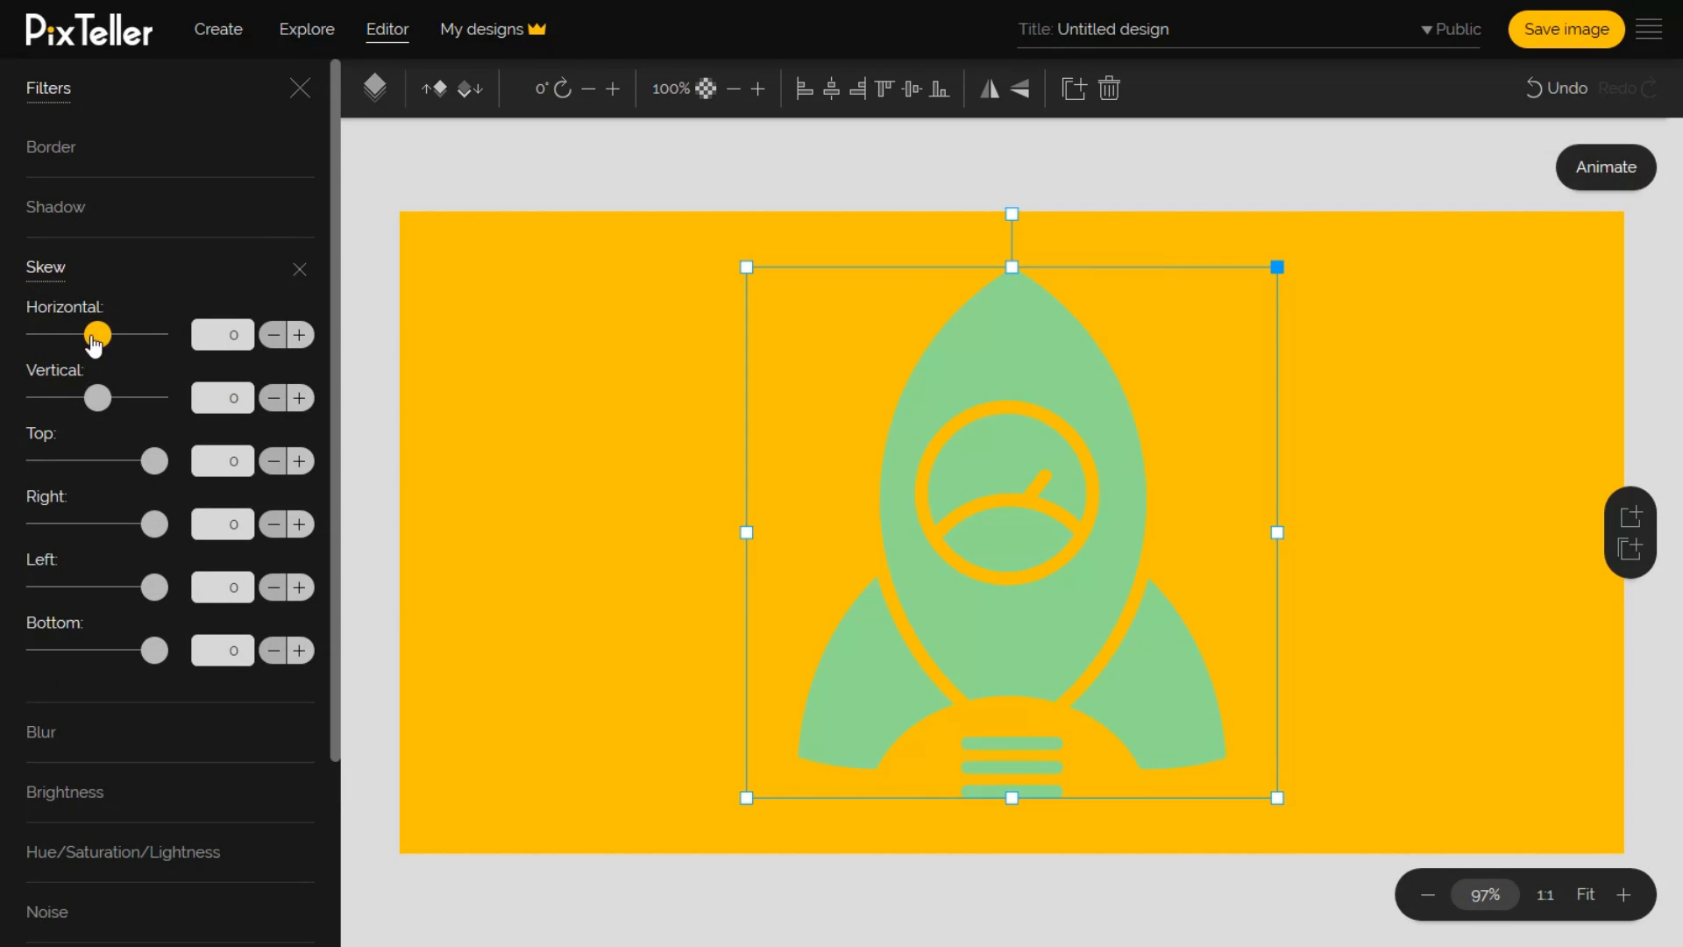
mouse_move(97, 334)
mouse_down()
mouse_move(123, 334)
mouse_move(68, 334)
mouse_move(96, 336)
mouse_up()
drag(97, 398, 117, 398)
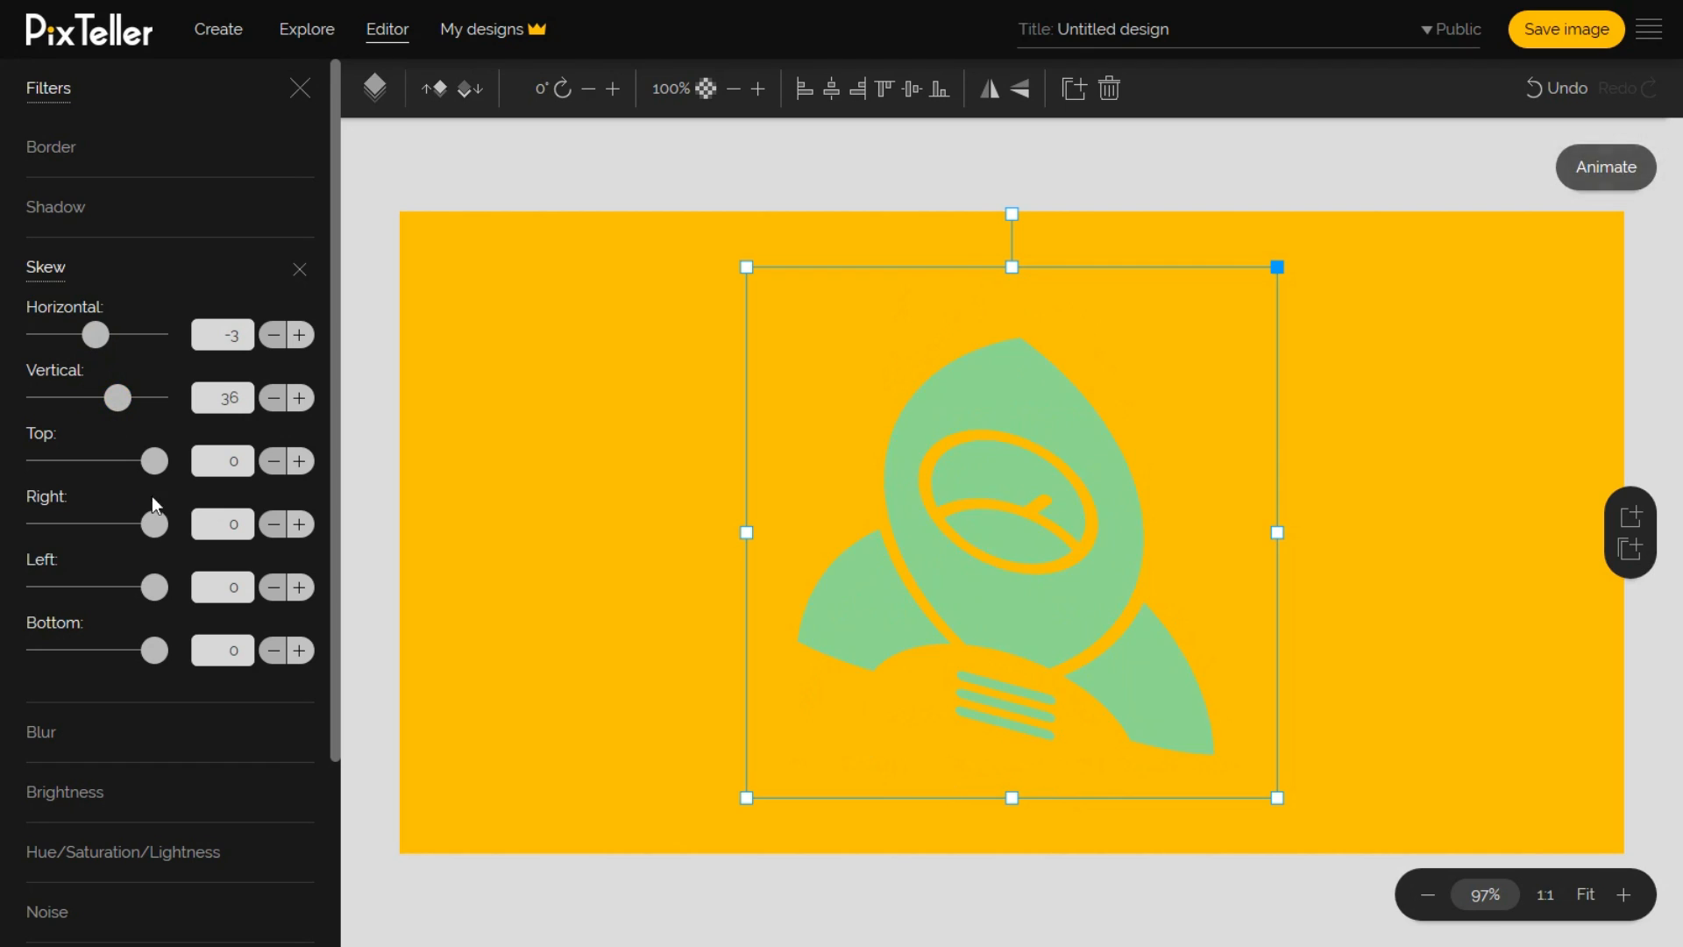
drag(127, 529, 100, 524)
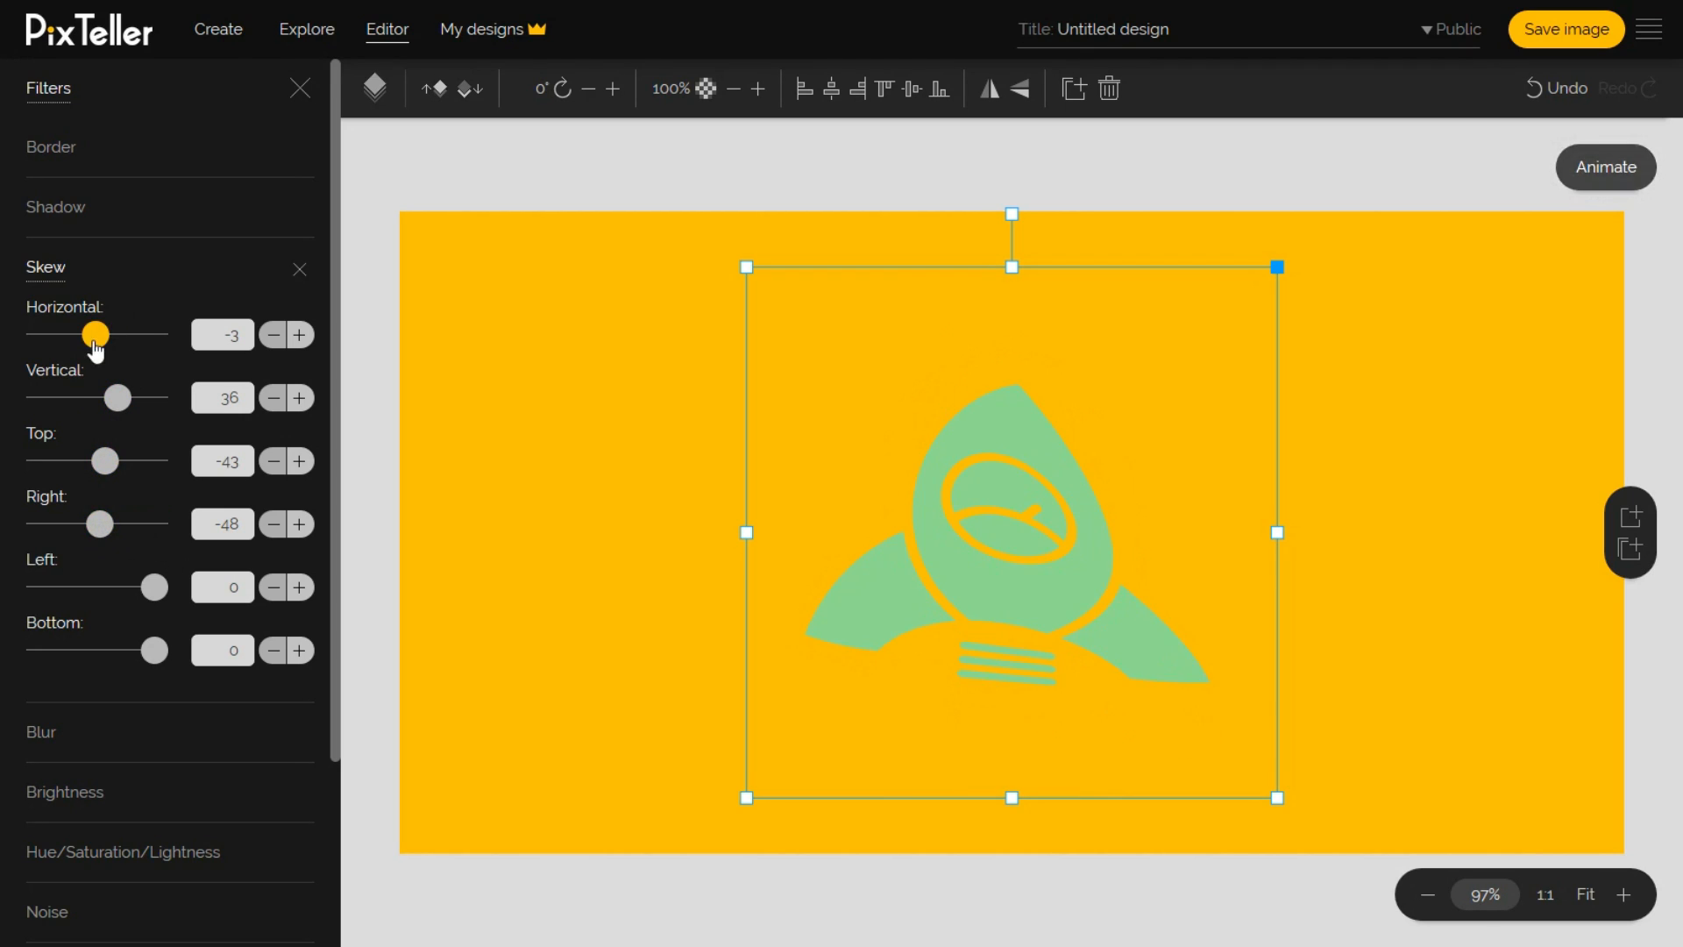
drag(95, 340, 111, 335)
Reset the rocket's Horizontal, Vertical, Top and Right skew to 0, and try a Left skew before returning it to 0.
drag(215, 333, 322, 360)
text(0)
key(Tab)
text(0)
key(Tab)
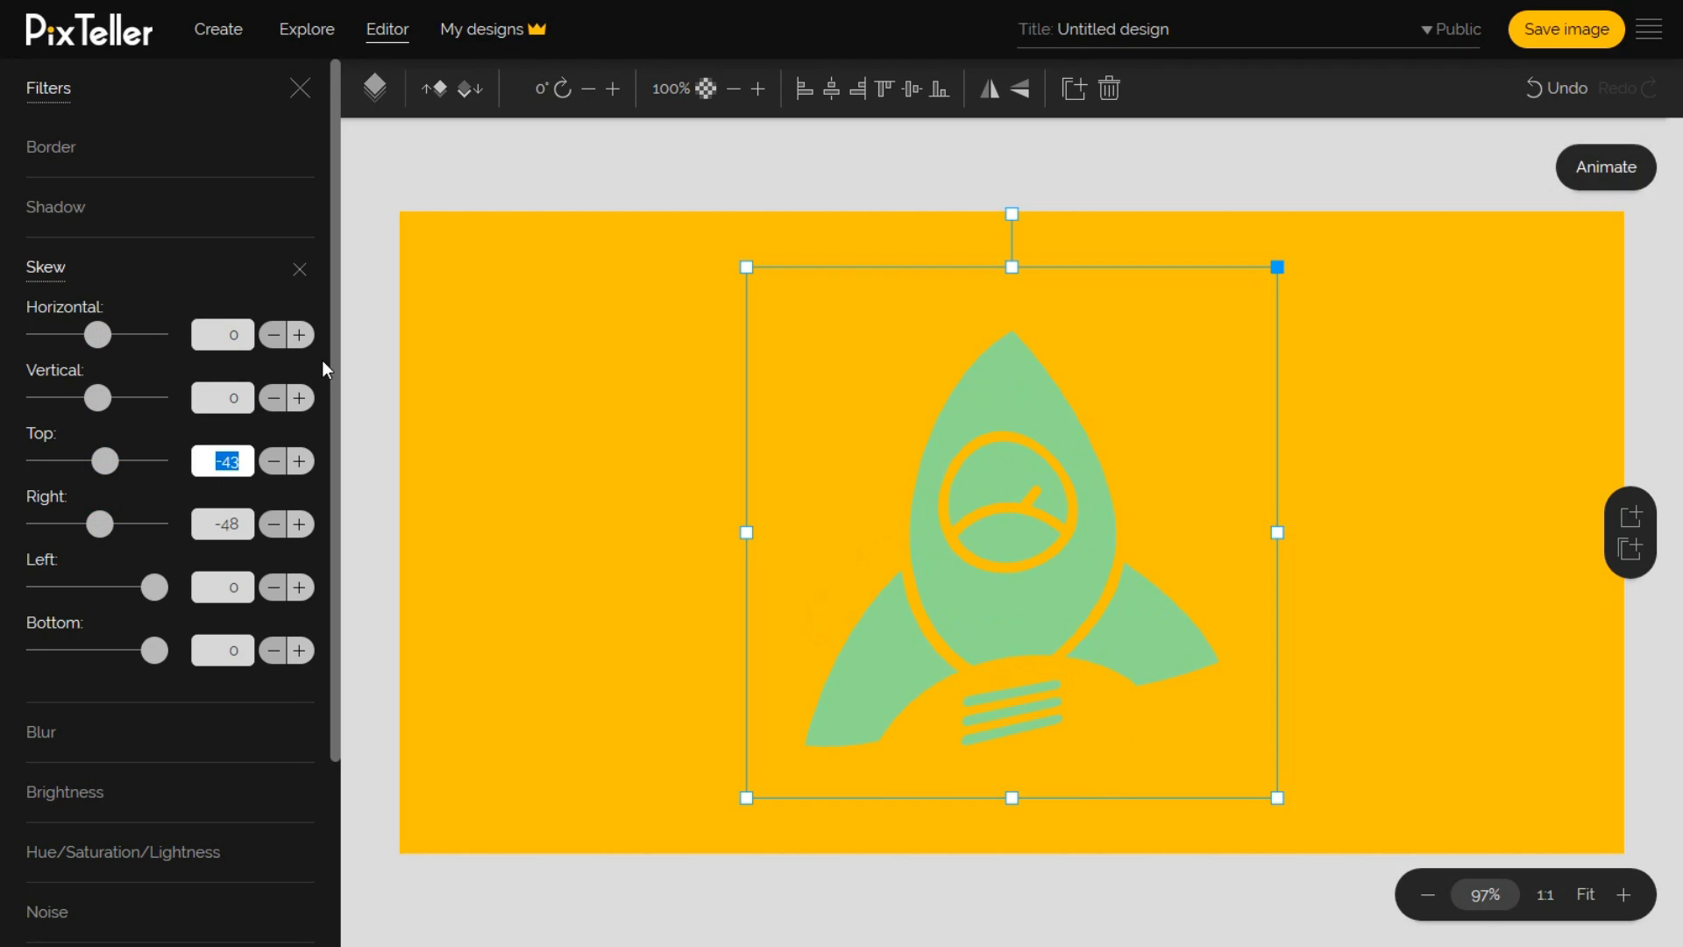
text(0)
key(Tab)
text(0)
key(Tab)
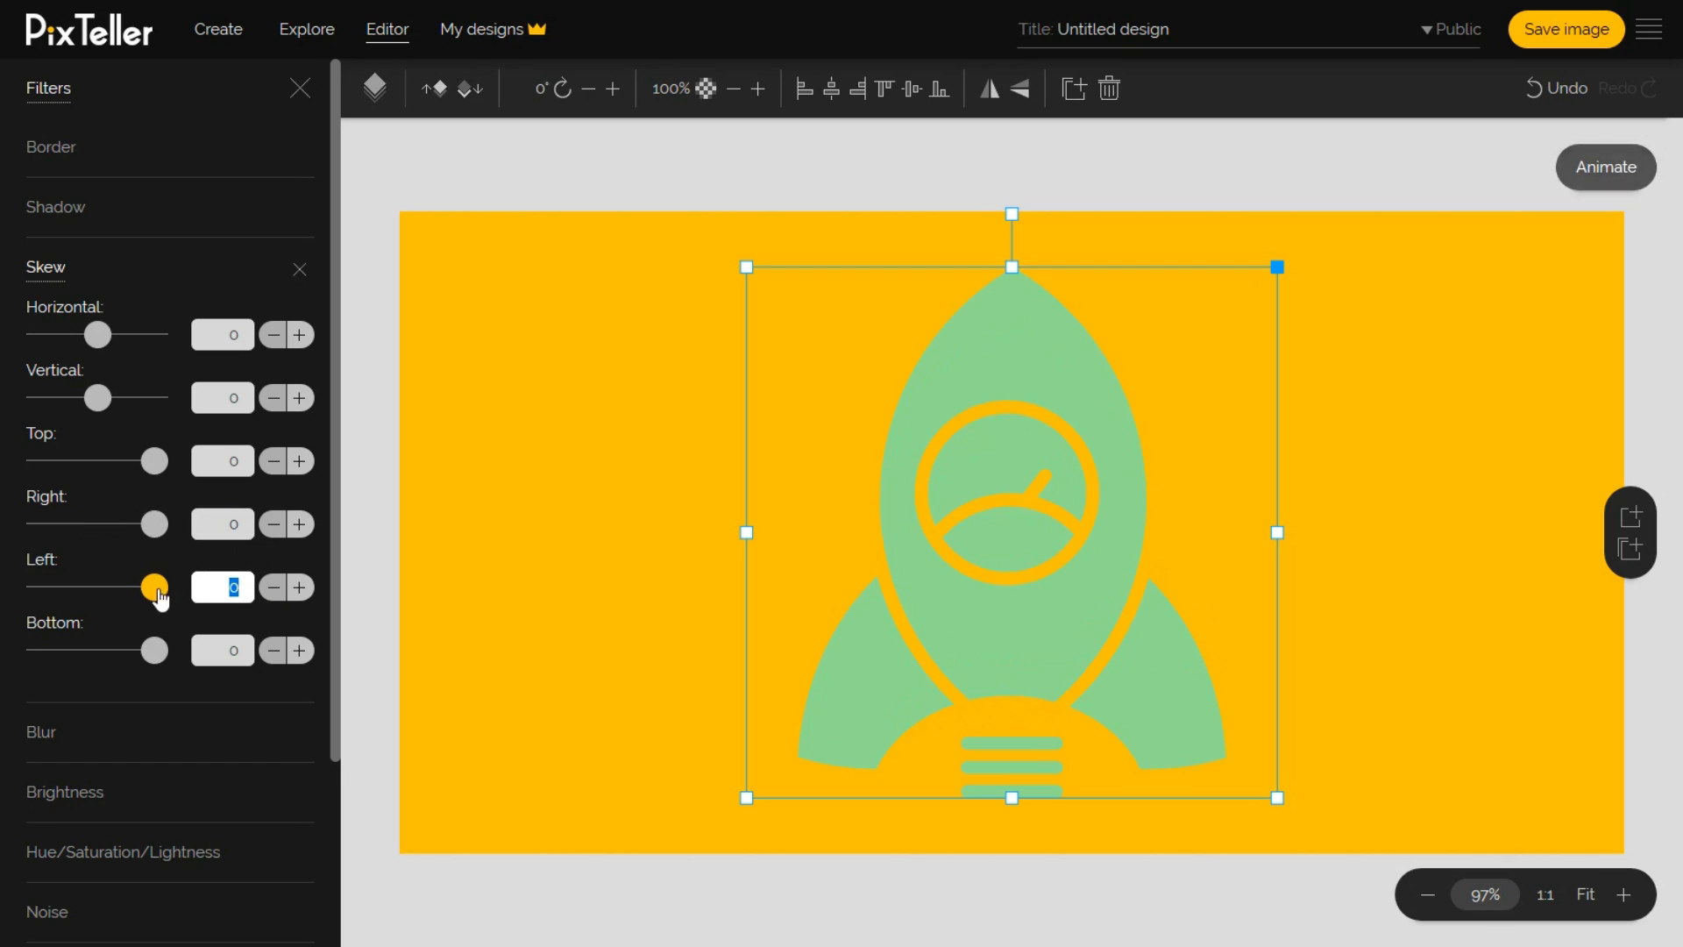
drag(154, 586, 128, 602)
text(0)
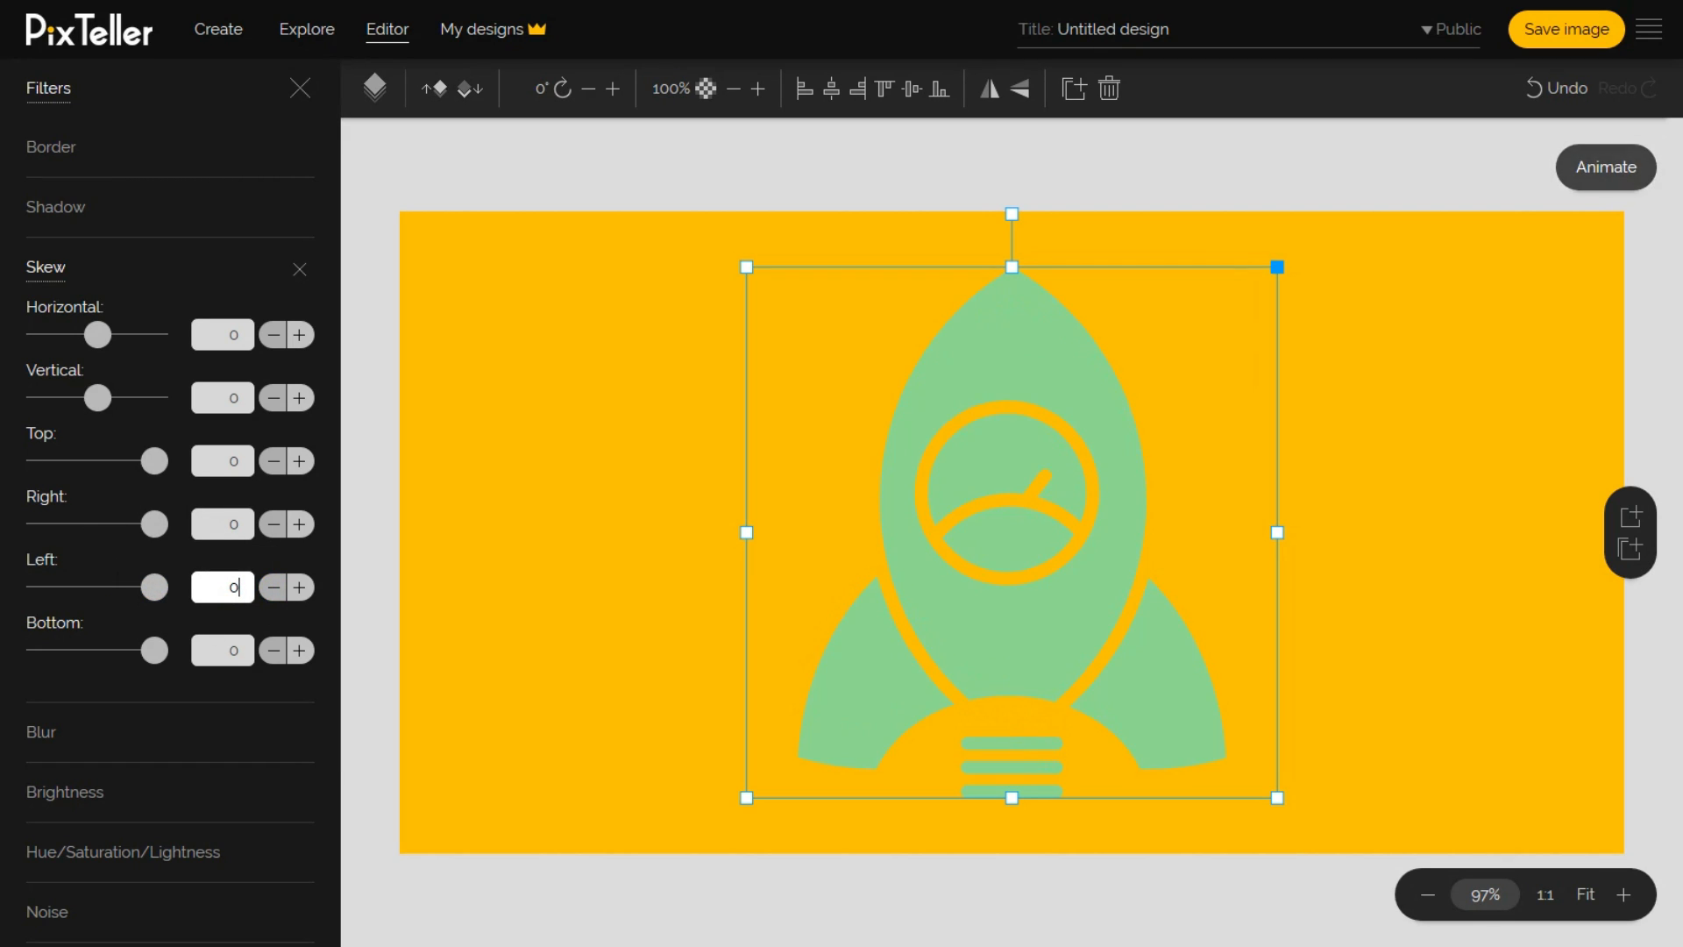
click(233, 263)
Try the Blur filter and a Brightness of about 21 on the rocket, and remove both effects.
click(82, 334)
mouse_move(40, 396)
mouse_down()
mouse_move(112, 405)
mouse_move(38, 405)
mouse_up()
click(300, 329)
click(88, 390)
mouse_move(97, 454)
mouse_down()
mouse_move(132, 459)
mouse_move(83, 463)
mouse_move(112, 464)
mouse_up()
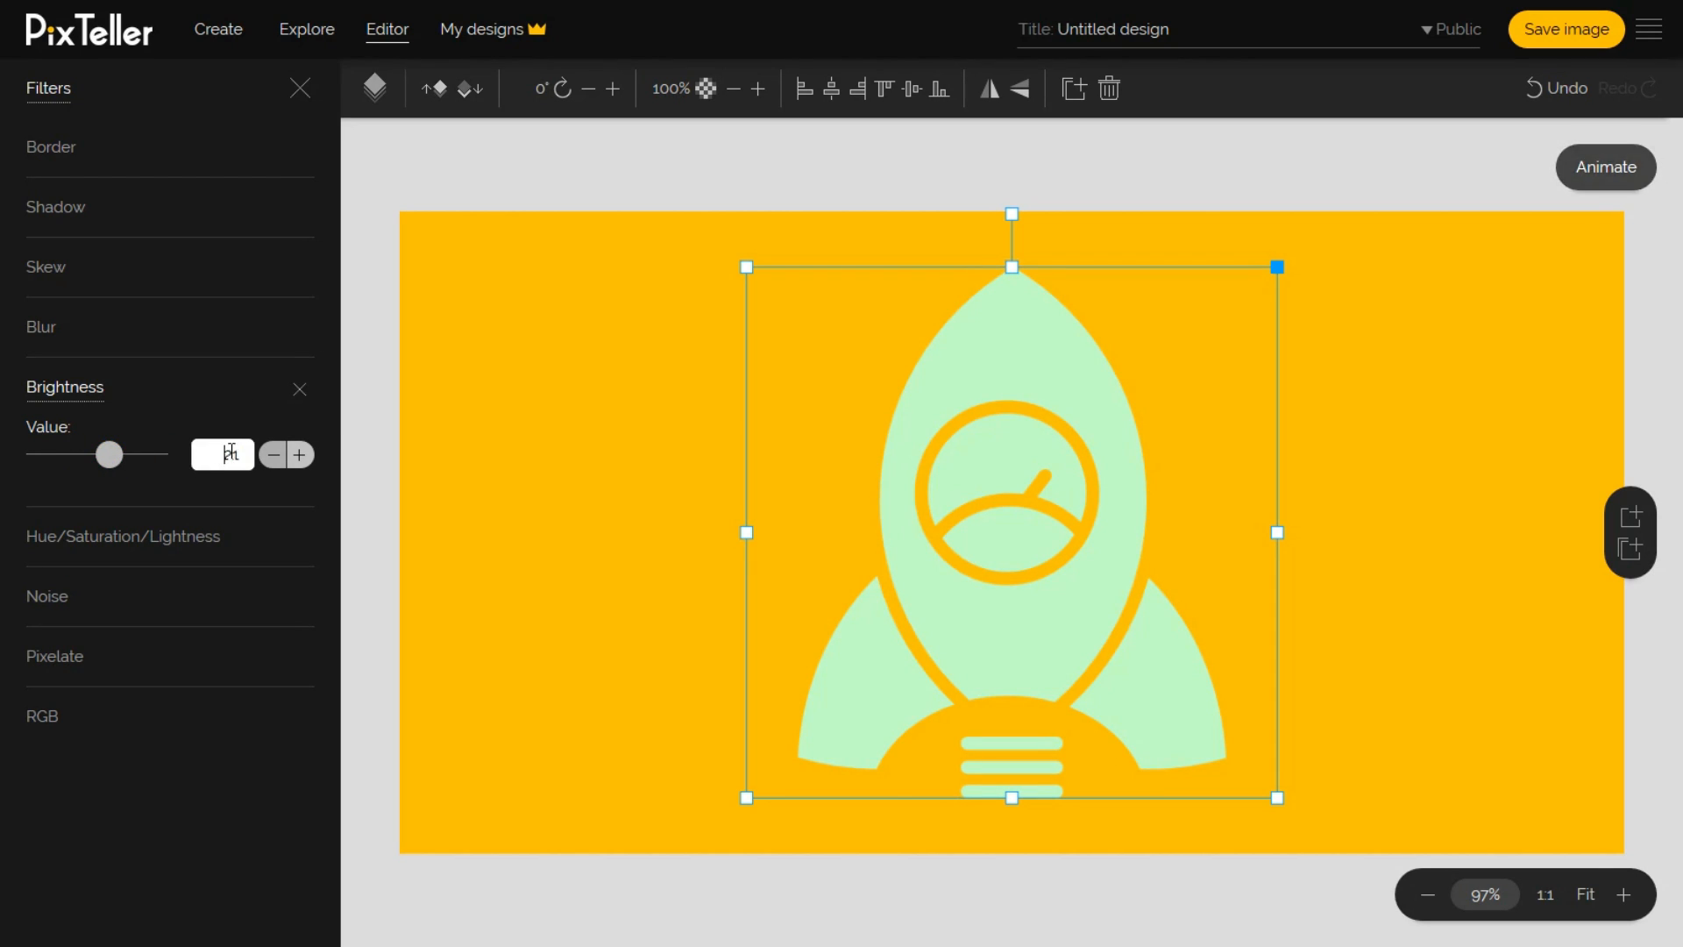
click(300, 388)
Try Hue 349, Saturation -100 and Lightness 63 on the rocket, and remove the adjustment.
click(123, 447)
drag(39, 515, 151, 514)
drag(98, 578, 41, 580)
drag(98, 641, 135, 641)
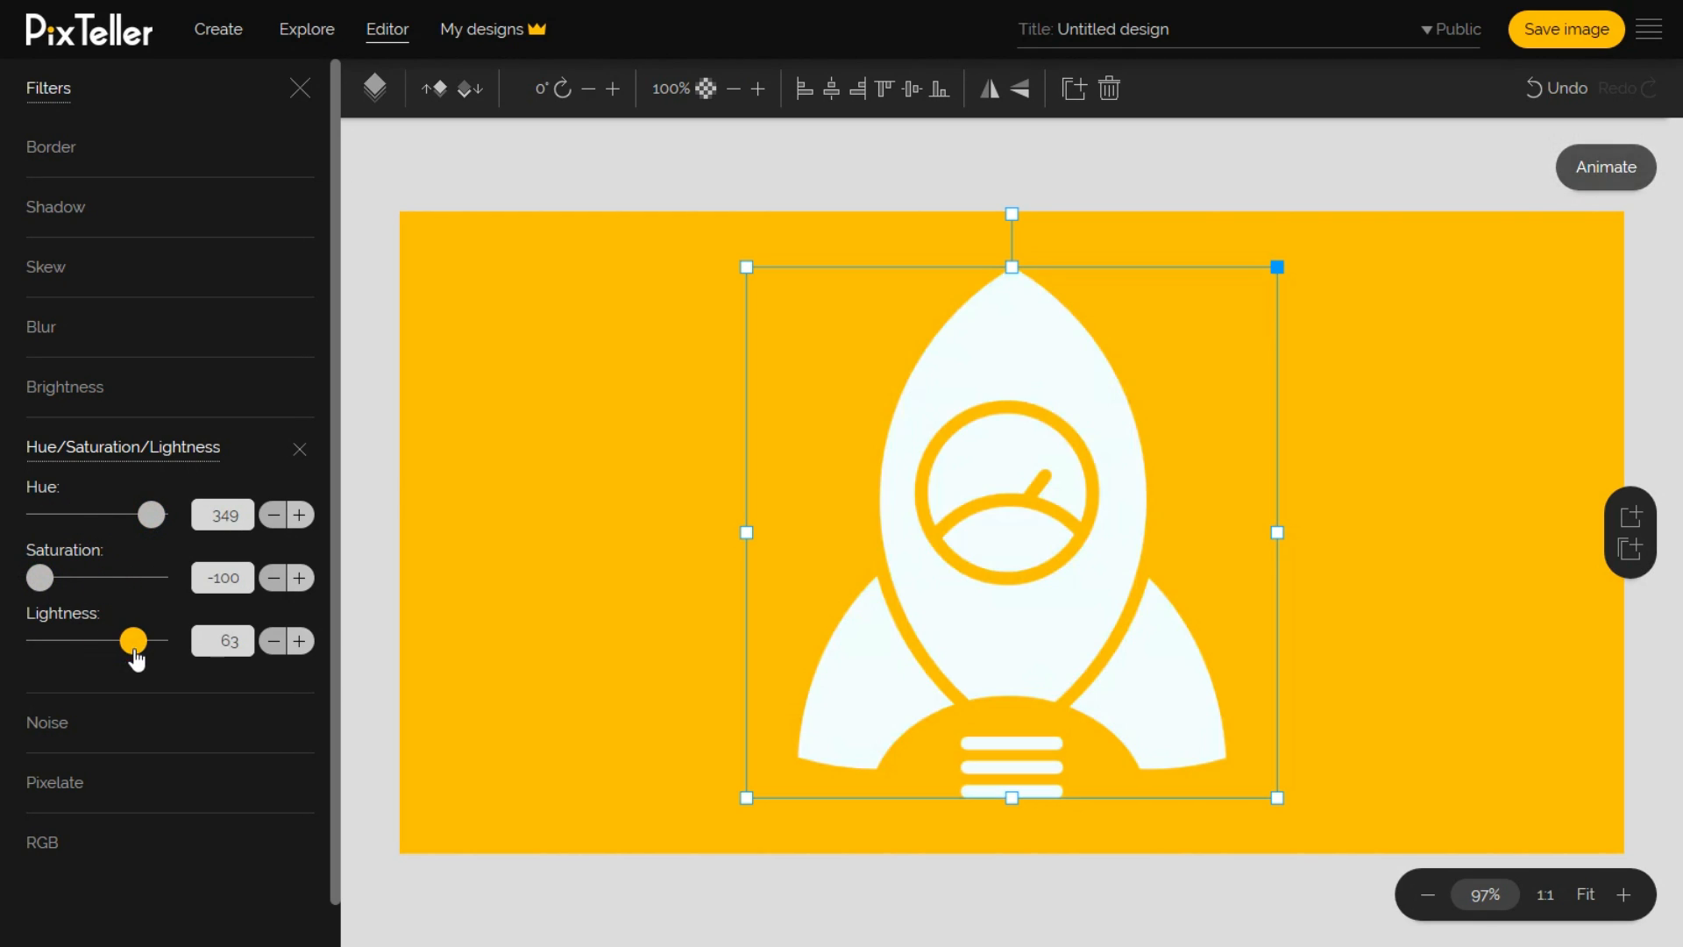
click(300, 449)
Try the Noise and Pixelate filters on the rocket, and remove both effects.
click(84, 508)
drag(51, 579, 14, 573)
click(294, 510)
click(105, 561)
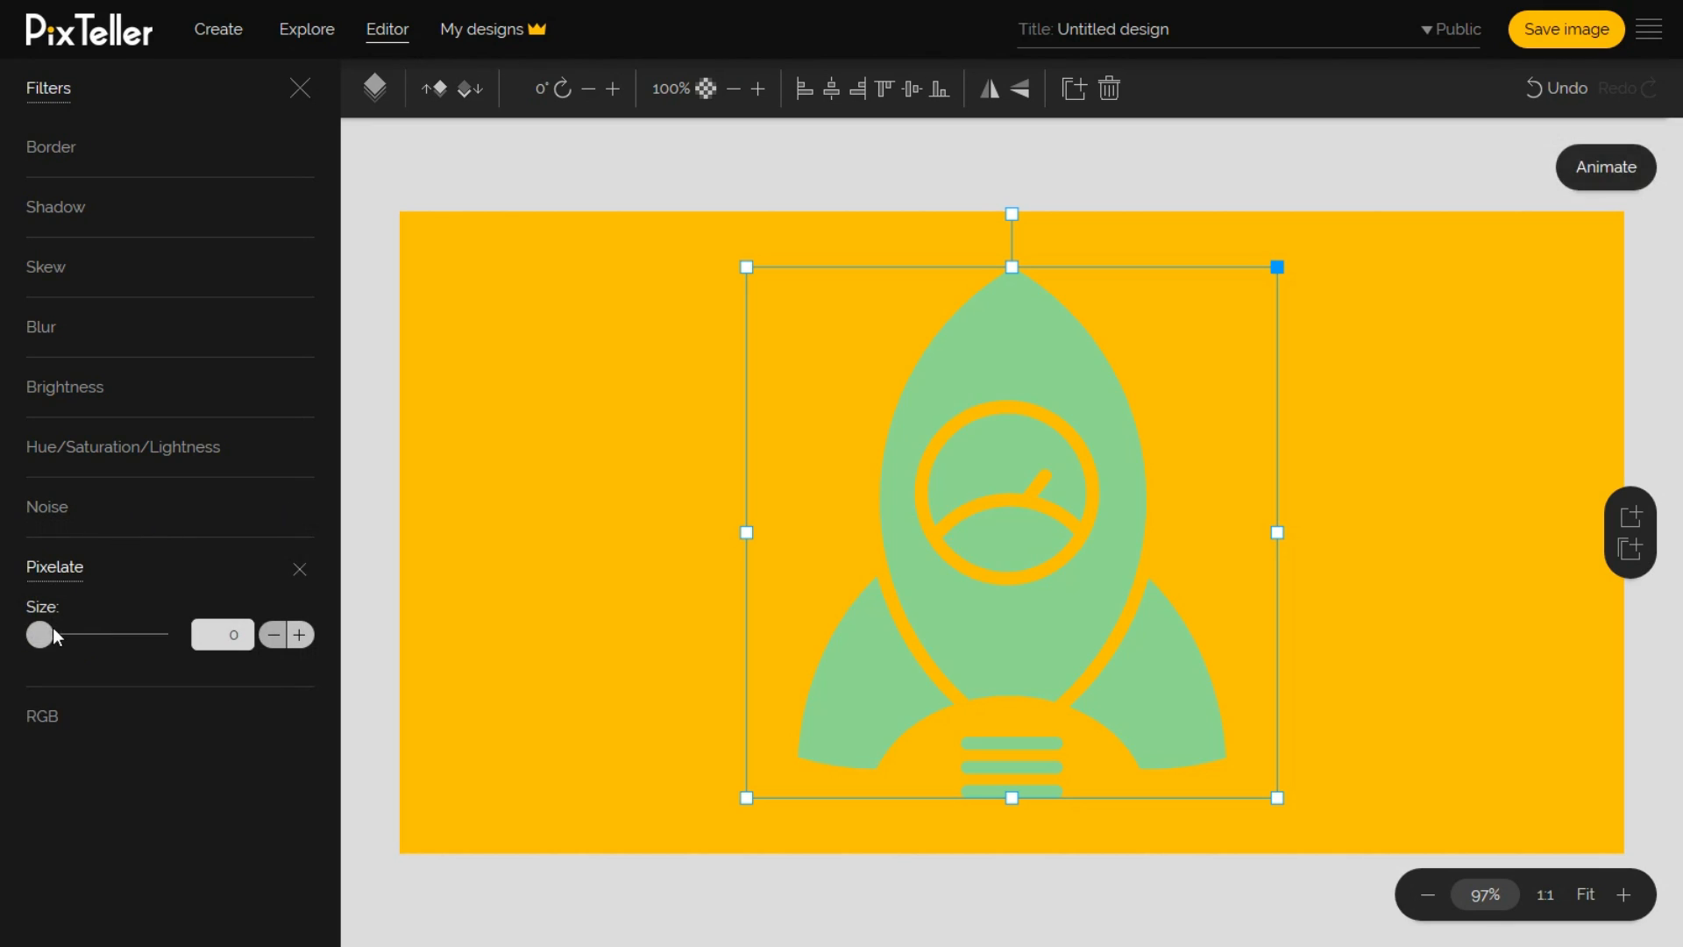
mouse_move(49, 630)
mouse_down()
mouse_move(64, 631)
mouse_move(42, 630)
mouse_up()
click(300, 570)
Try an RGB filter adjustment on the rocket, and remove it.
click(66, 627)
mouse_move(92, 691)
mouse_down()
mouse_move(134, 692)
mouse_move(71, 691)
mouse_up()
click(299, 628)
Turn the rocket's shadow filter back on with black as its color and Blur set to 0.
click(80, 214)
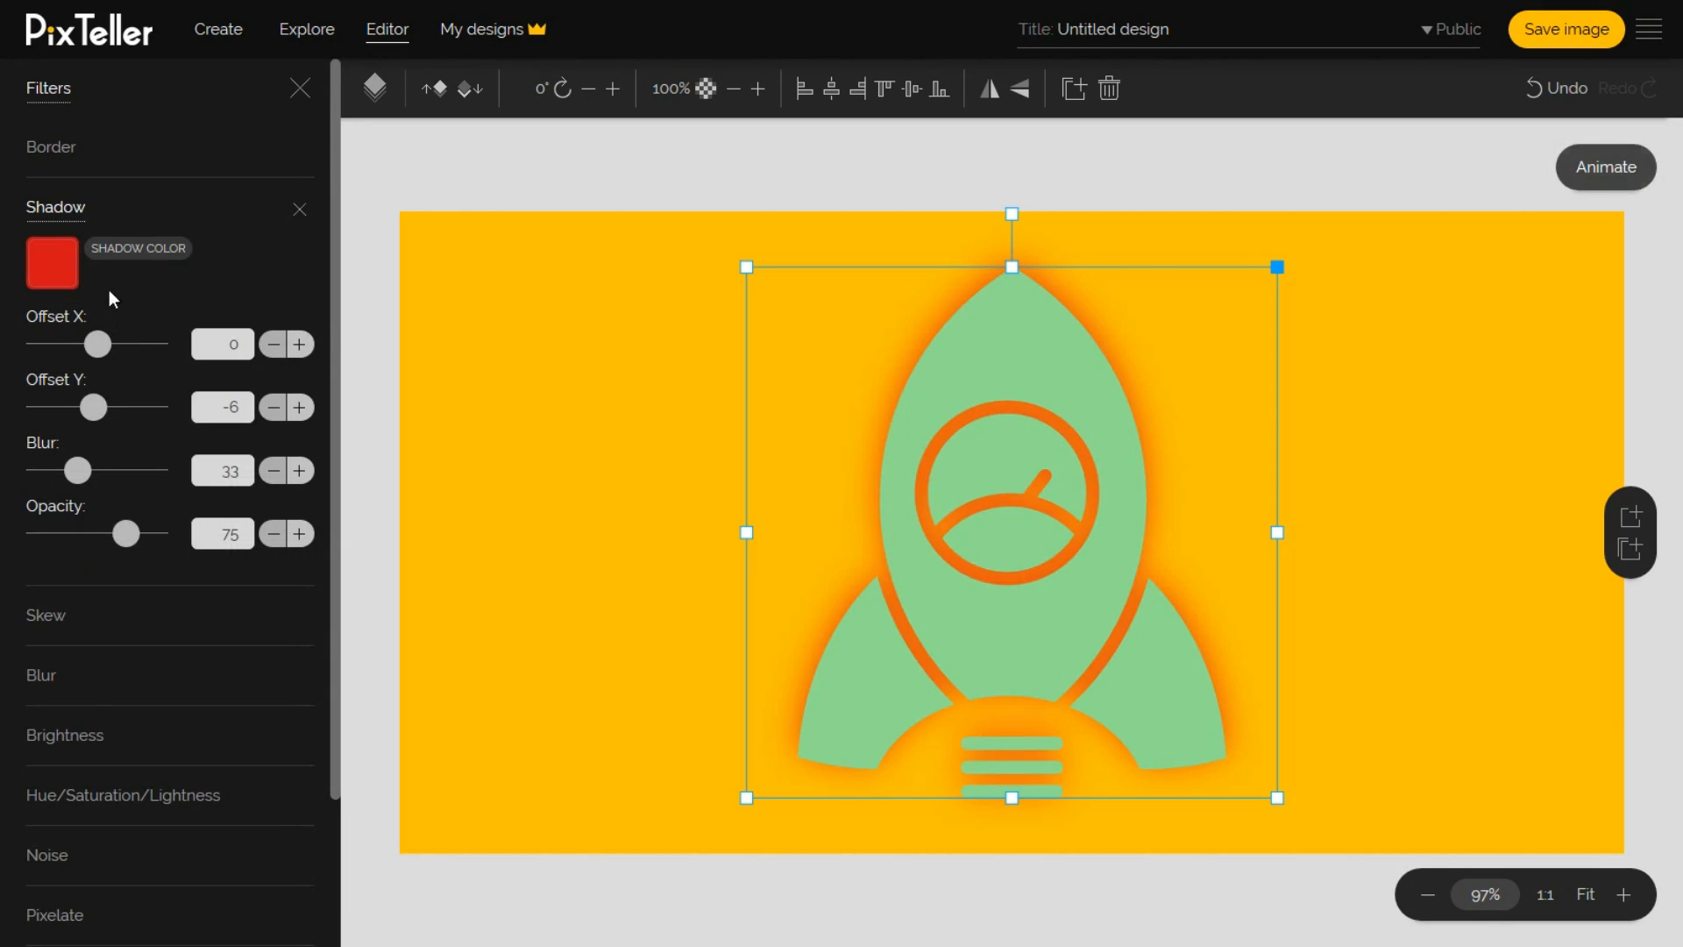
click(43, 261)
click(331, 510)
click(451, 554)
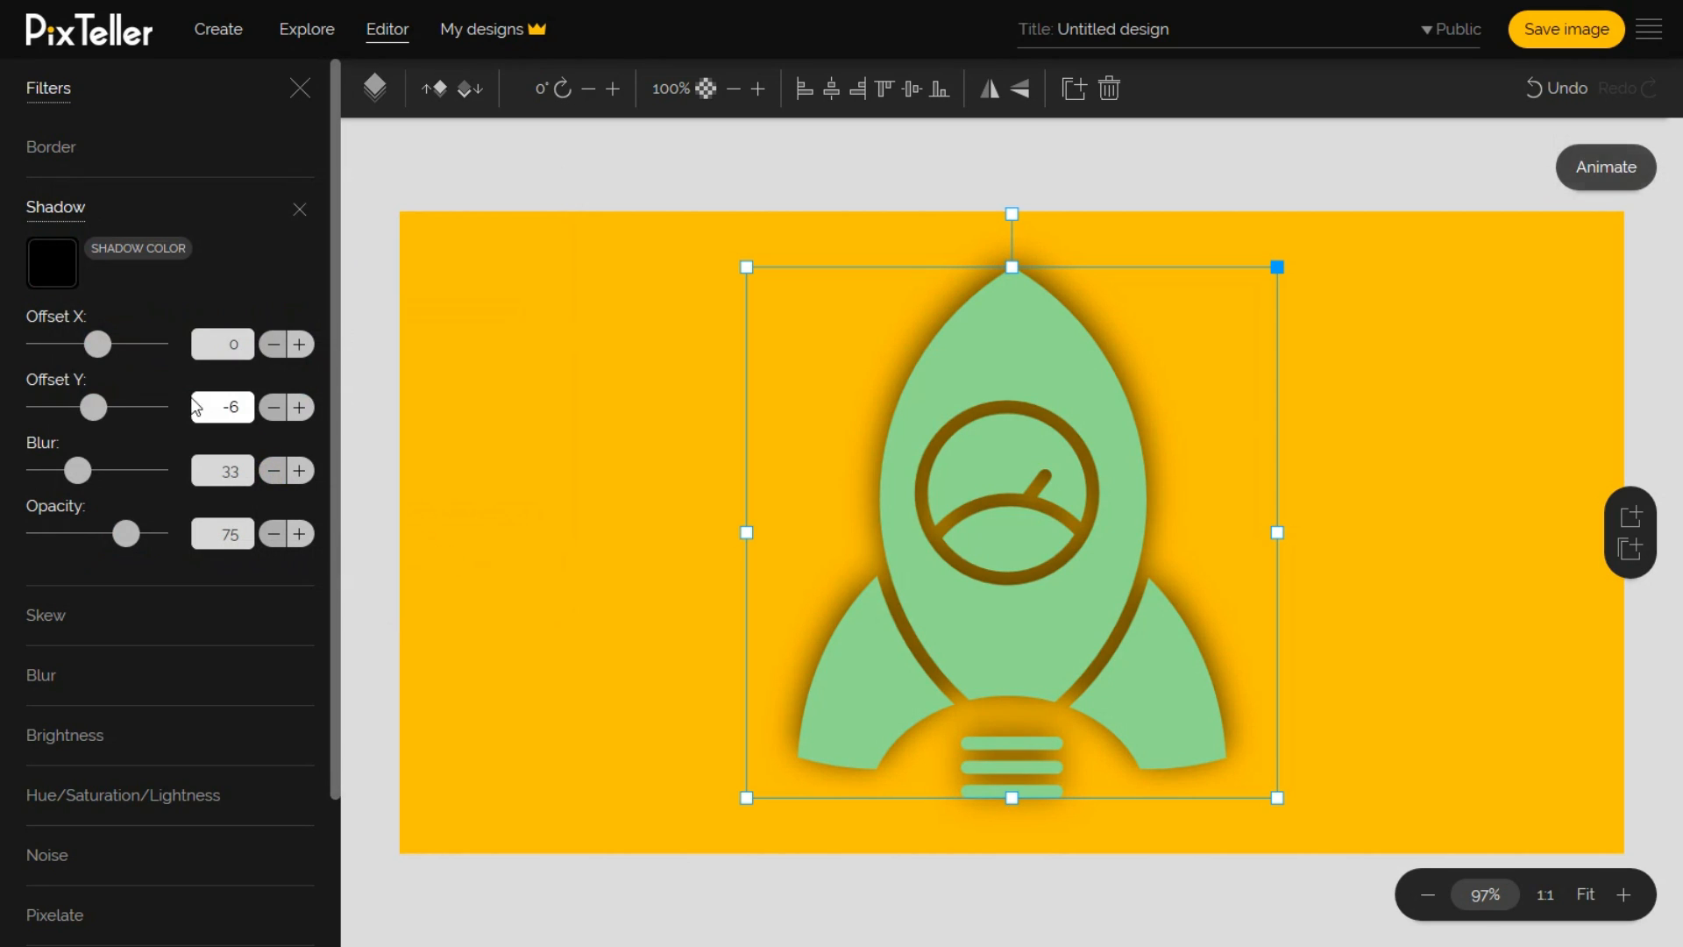
drag(78, 471, 39, 471)
Set the Offset Y of the rocket's shadow to 5.
click(194, 413)
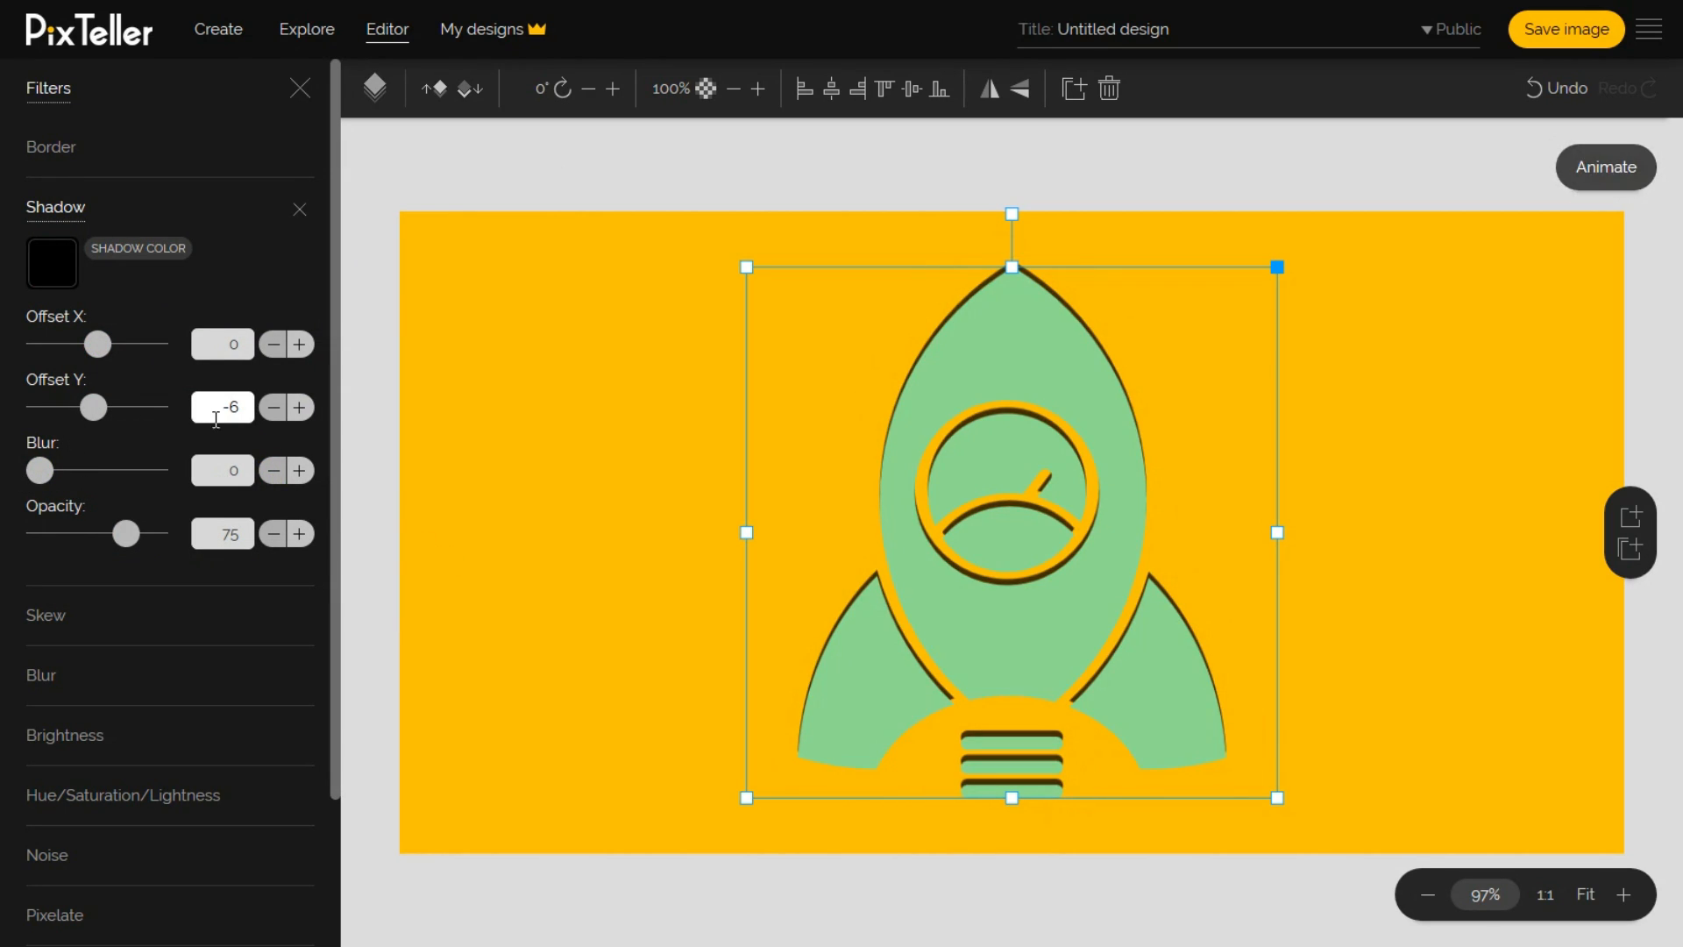
click(273, 409)
click(273, 409)
click(300, 409)
click(300, 409)
click(300, 409)
click(300, 409)
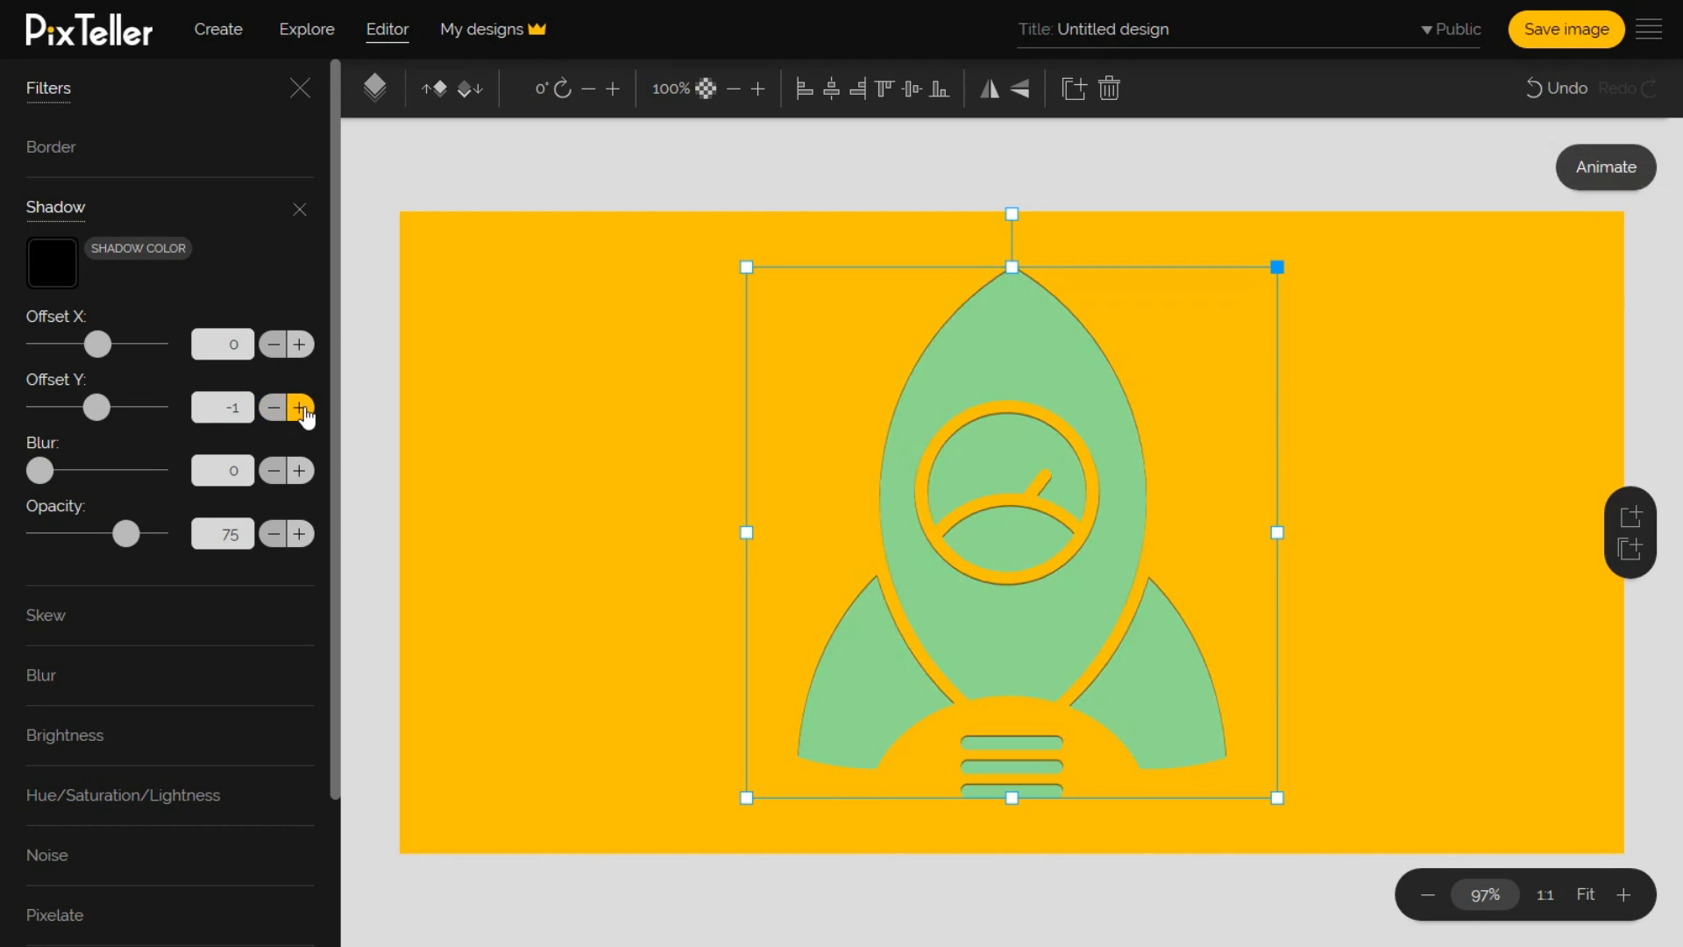
click(300, 408)
click(300, 409)
click(300, 409)
click(300, 408)
click(299, 409)
click(300, 408)
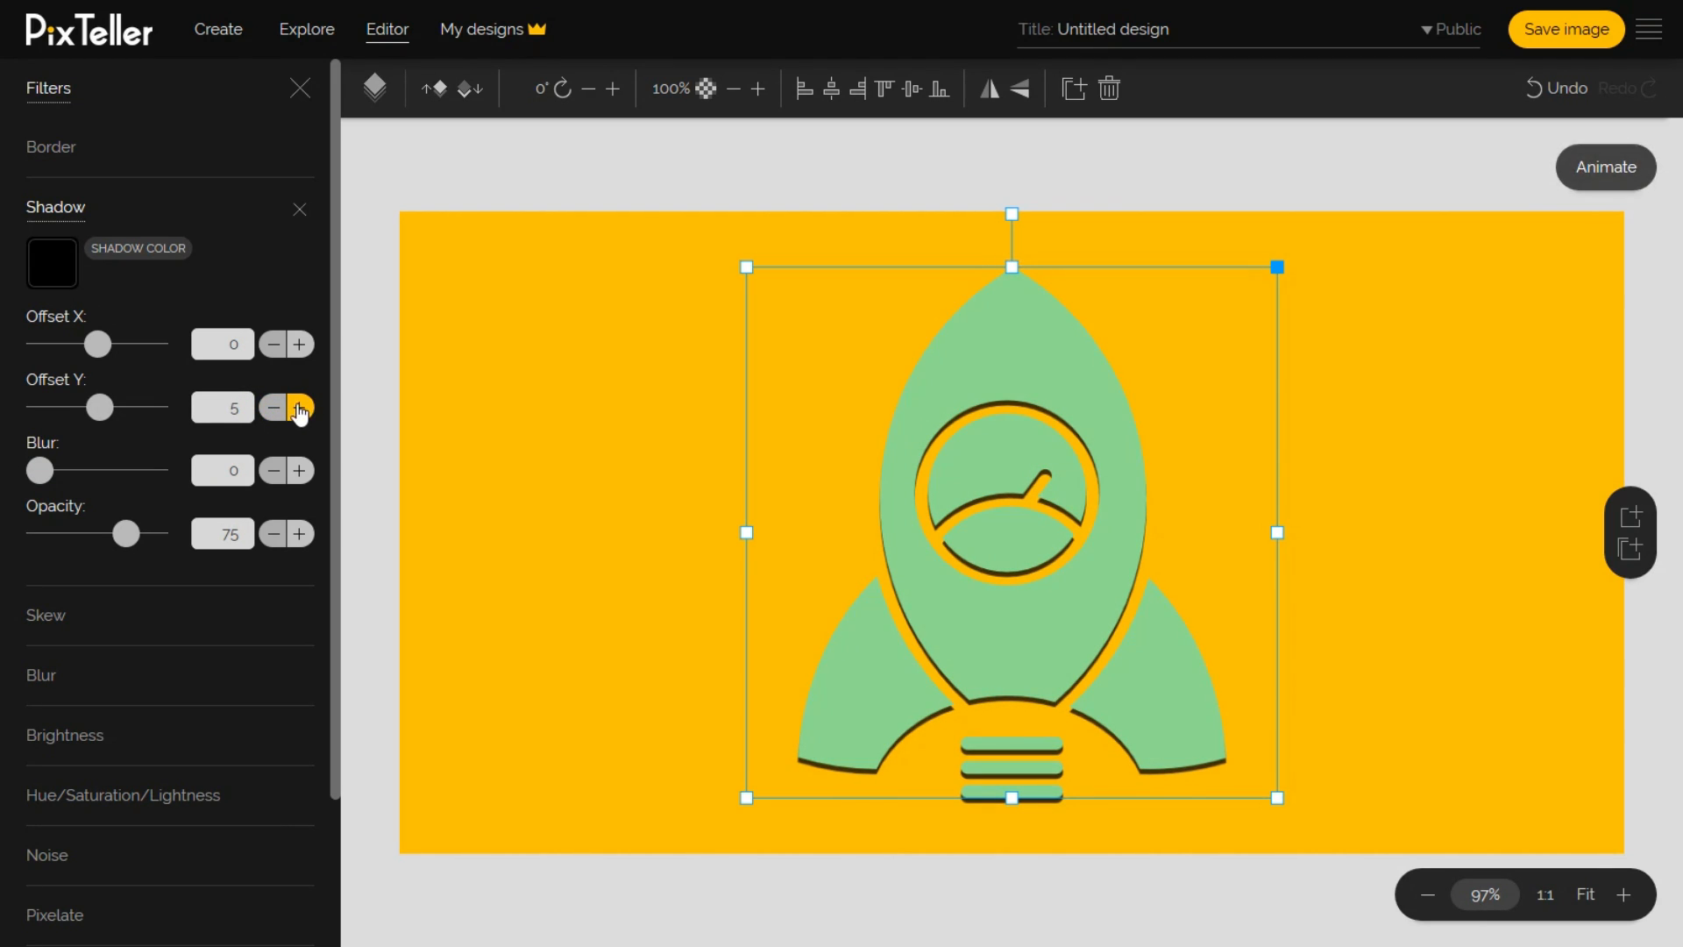
Leave the filter settings and change the rocket's shape color to solid white.
click(1079, 415)
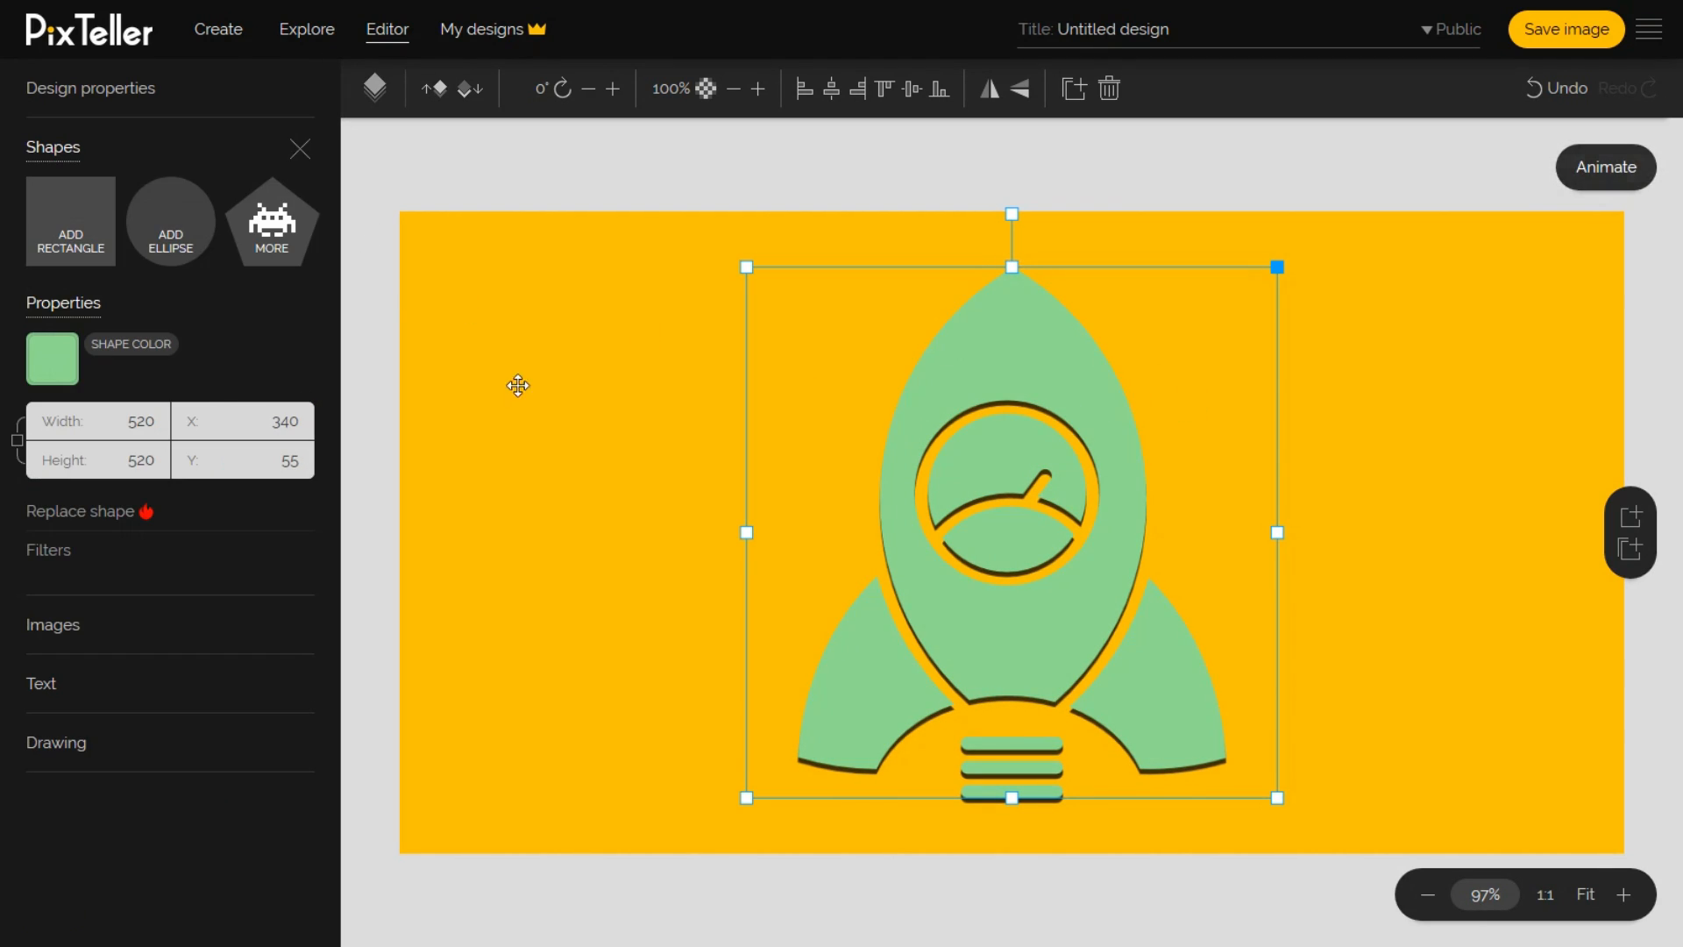
click(40, 360)
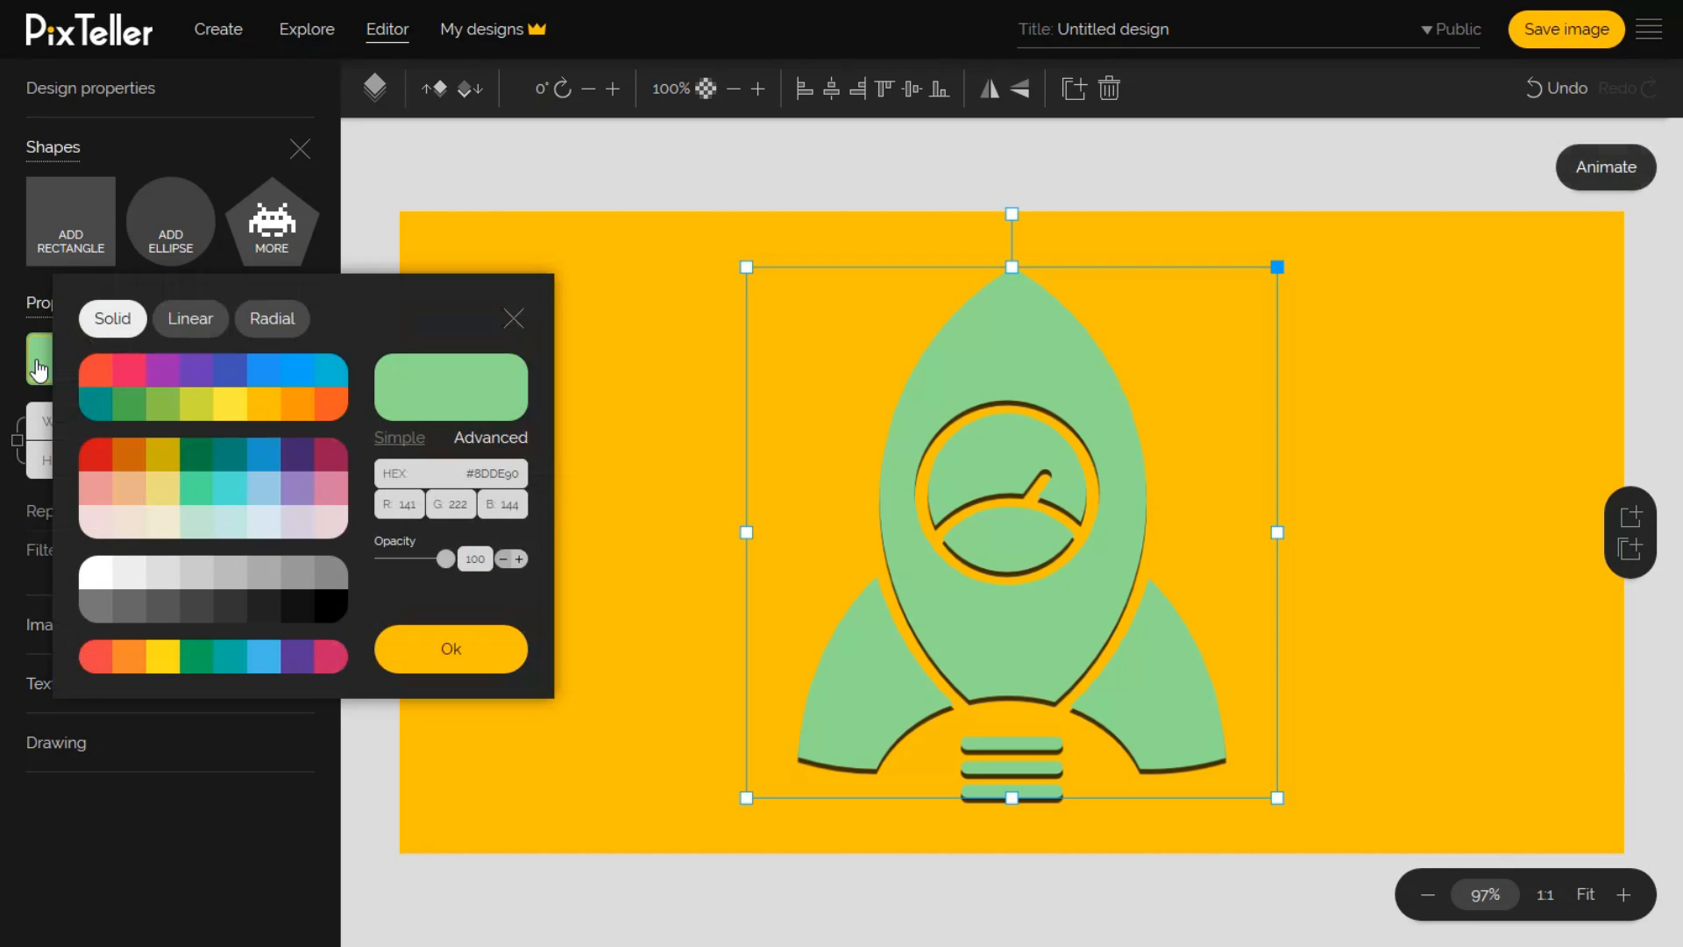
click(97, 575)
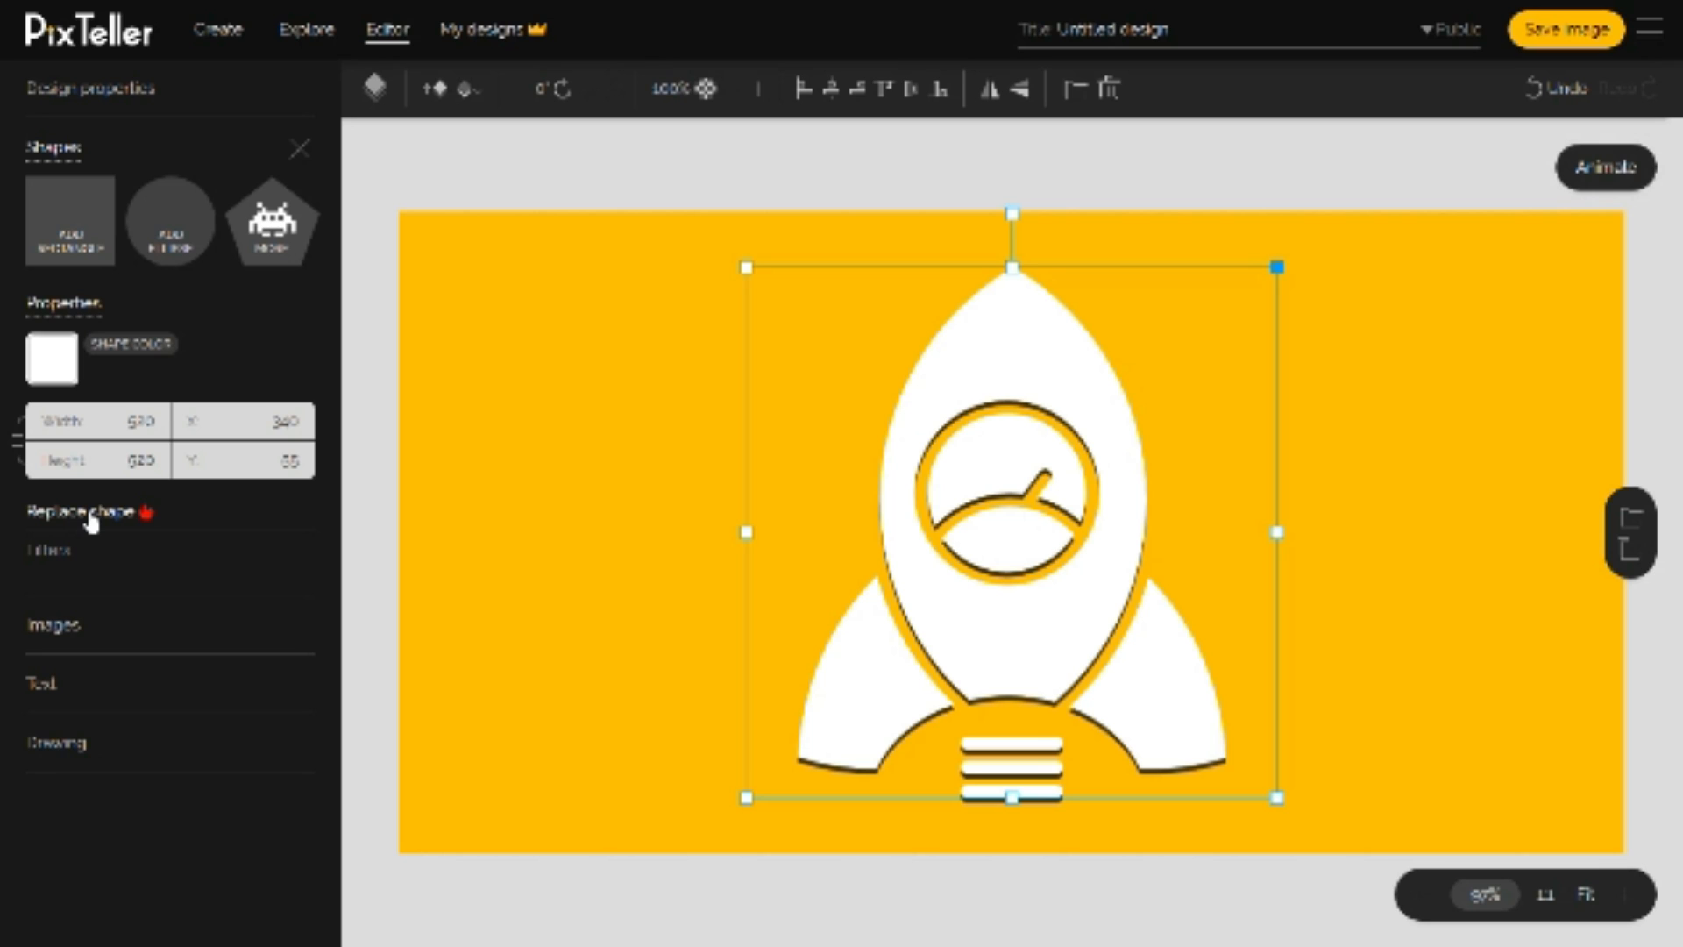
Replace the rocket with the solid library rocket that has a round window and rounded side fins.
click(92, 517)
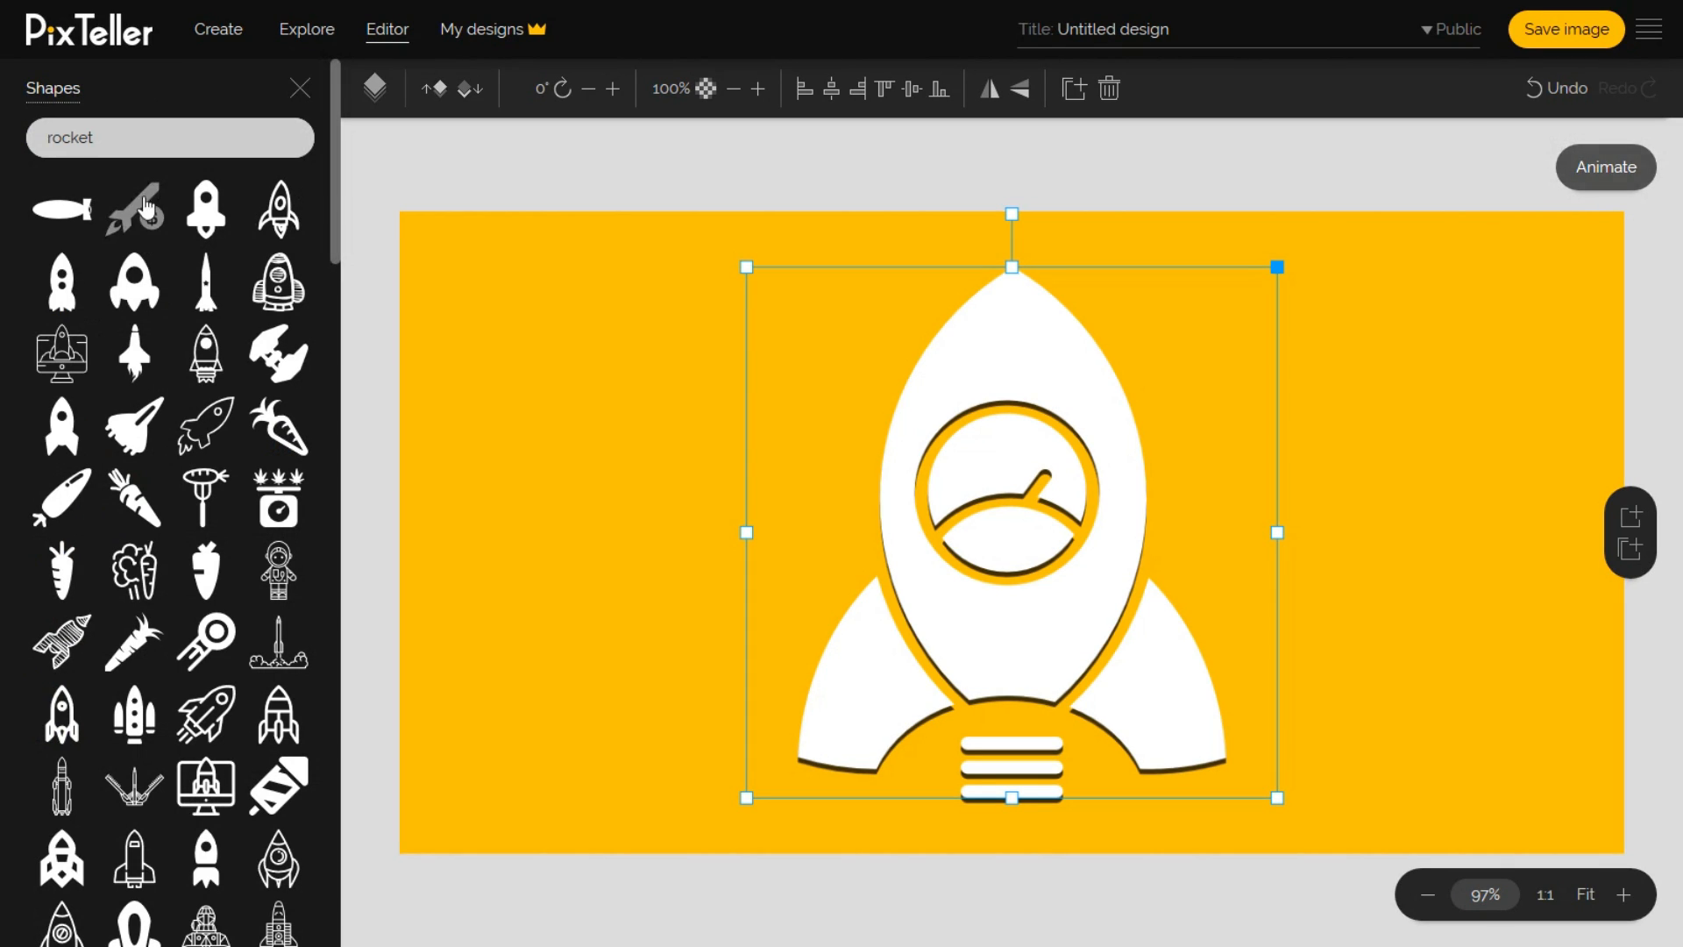
click(154, 139)
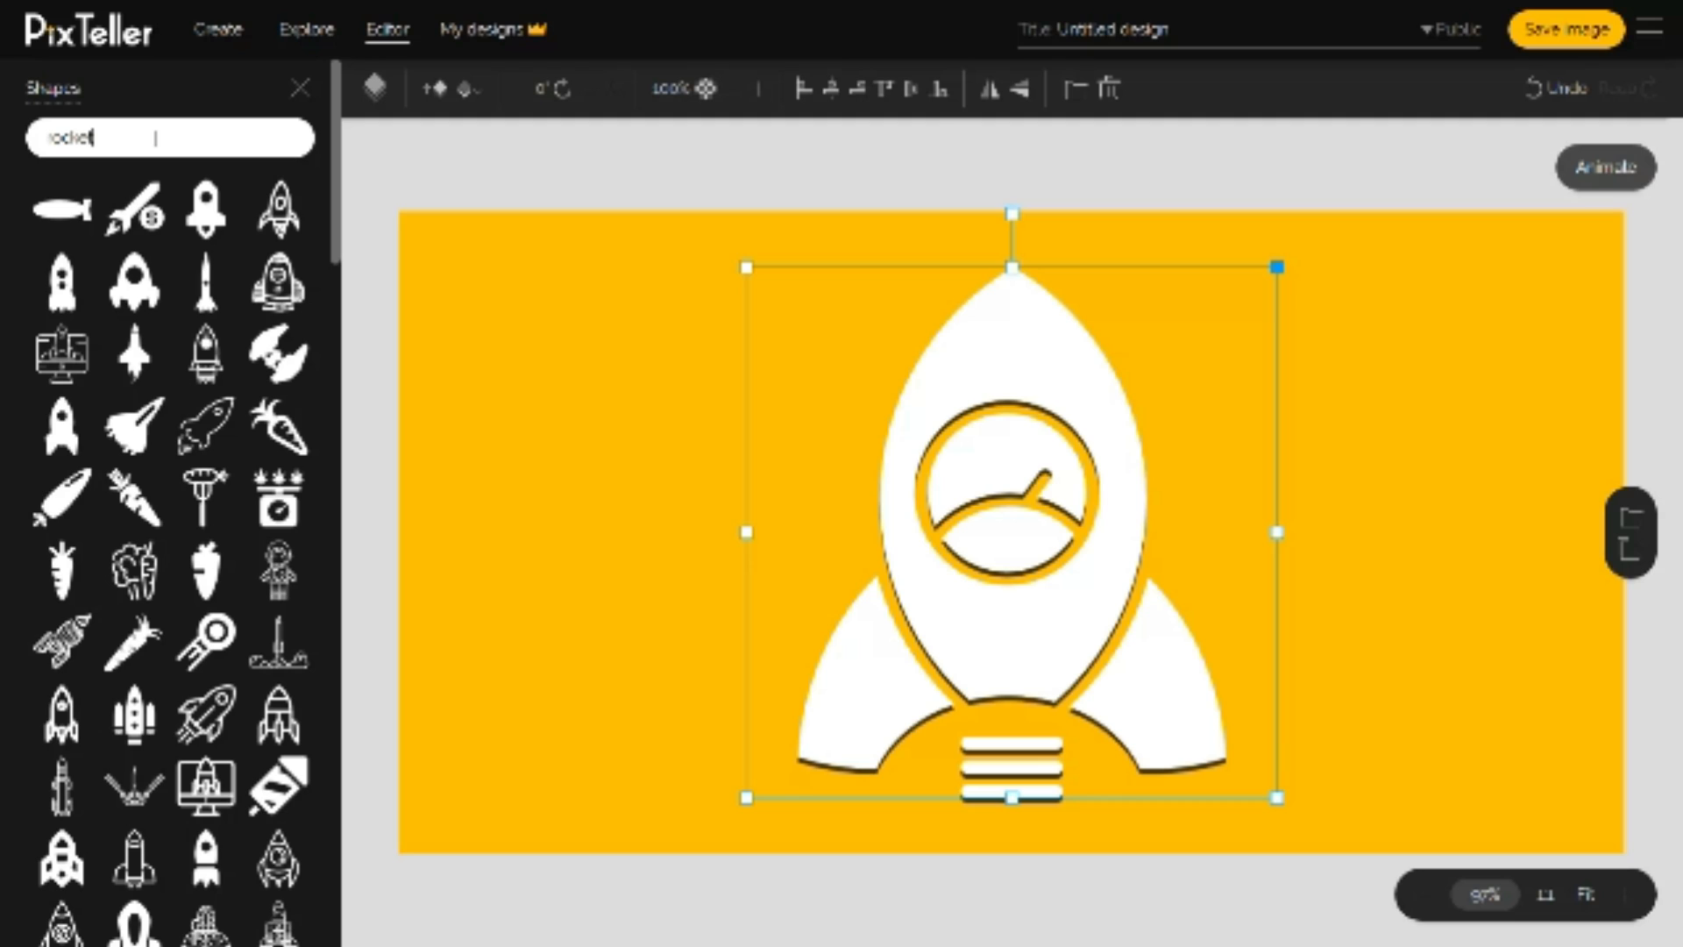
double_click(154, 139)
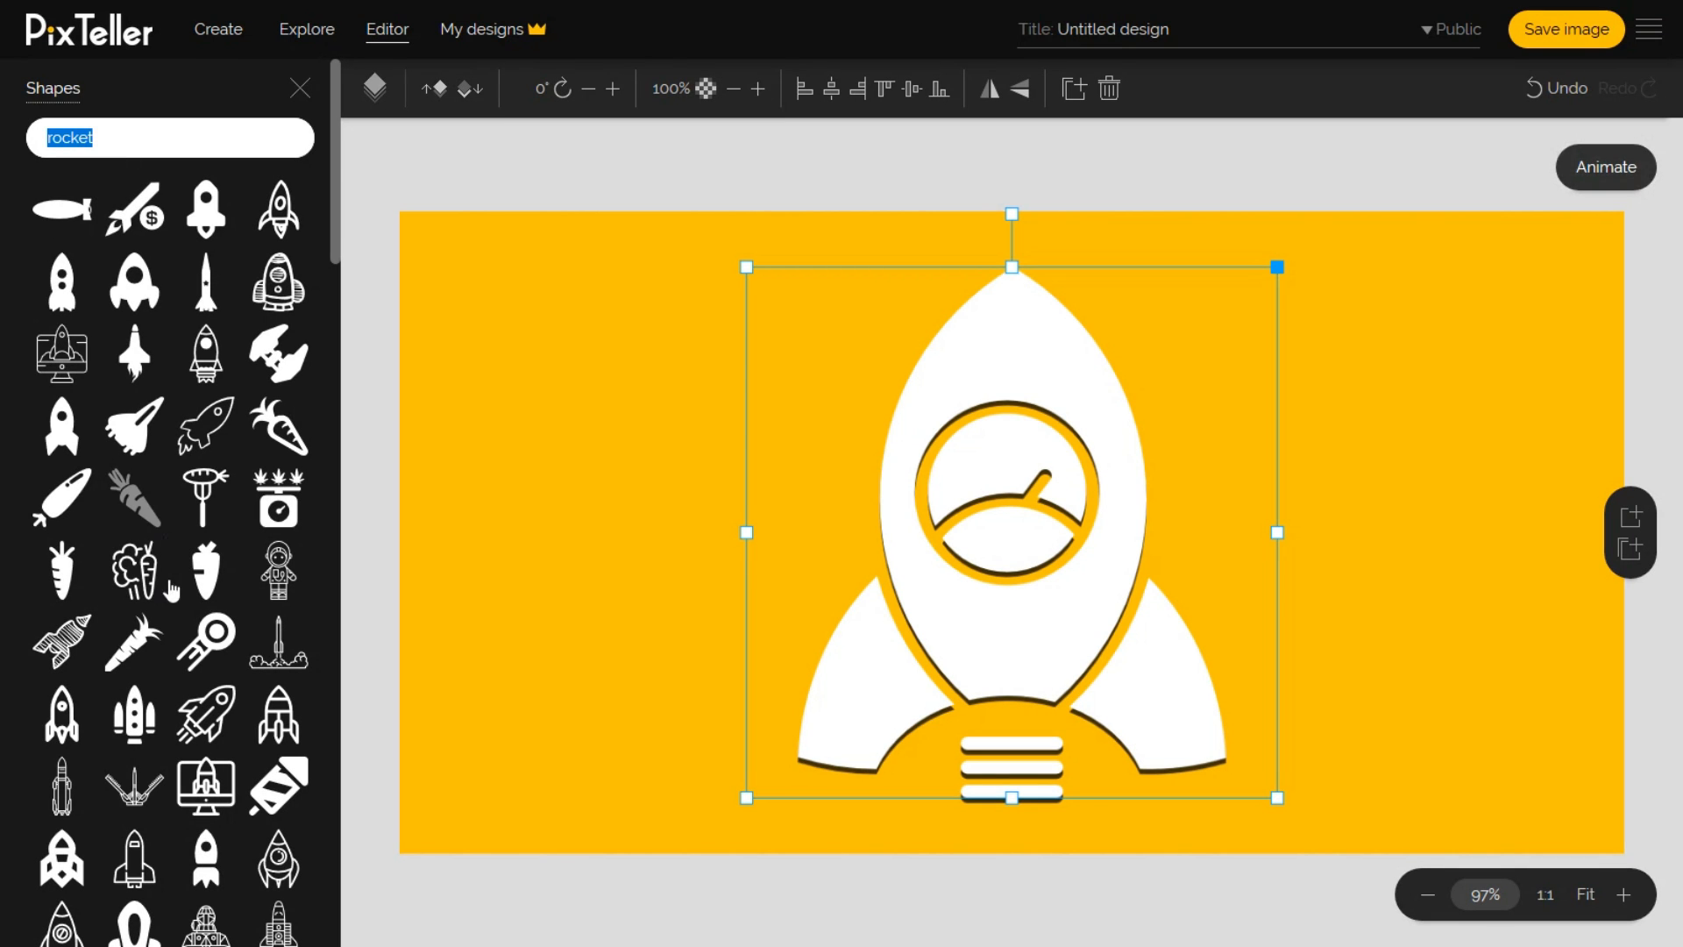
click(140, 284)
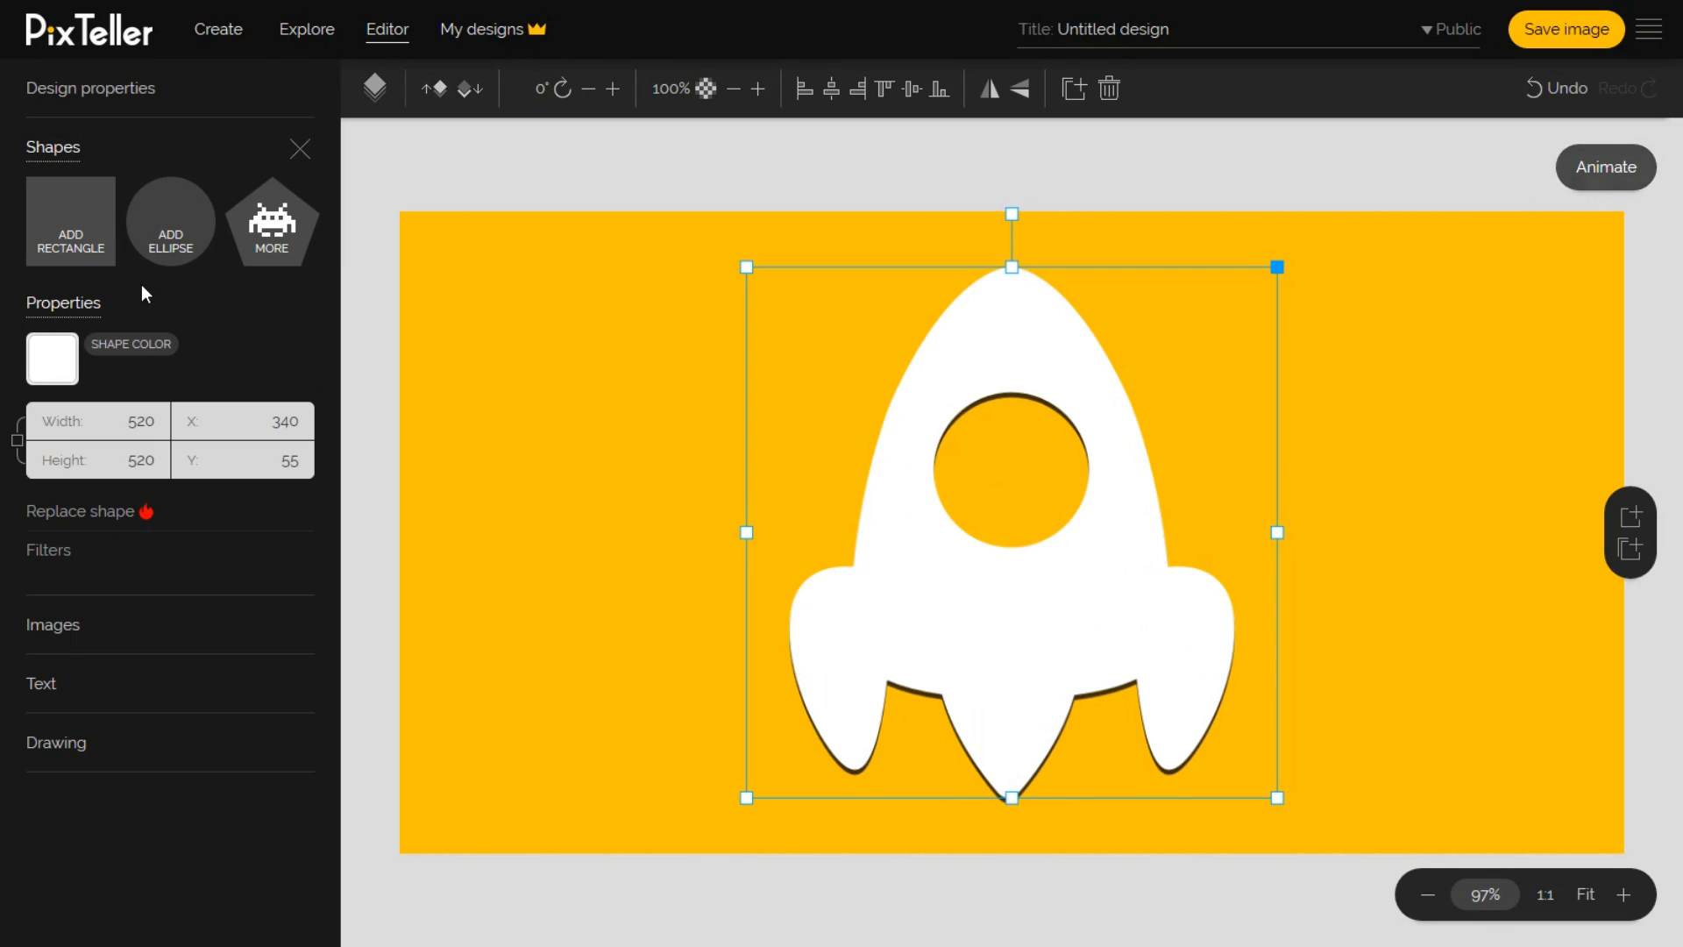
Search the replacement shapes for "facebook" and replace the rocket with the round Facebook logo.
click(81, 511)
scroll(203, 349, down, 5)
scroll(203, 349, up, 5)
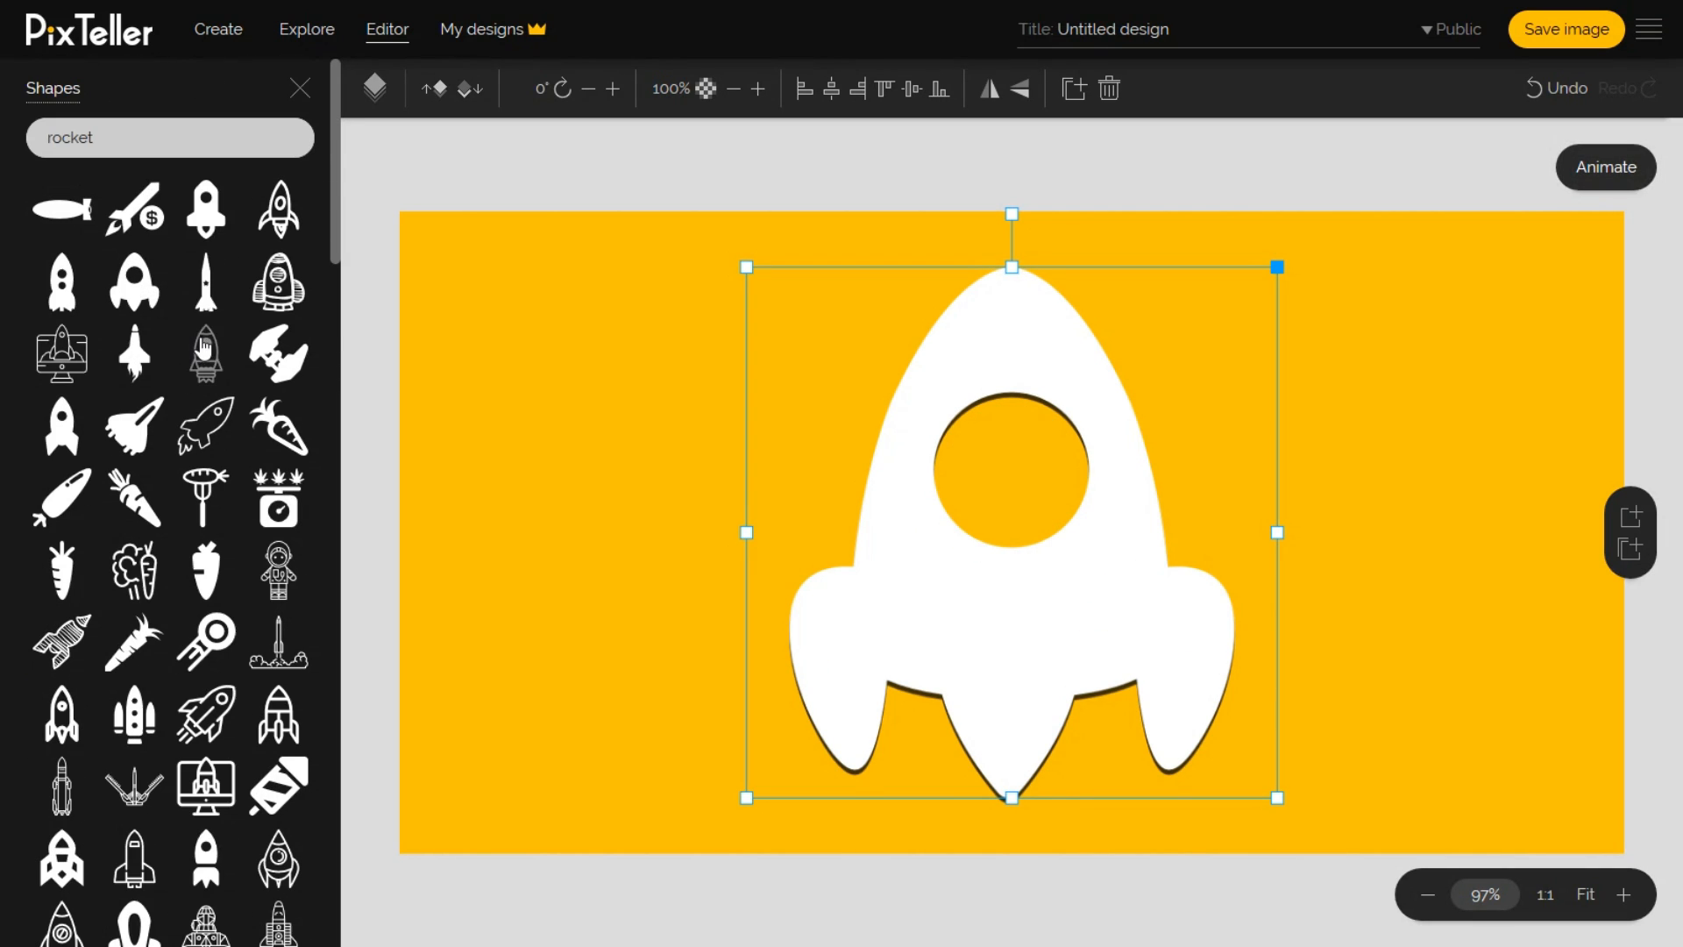
double_click(192, 150)
text(facebook)
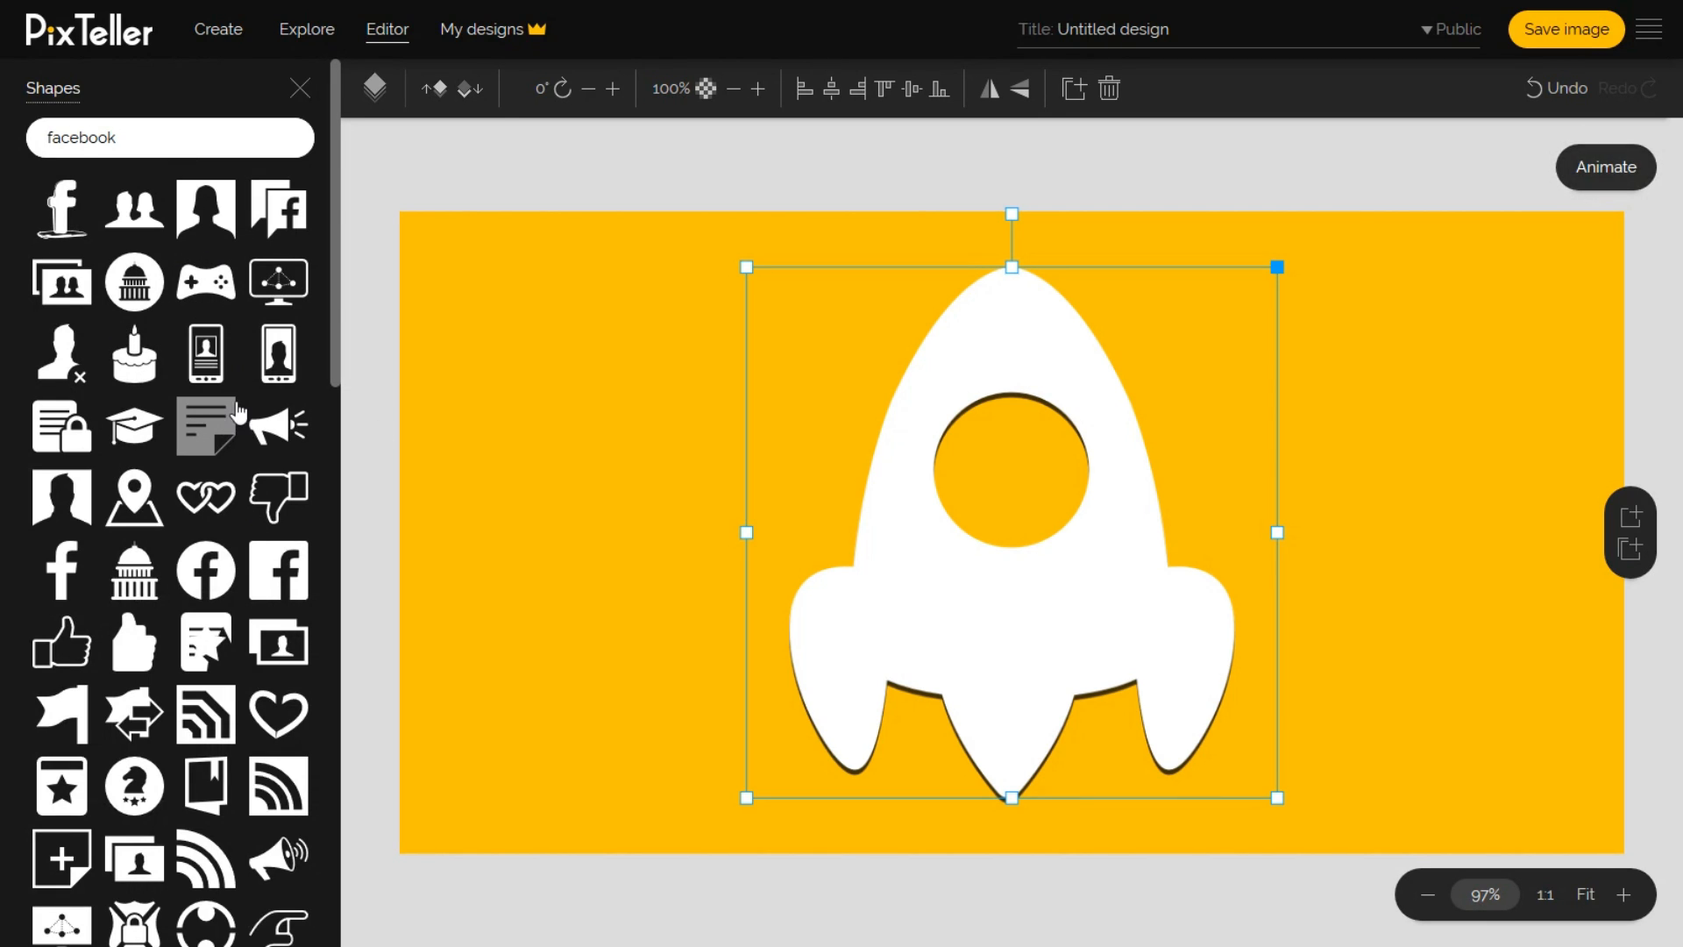
click(199, 567)
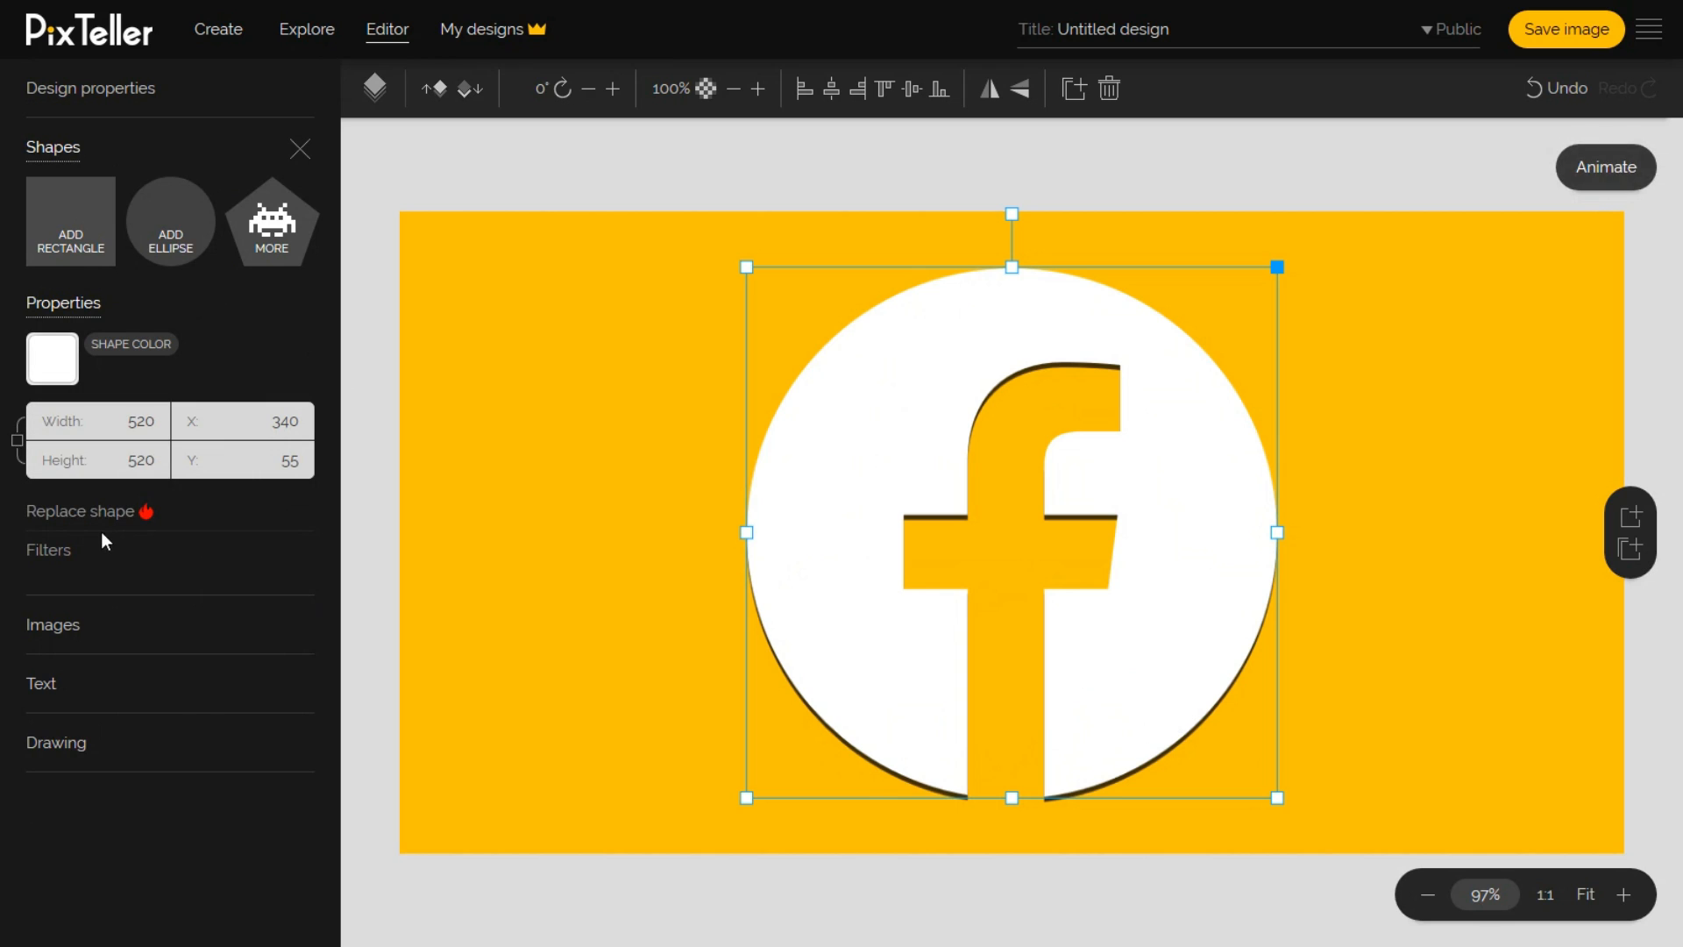
Clear the shape search and replace the Facebook logo with the basic hexagon.
click(83, 512)
double_click(157, 138)
key(BackSpace)
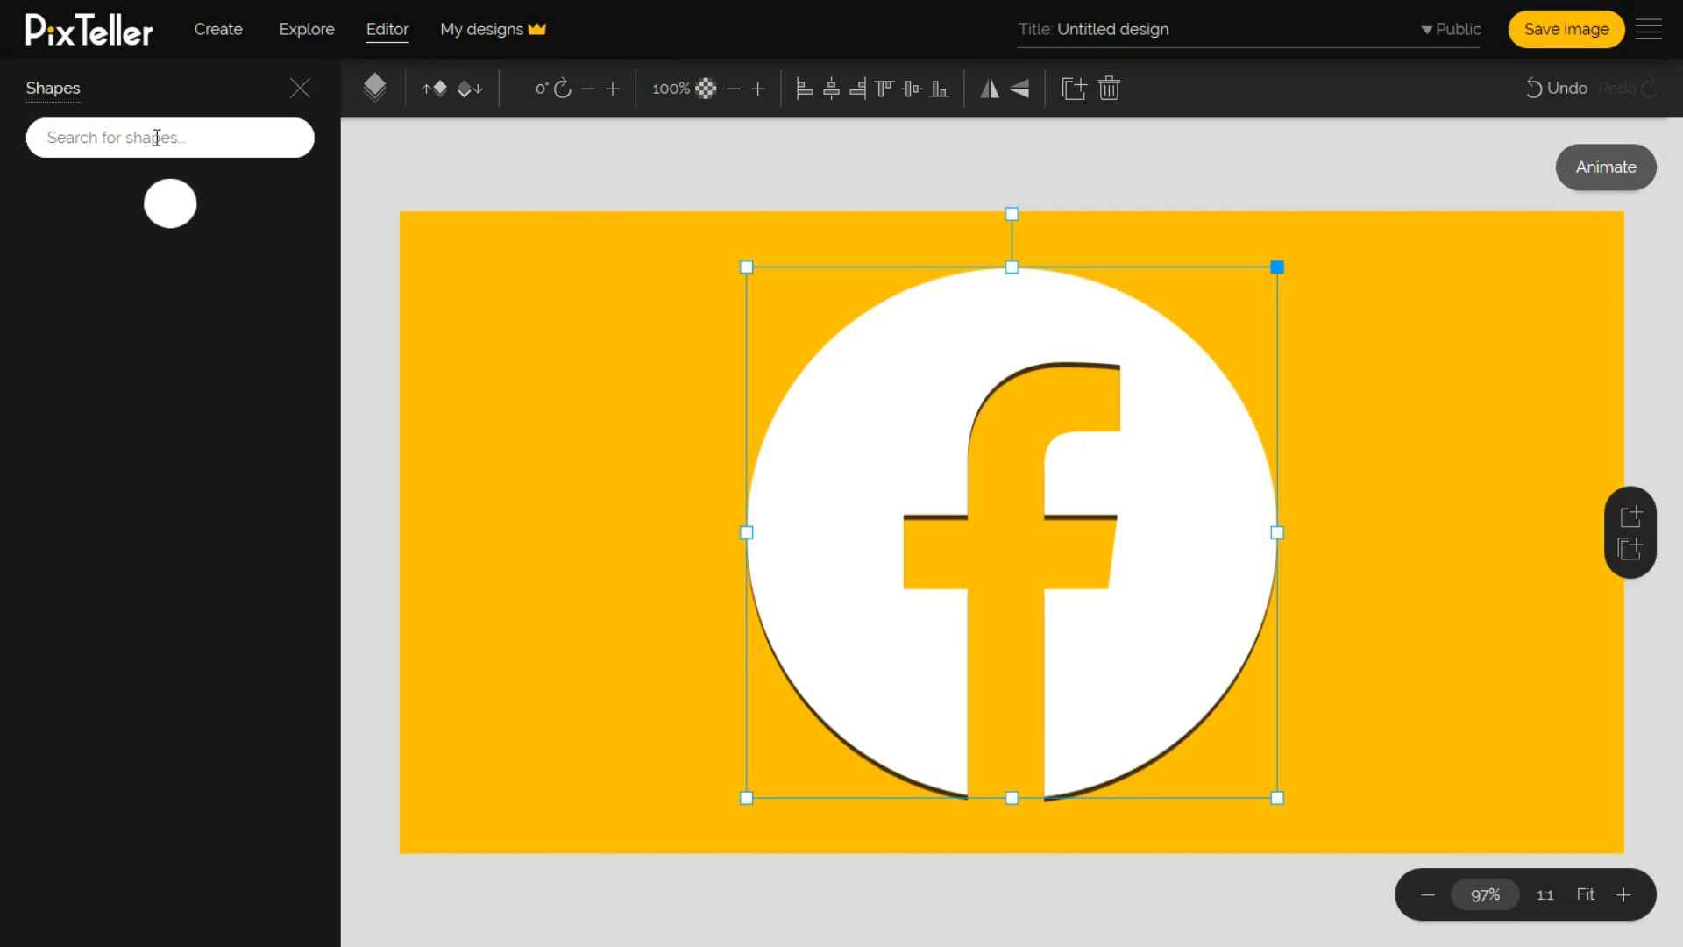
scroll(268, 520, down, 1)
scroll(268, 520, down, 2)
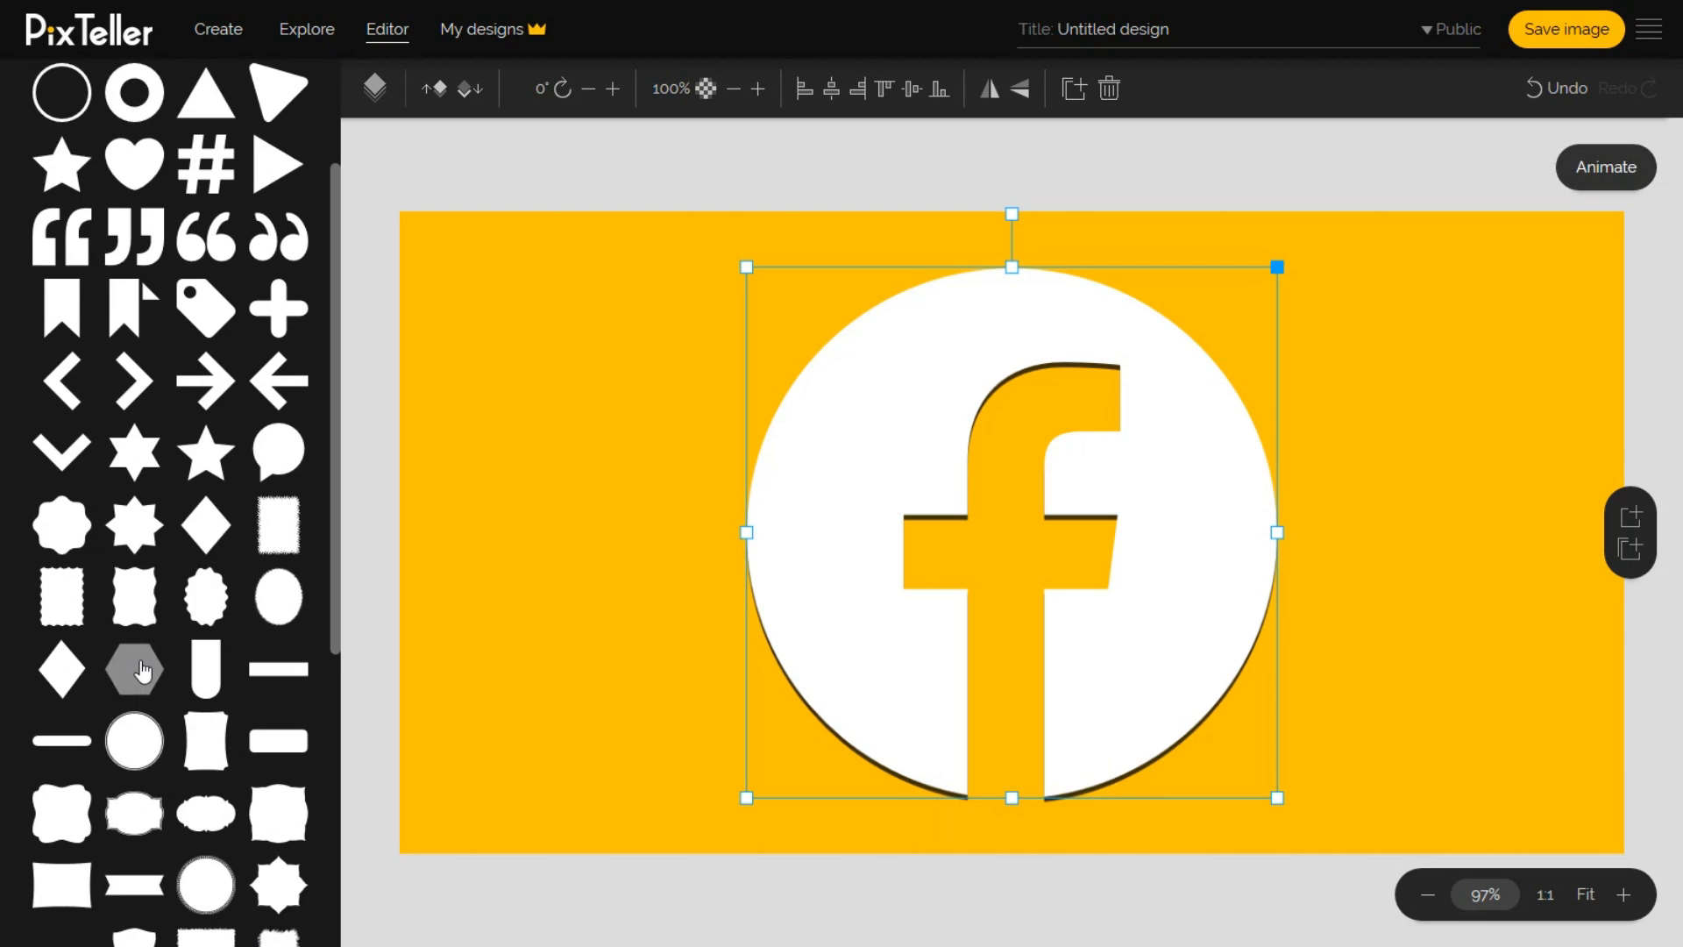
click(134, 668)
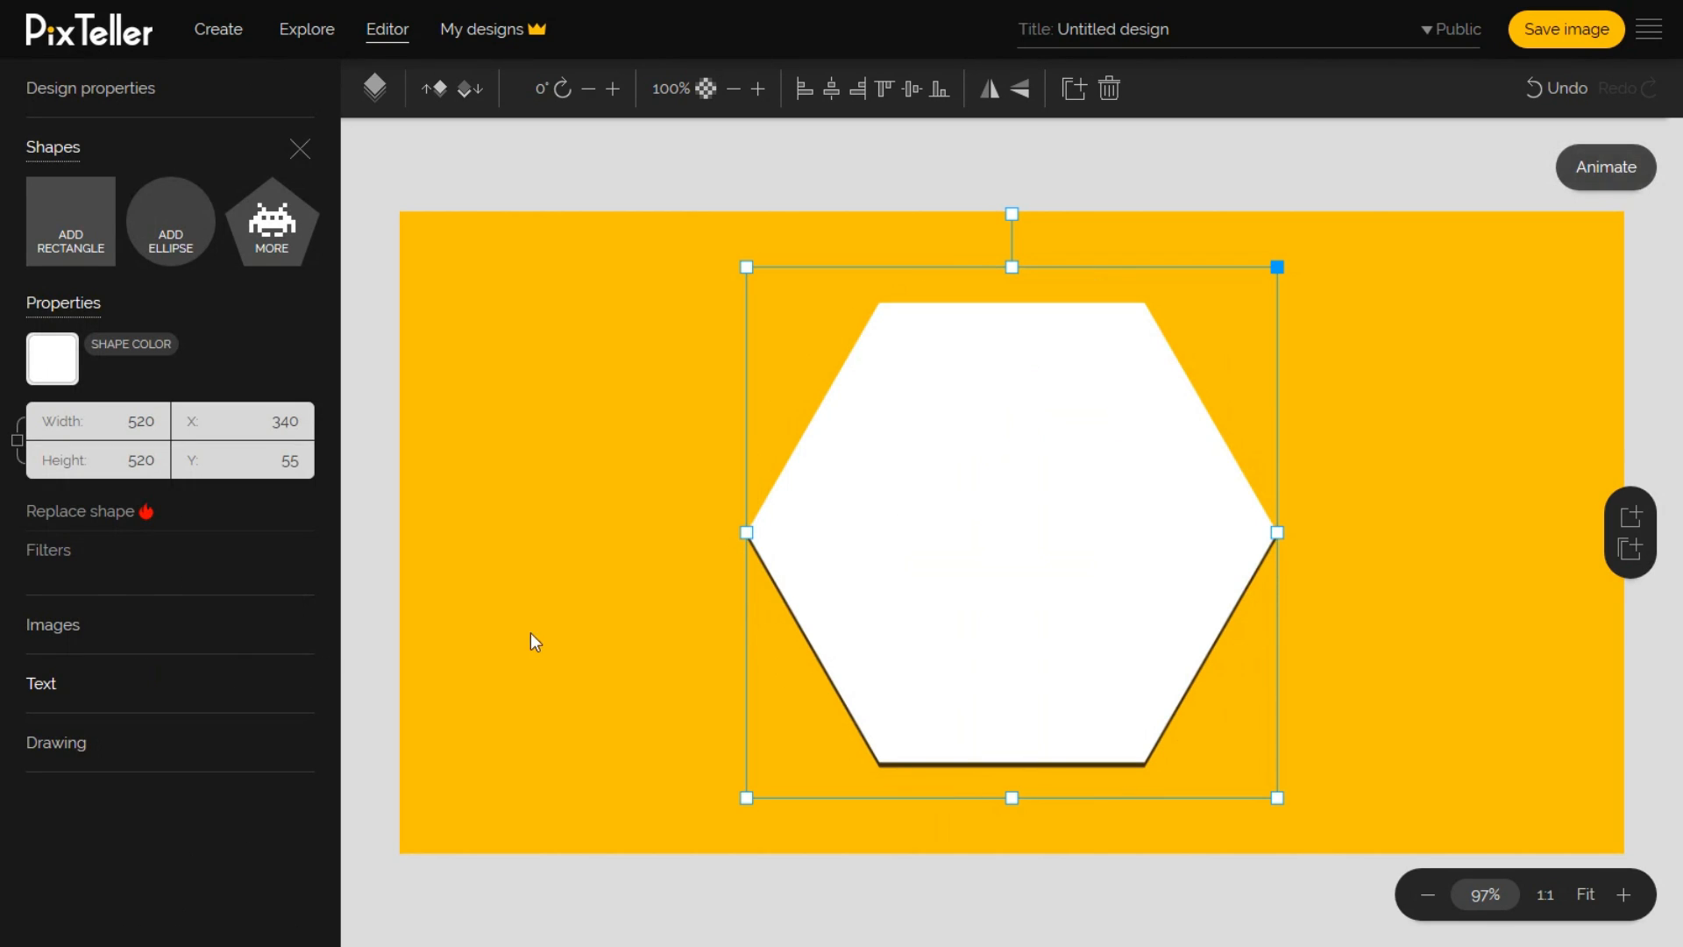
Open the library for adding an image, look at the upload option and return to the image search.
click(70, 635)
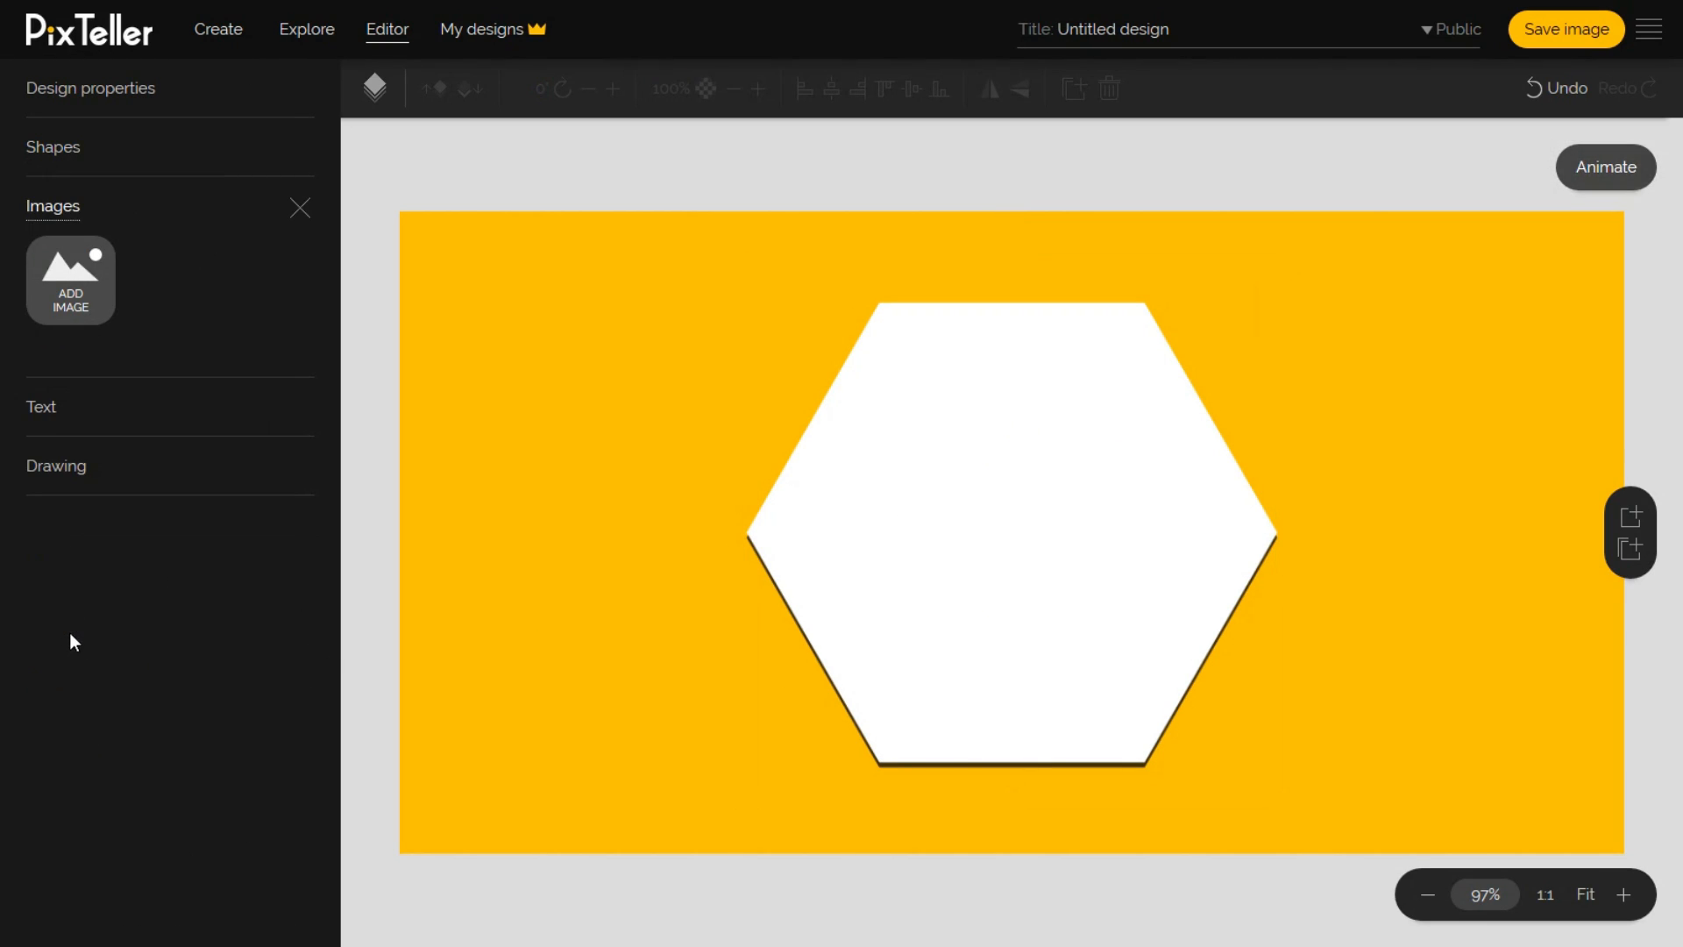
click(92, 283)
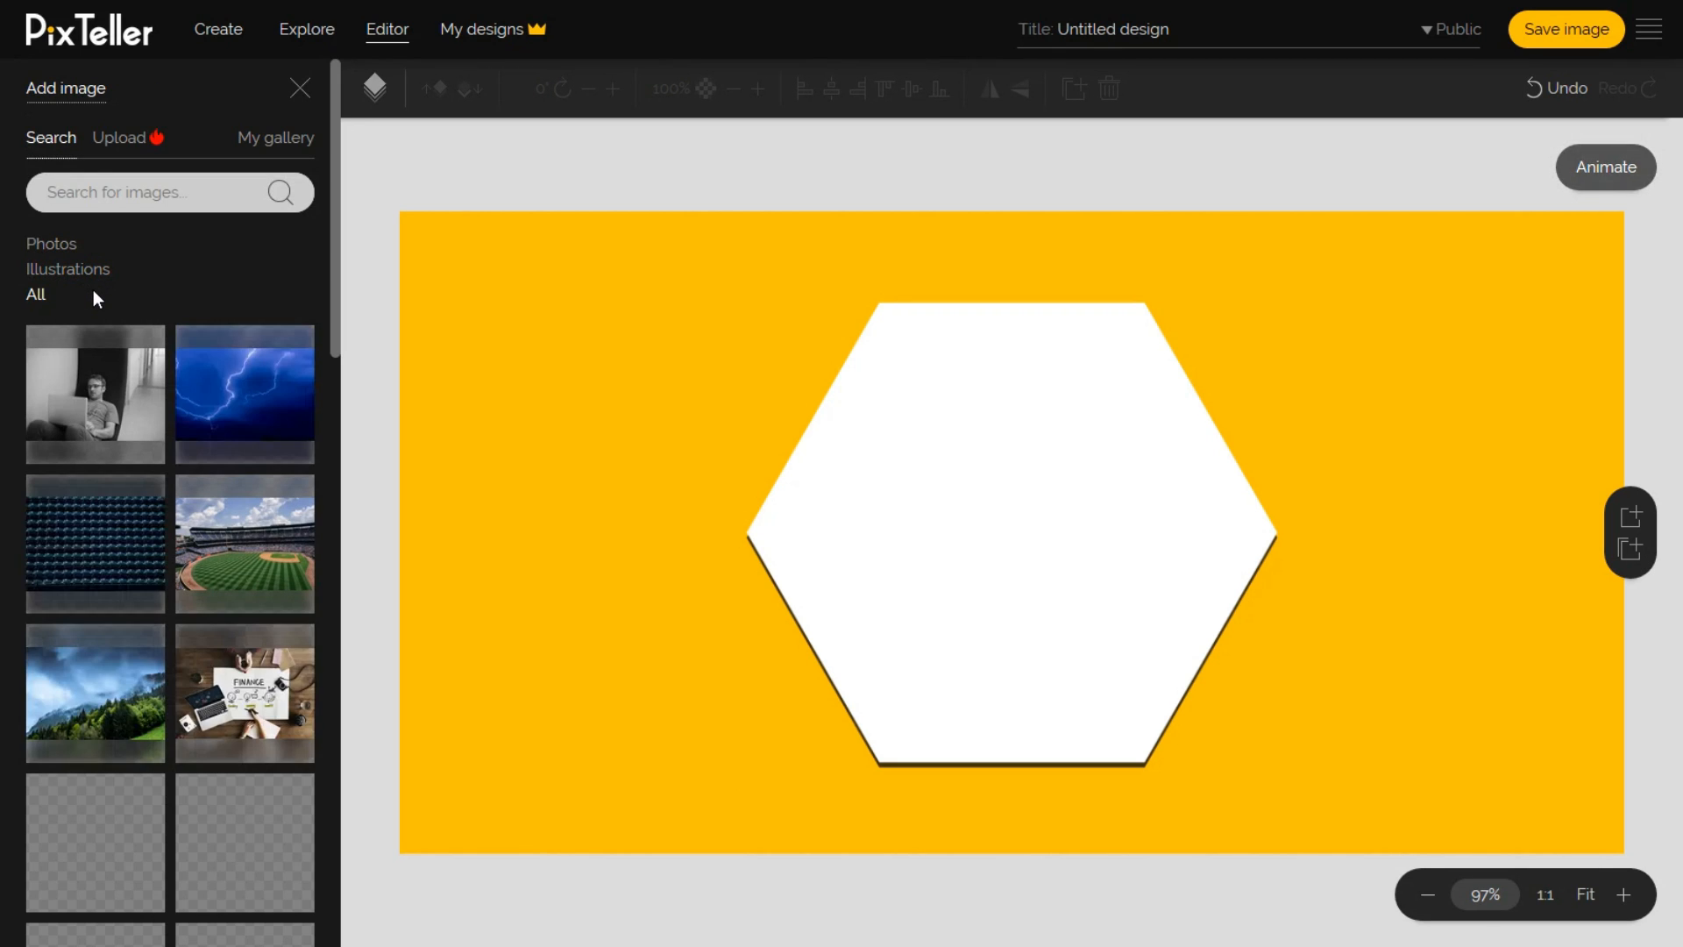
mouse_move(136, 504)
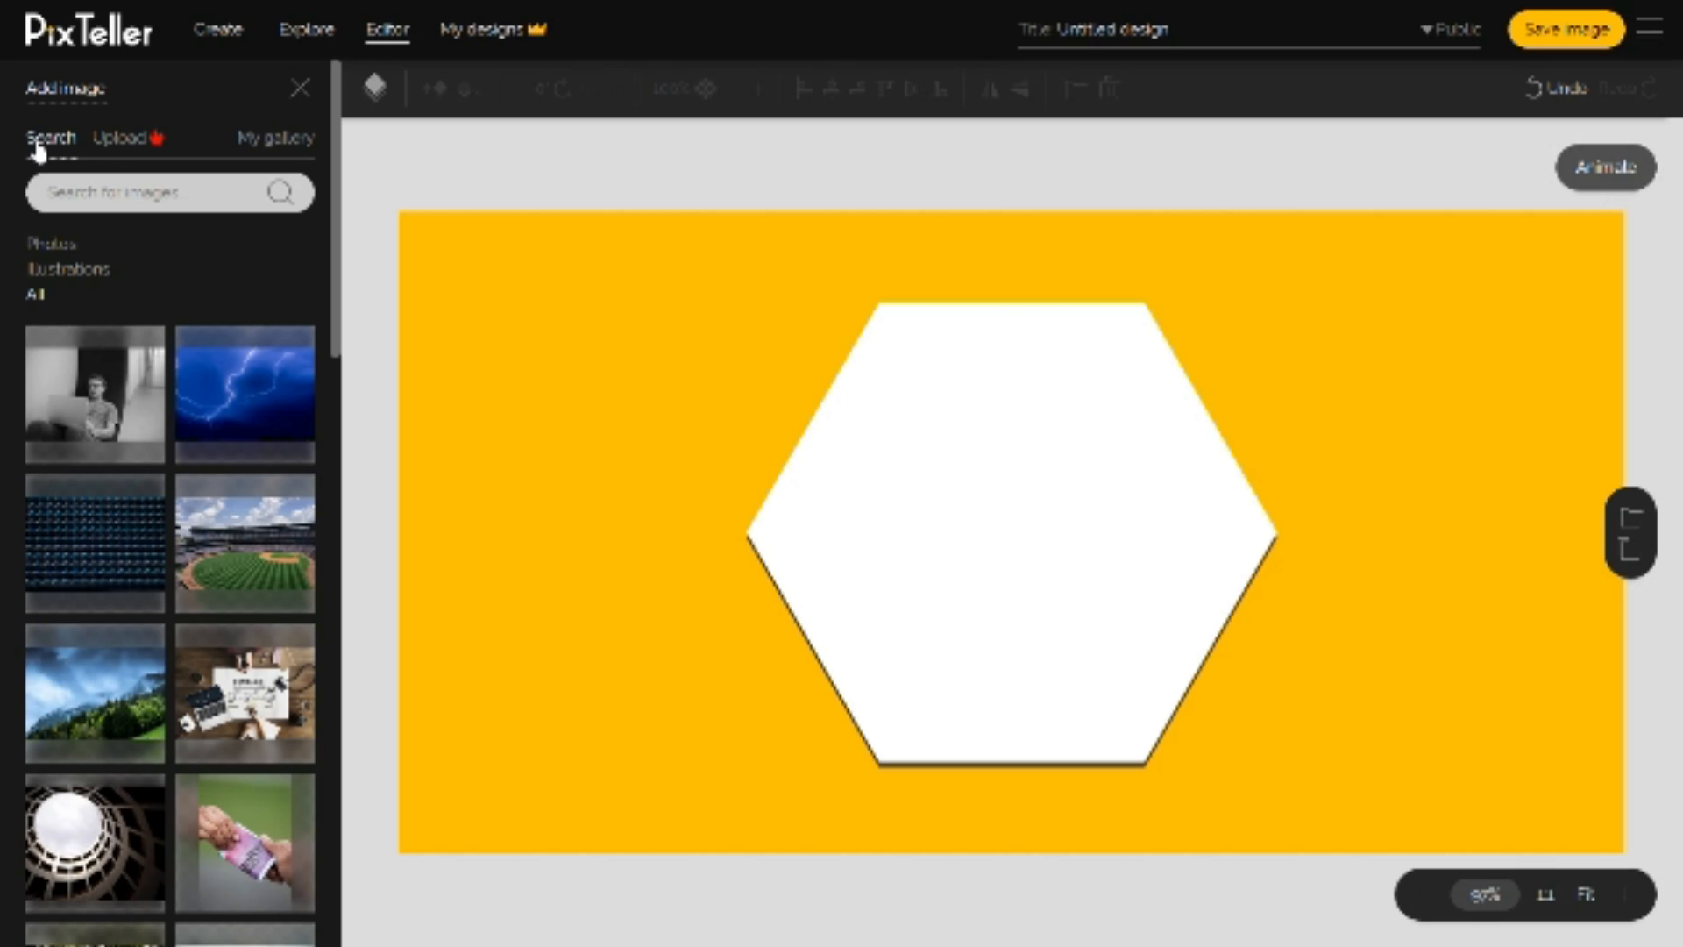
click(120, 154)
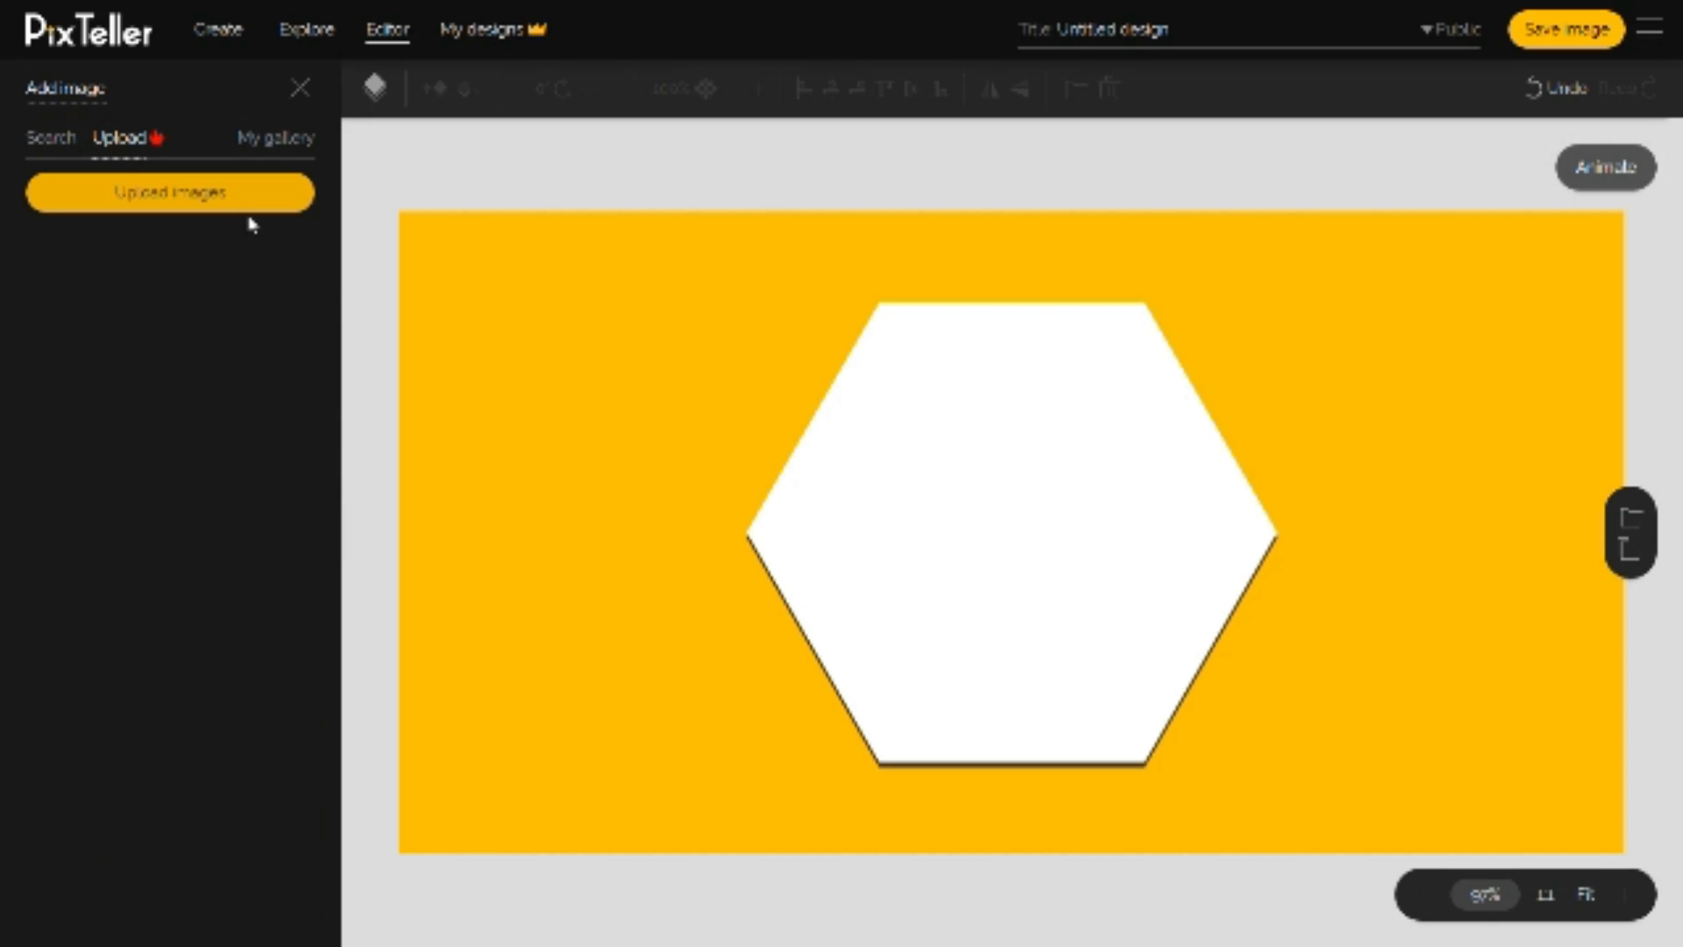
click(53, 141)
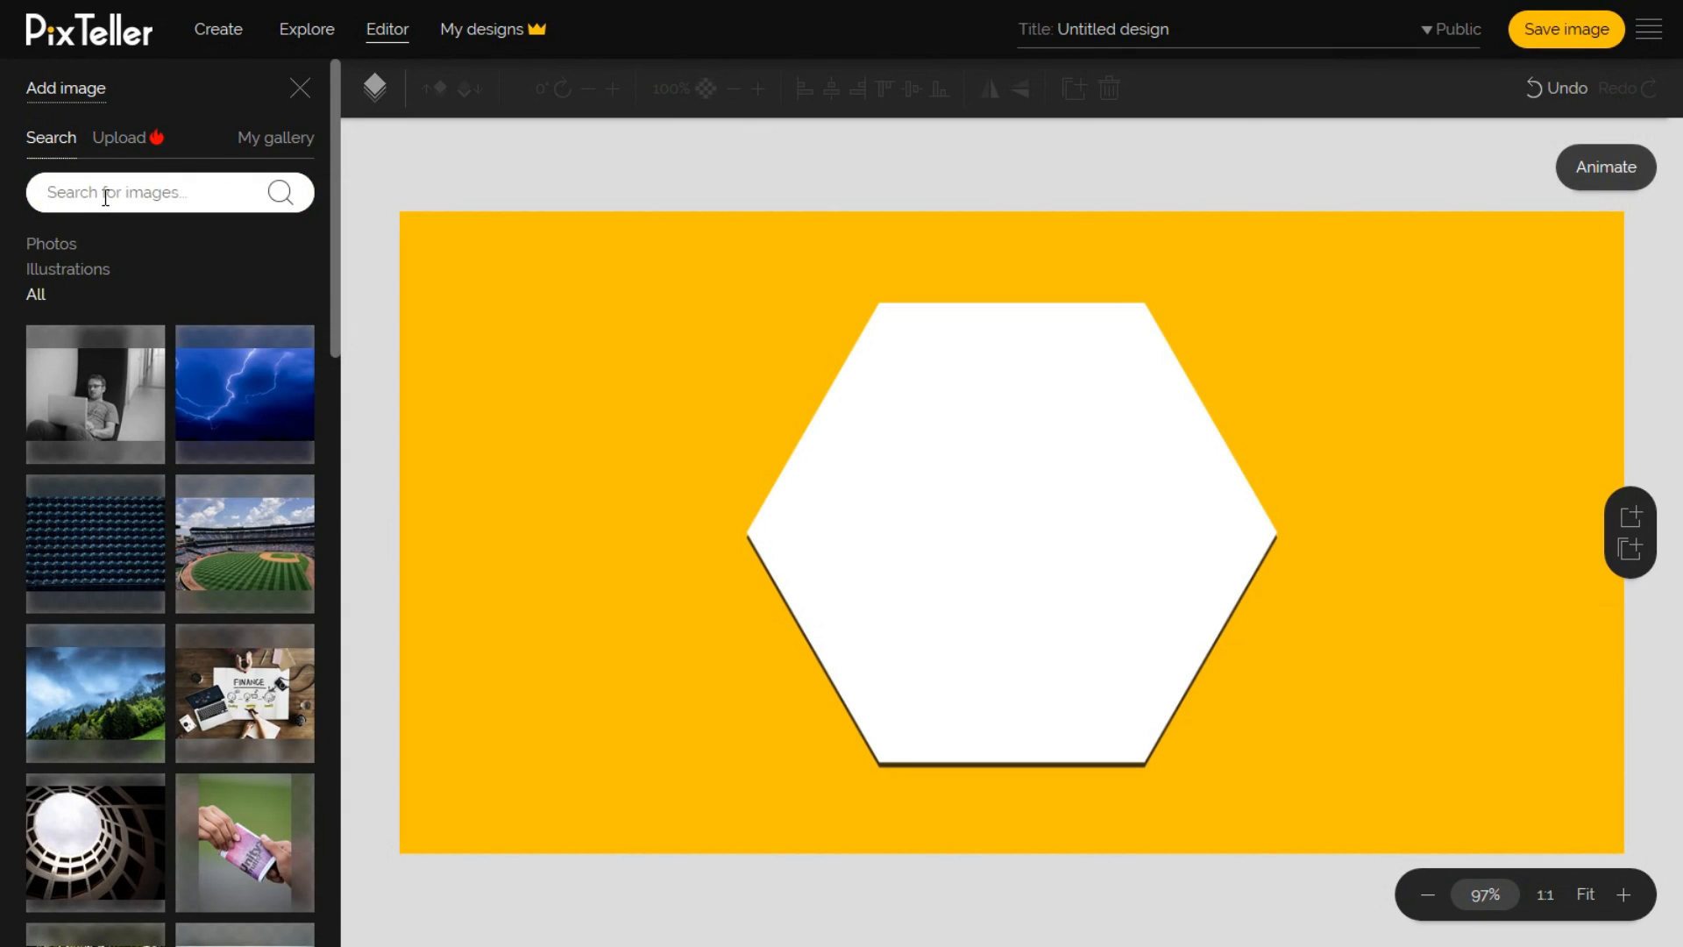
Save the black-and-white photo of the man with a laptop to the gallery and view the gallery.
click(103, 198)
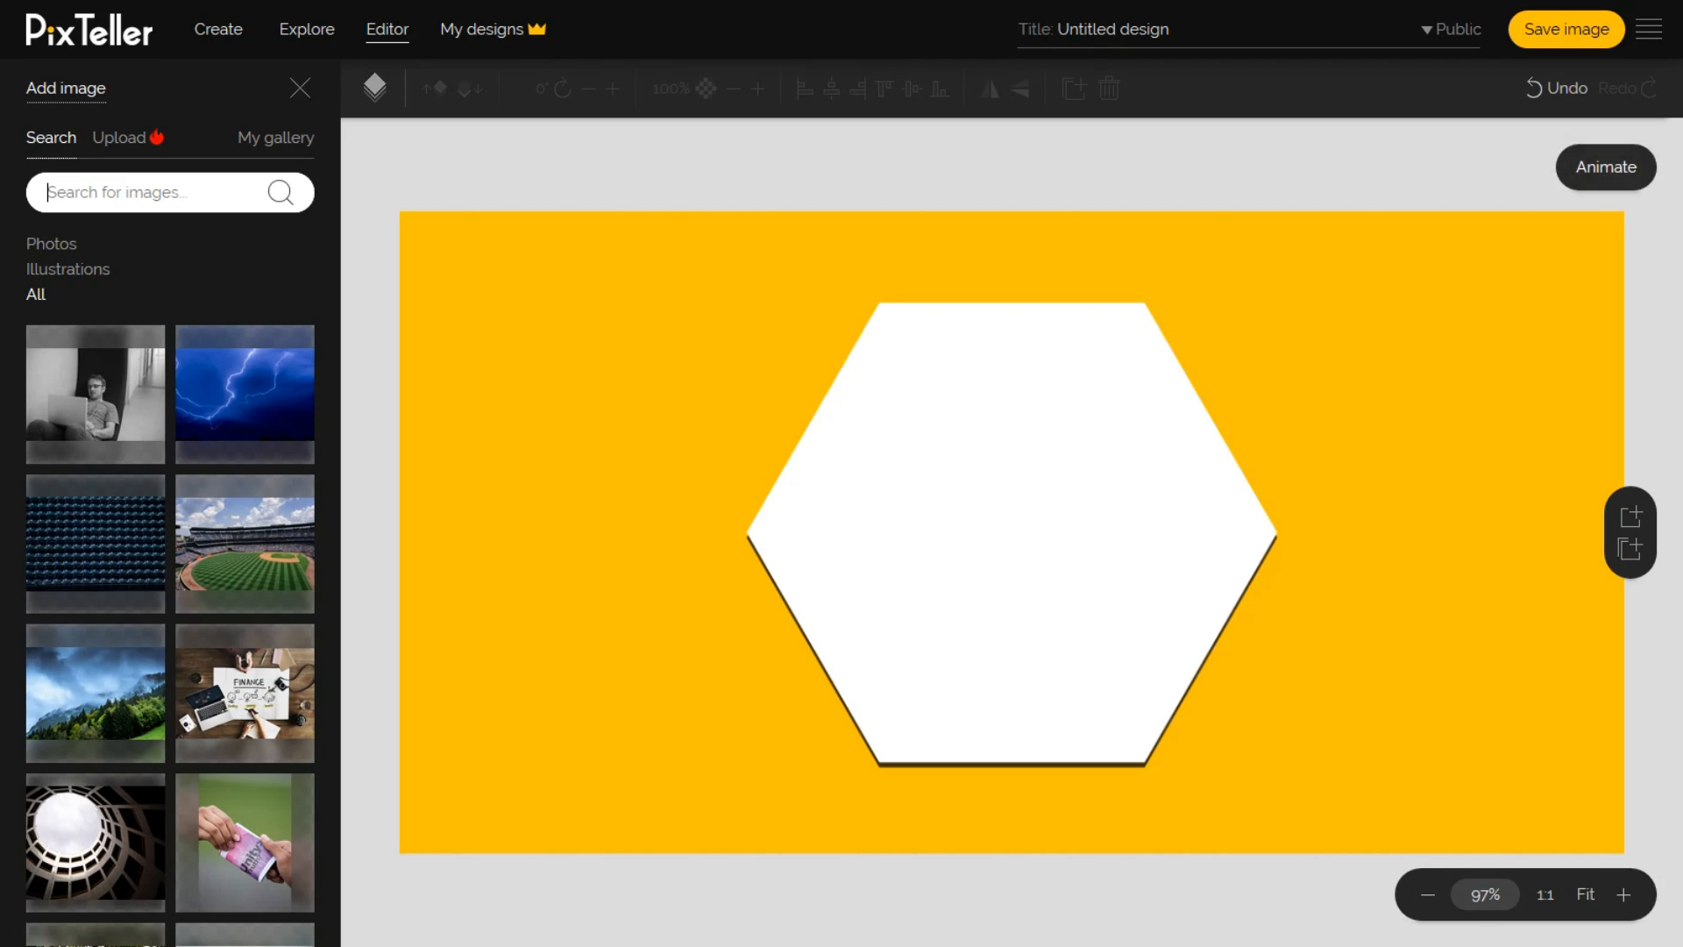
mouse_move(140, 381)
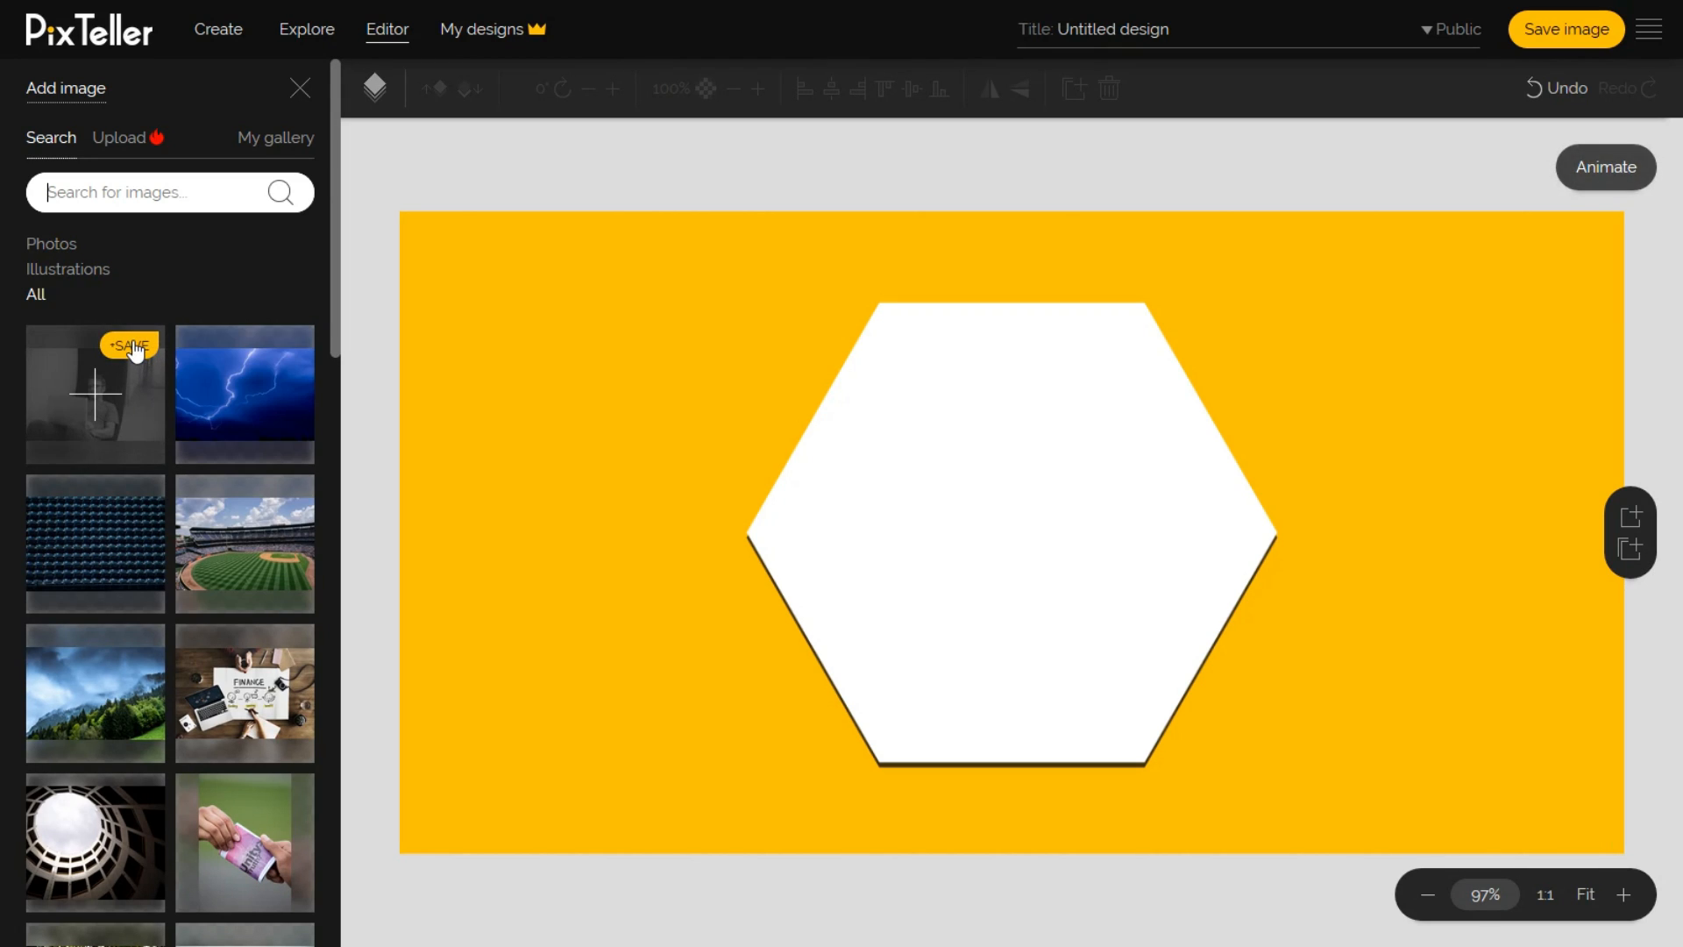
click(134, 349)
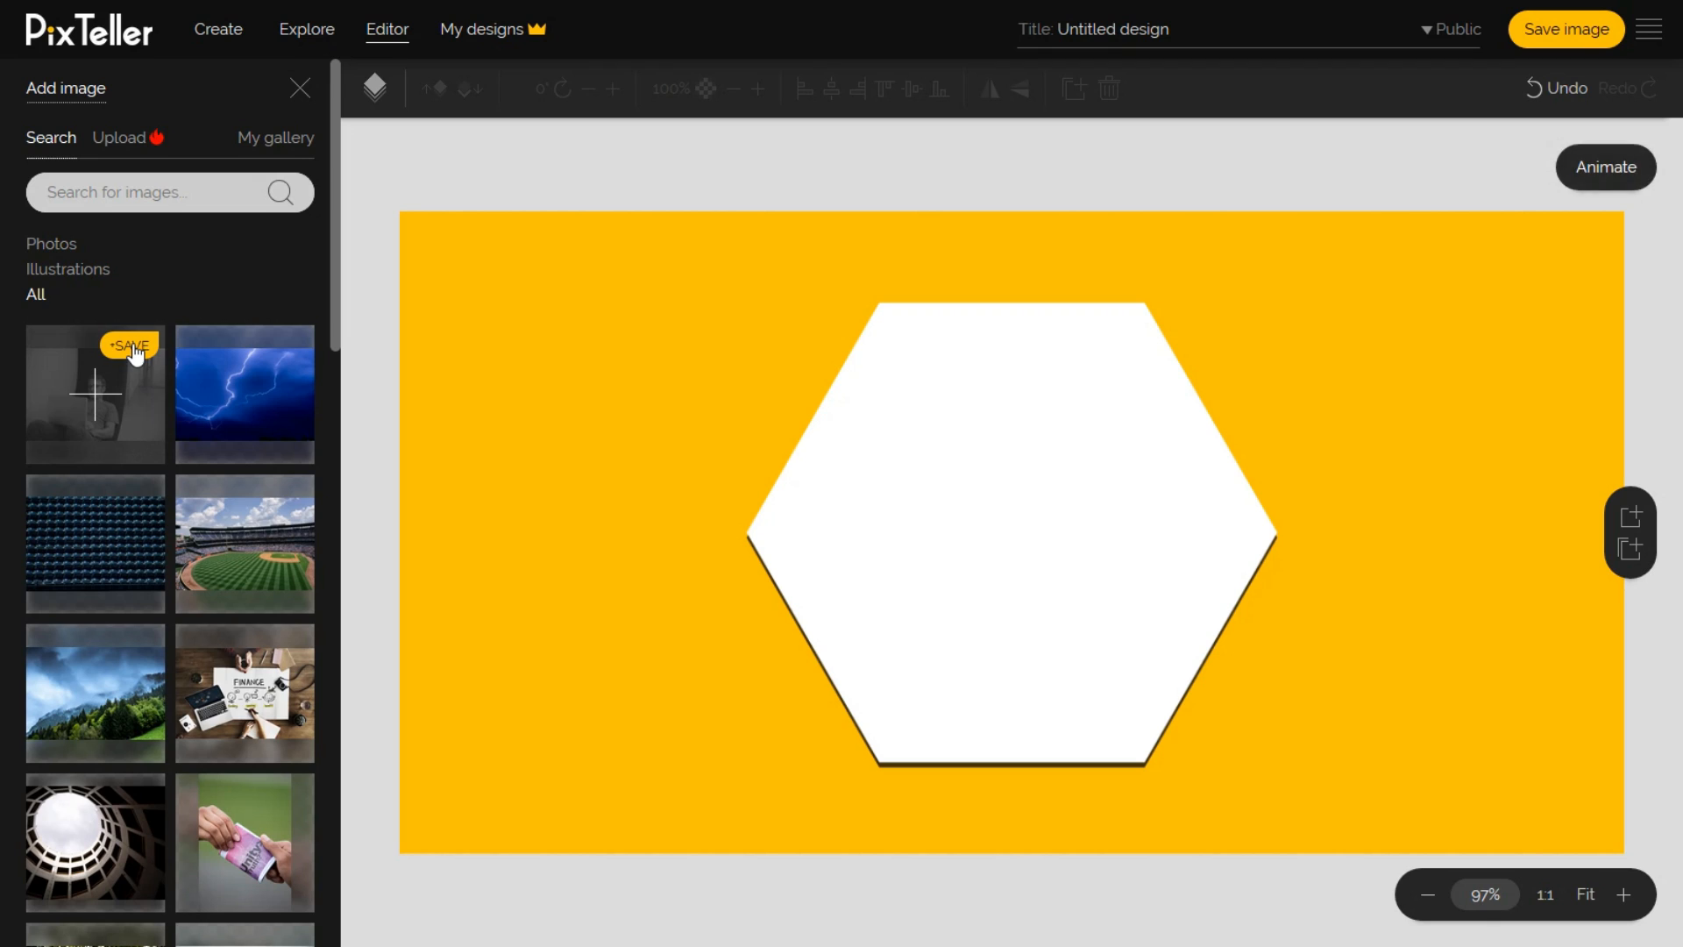
click(275, 146)
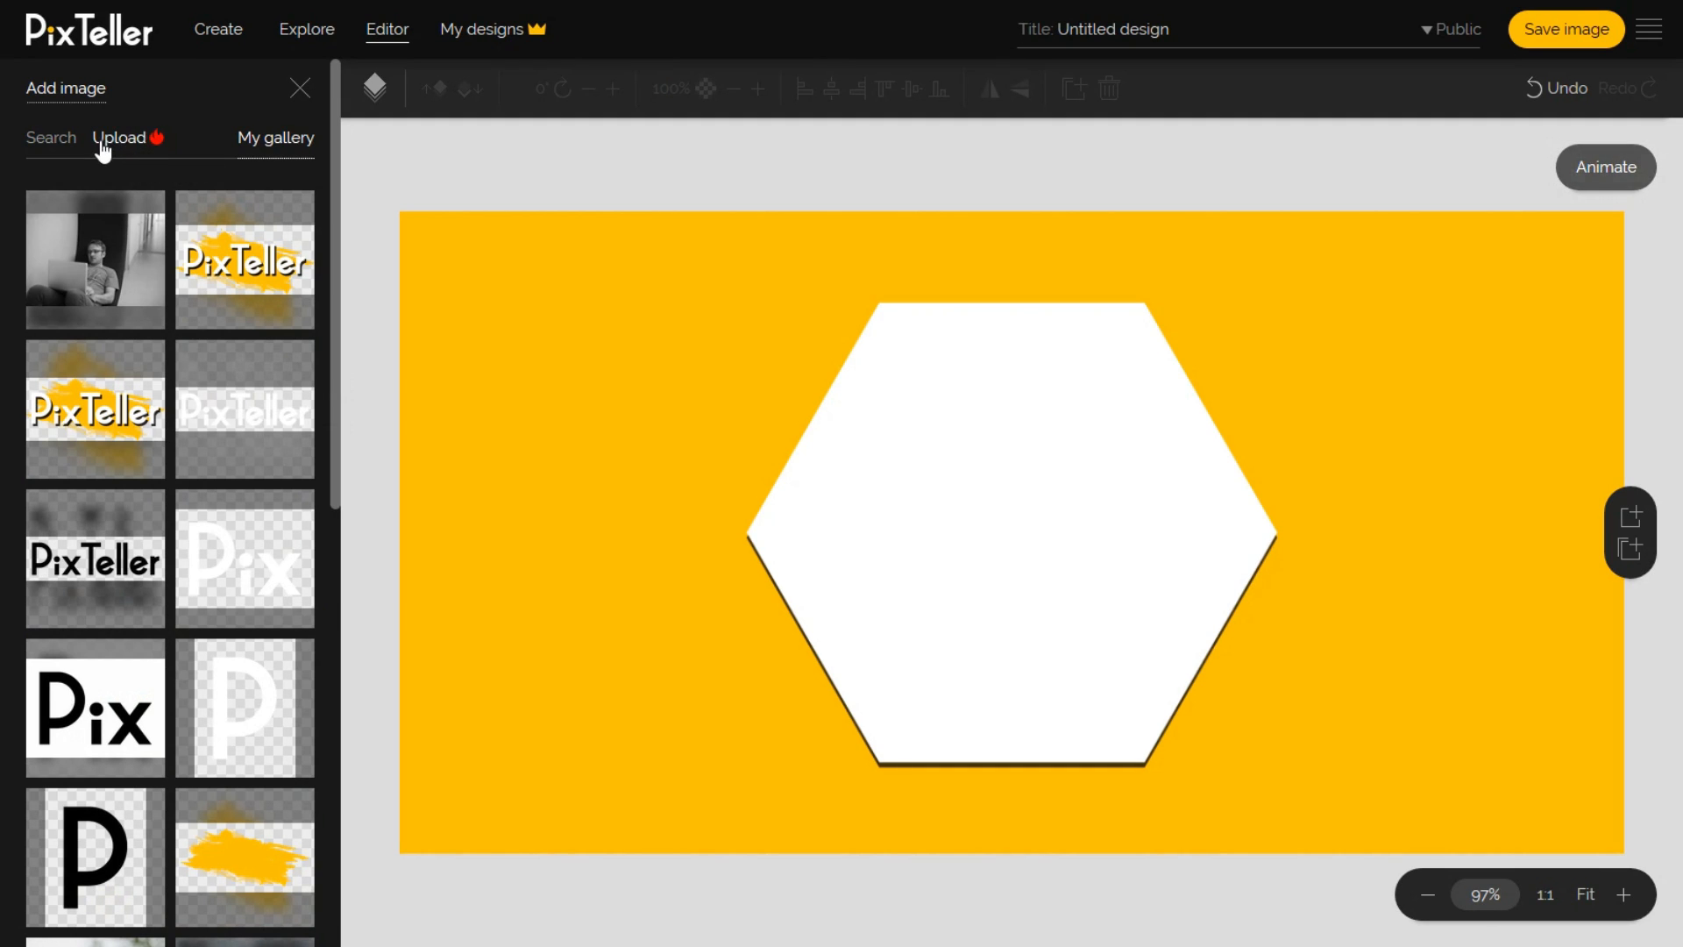
Search the image library for "rocket".
click(70, 144)
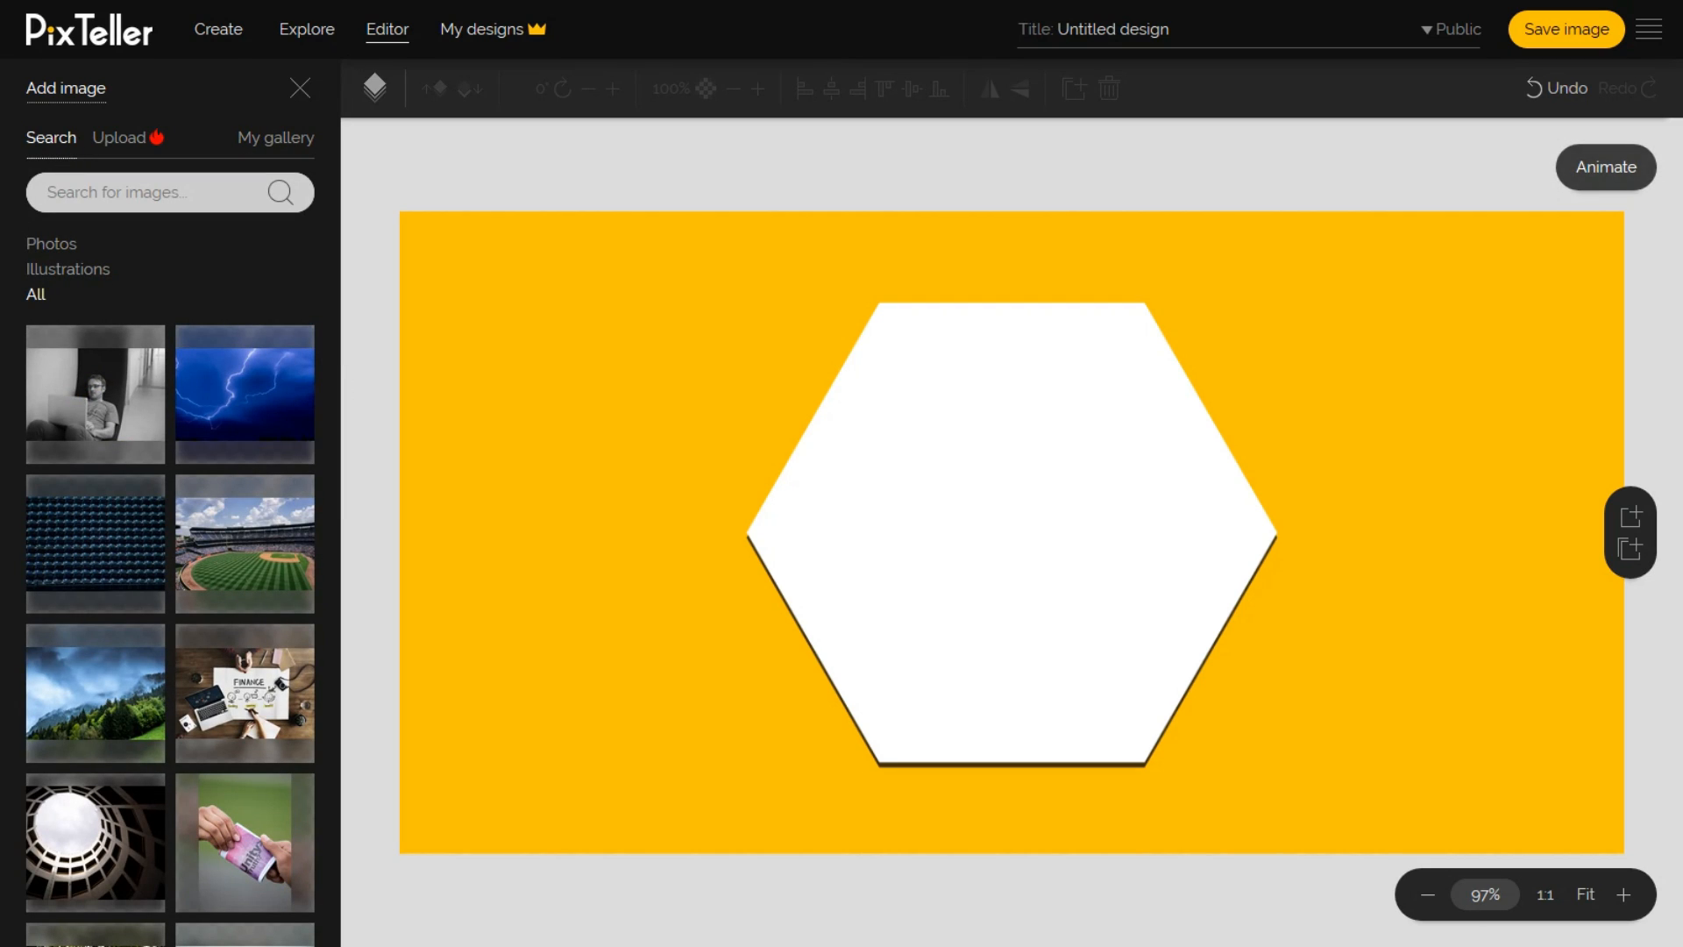
click(164, 195)
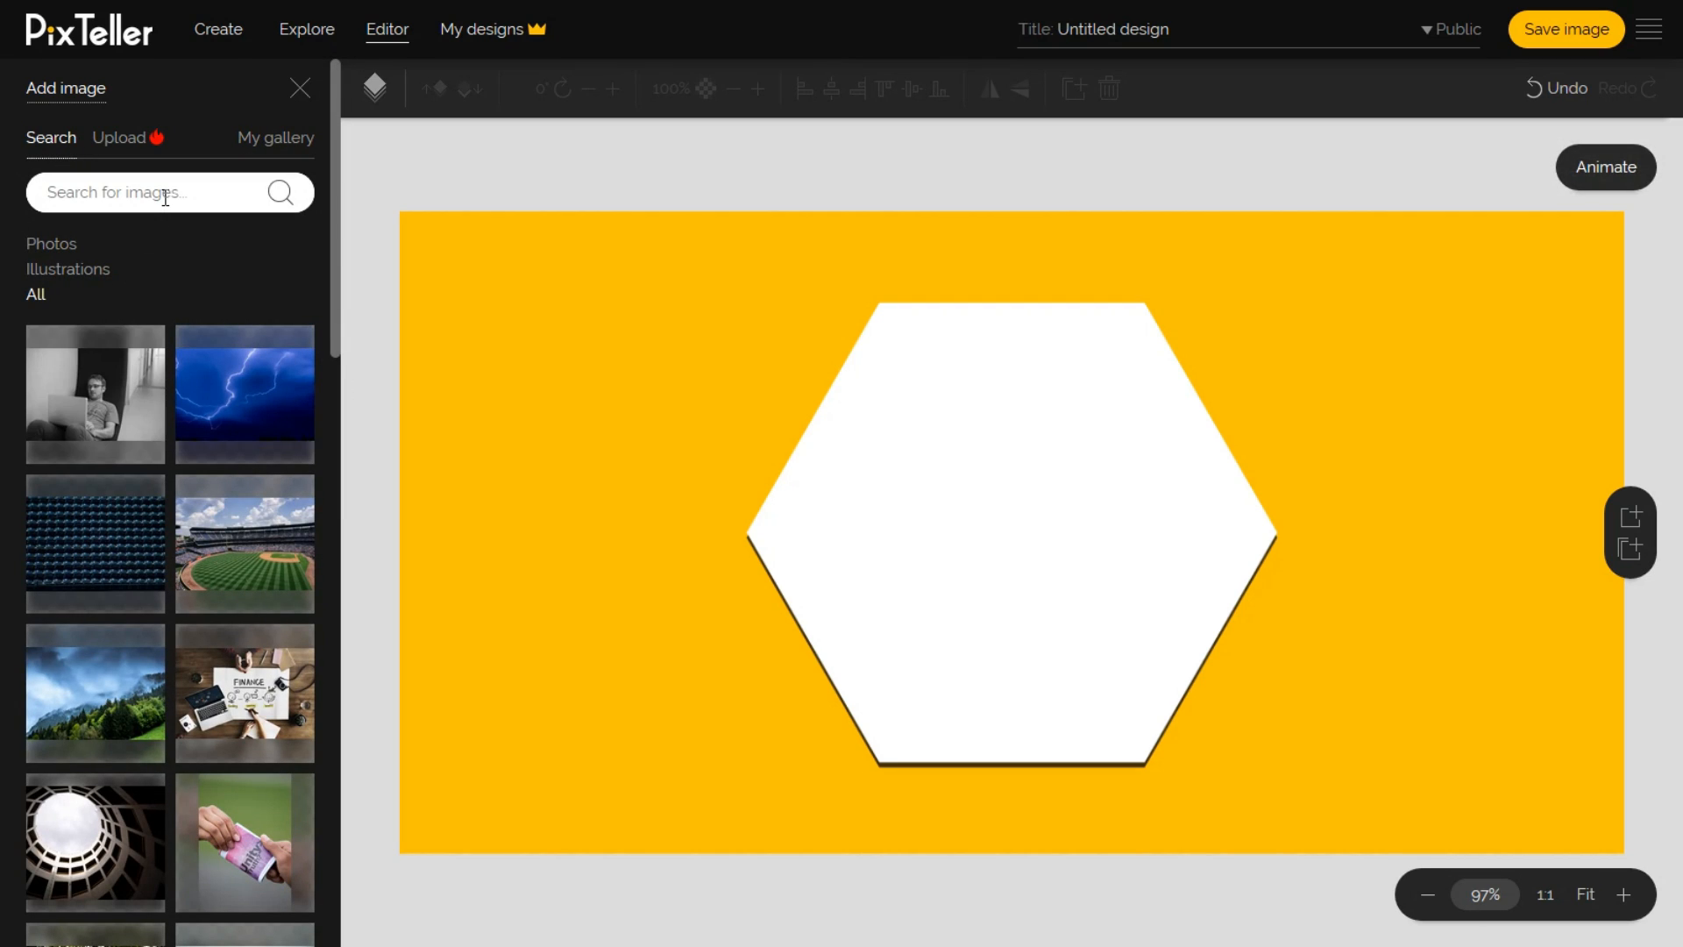
text(rocket)
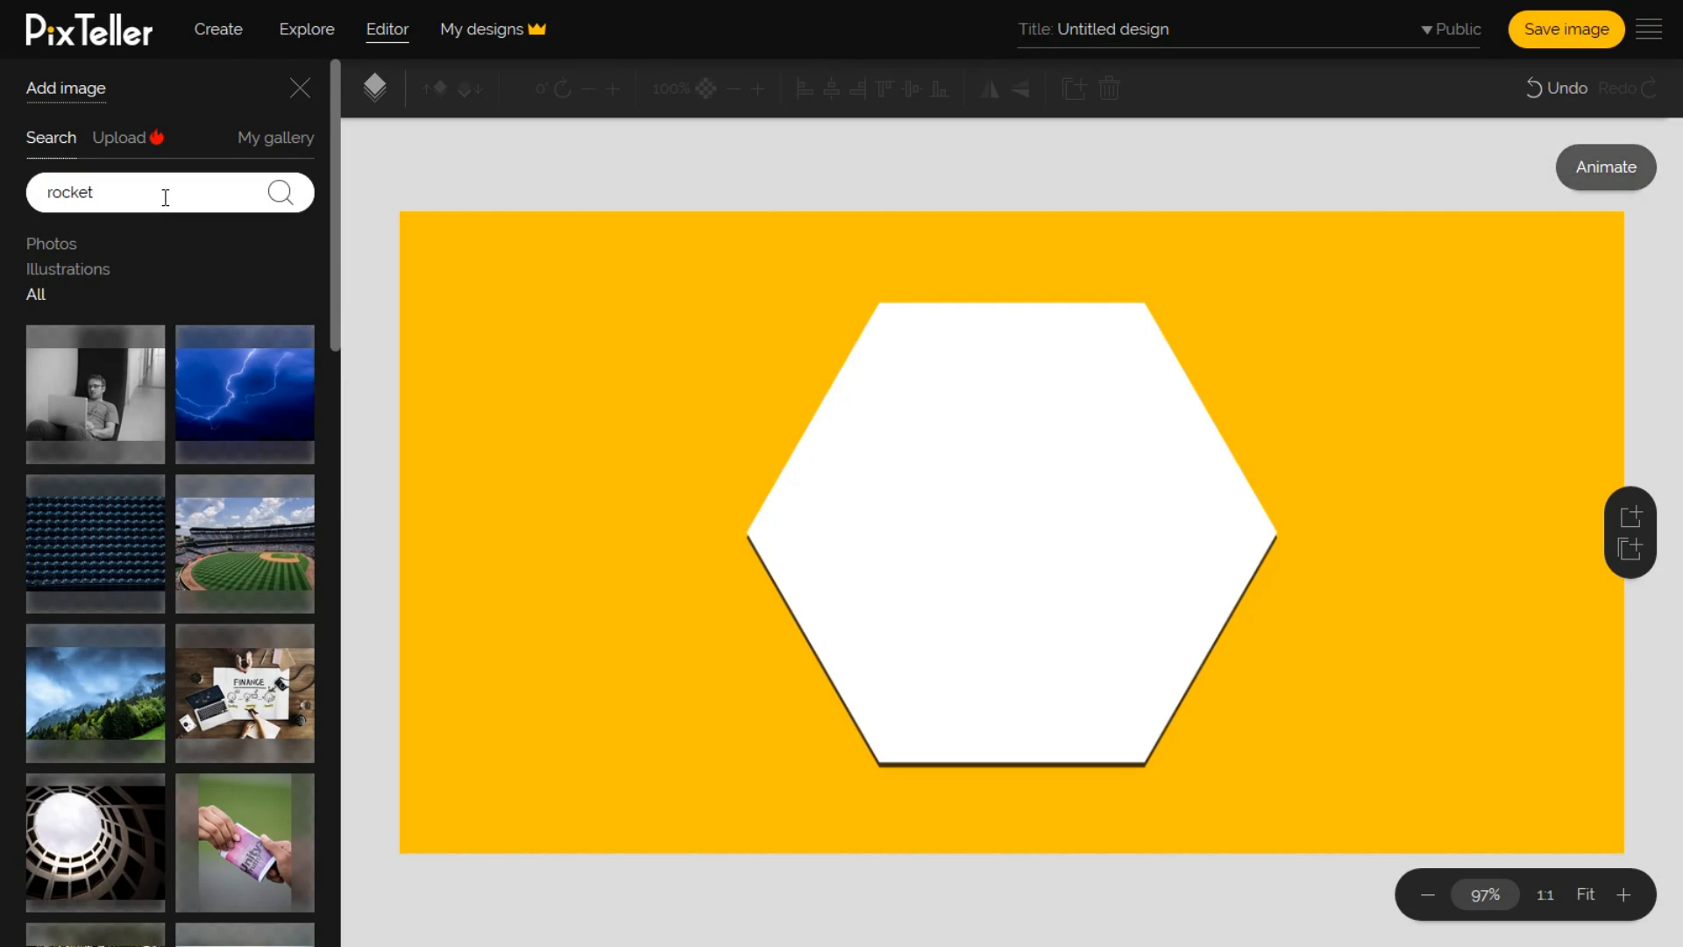
key(Return)
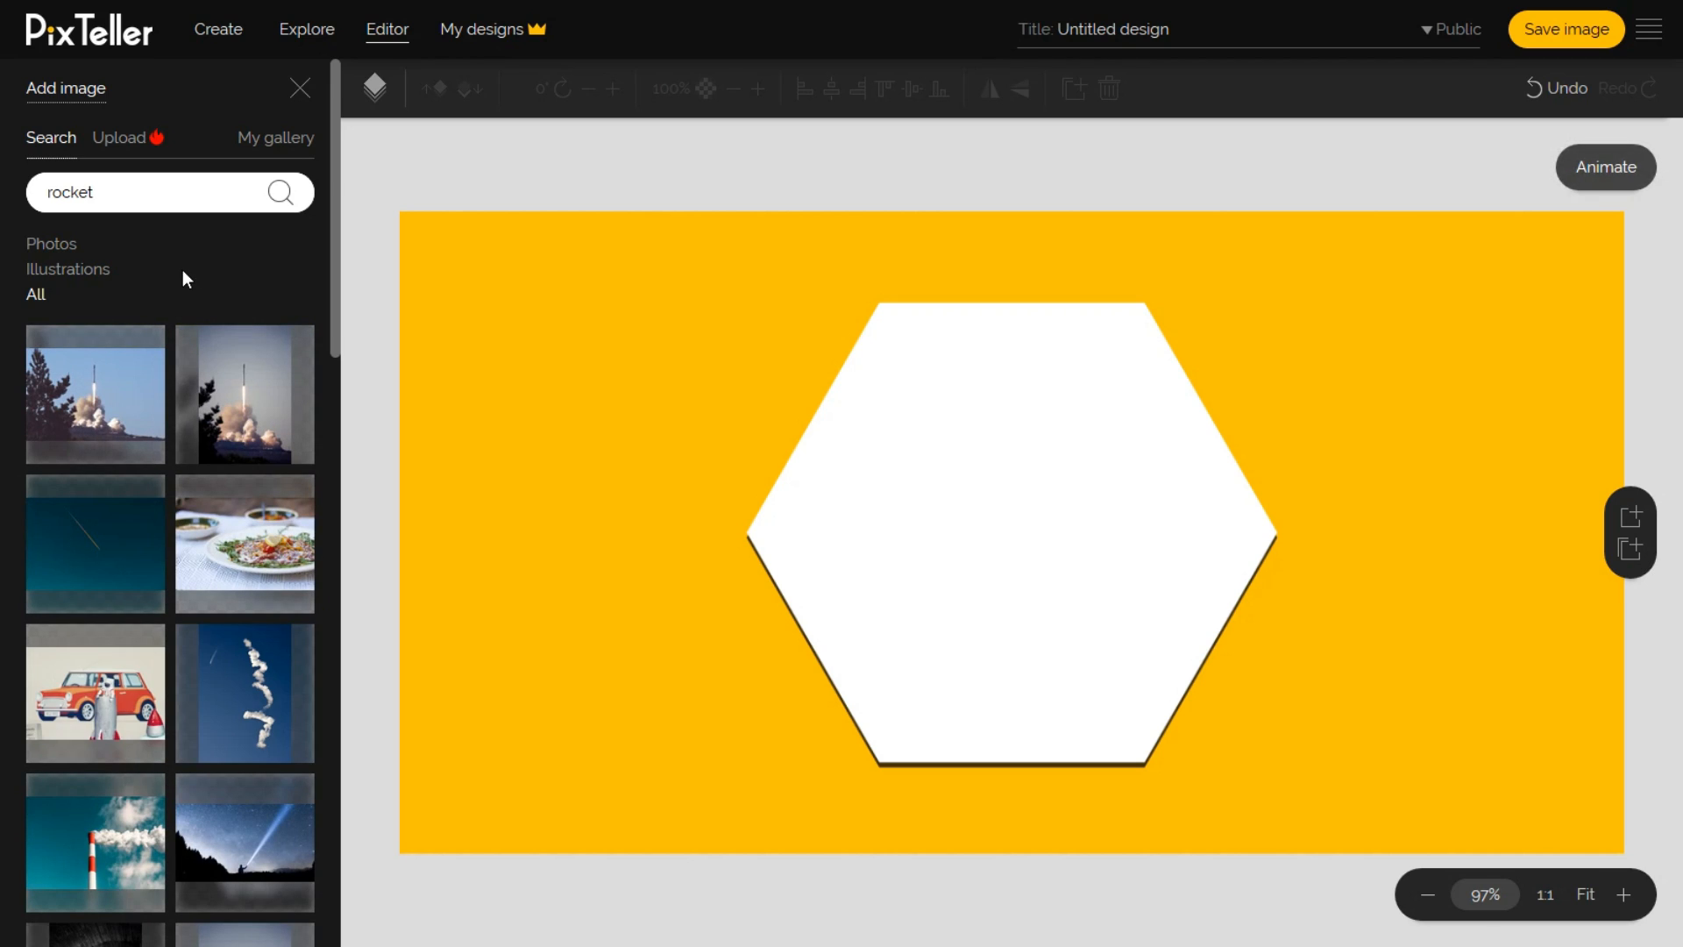
Limit the rocket images to illustrations and browse through them.
click(66, 270)
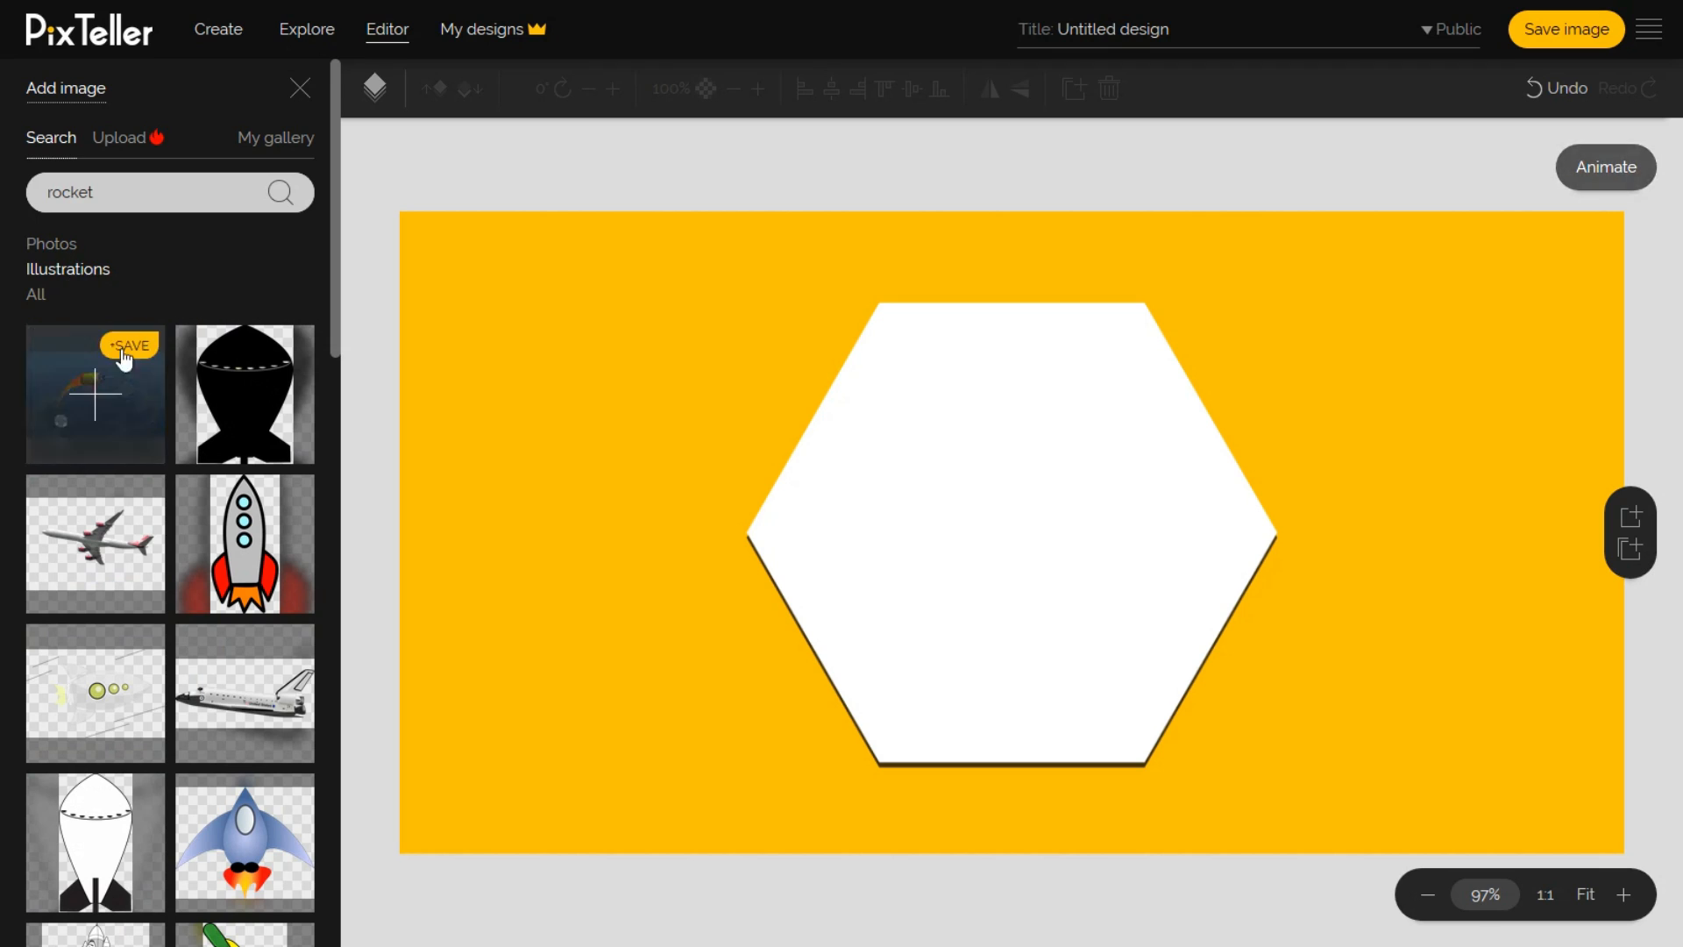
scroll(198, 451, down, 2)
scroll(198, 450, down, 5)
scroll(112, 228, down, 4)
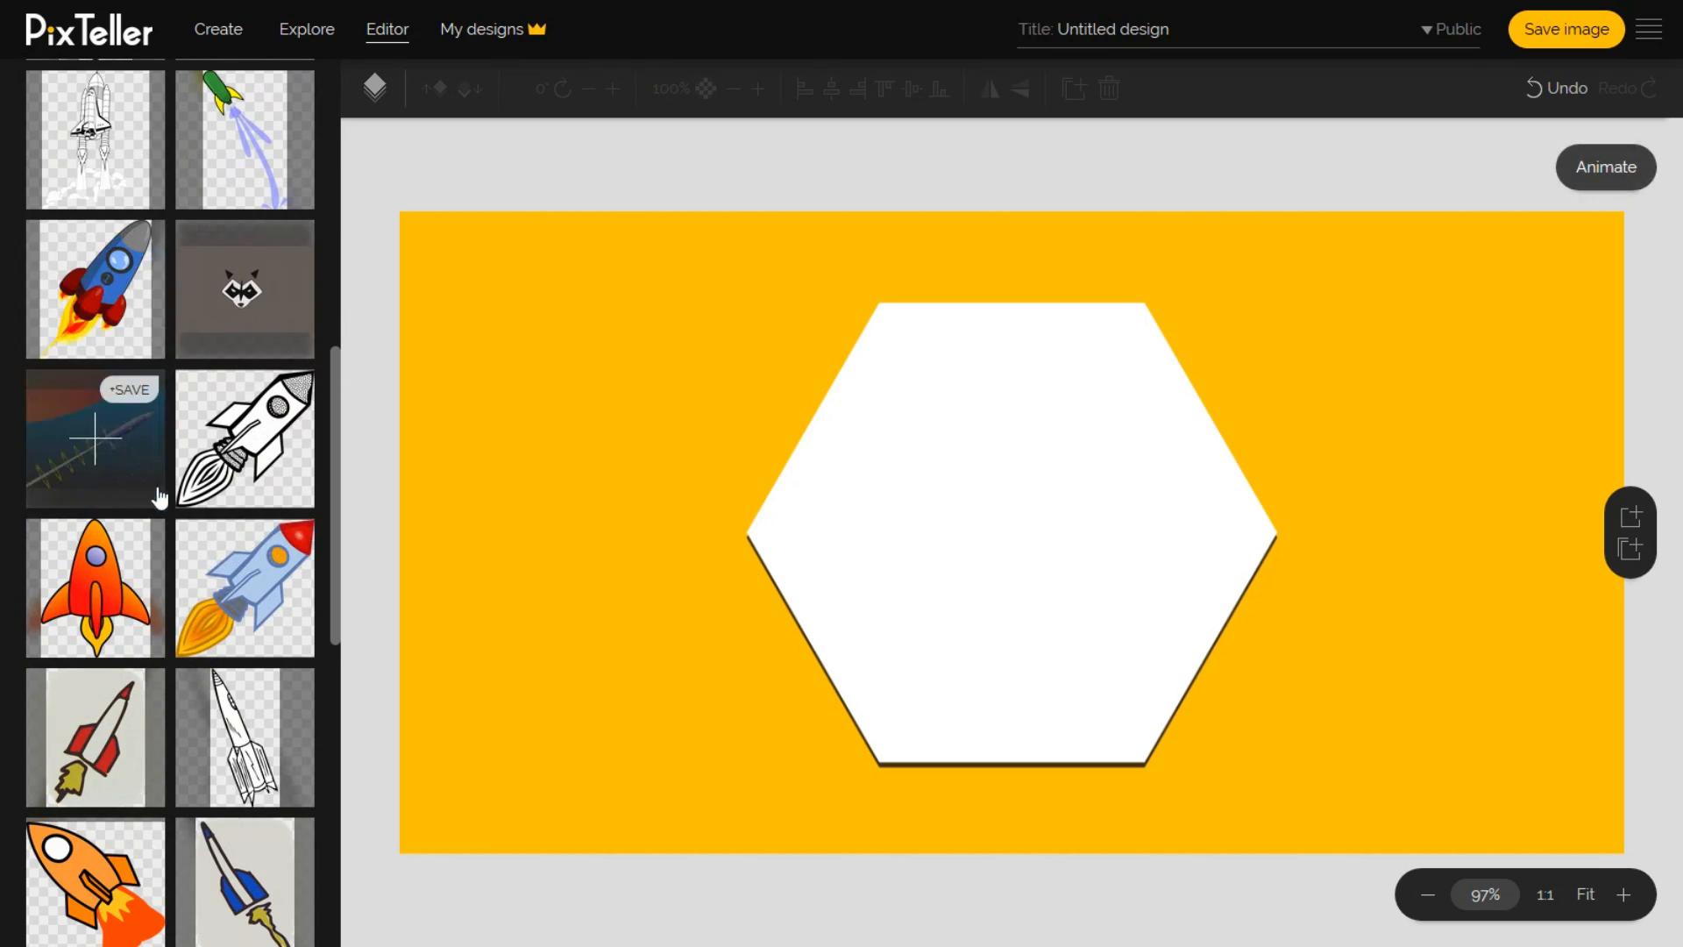
scroll(112, 592, down, 7)
scroll(225, 647, up, 15)
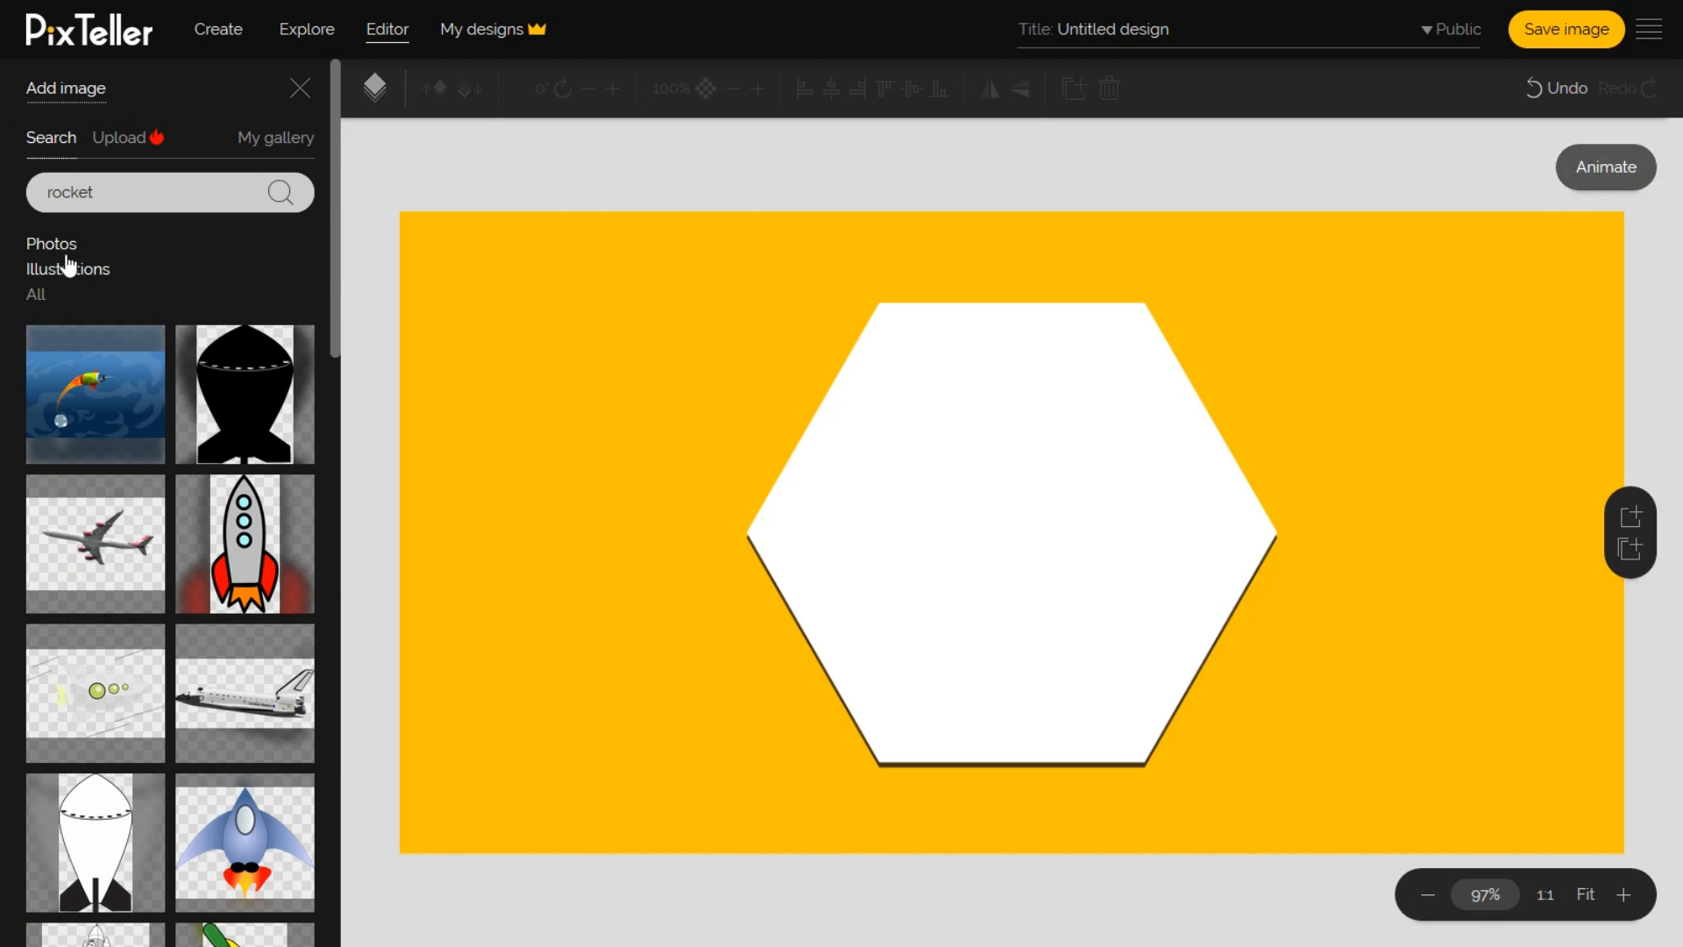
scroll(132, 360, down, 4)
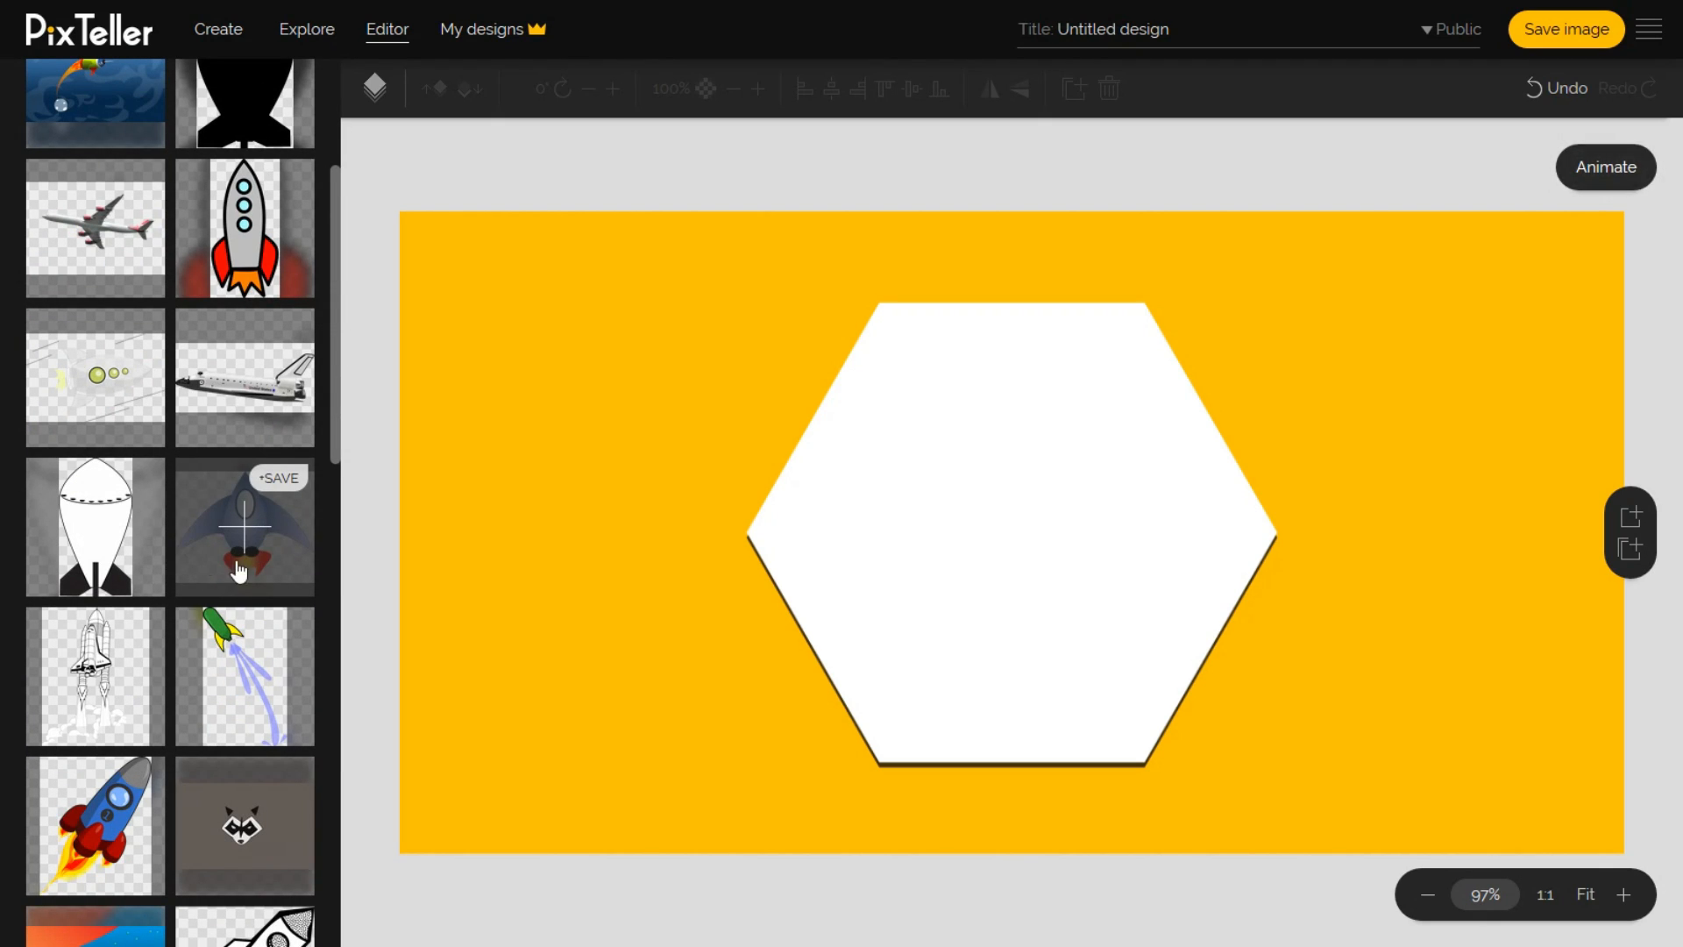
scroll(186, 561, down, 1)
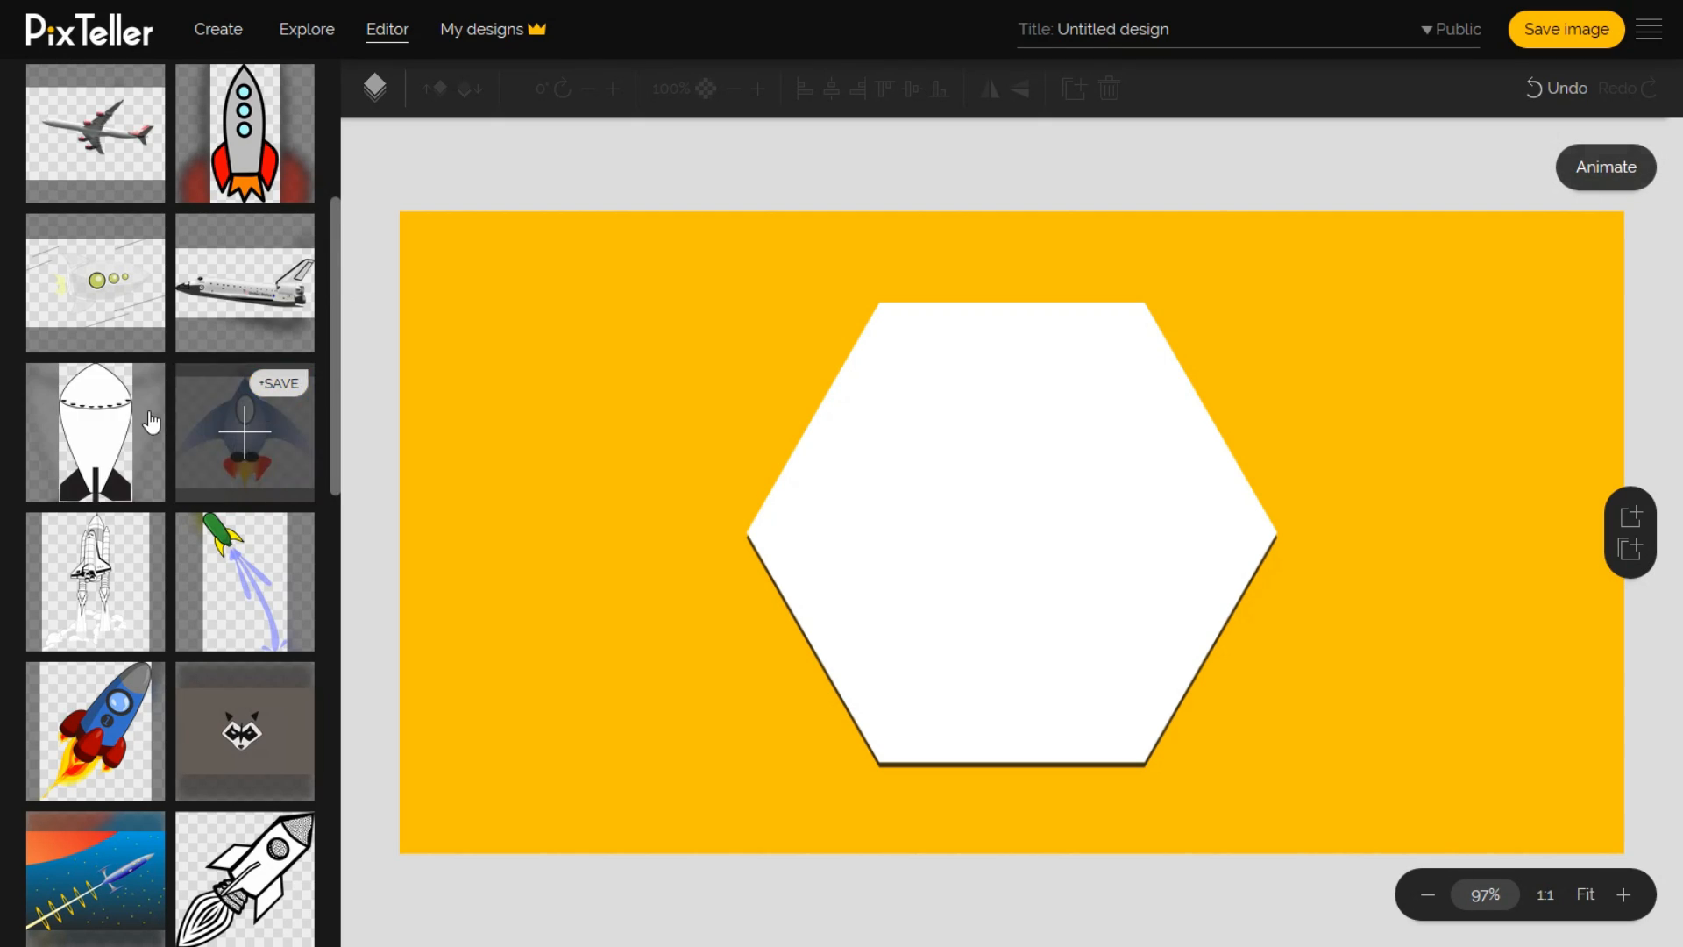
scroll(167, 517, down, 3)
scroll(170, 524, down, 3)
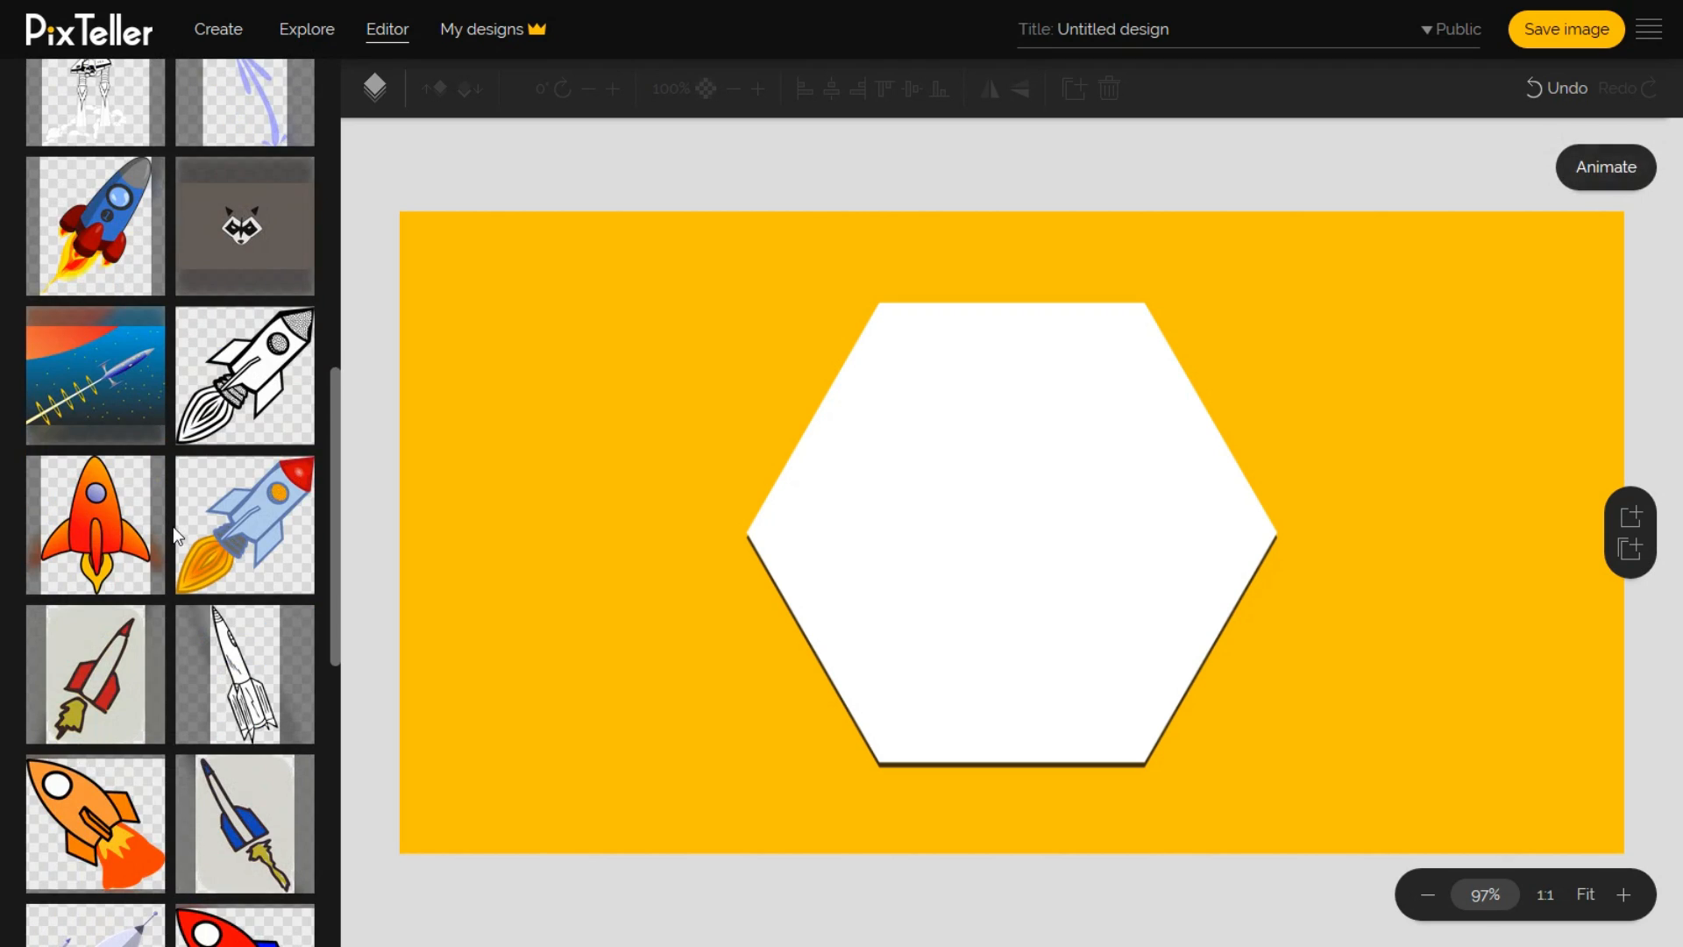
scroll(172, 514, up, 10)
Limit the rocket images to photos and add the launch photo with large smoke clouds against a blue sky.
click(55, 249)
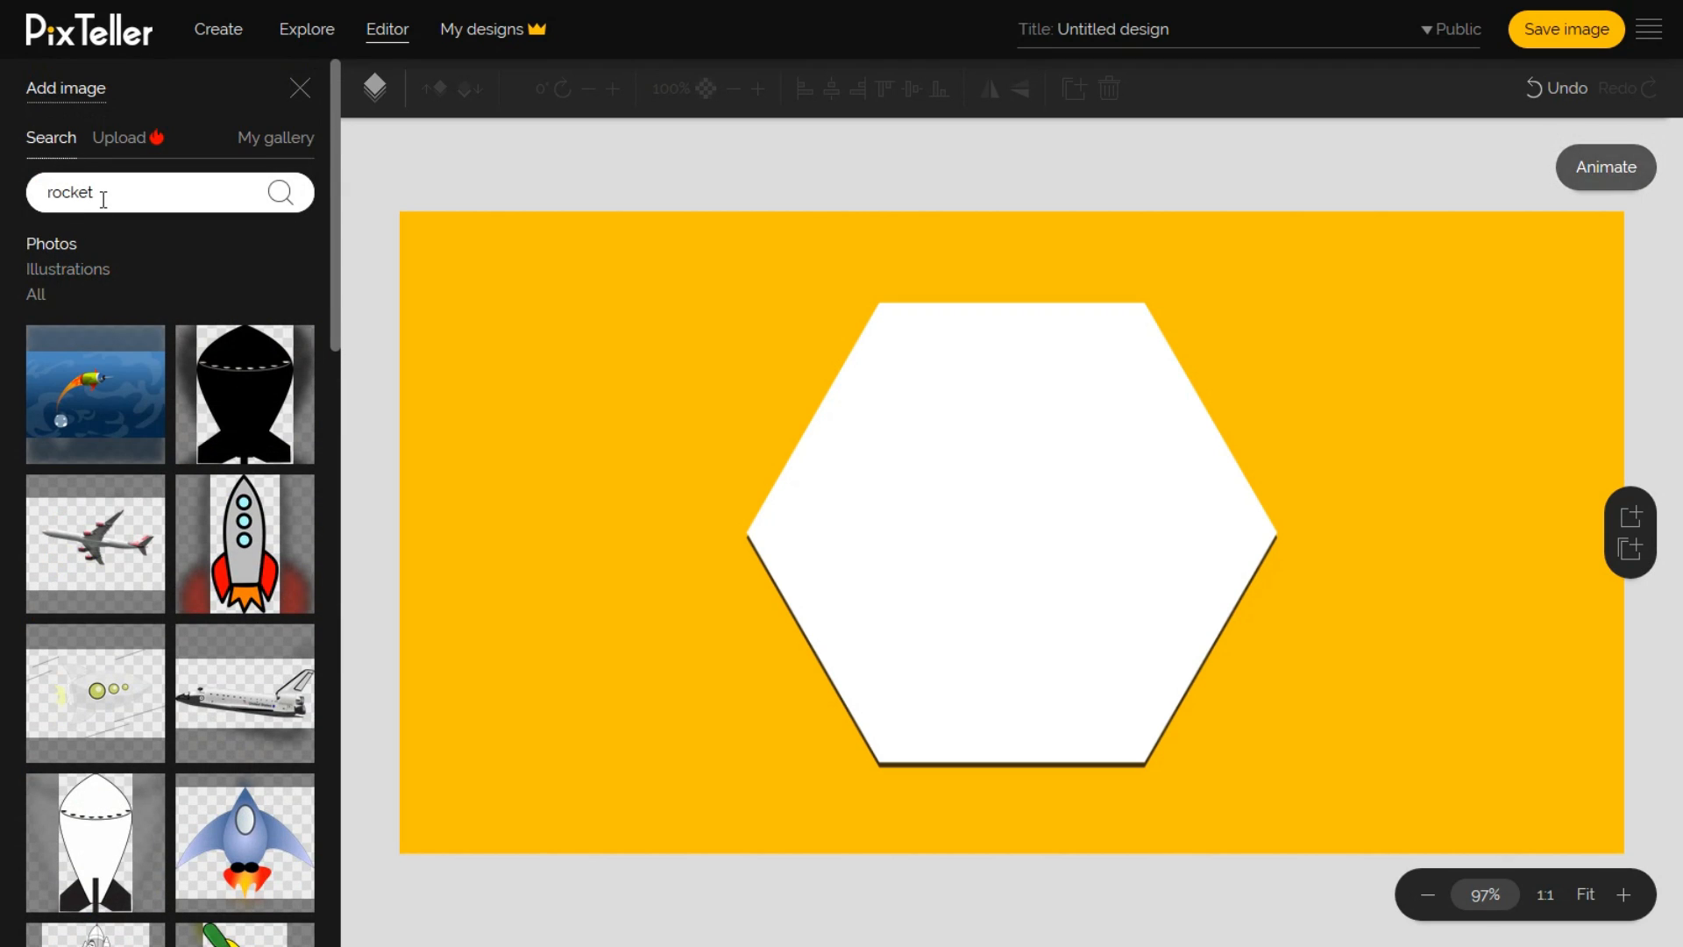
scroll(202, 526, down, 2)
scroll(206, 561, down, 4)
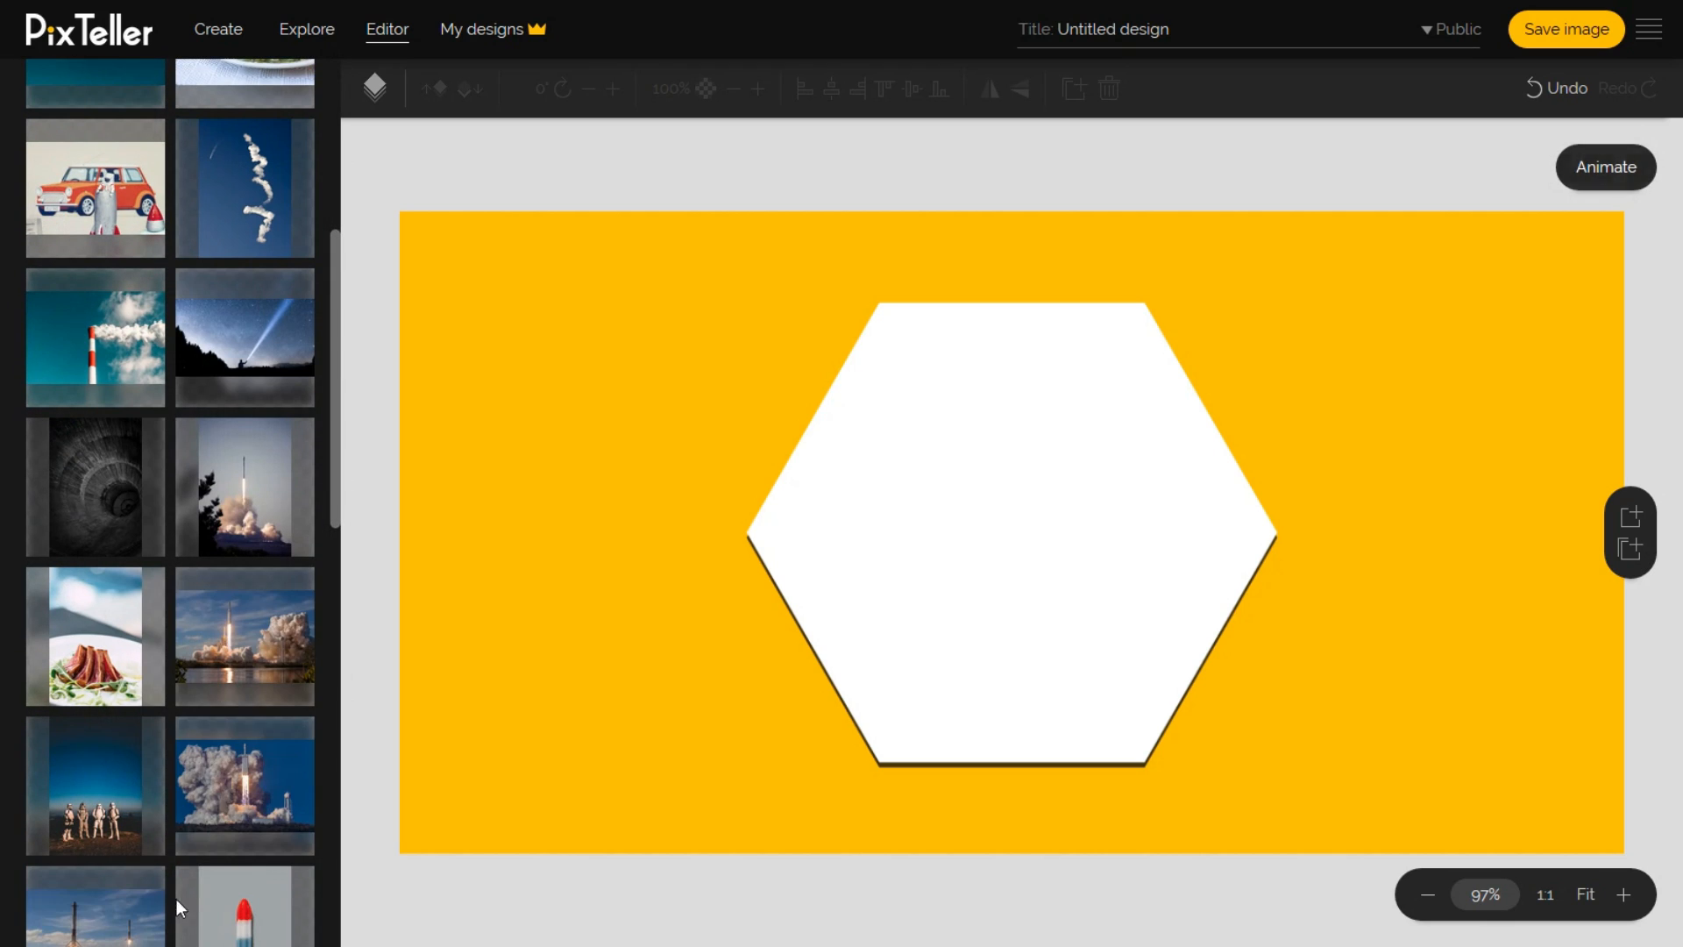
click(243, 783)
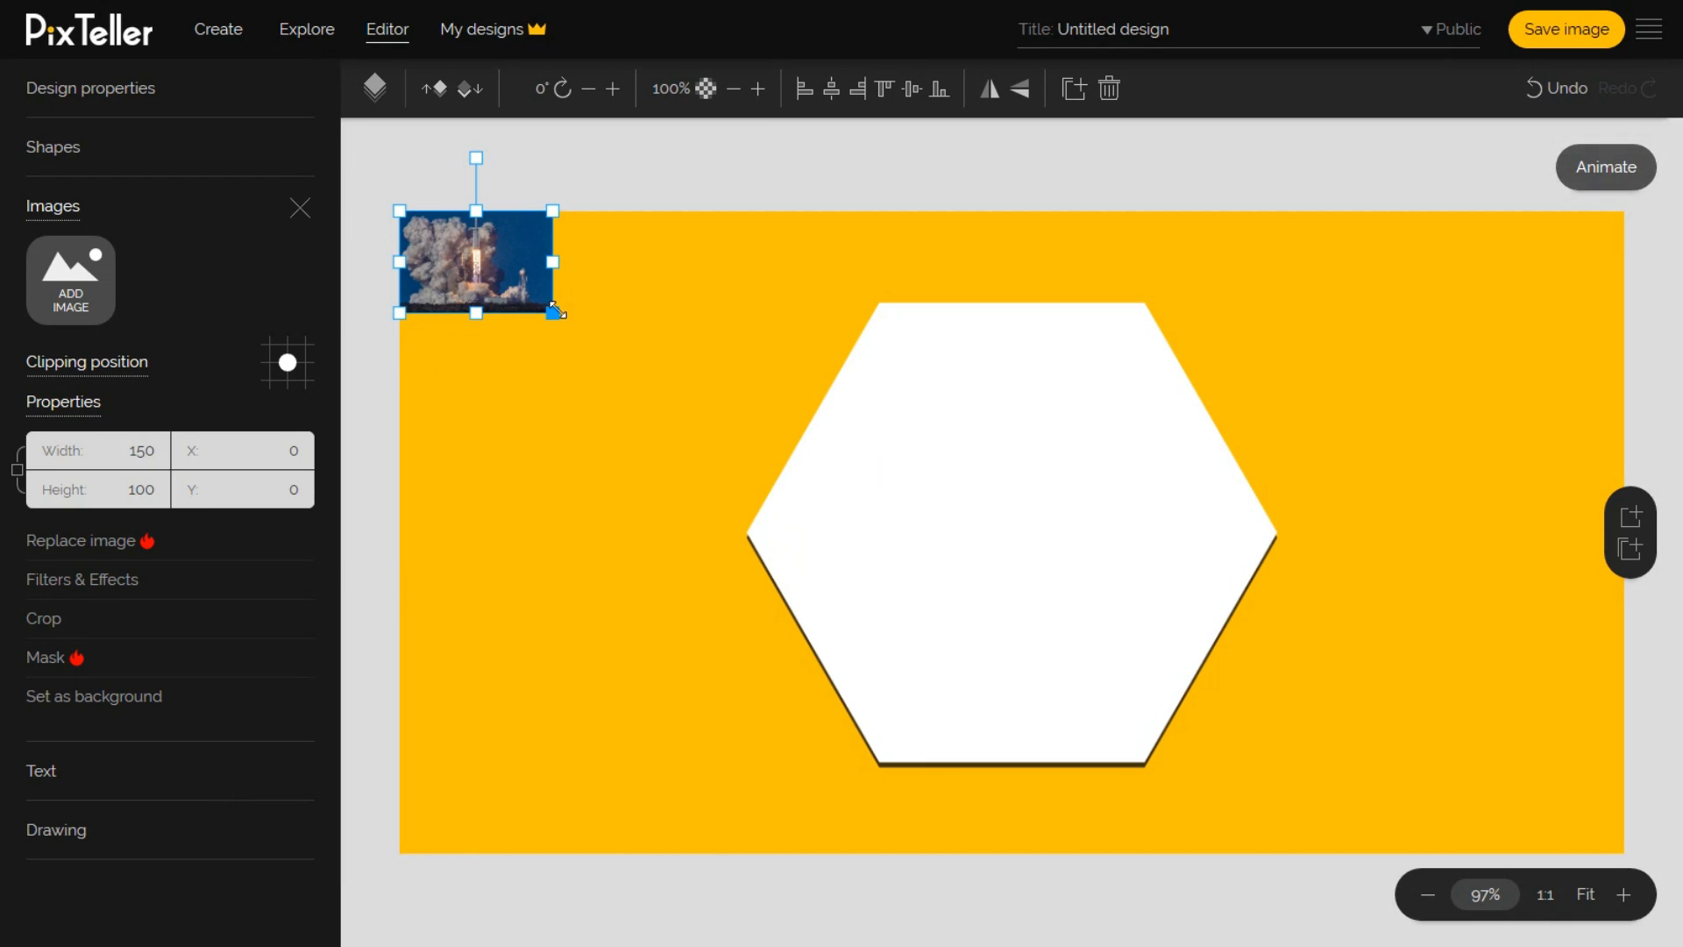
Enlarge the rocket photo to about 571 × 380 and place it over the left part of the hexagon.
drag(554, 311, 873, 526)
drag(605, 368, 828, 490)
drag(624, 656, 615, 813)
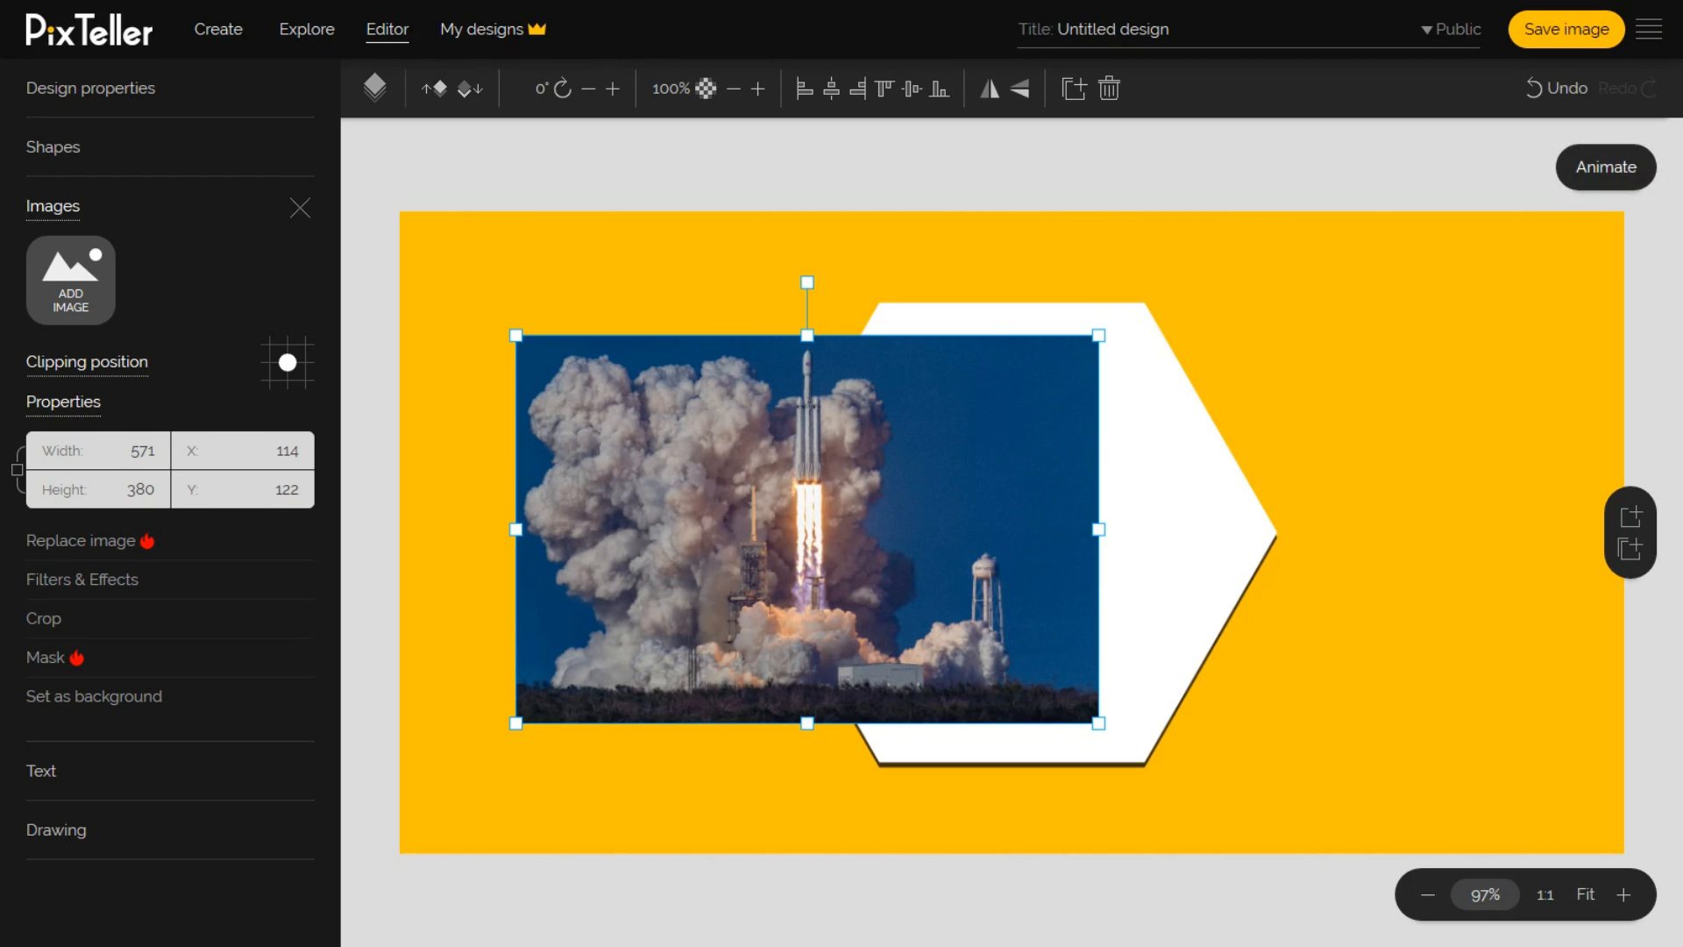
Narrow the rocket photo to about 289 × 380 and try the right and left clipping positions, ending at center.
drag(516, 529, 804, 530)
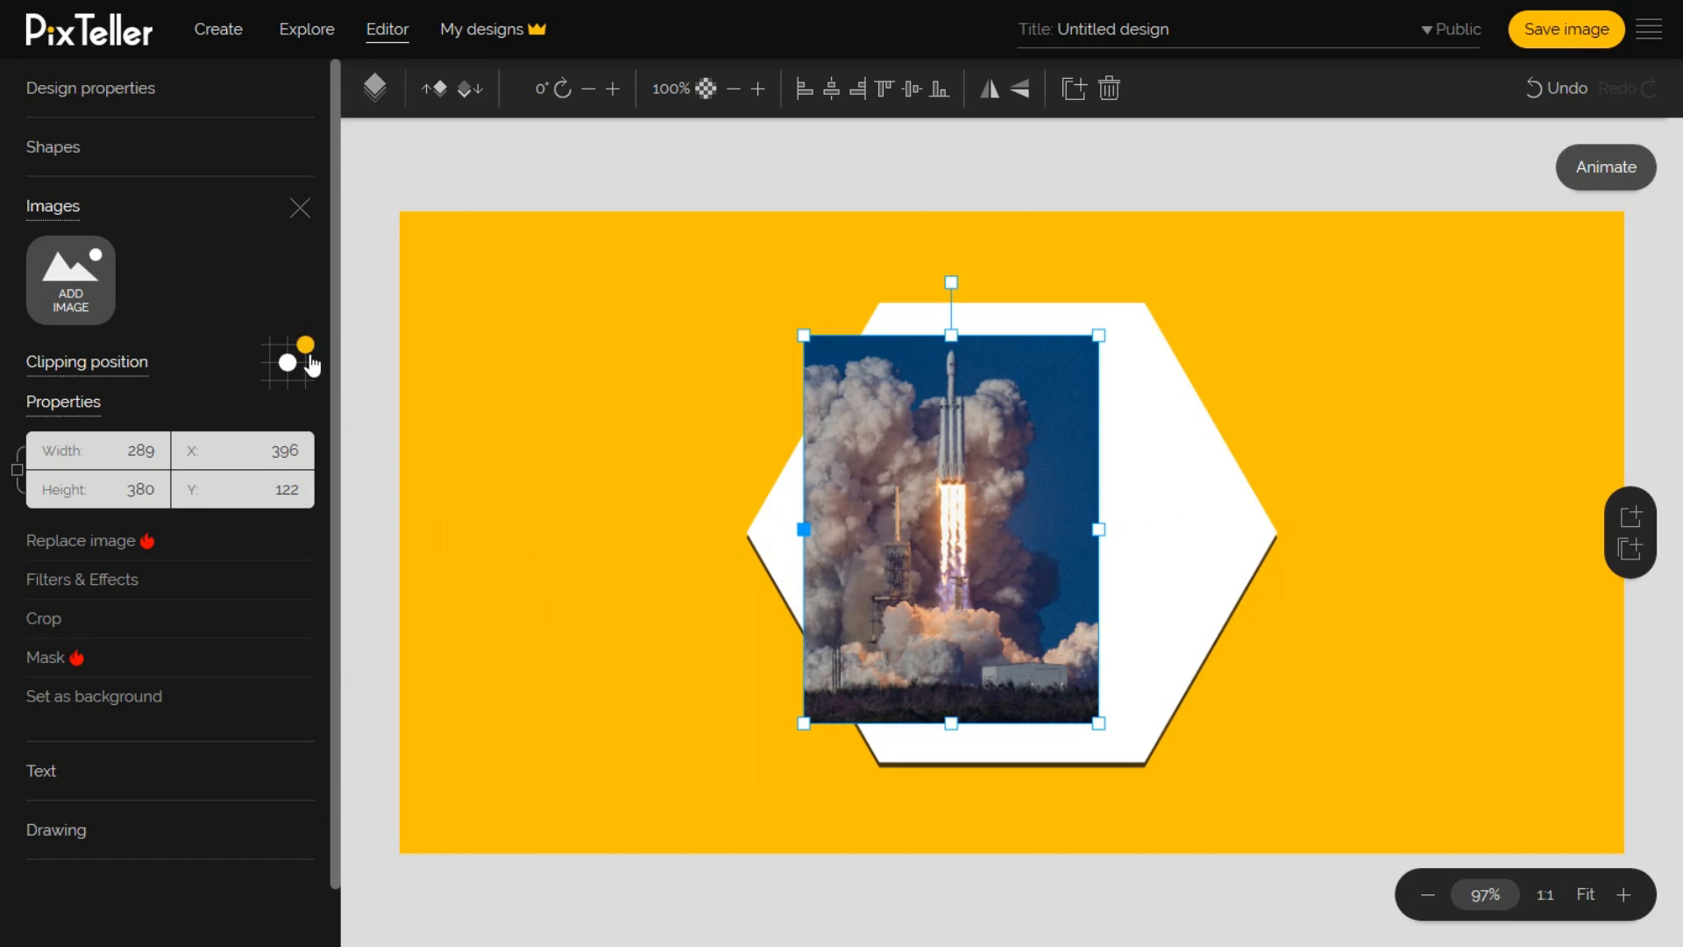
click(303, 363)
click(269, 363)
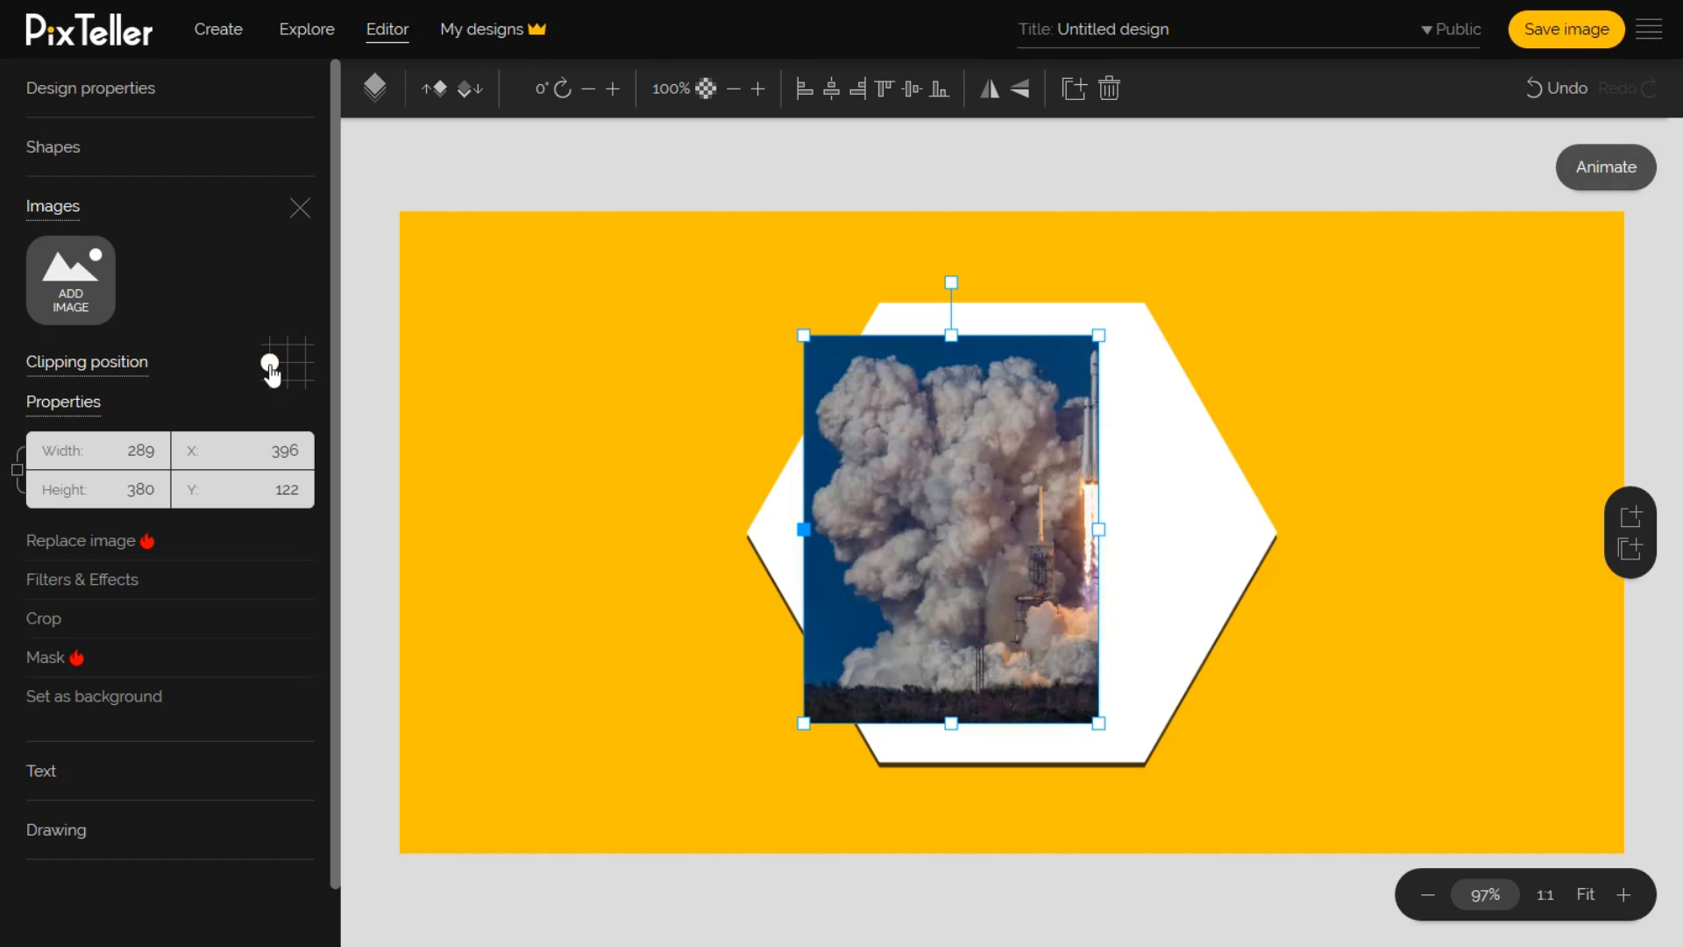
click(287, 363)
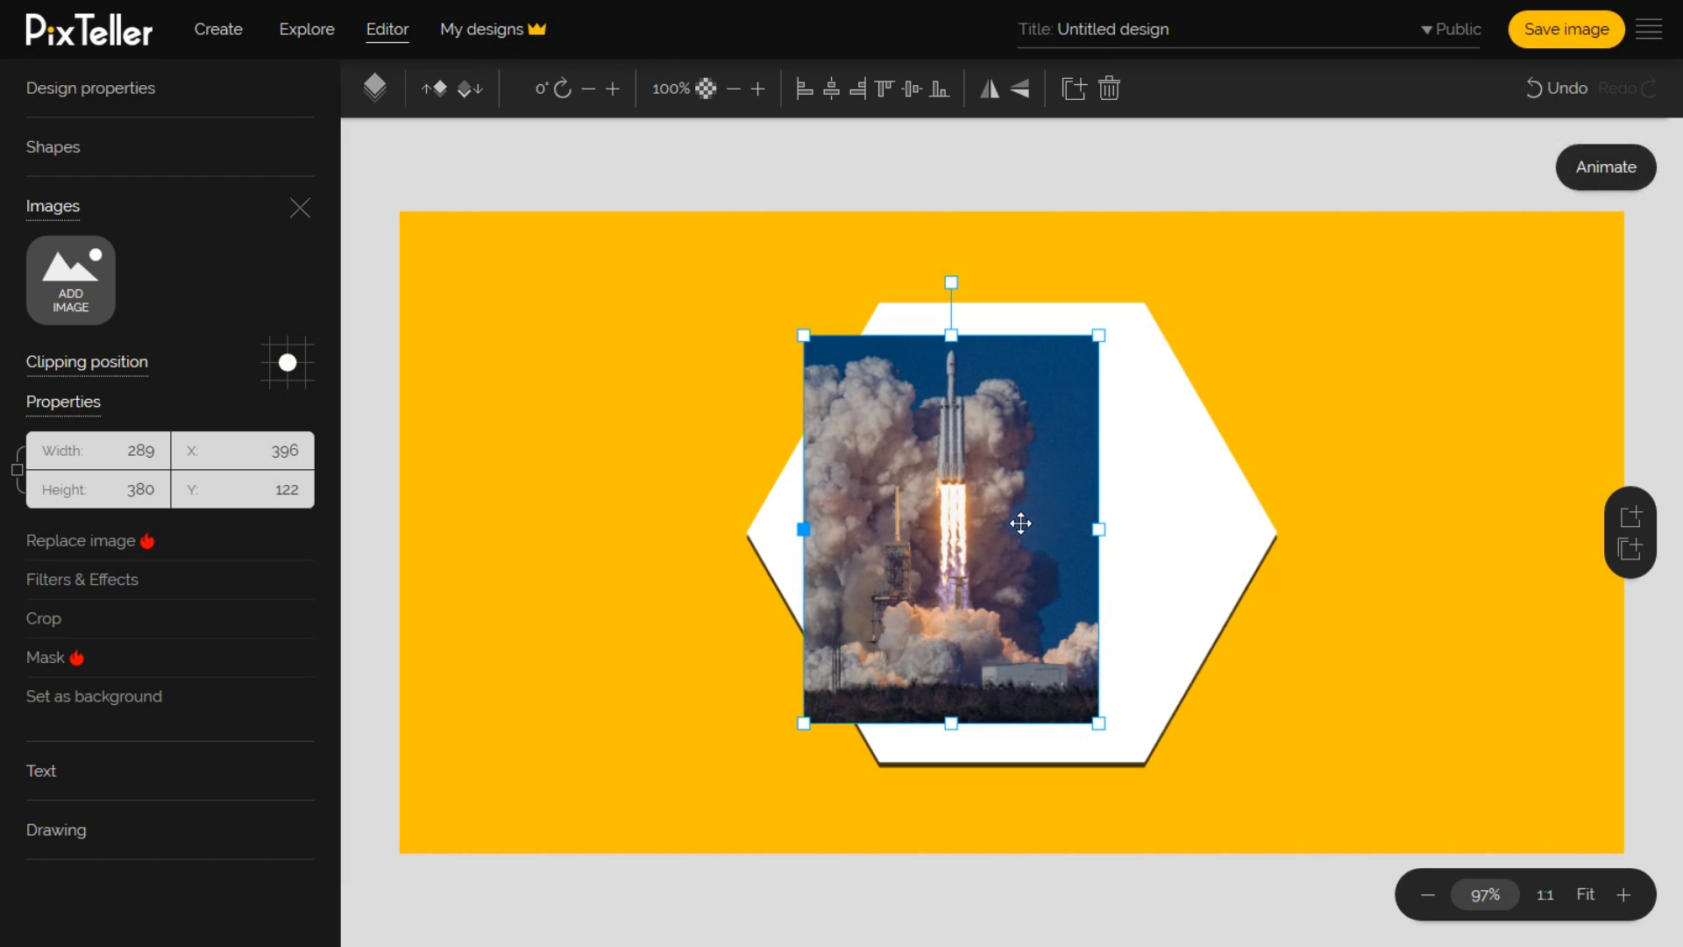
Widen the rocket photo to about 825 × 380 and try the bottom and top clipping positions, ending at center.
drag(1022, 526, 1441, 510)
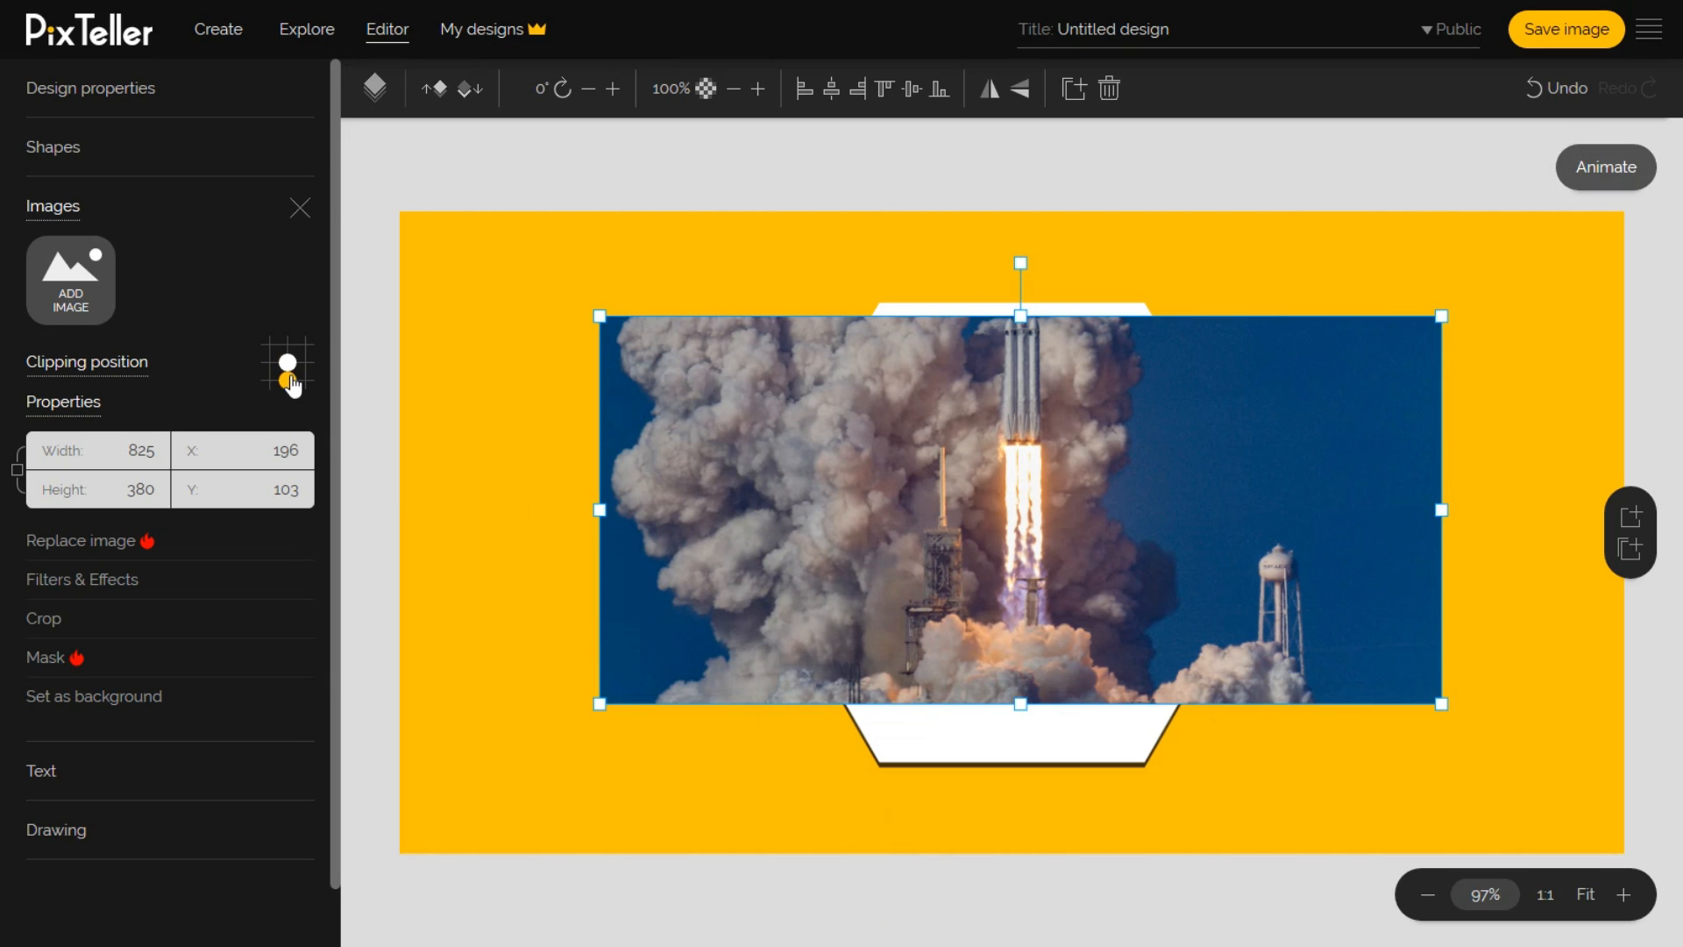
click(287, 380)
click(289, 344)
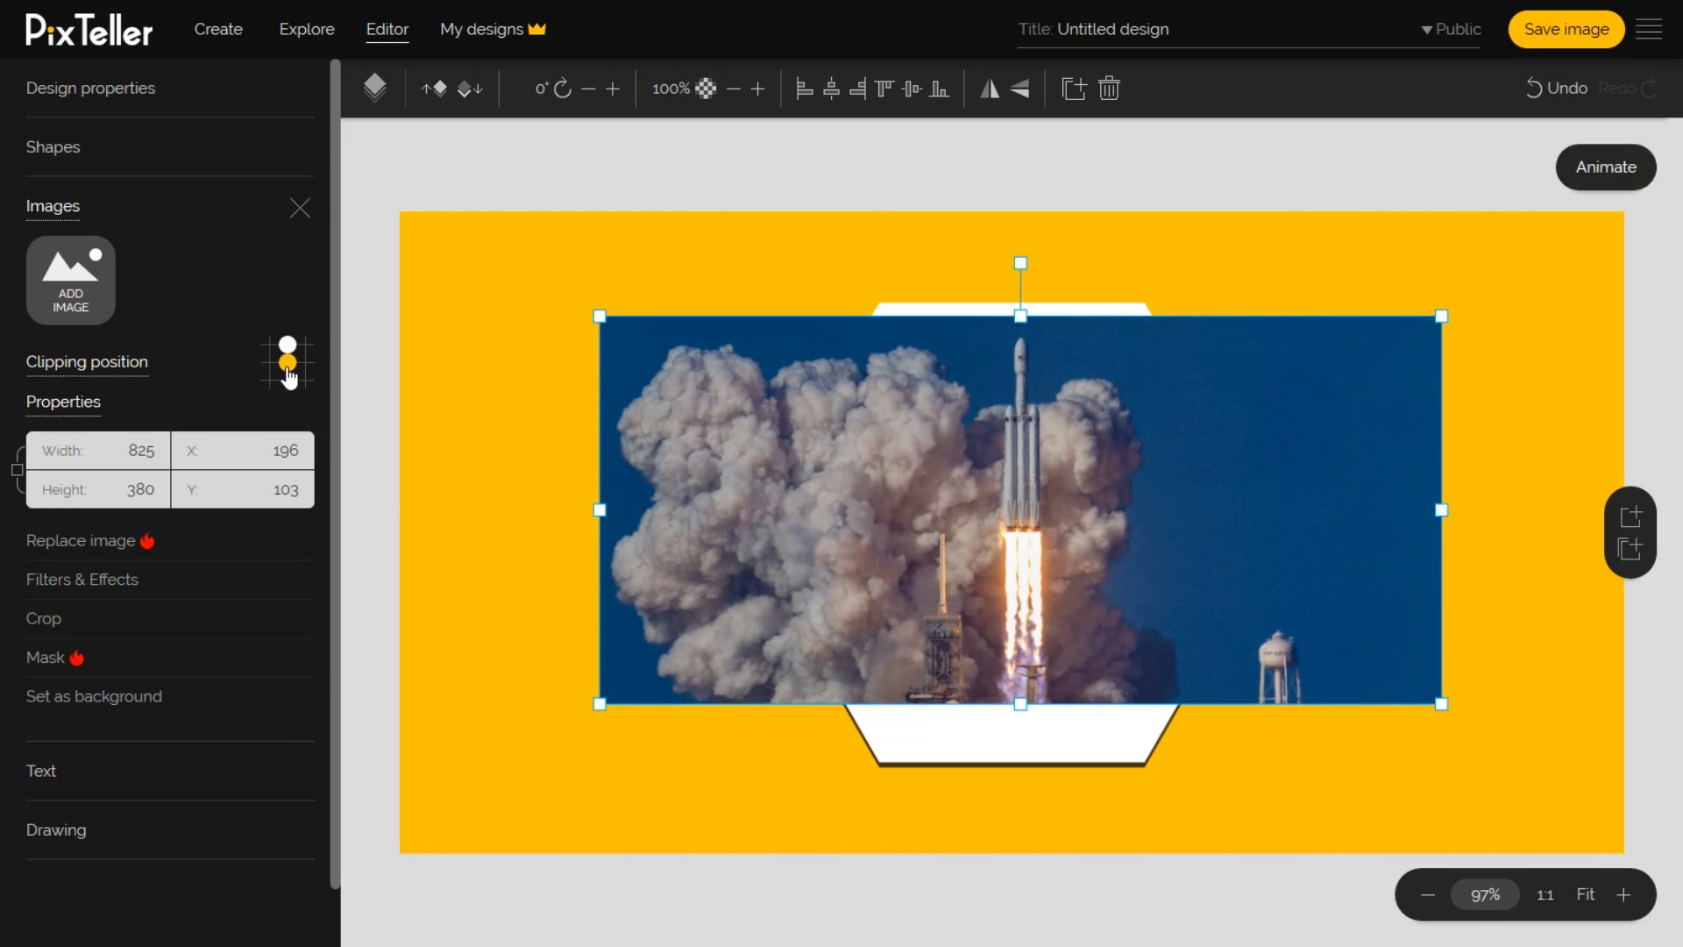
click(287, 363)
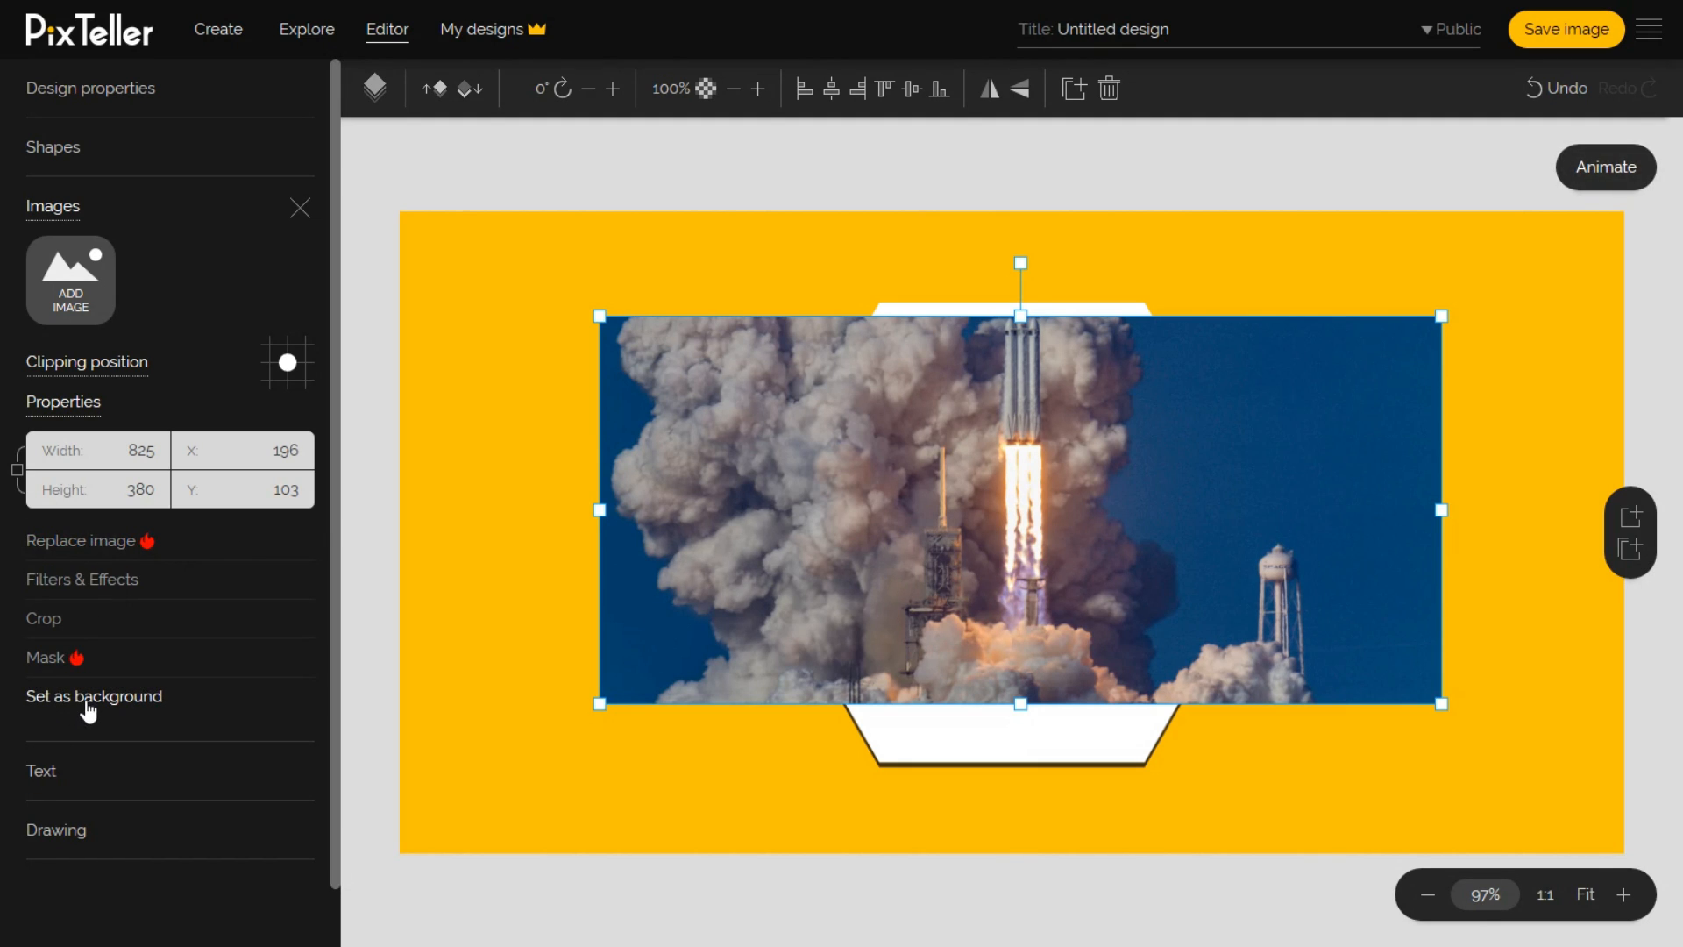
Set the rocket photo as the background and resize it to 1100 × 570.
click(88, 706)
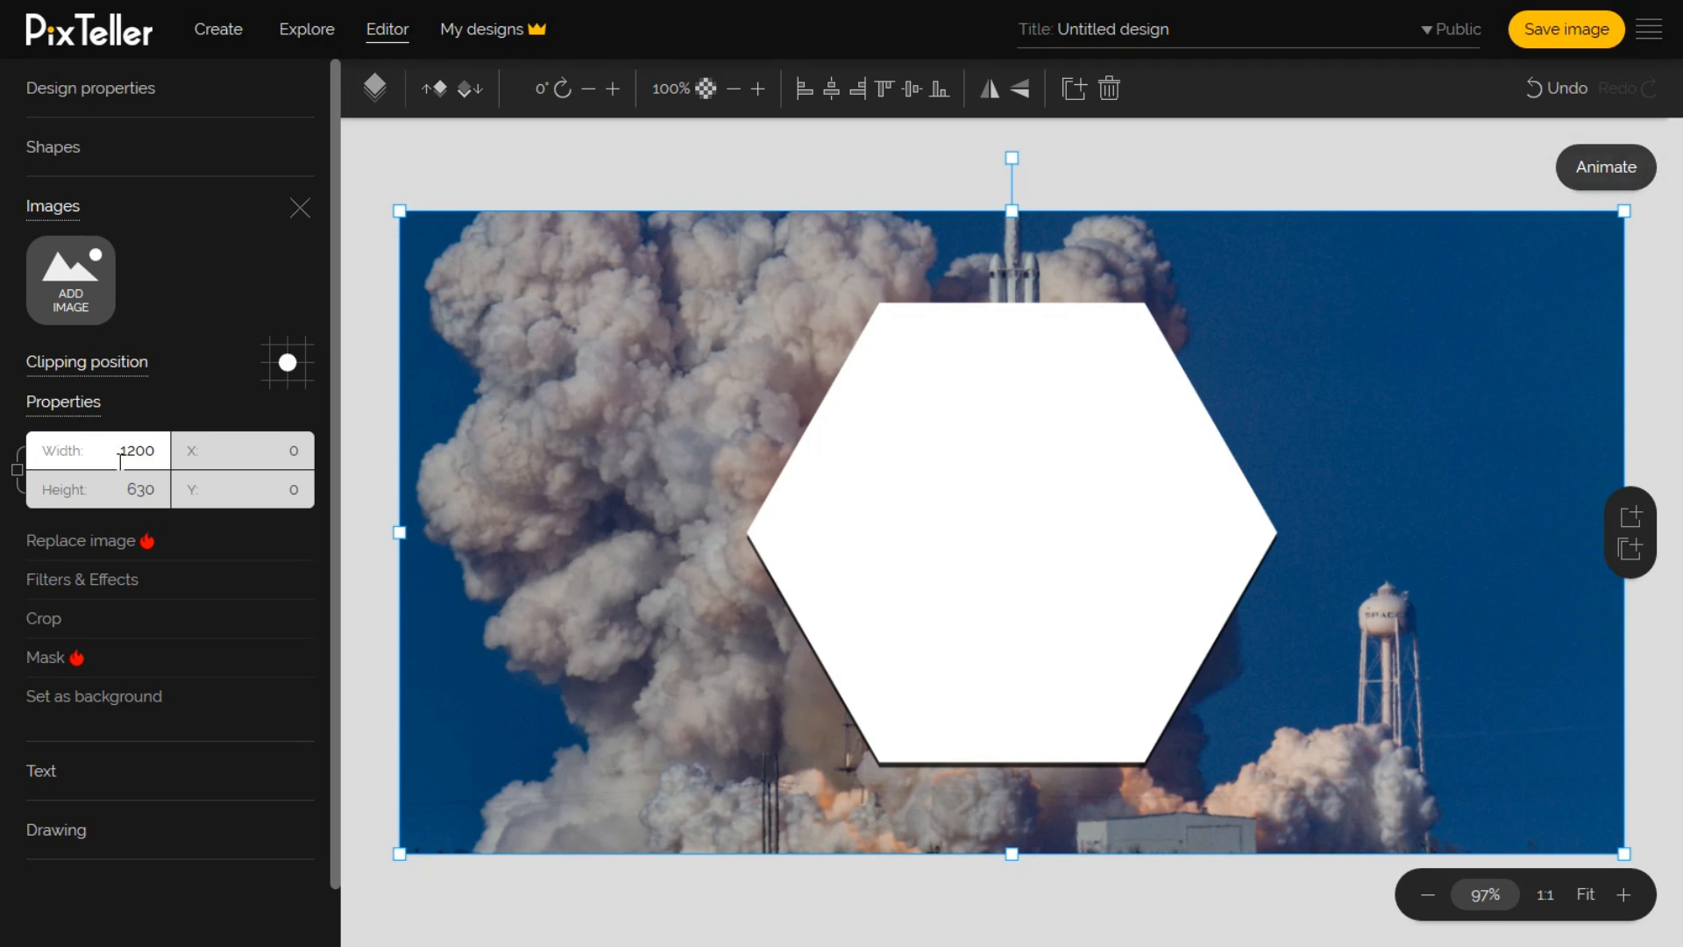
click(119, 453)
key(Tab)
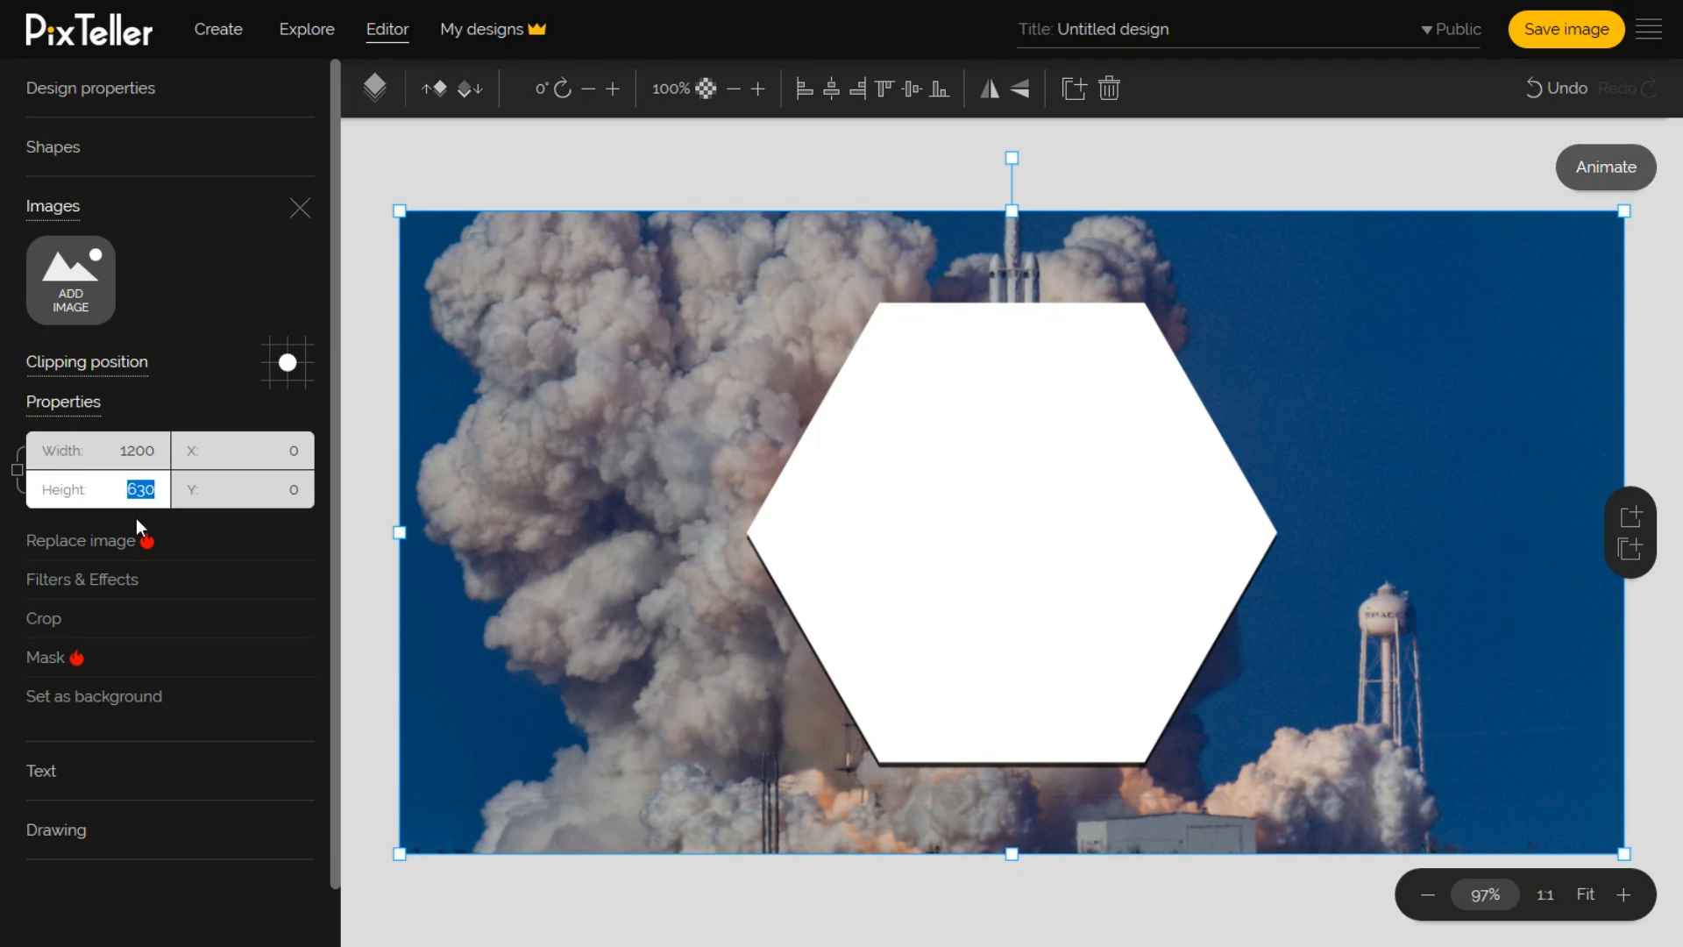
click(134, 453)
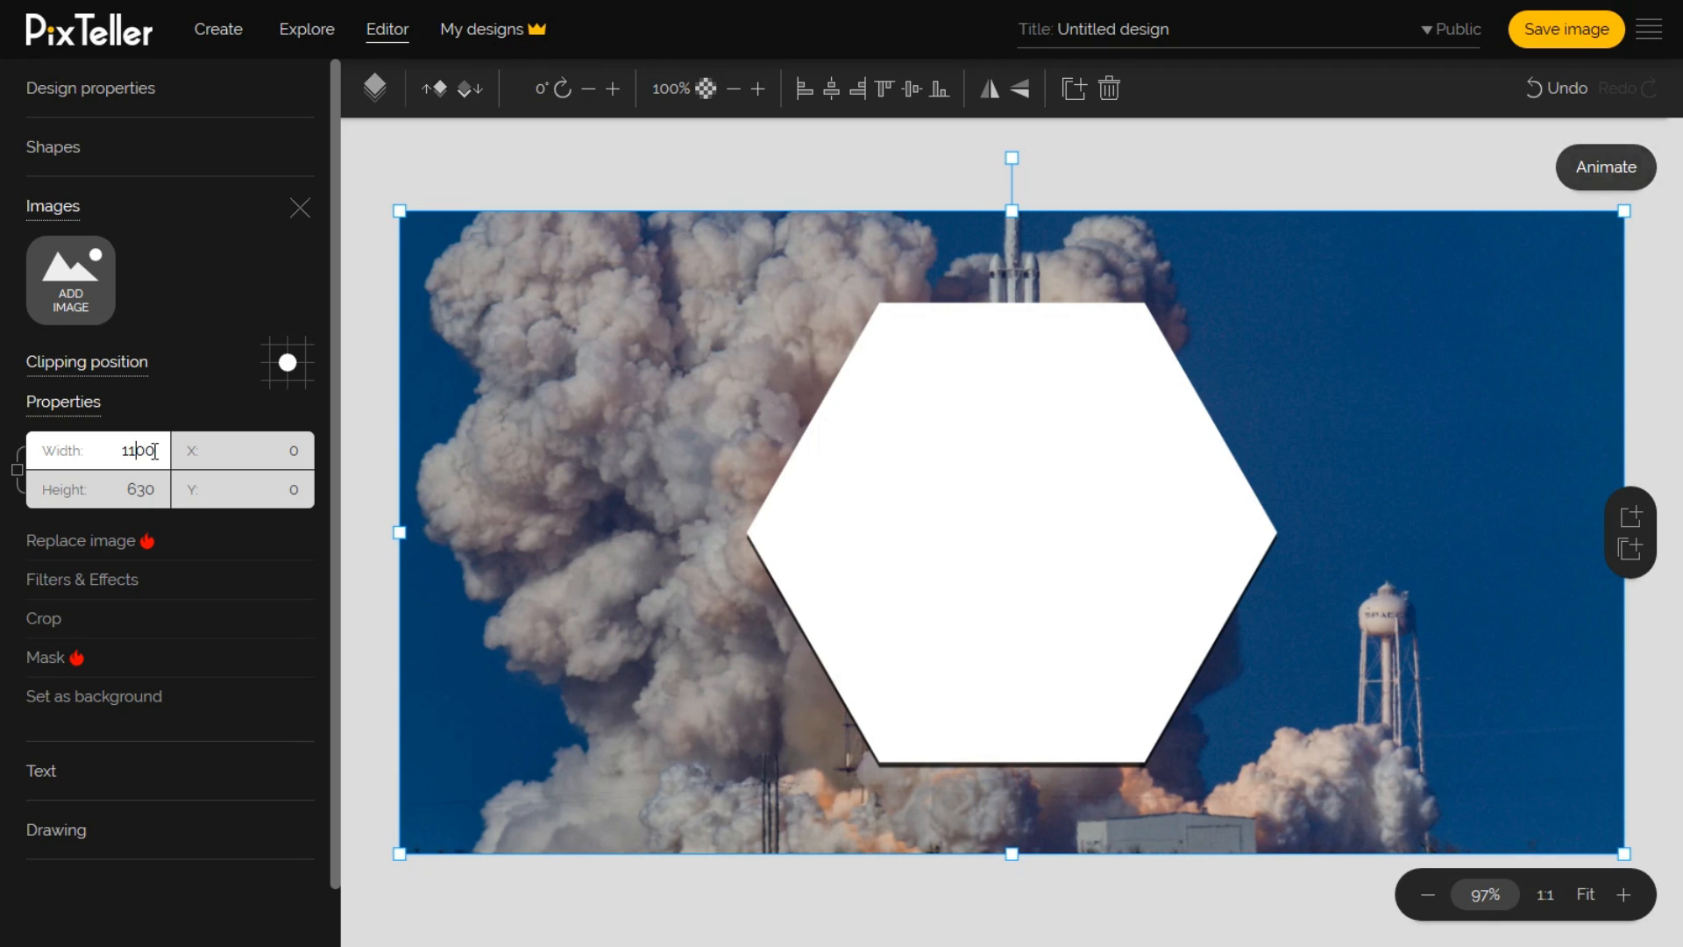
key(Tab)
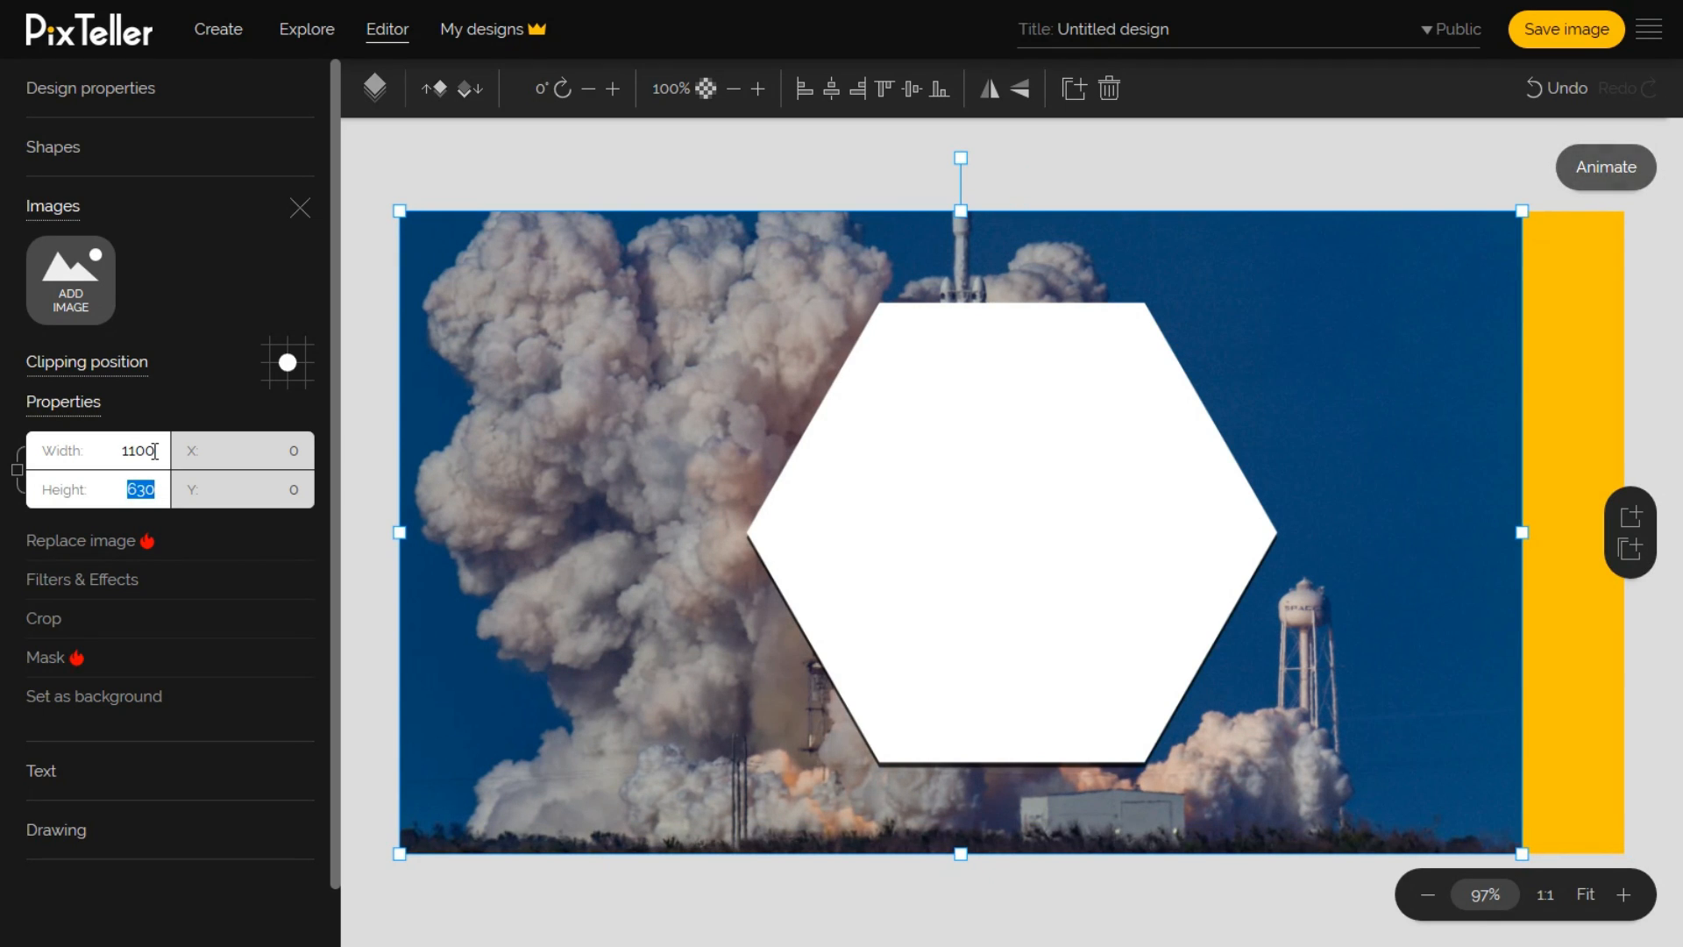
text(570)
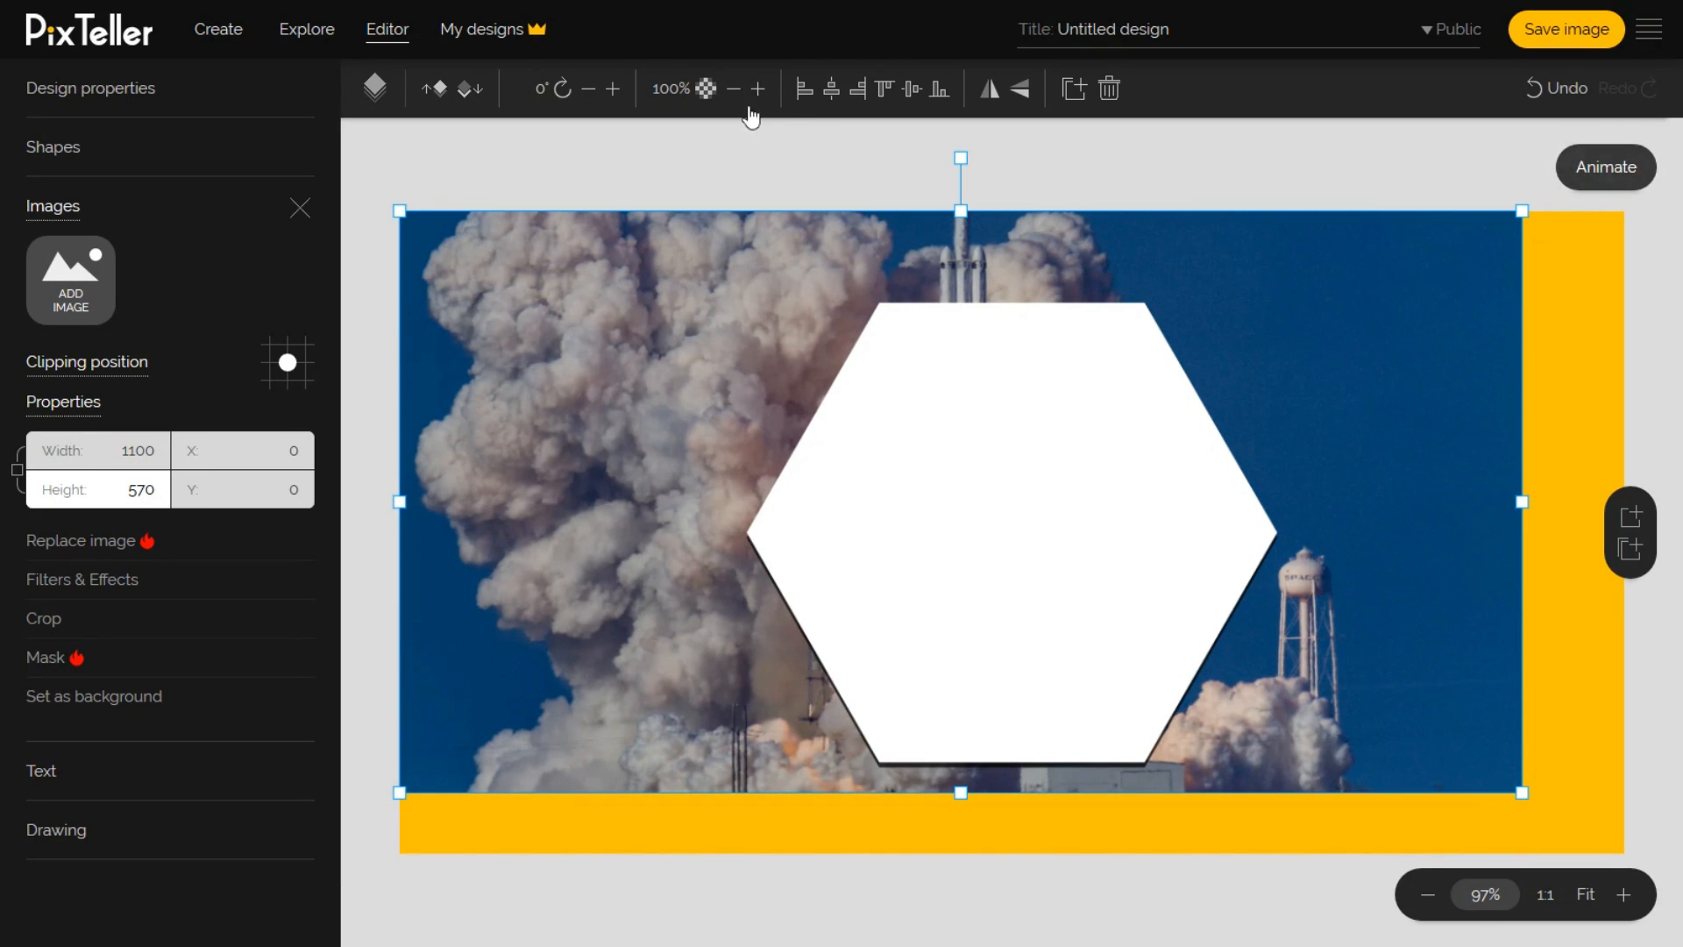
Center the rocket photo horizontally and vertically on the canvas.
click(829, 93)
click(917, 103)
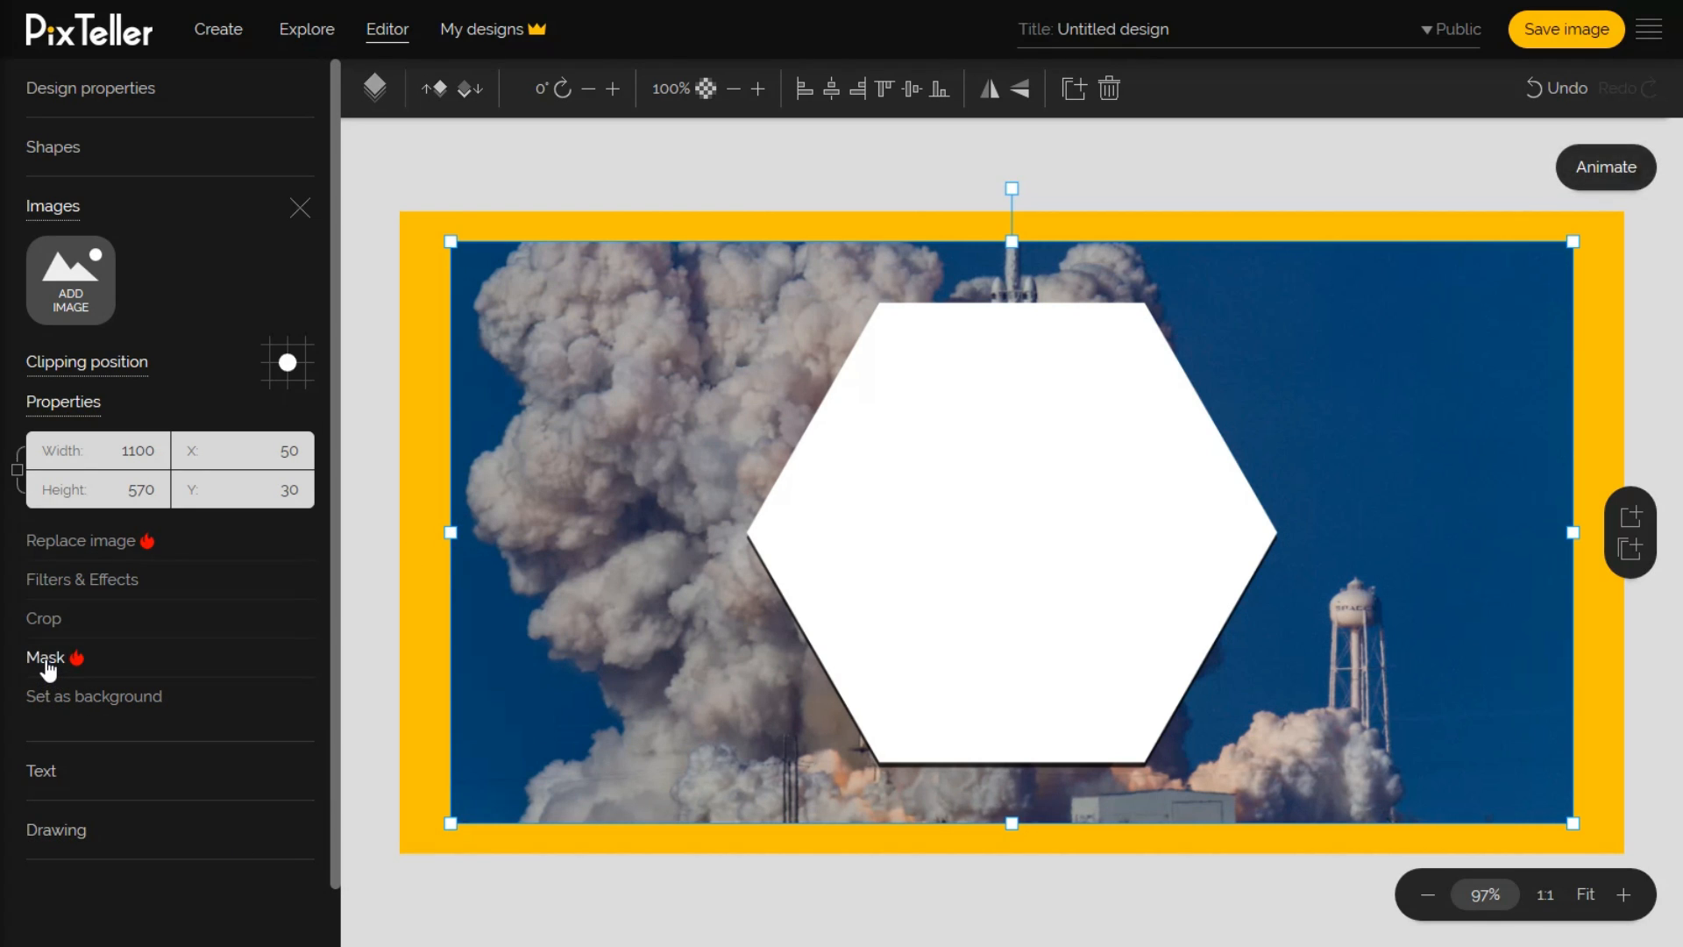
Try a triangle mask and a concave-sided frame mask on the rocket photo, and restore the plain square mask.
click(48, 664)
click(292, 362)
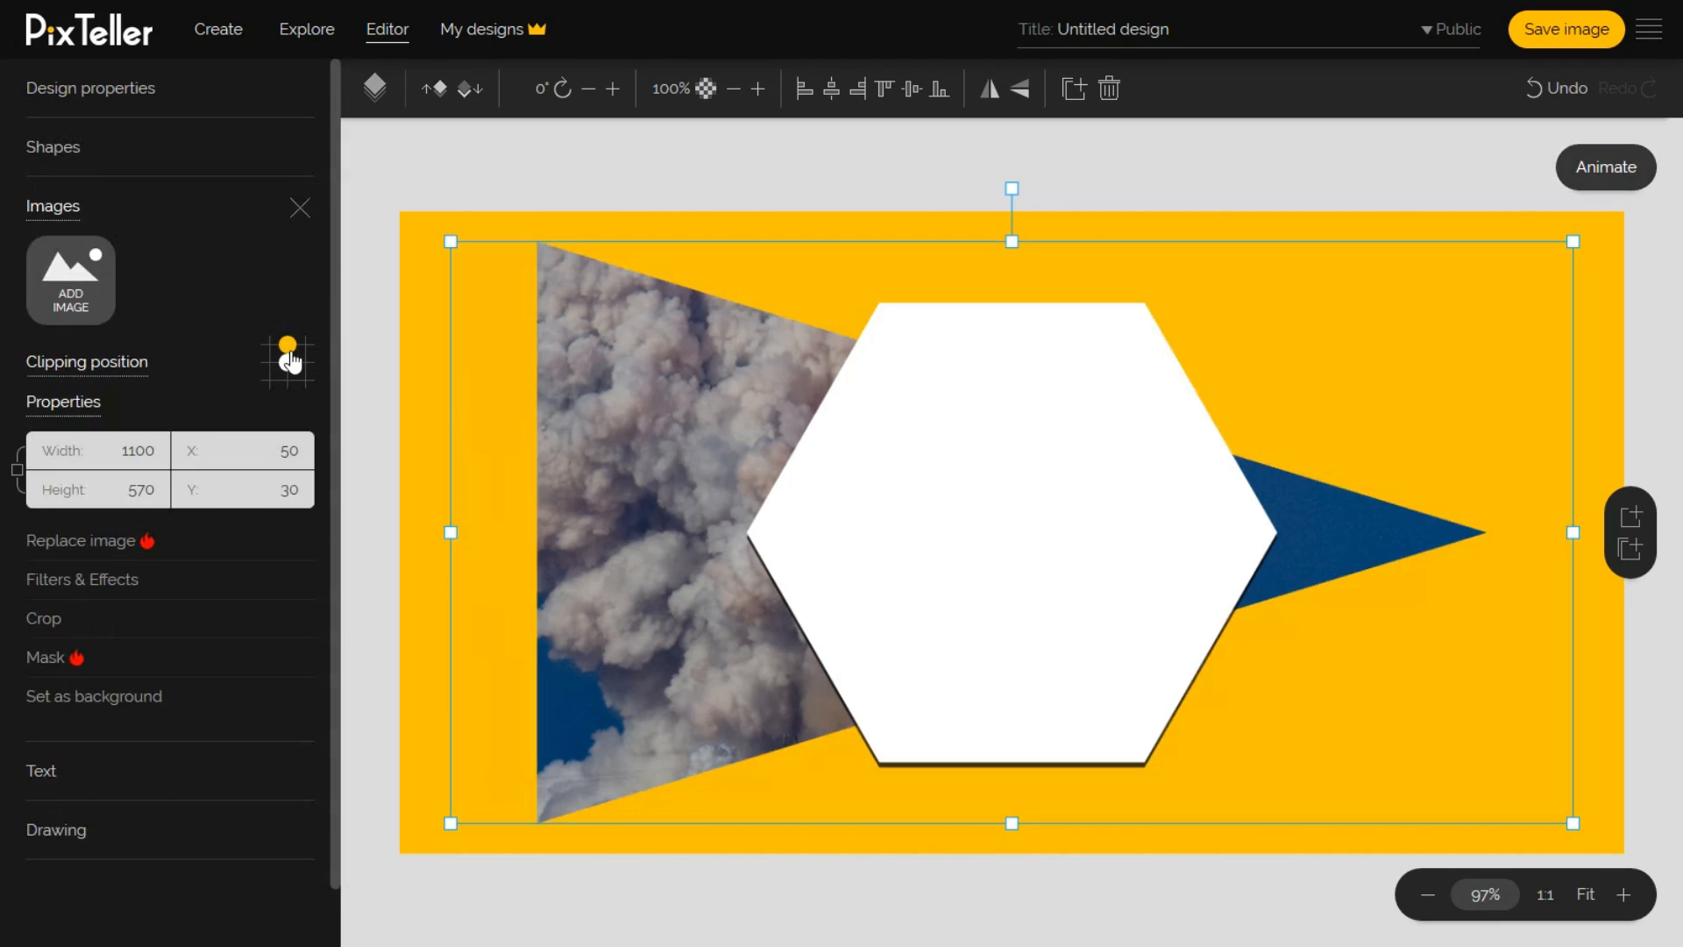
click(39, 664)
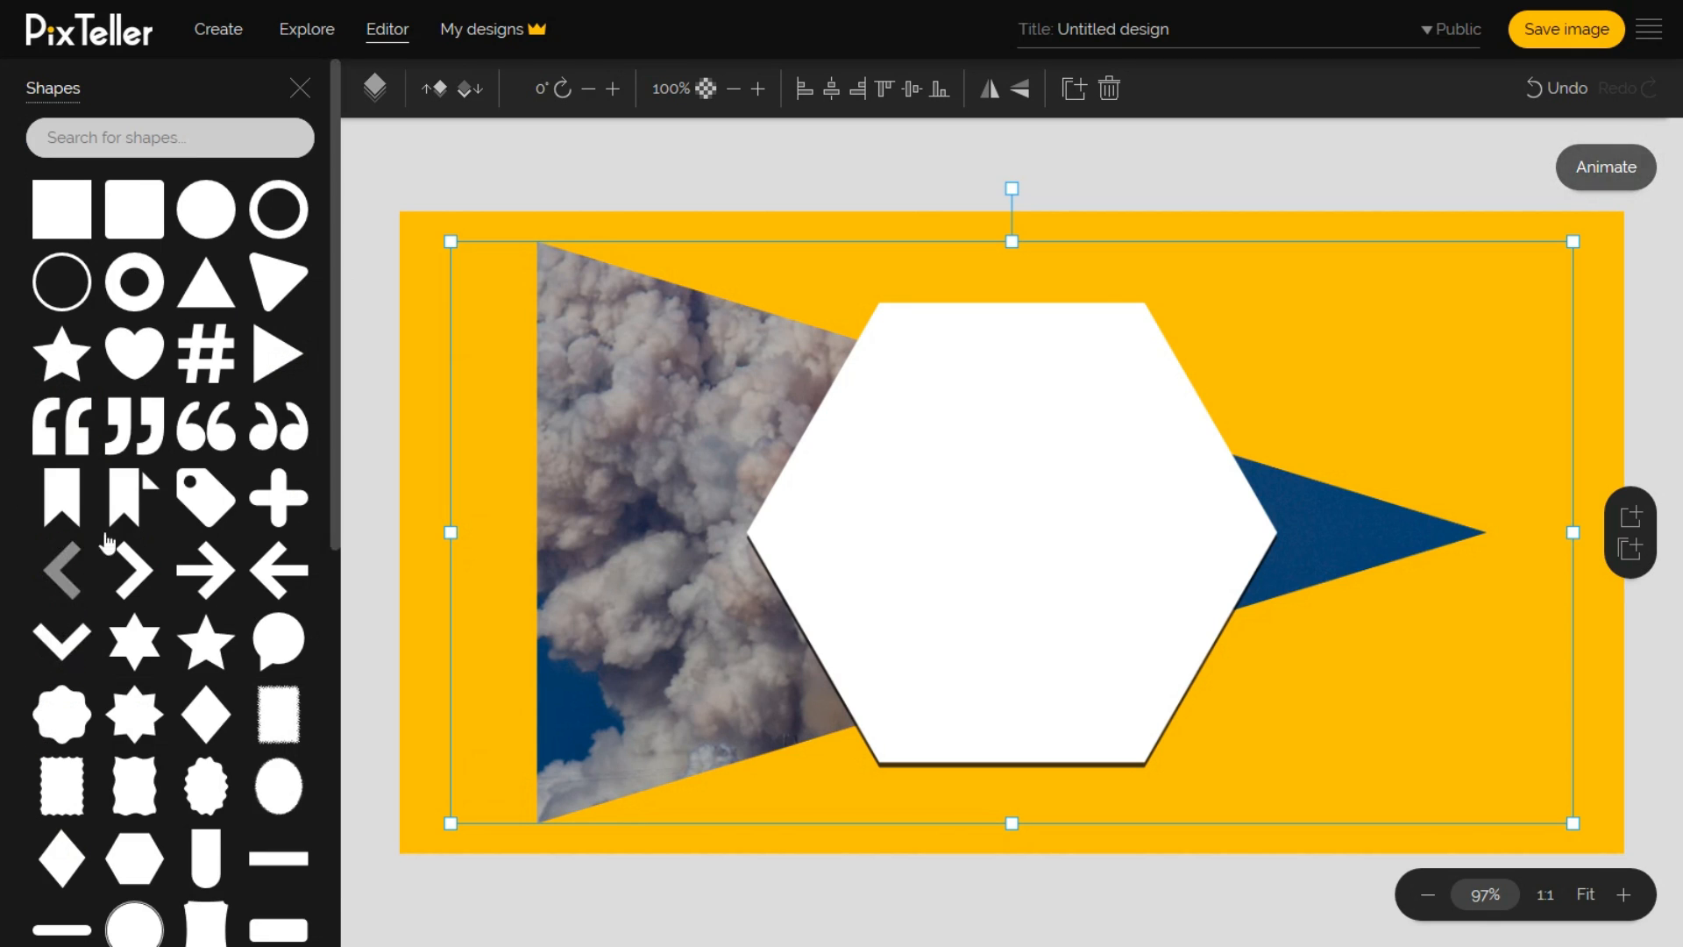
scroll(105, 539, down, 5)
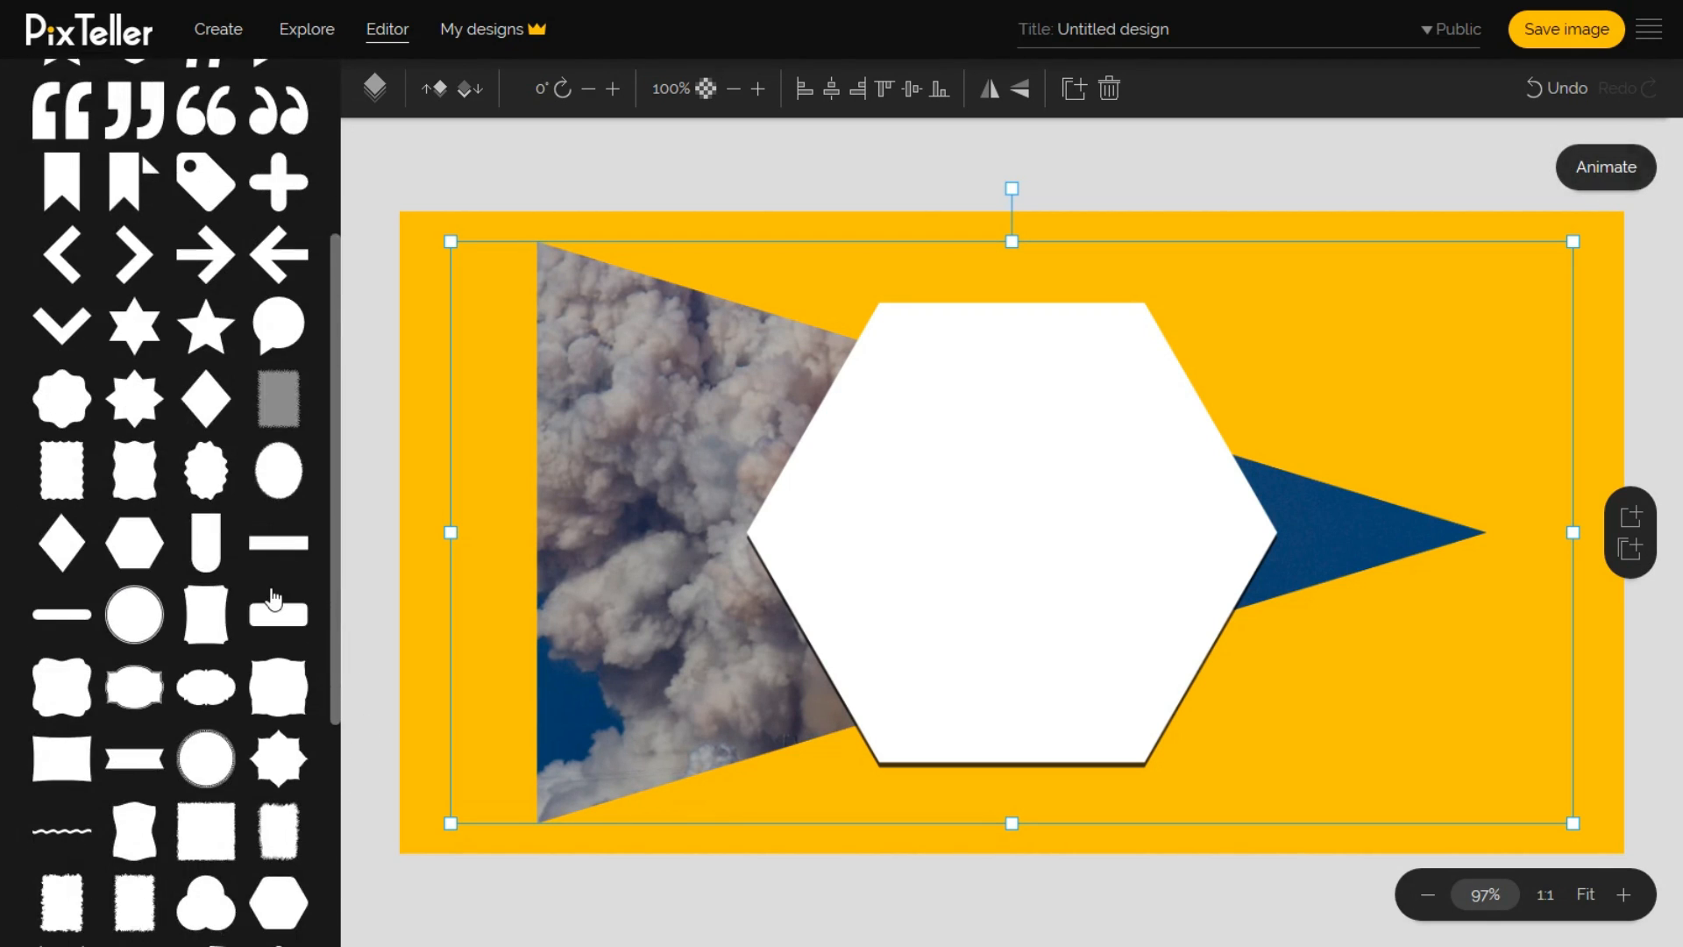
scroll(206, 759, down, 1)
click(64, 699)
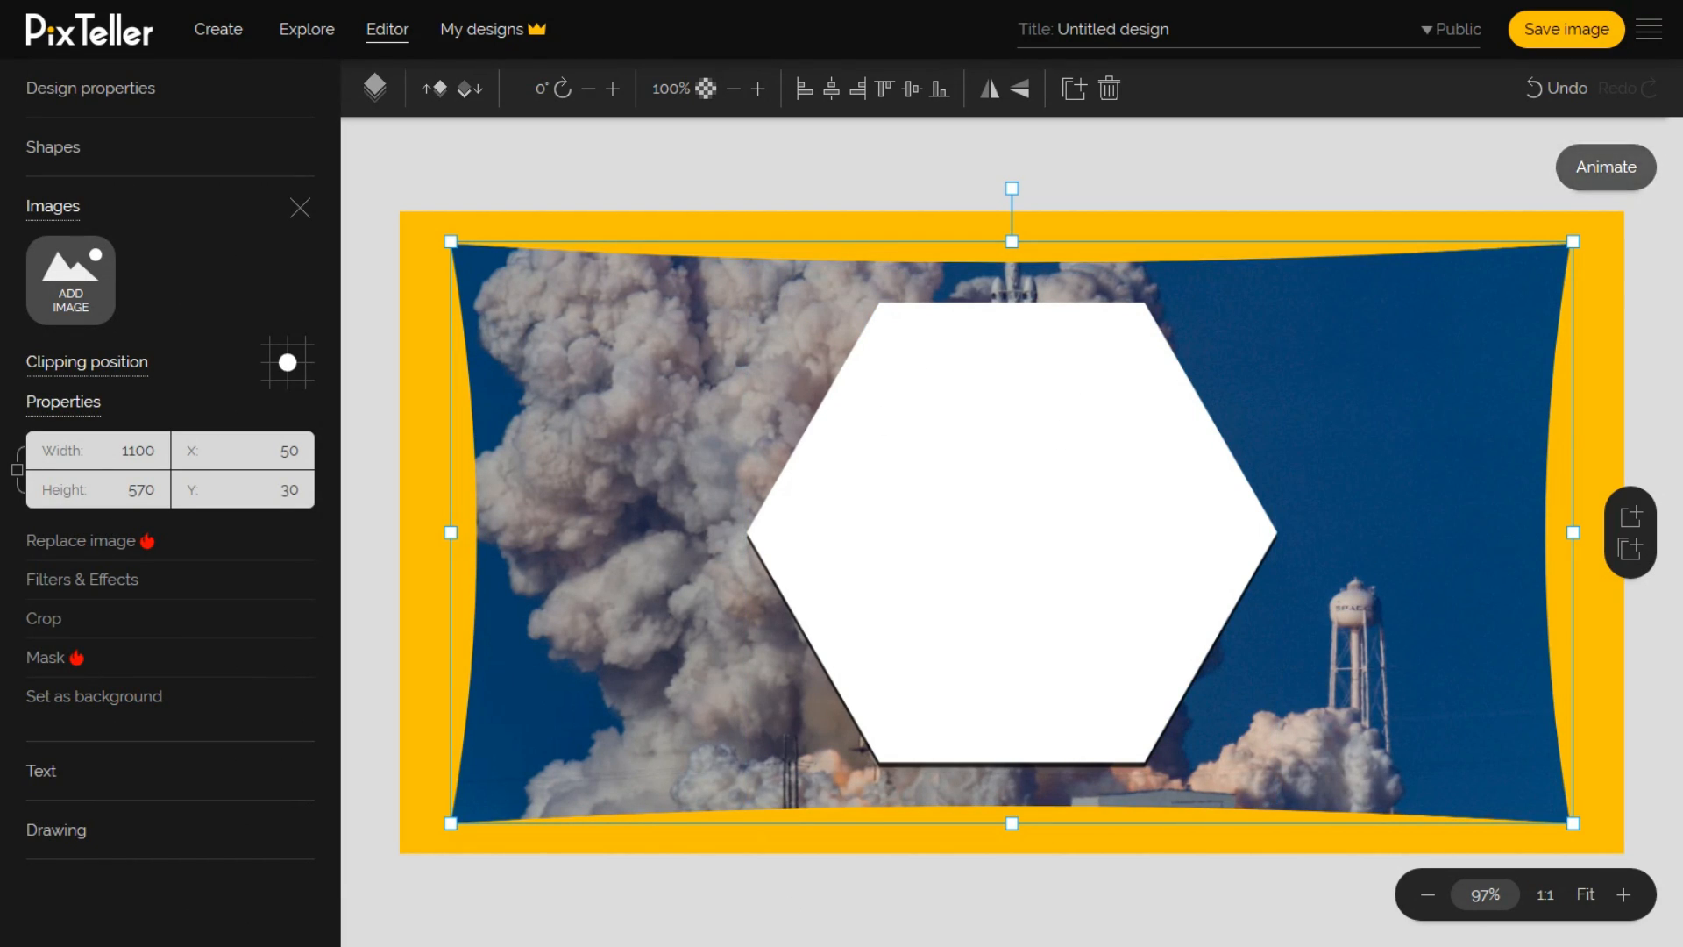
click(52, 665)
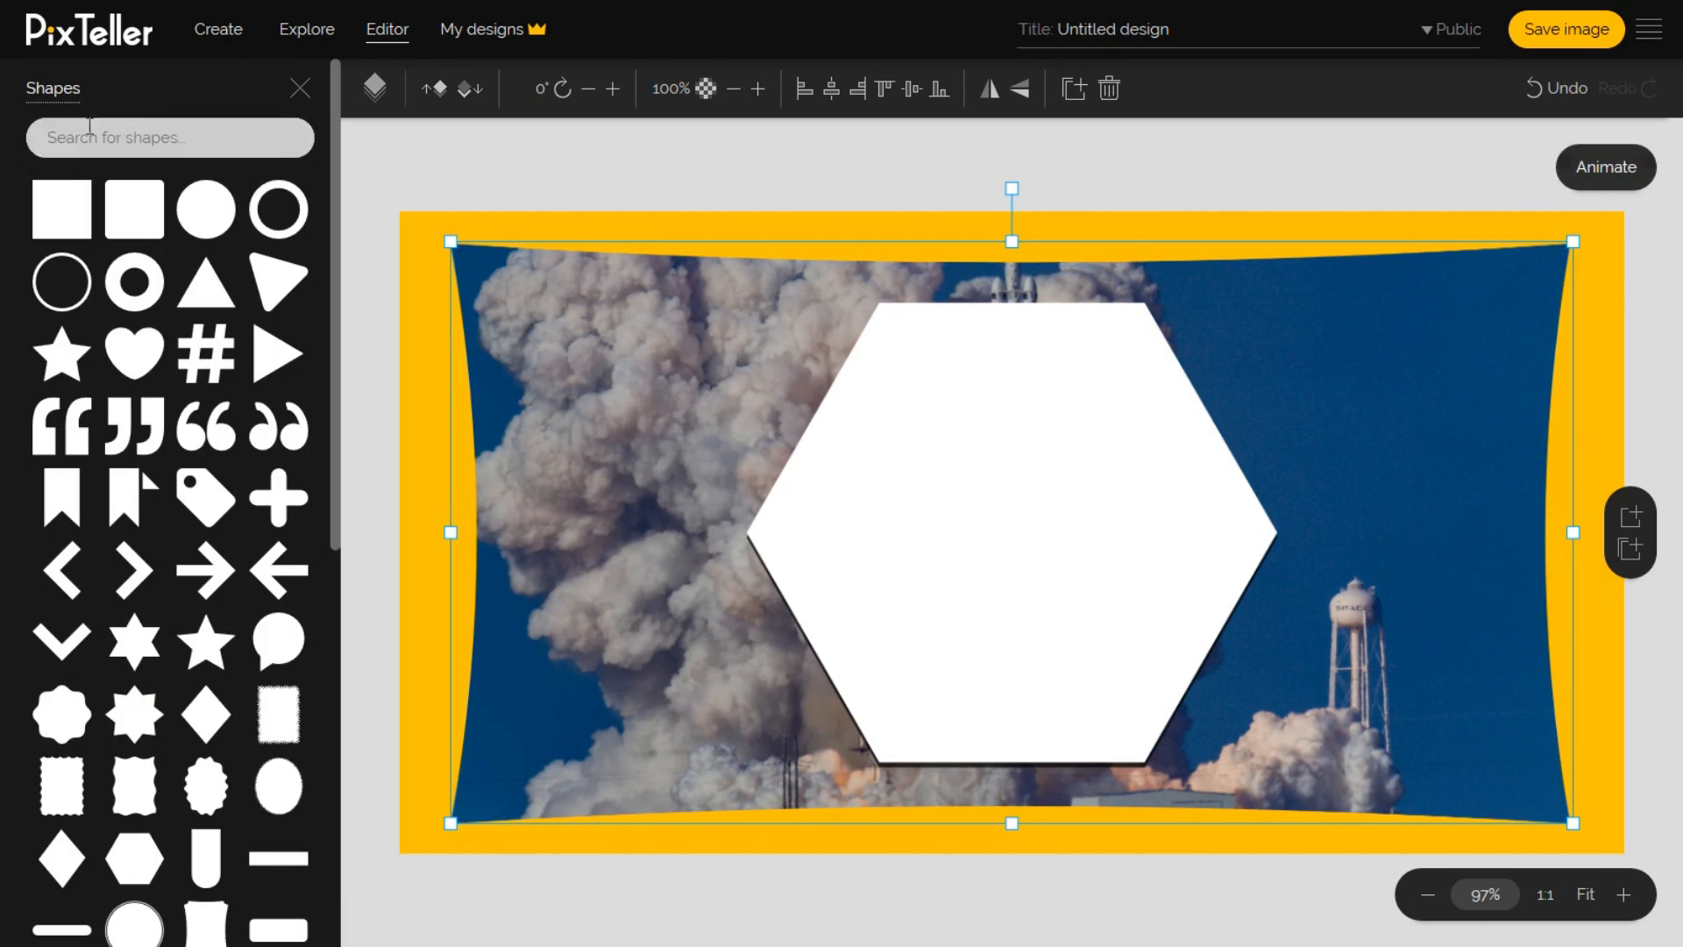
click(61, 211)
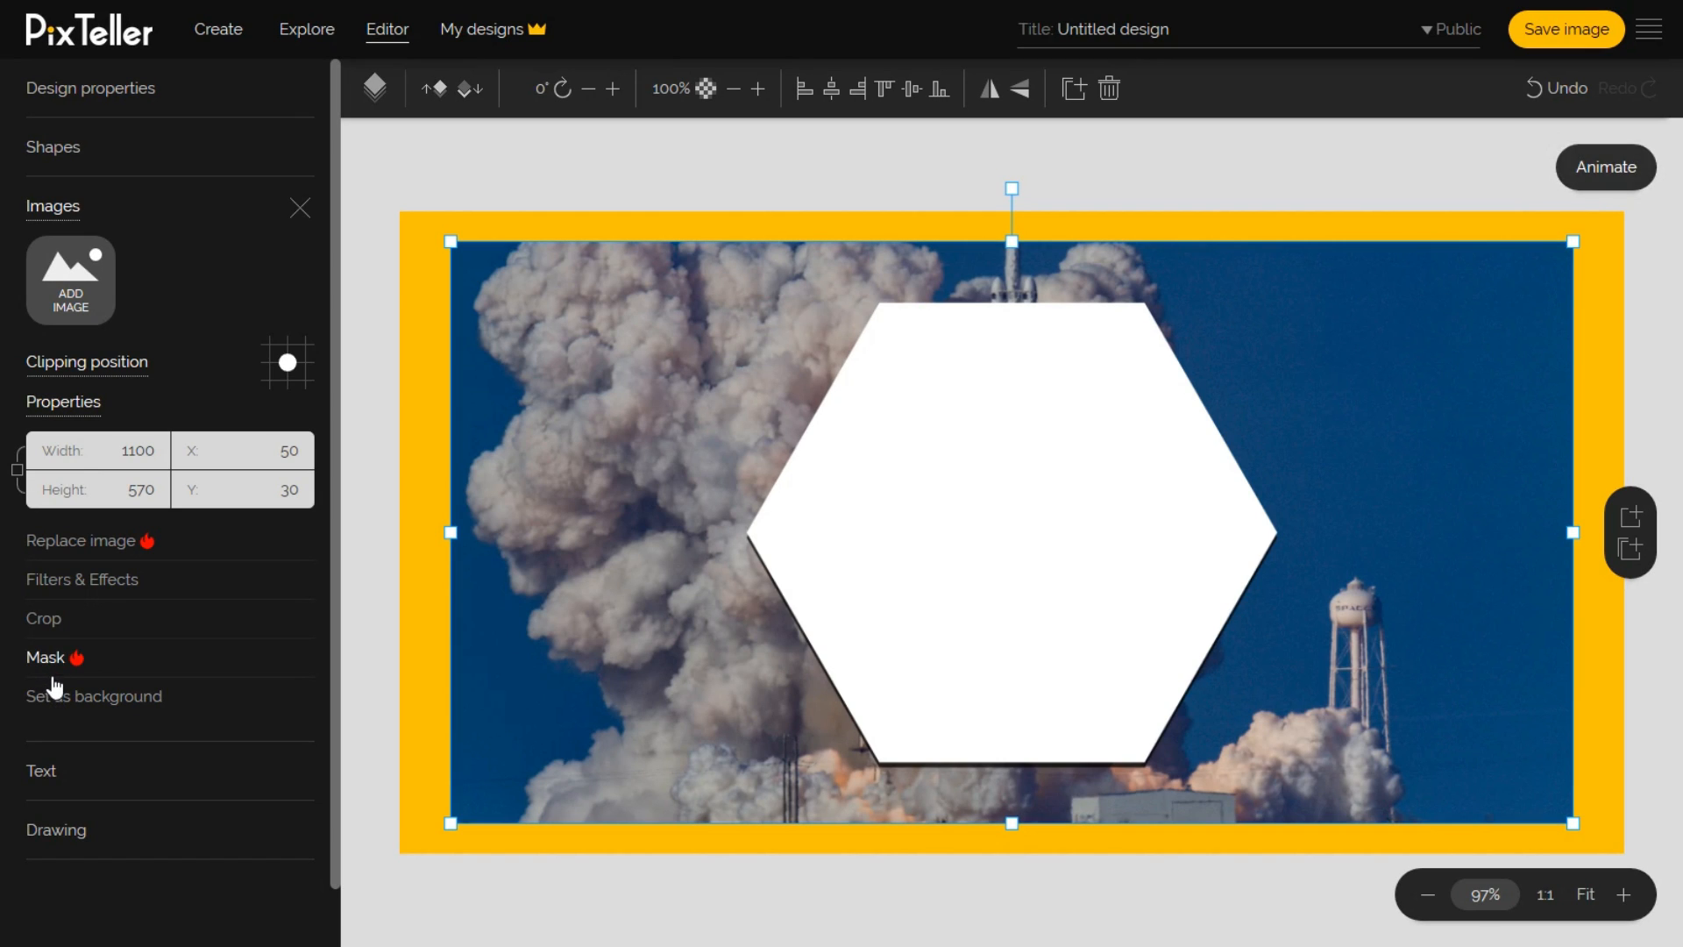
Try several preset image effects on the rocket photo, including Lomo, and return to the original look.
click(67, 592)
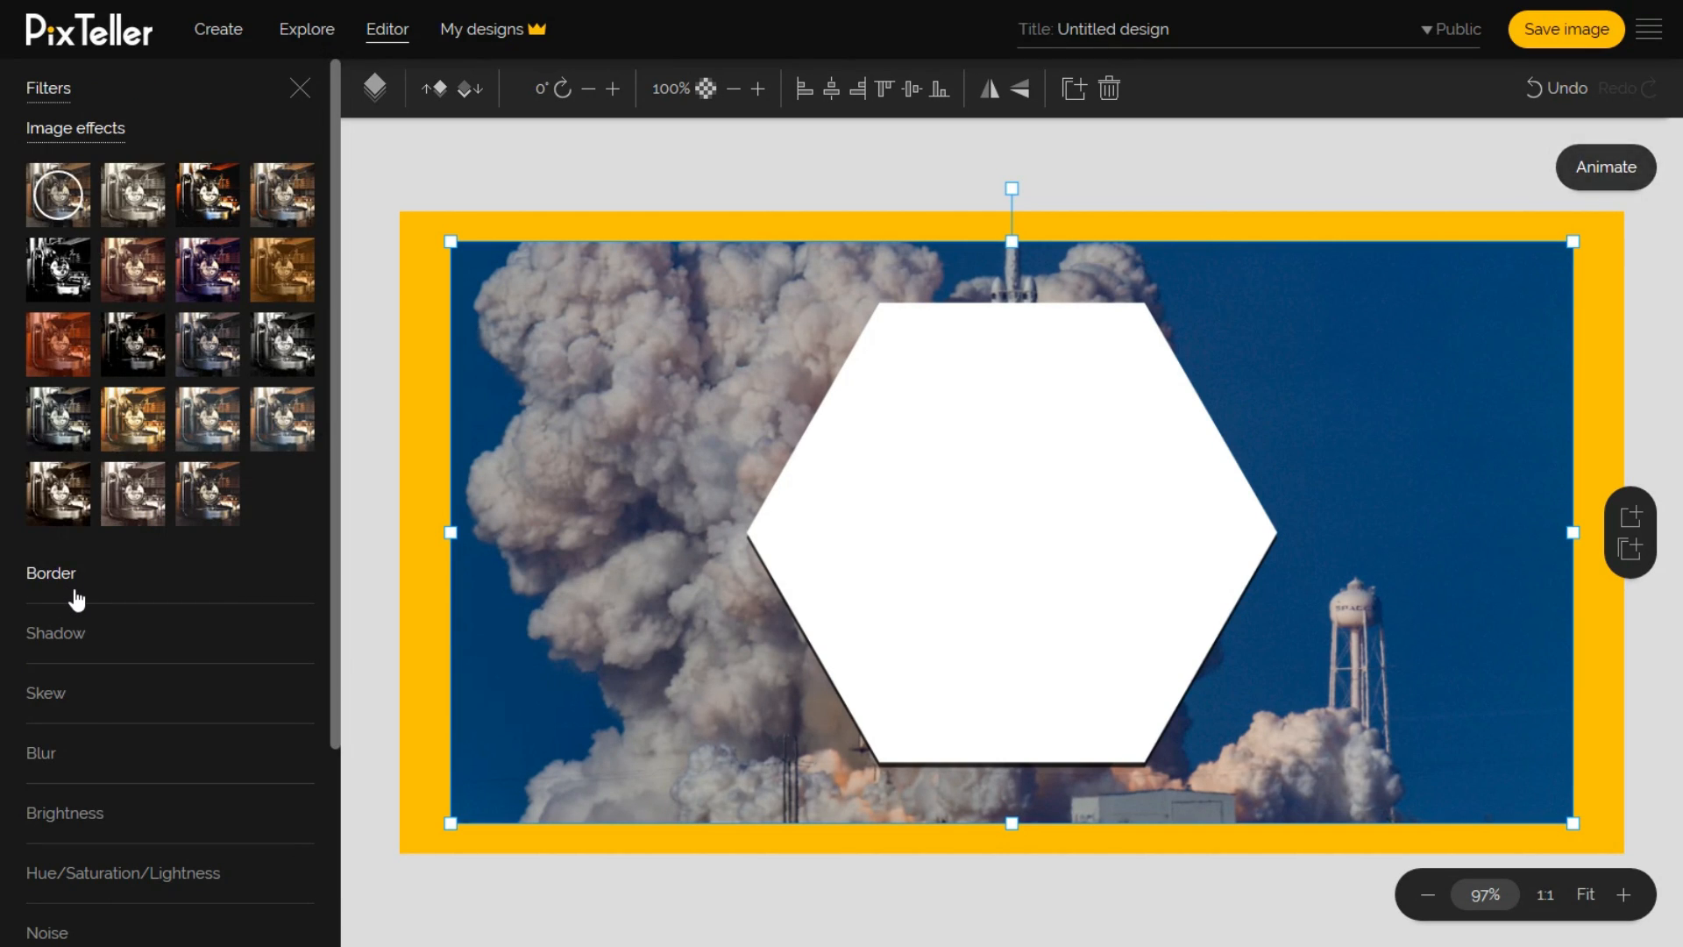
click(233, 207)
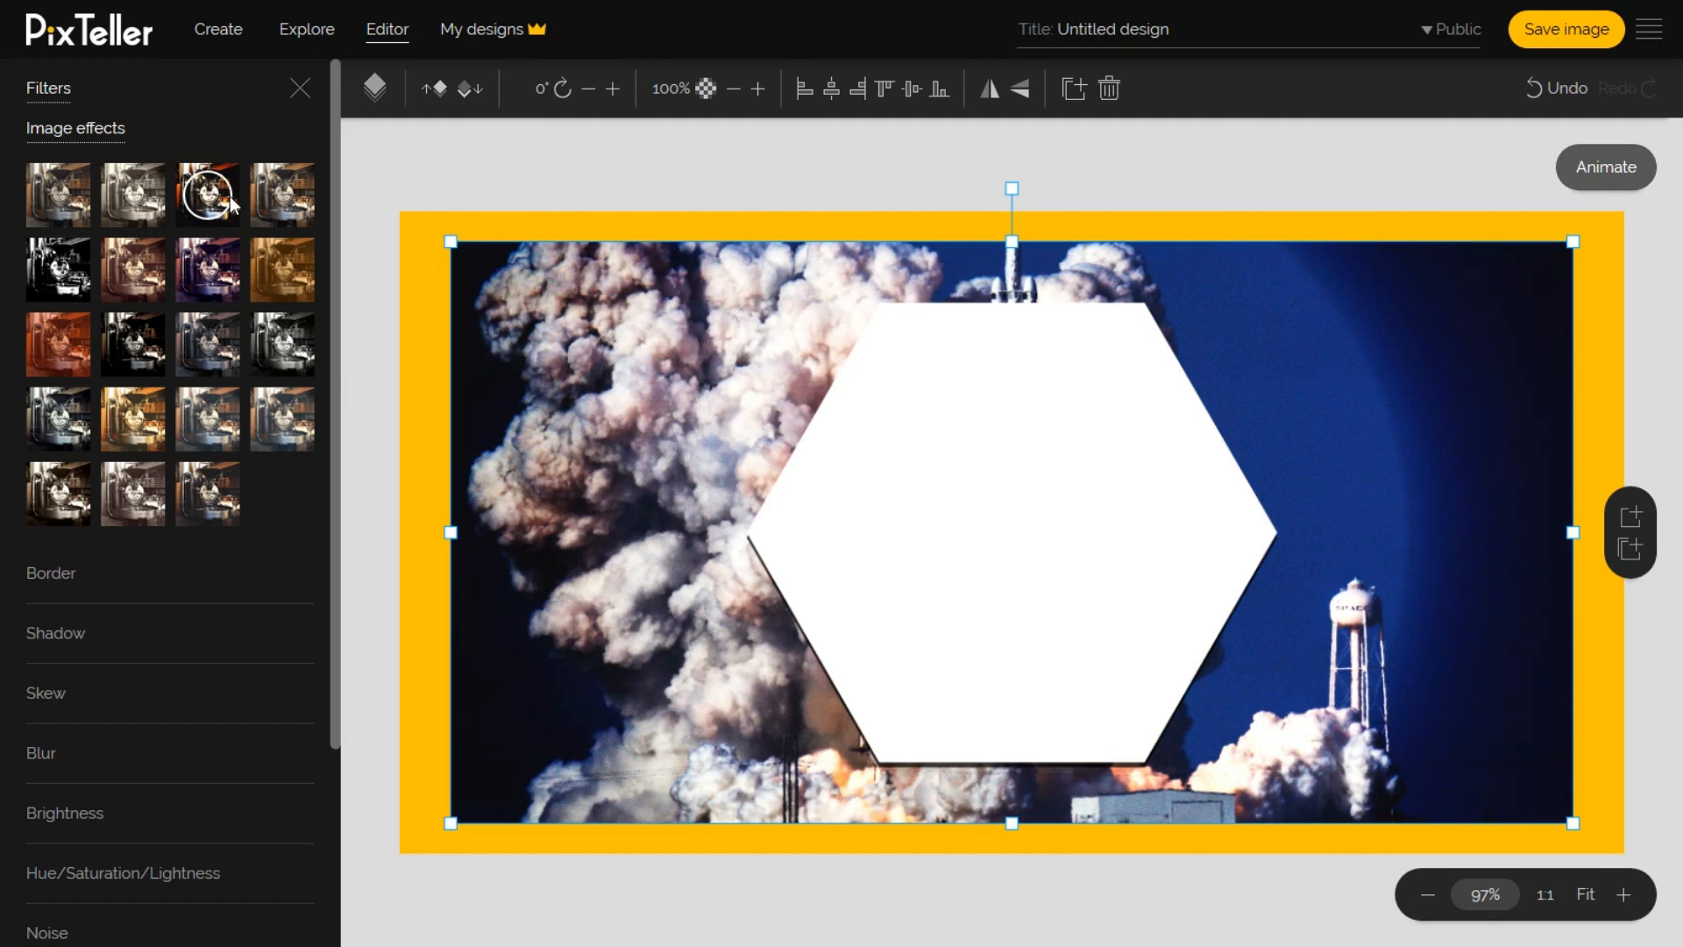
click(286, 192)
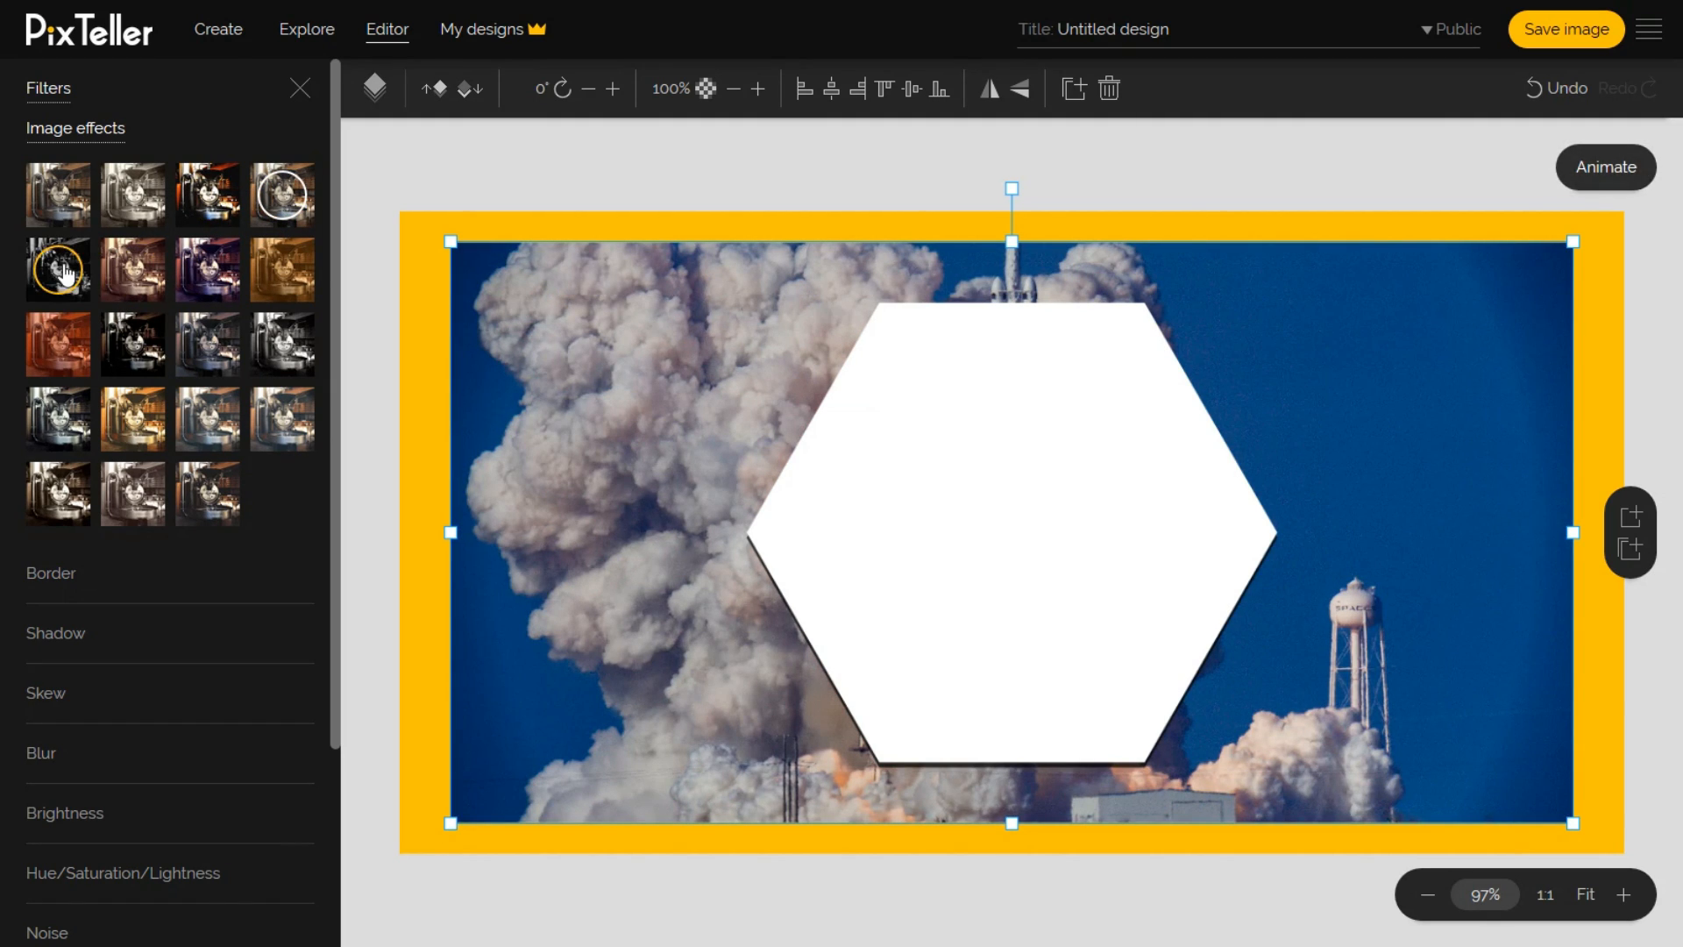
click(64, 273)
click(126, 279)
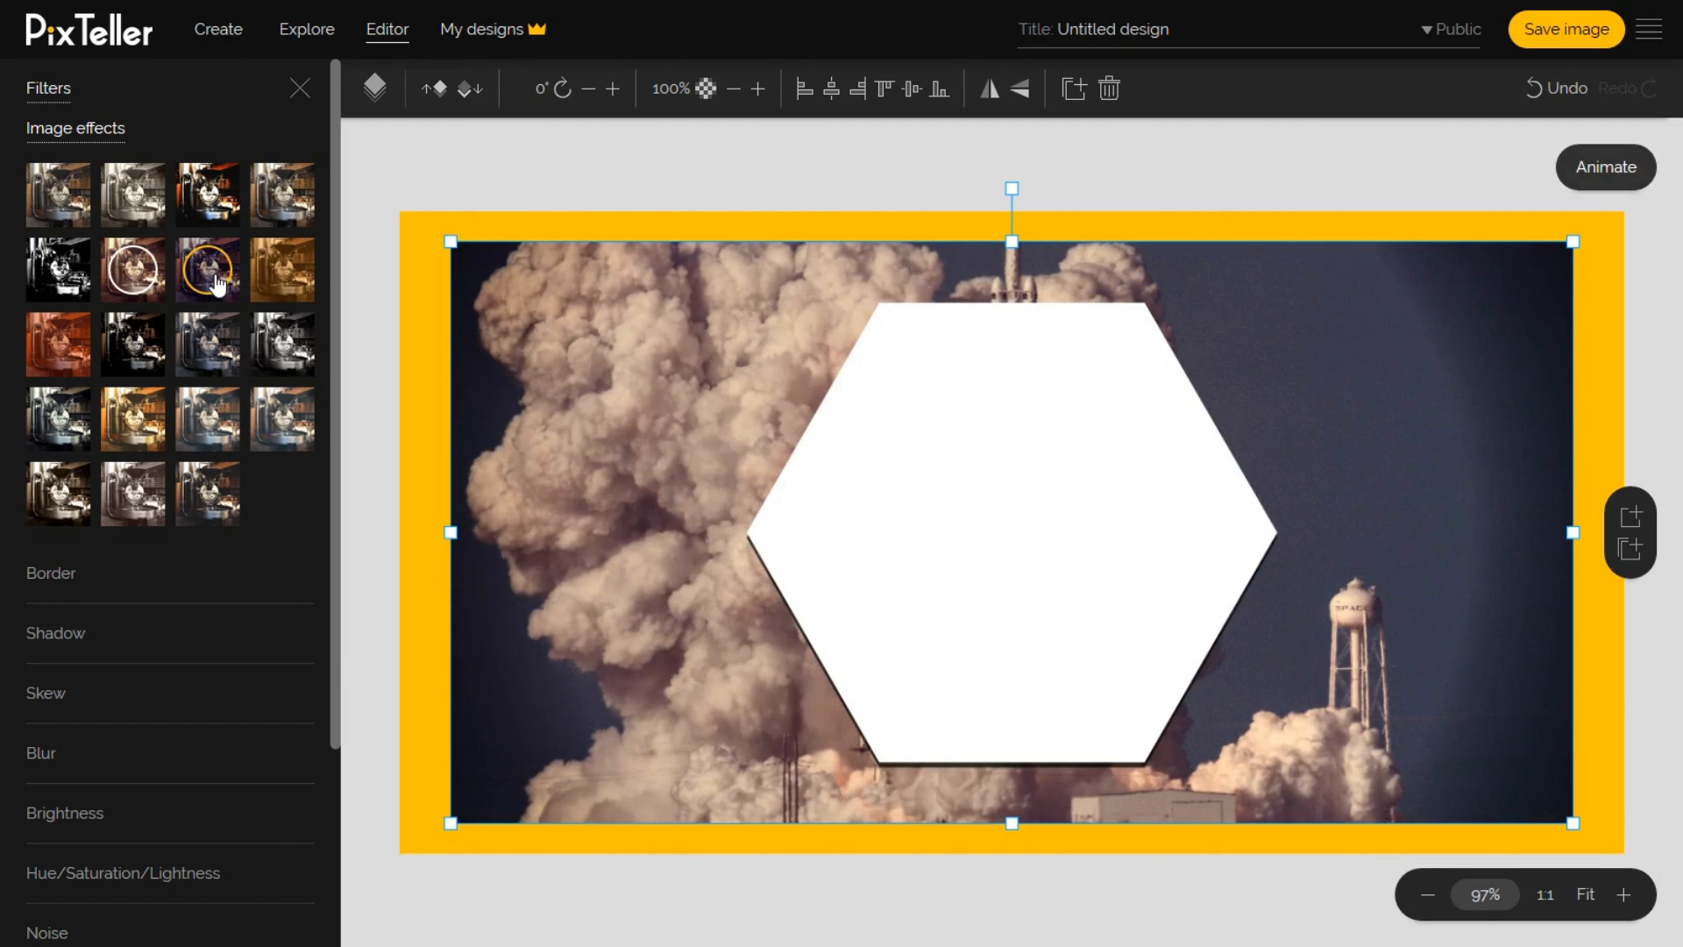
click(215, 278)
click(282, 269)
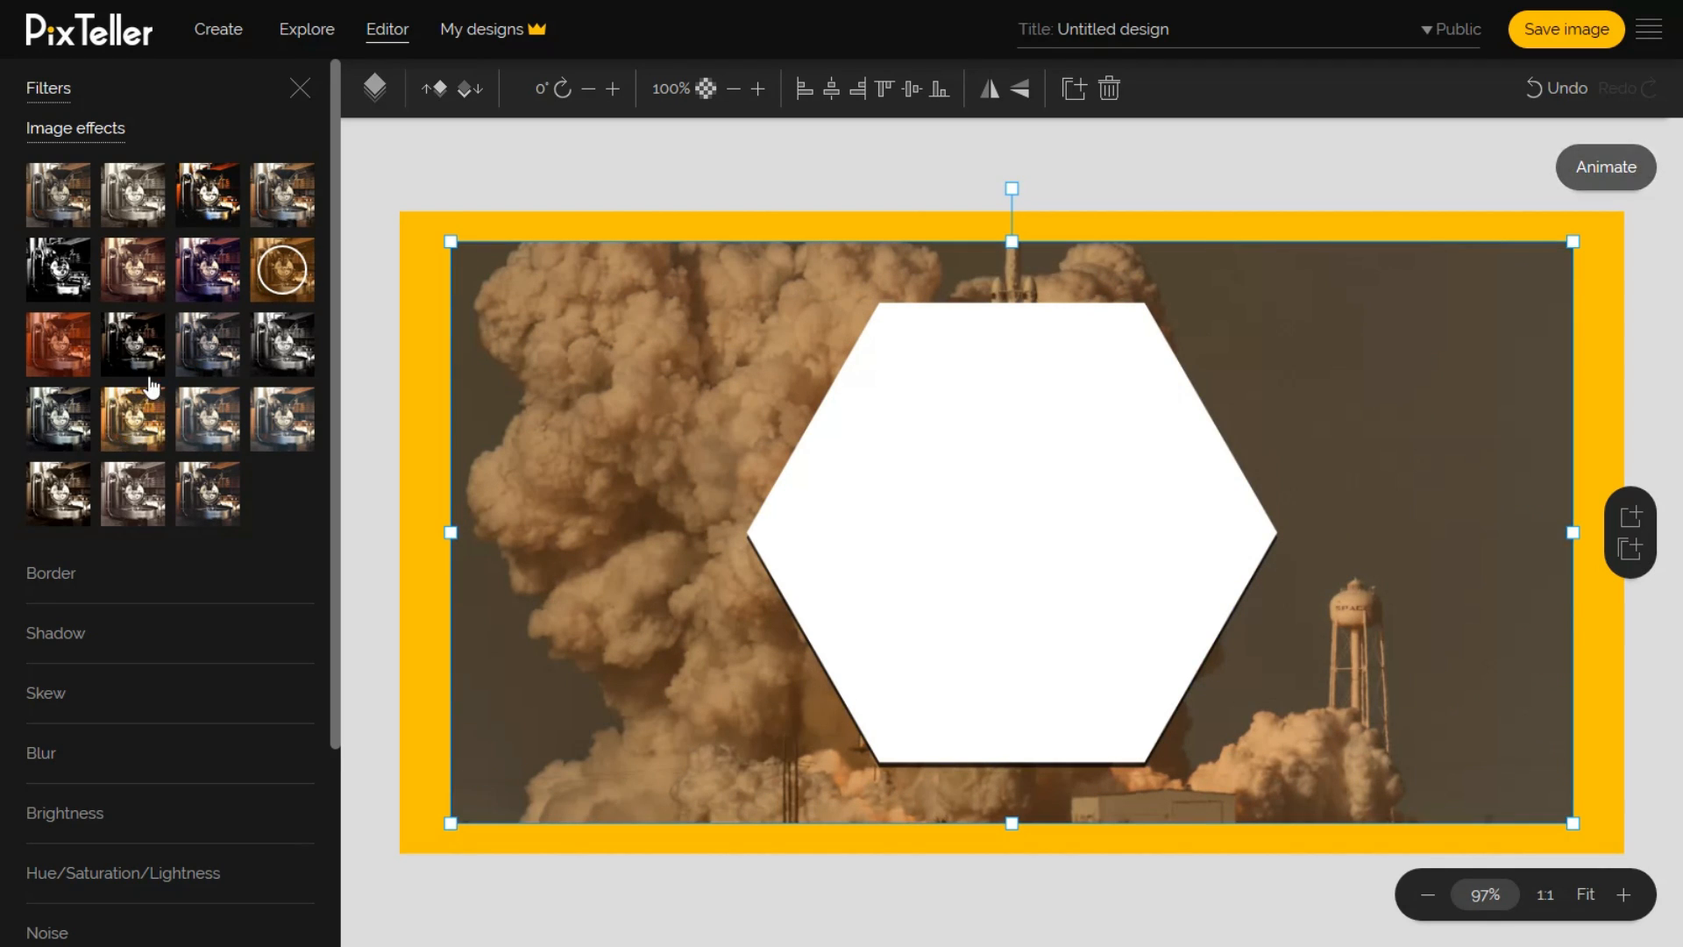
click(148, 372)
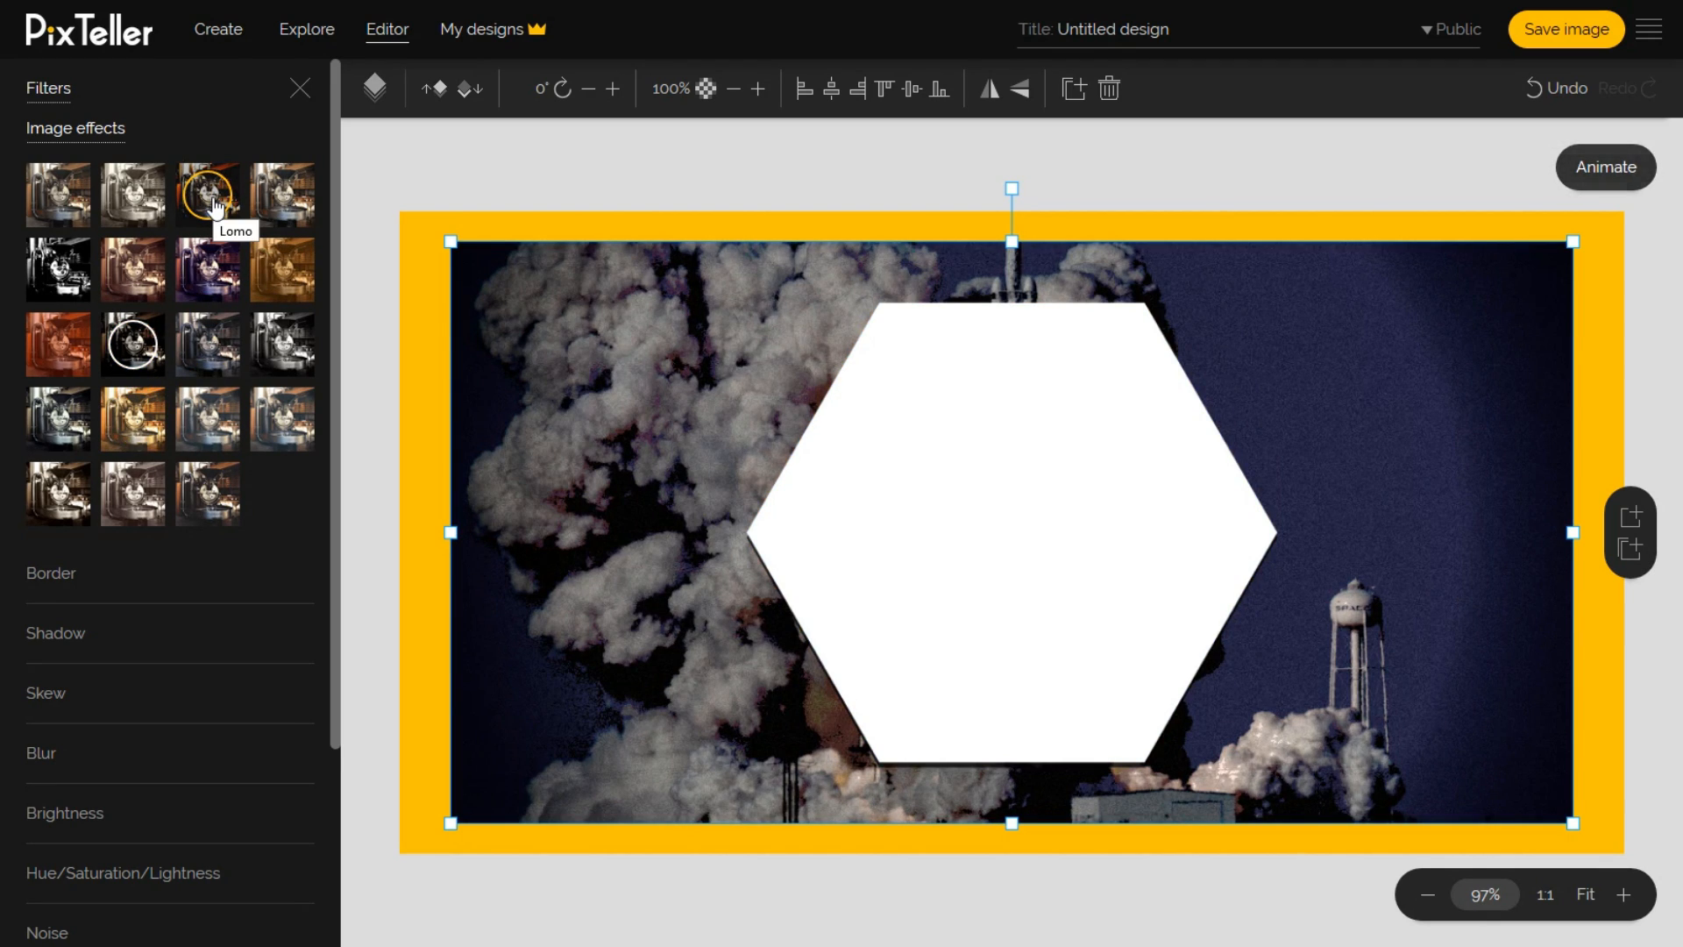
click(80, 195)
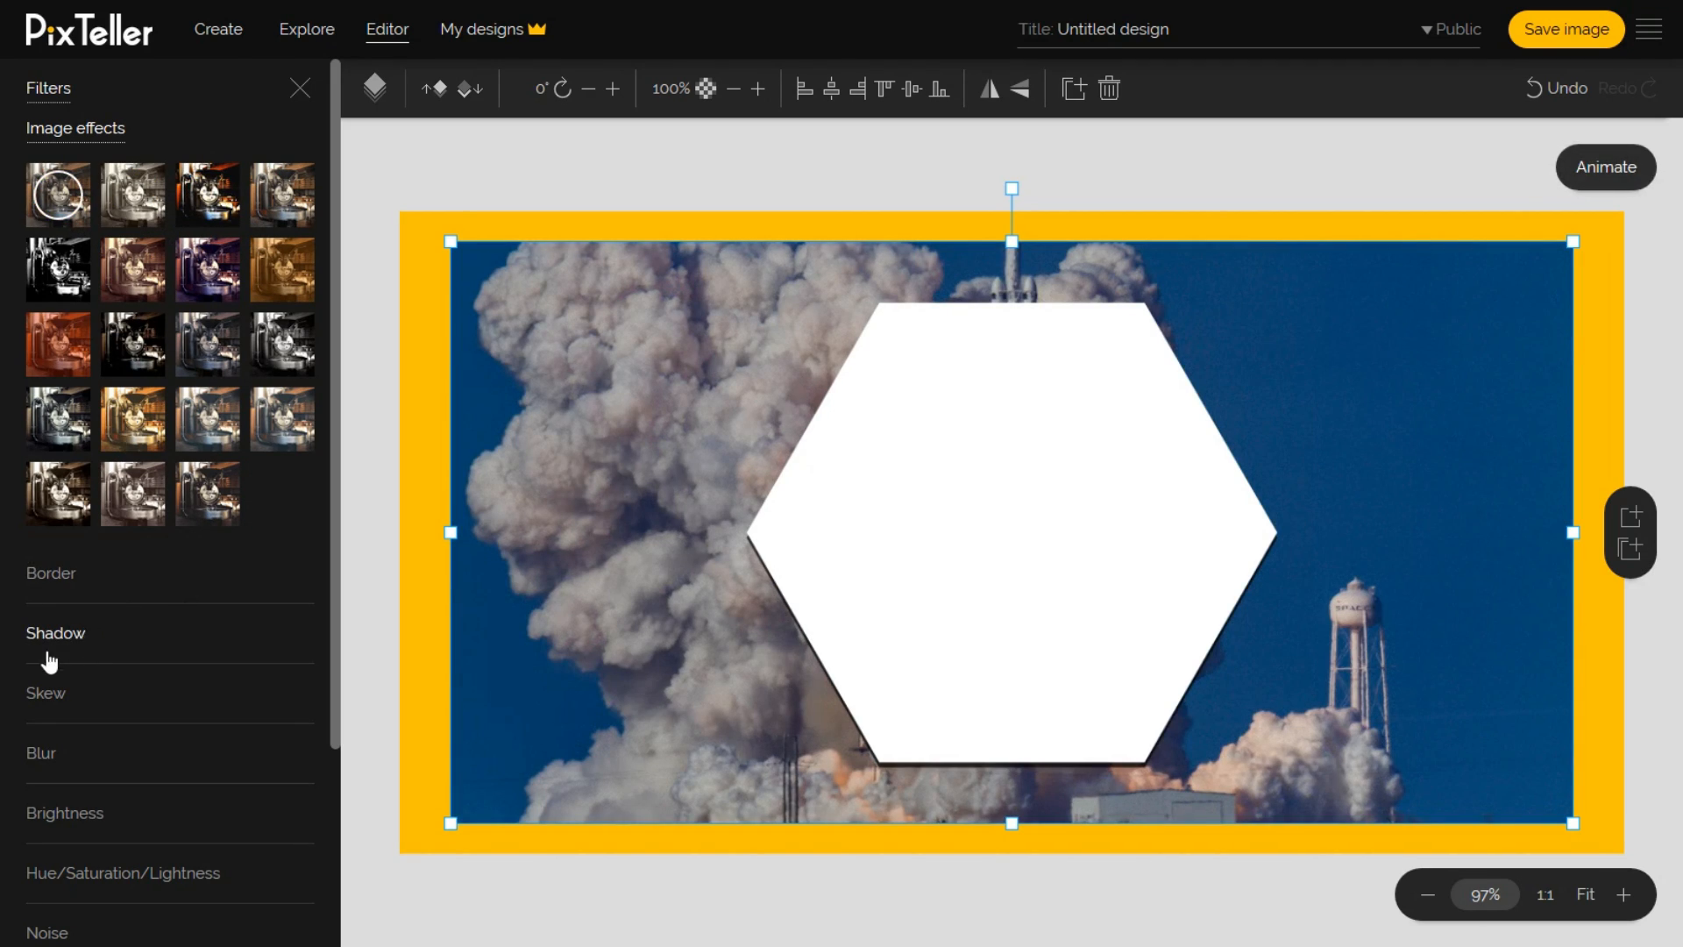
Try a black border of size 5 and a black shadow with blur 14 on the photo, removing each one.
click(73, 593)
drag(41, 709, 51, 716)
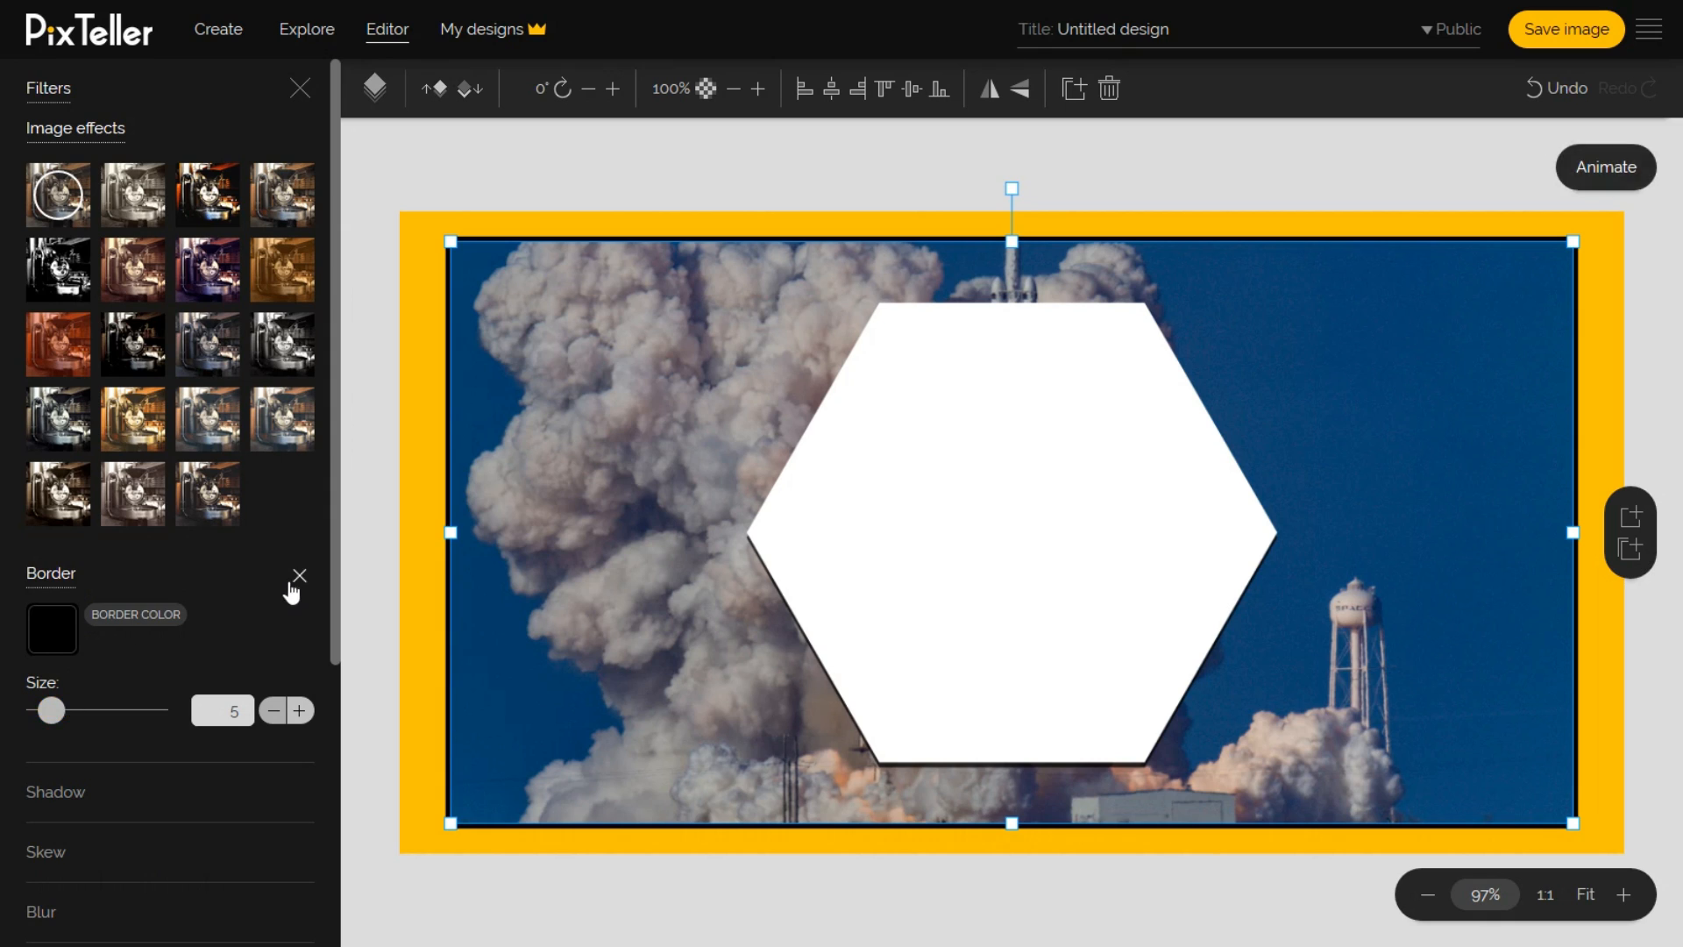
click(294, 579)
click(94, 633)
scroll(120, 766, down, 1)
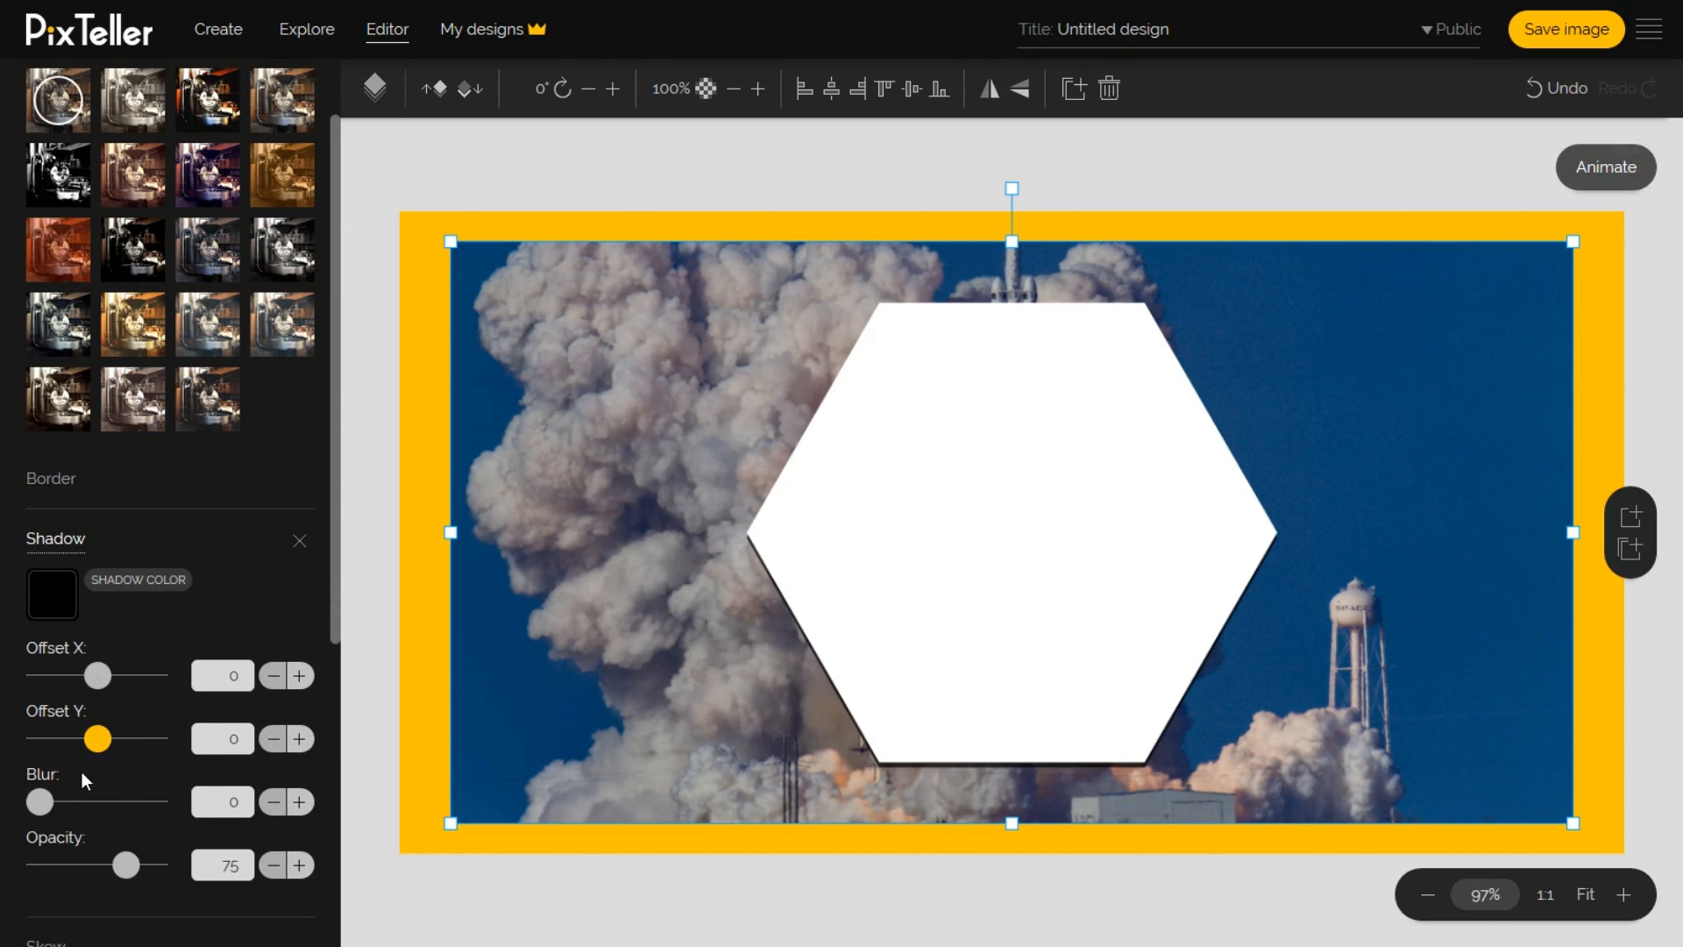
mouse_move(44, 802)
mouse_down()
mouse_move(90, 803)
mouse_move(75, 801)
mouse_up()
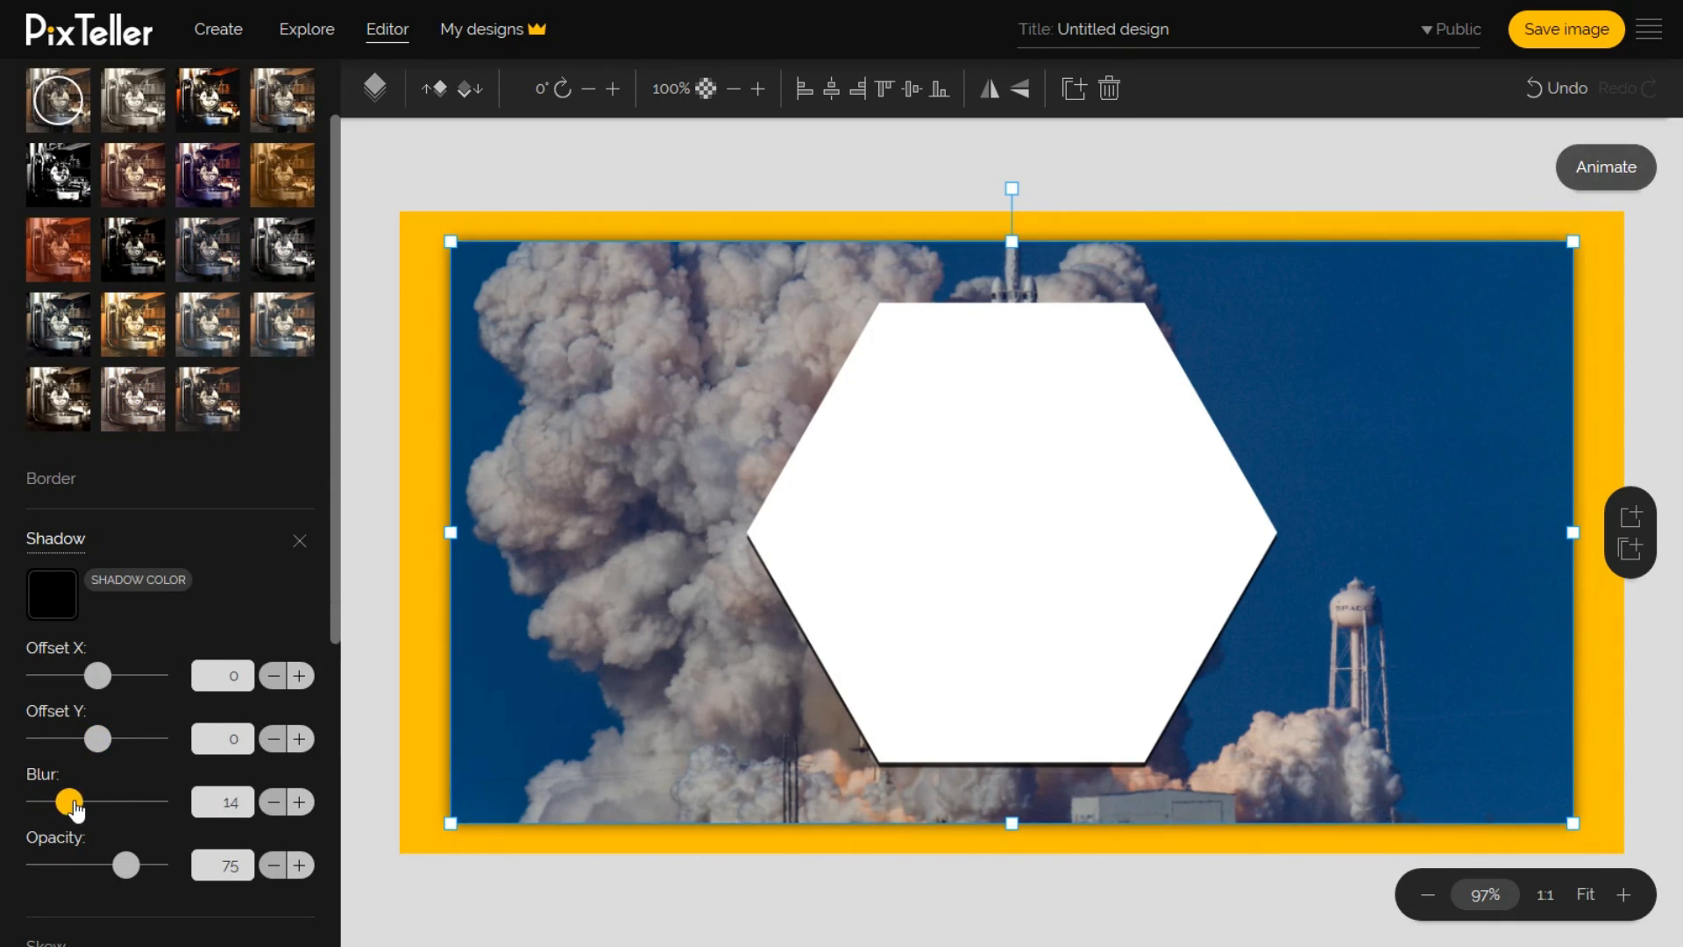
click(301, 543)
Try skewing the photo with horizontal about 10, left about -56 and bottom about -47, and remove the skew.
click(105, 545)
scroll(135, 813, down, 1)
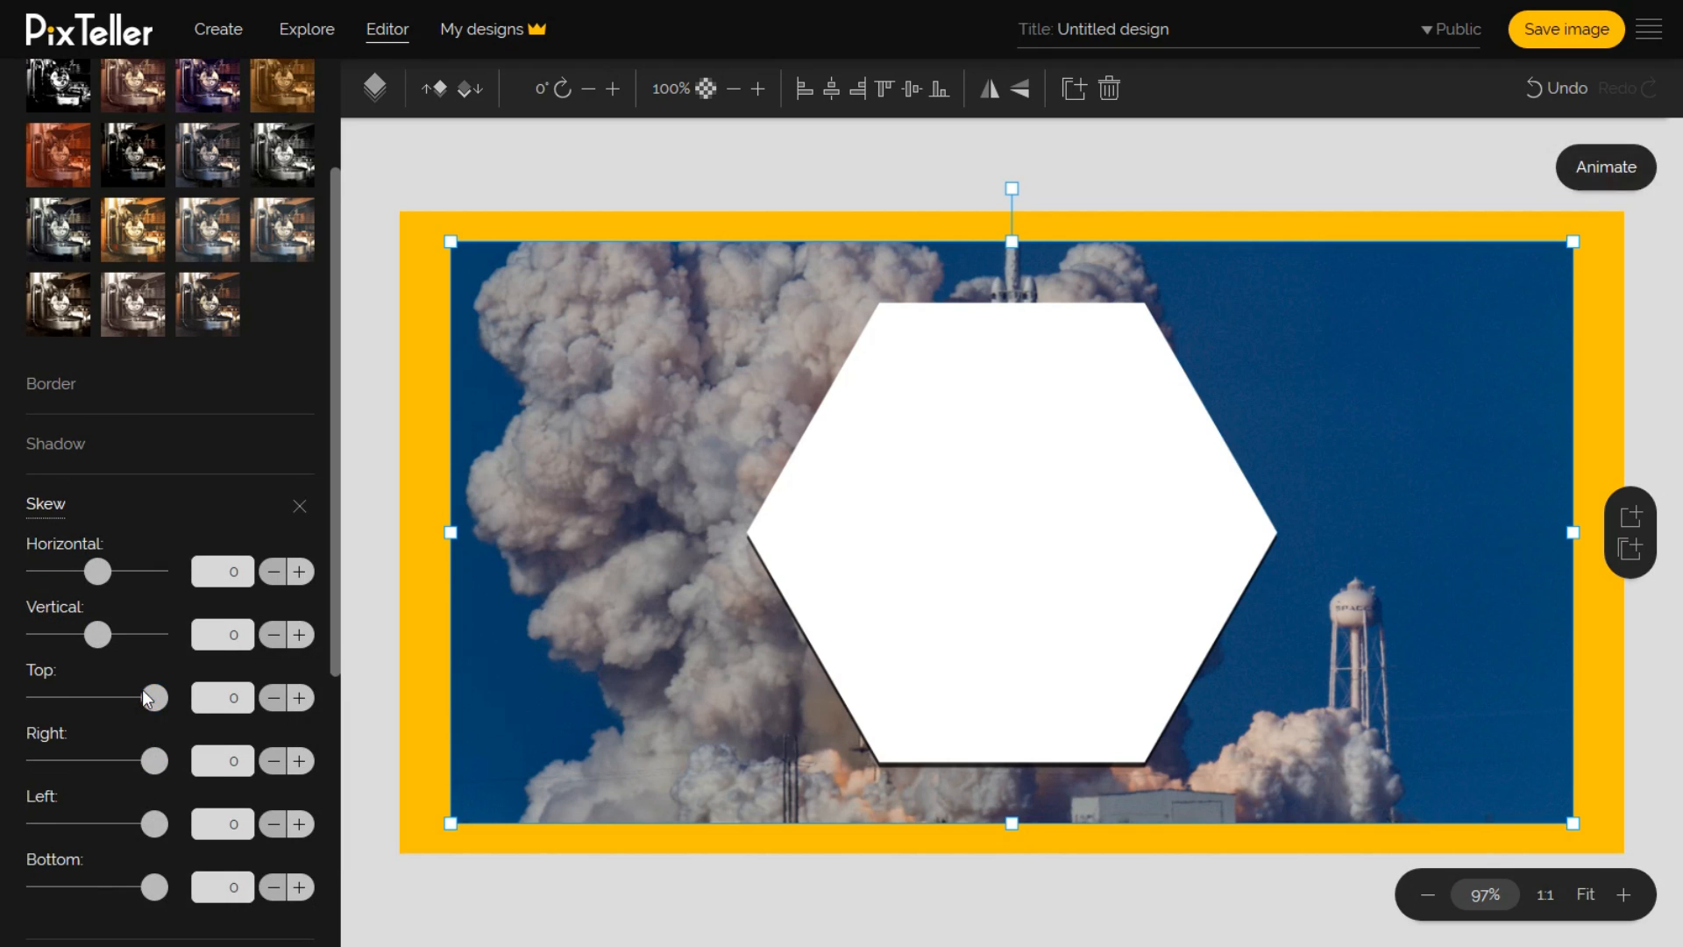
drag(151, 689, 153, 760)
drag(154, 888, 101, 888)
drag(154, 824, 90, 824)
mouse_move(98, 571)
mouse_down()
mouse_move(138, 586)
mouse_move(60, 586)
mouse_move(97, 586)
mouse_up()
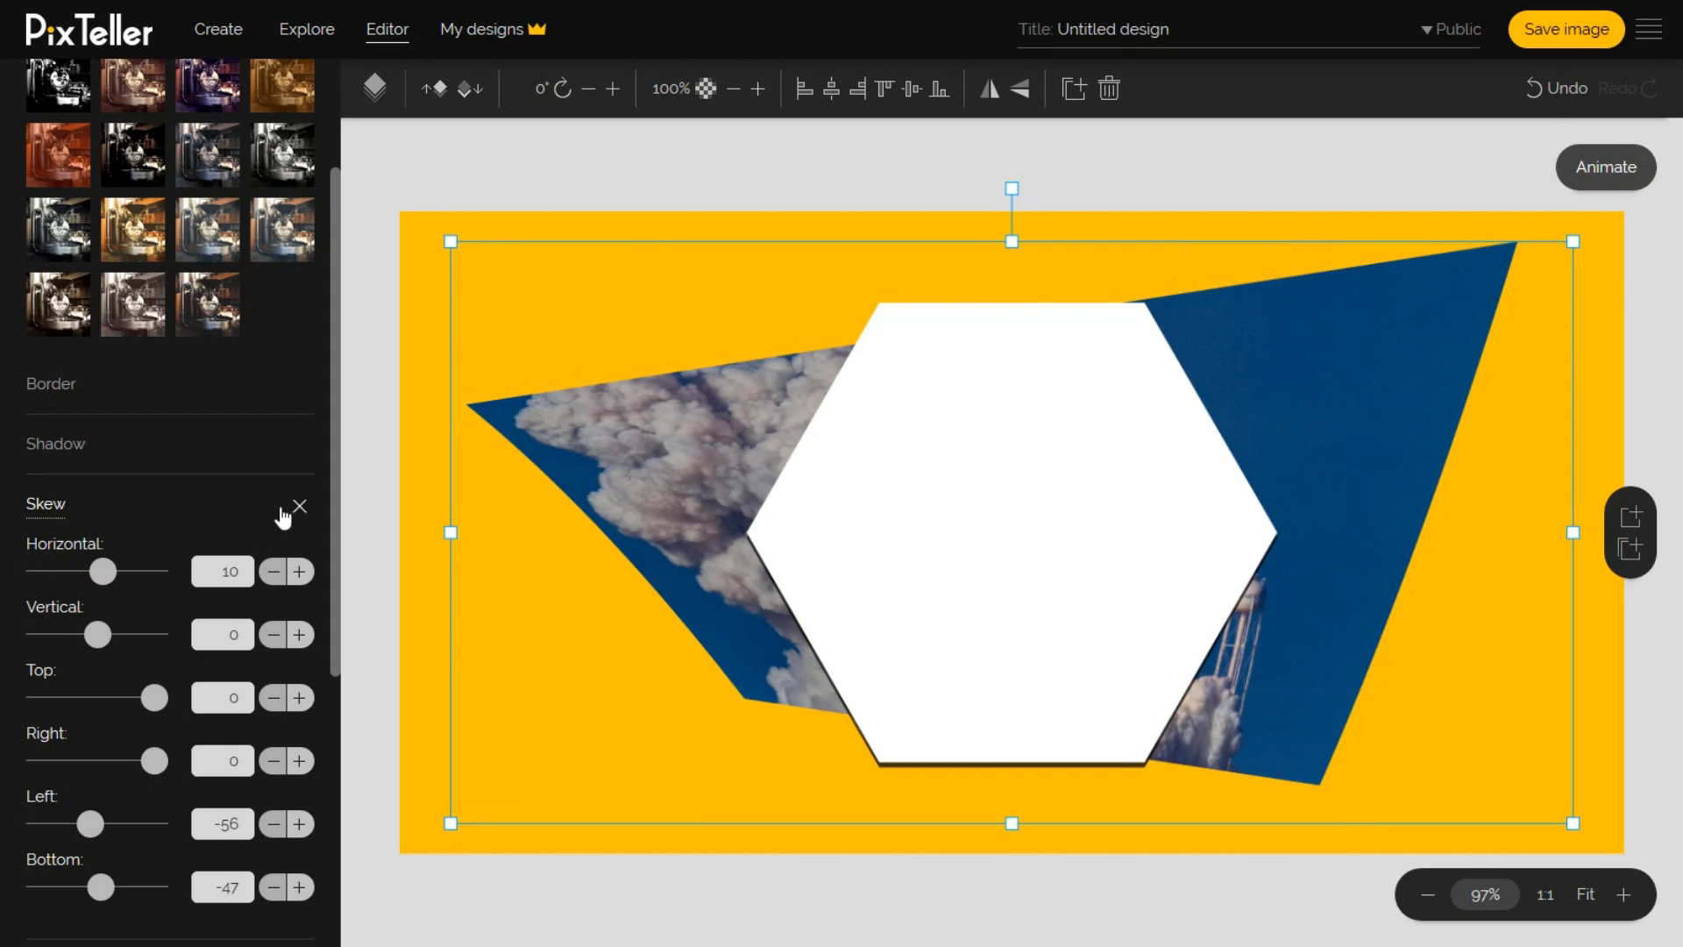
click(299, 506)
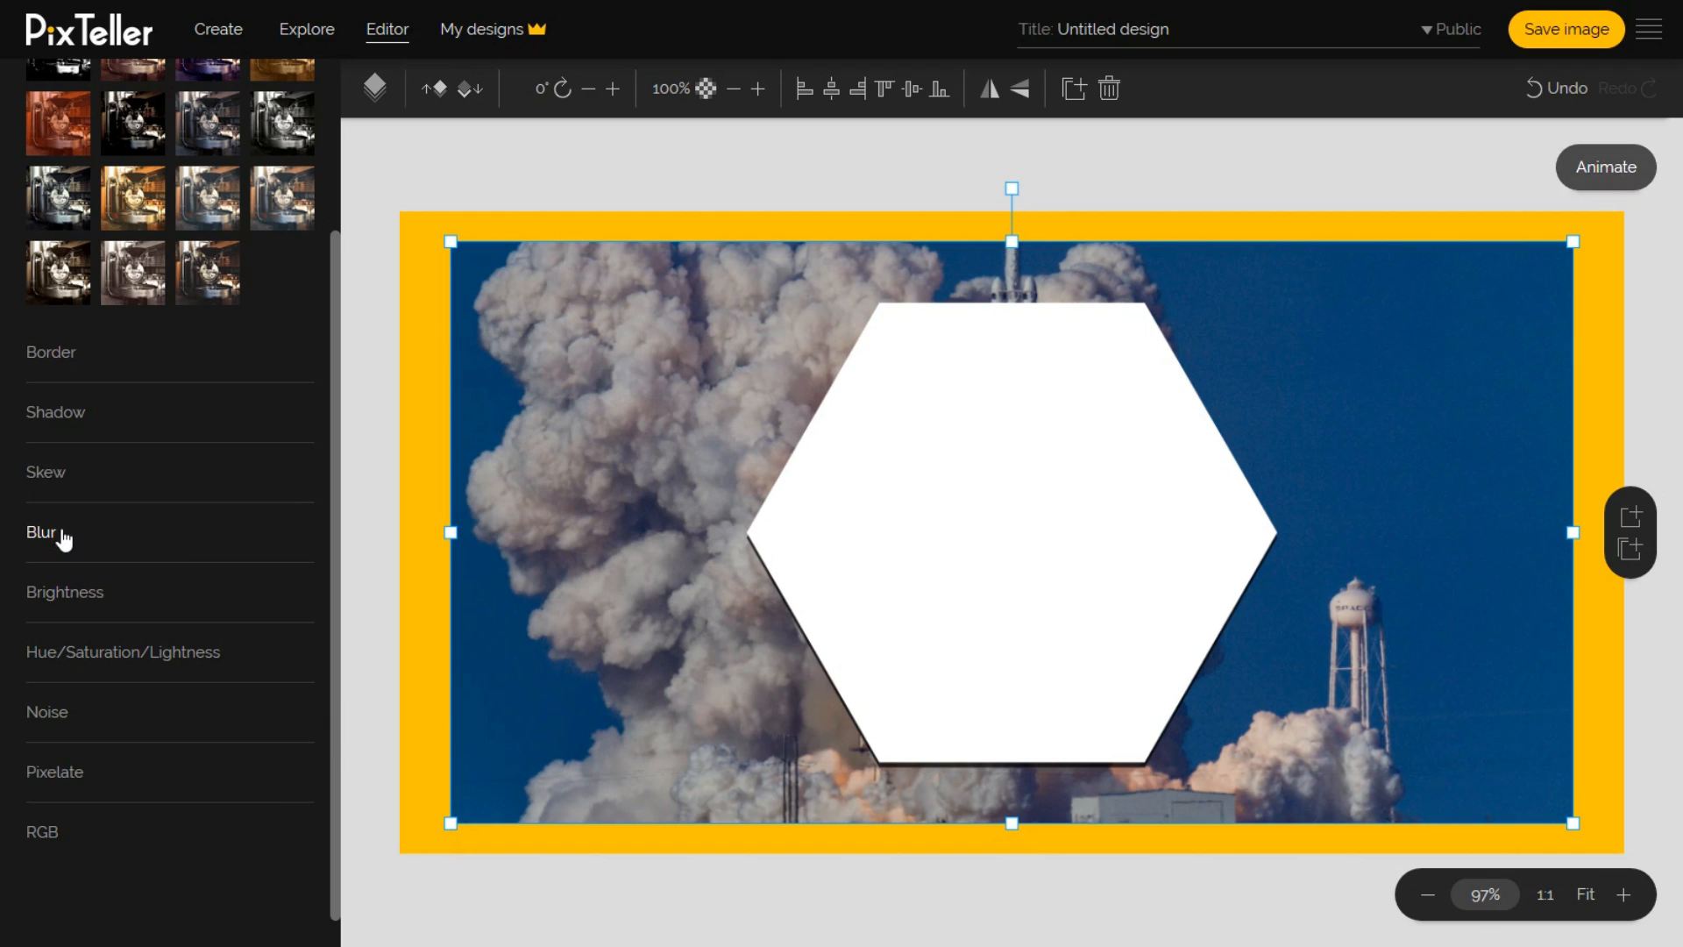
Try the Blur and Brightness adjustments on the photo and remove both.
click(58, 535)
drag(63, 607, 25, 616)
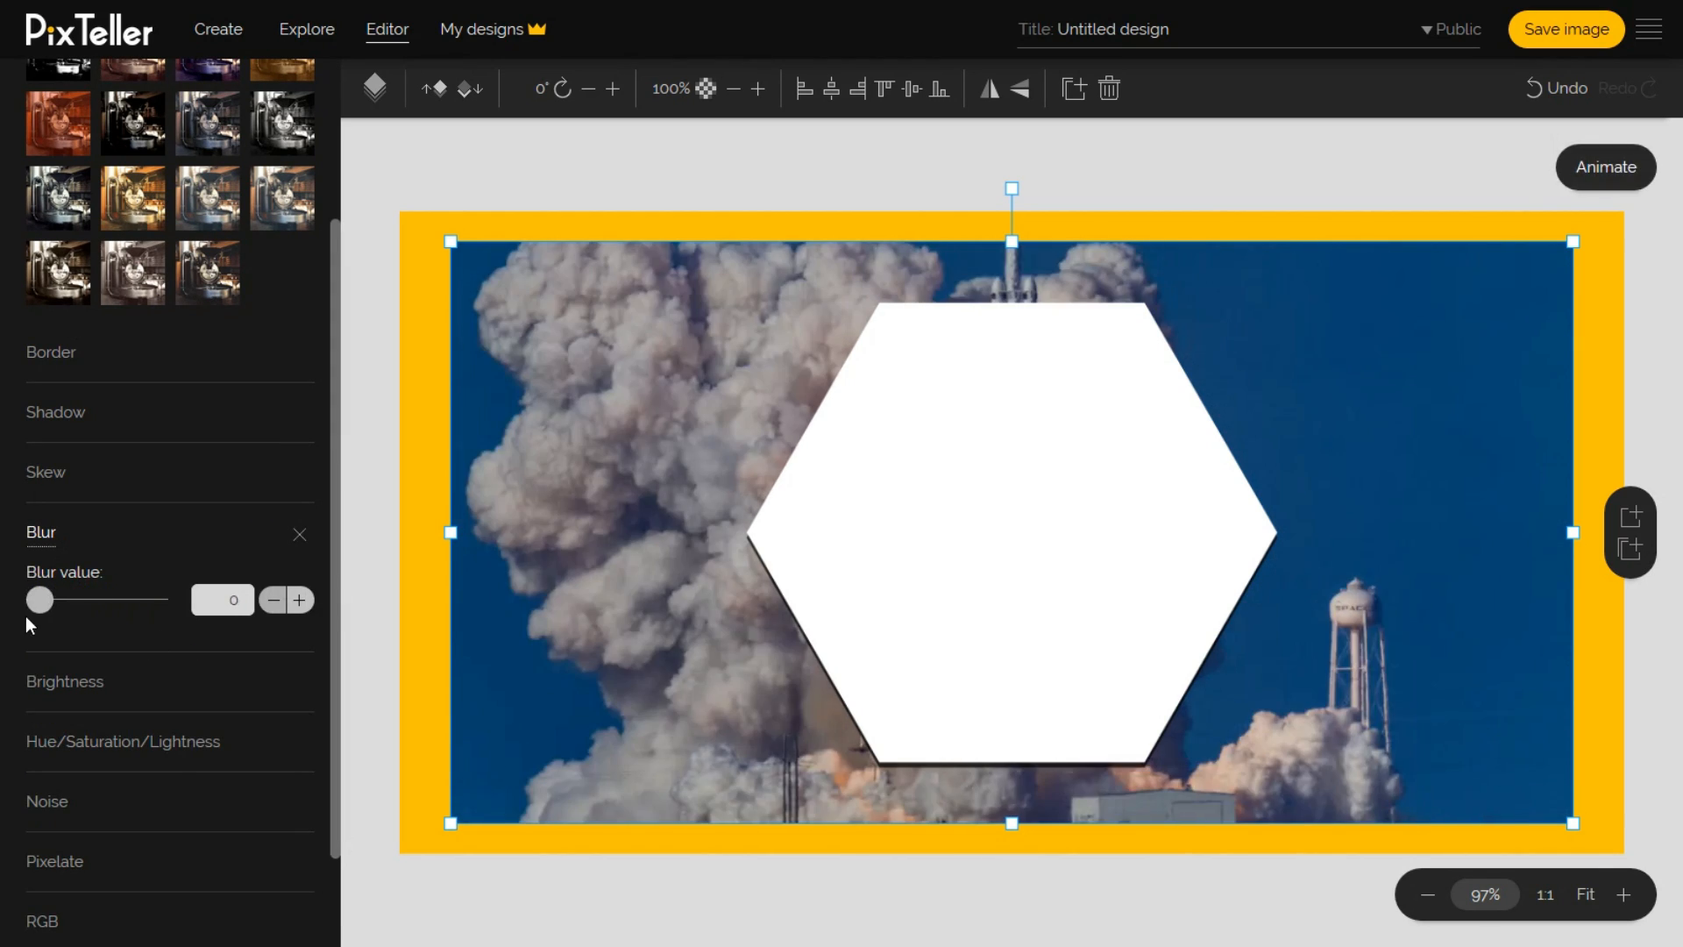
click(299, 541)
click(65, 593)
drag(92, 659, 39, 721)
click(299, 593)
Try the Hue/Saturation/Lightness and Noise adjustments on the photo and remove both.
click(49, 664)
drag(98, 782, 160, 796)
click(299, 654)
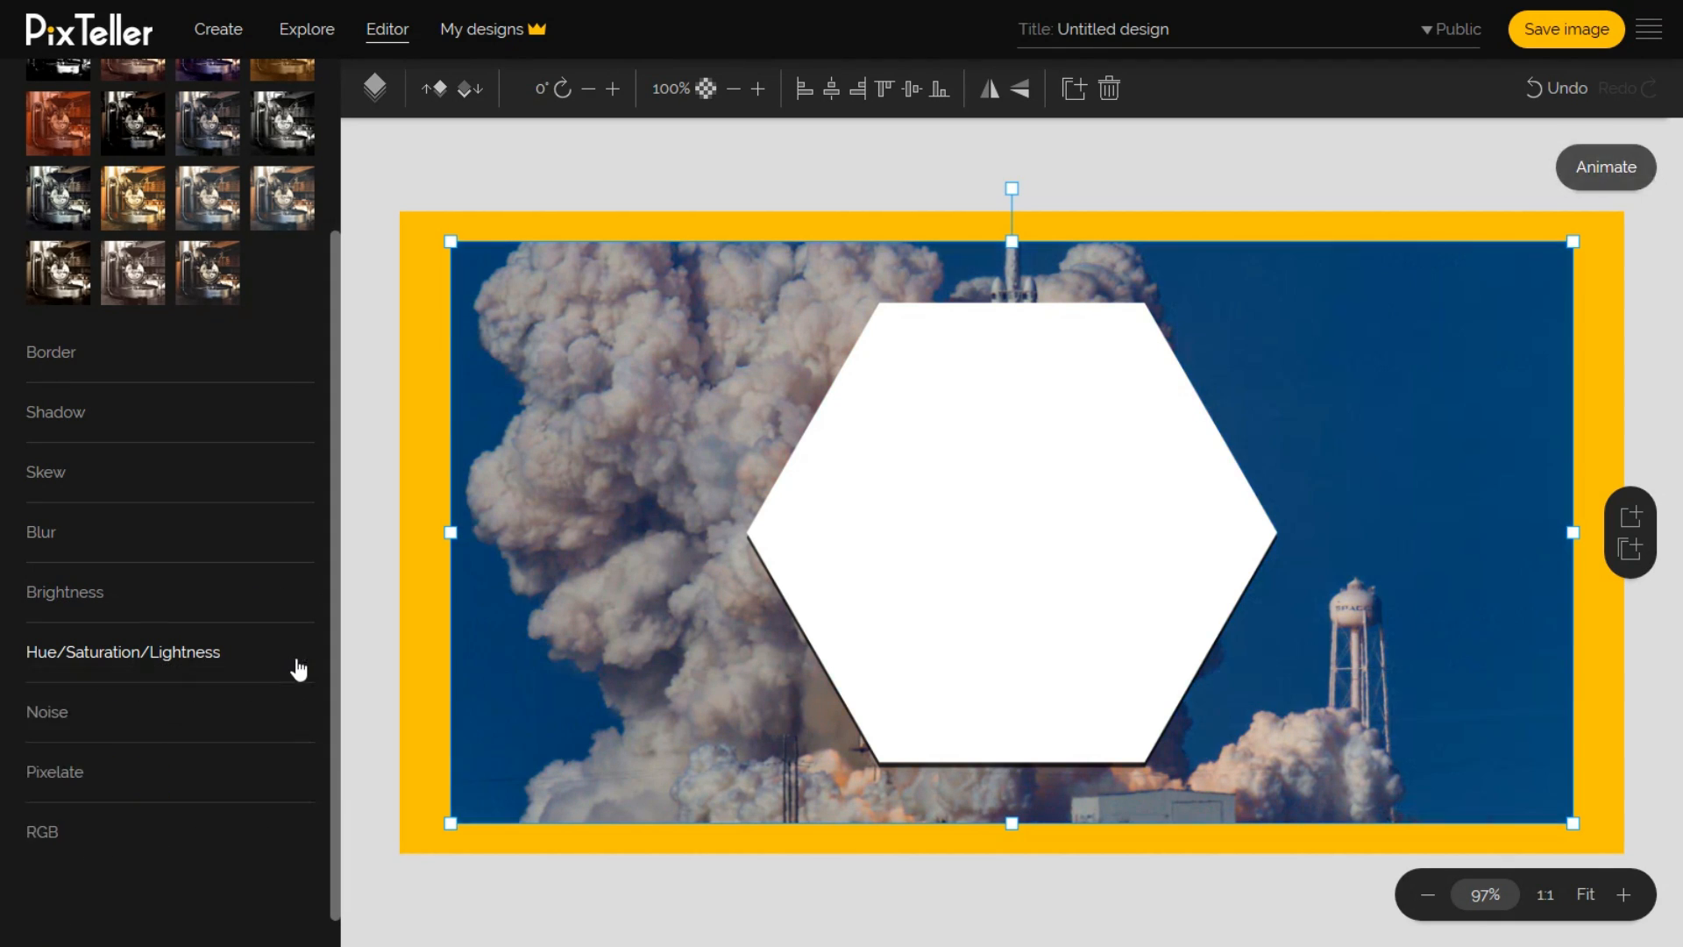
click(103, 715)
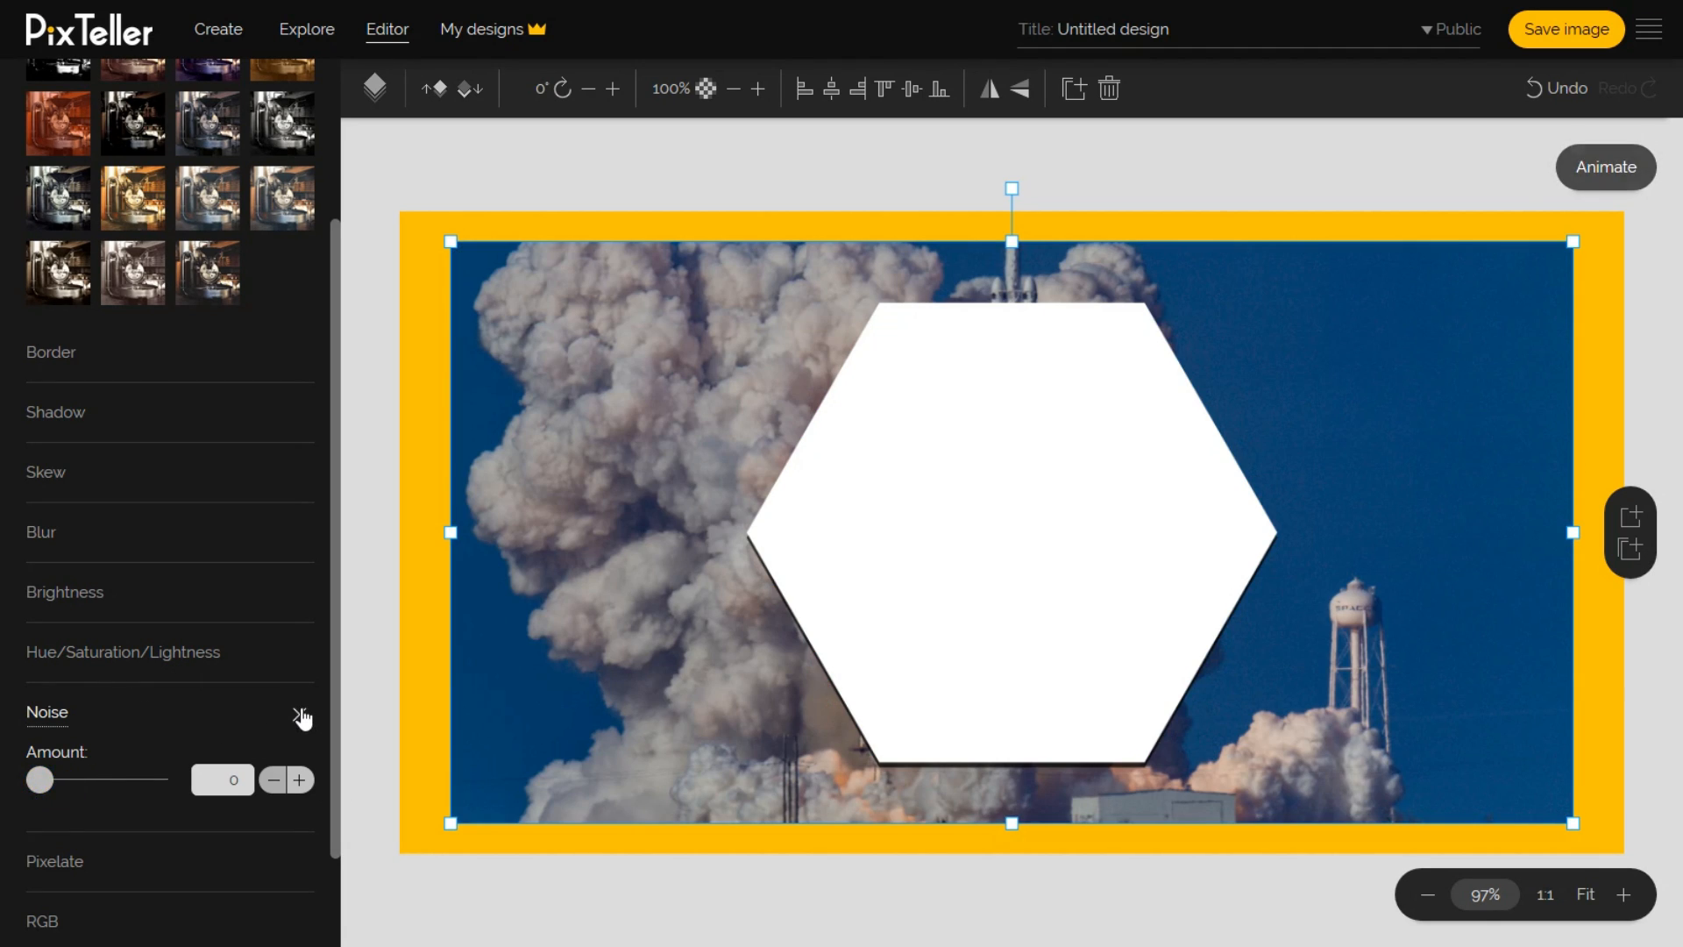
click(299, 715)
Try the Pixelate filter and the RGB filter with red and green at 120 on the photo, removing both.
click(110, 780)
drag(82, 839, 39, 840)
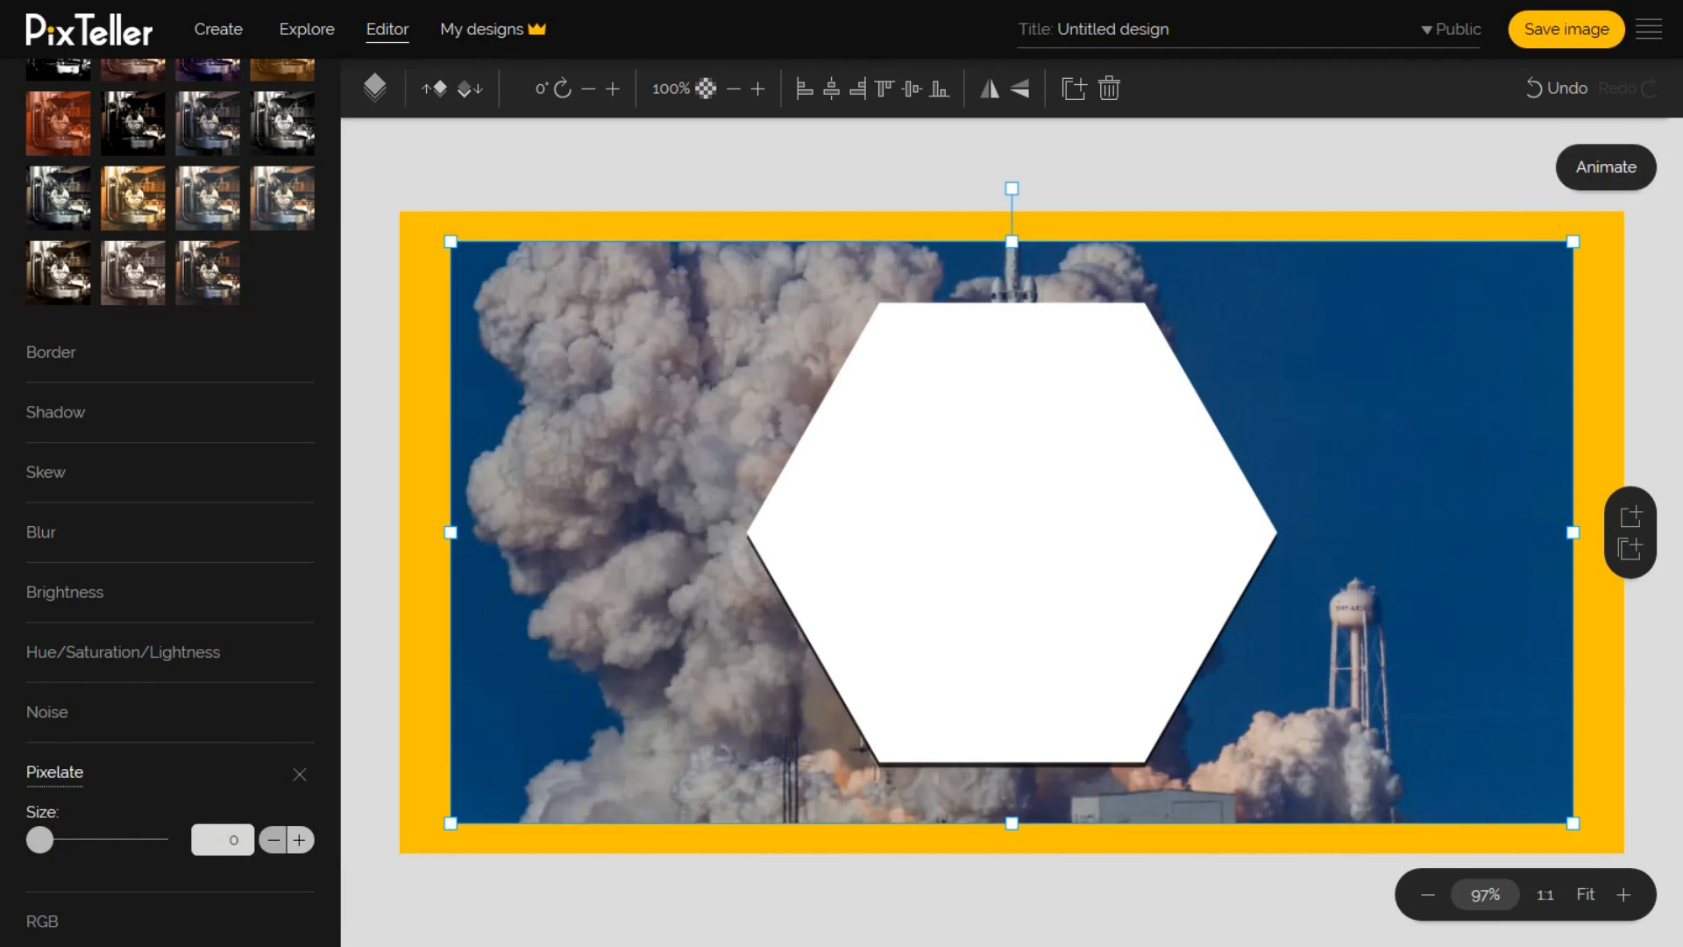
click(298, 773)
click(175, 796)
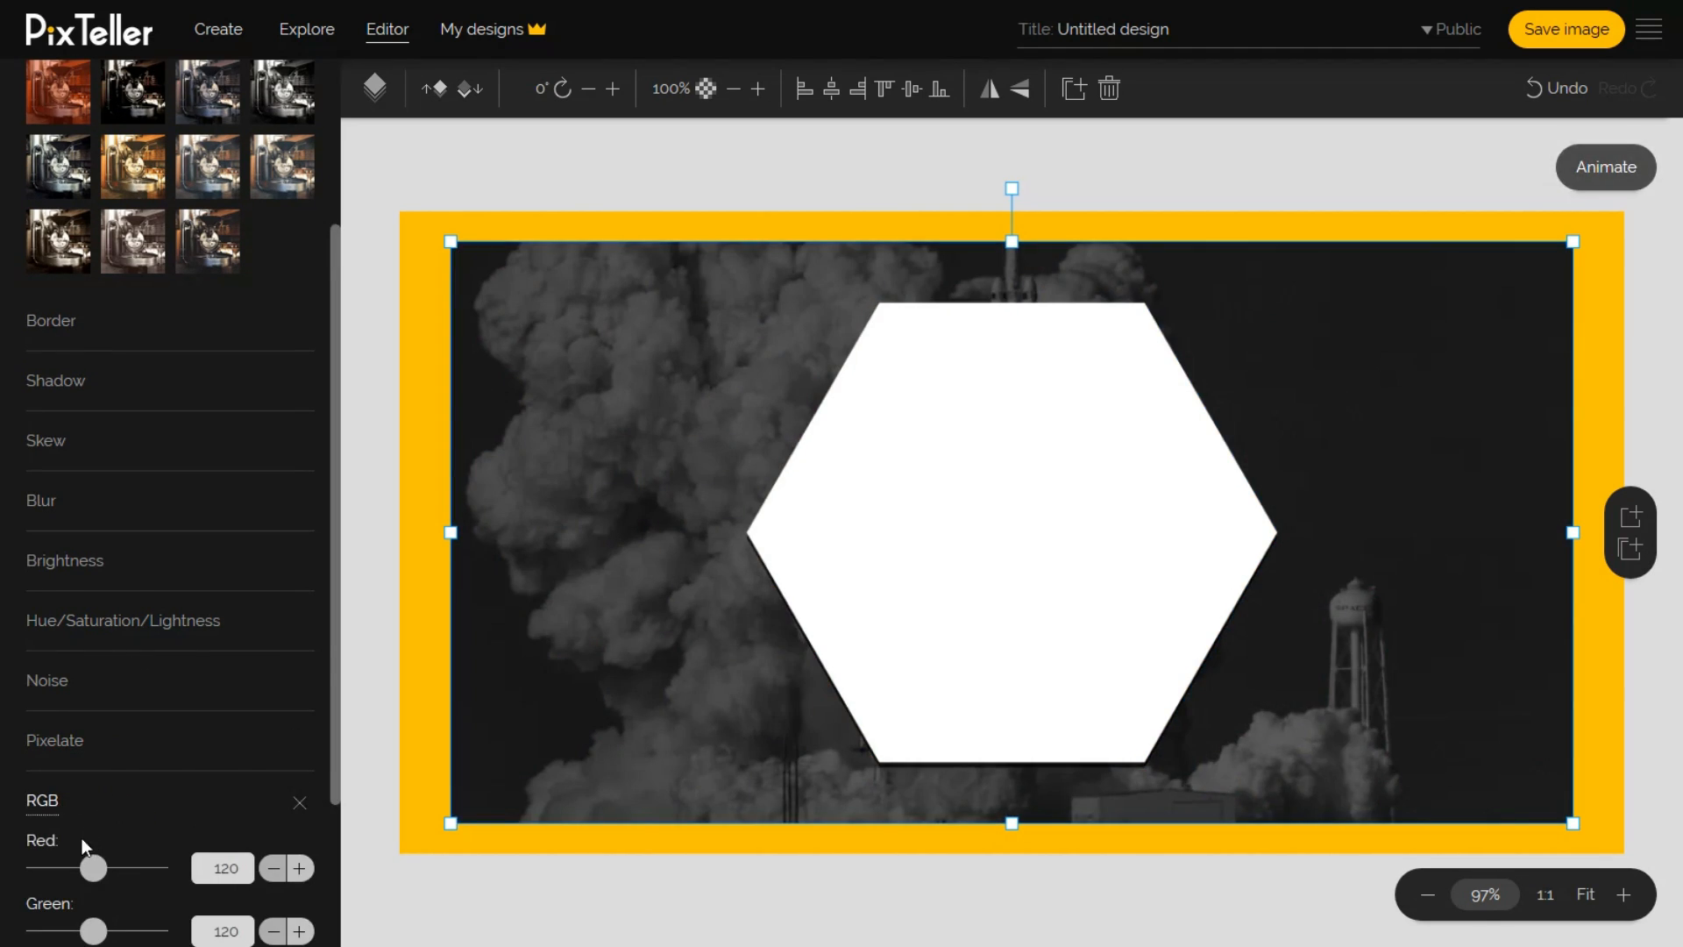
click(294, 680)
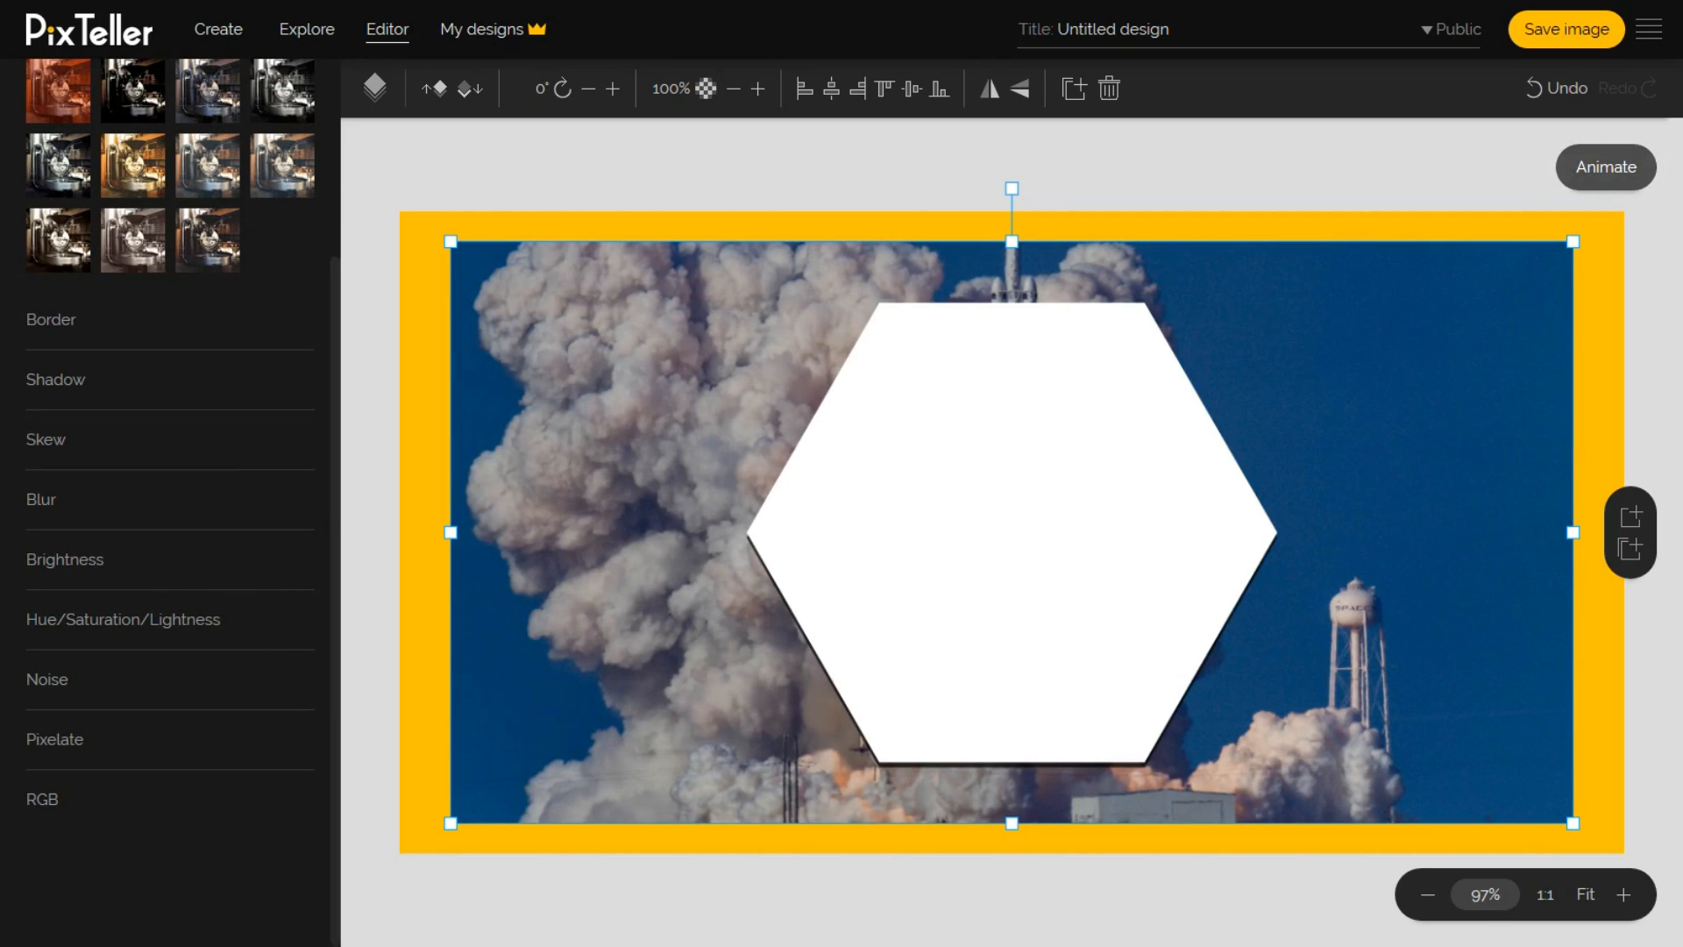
Apply the Hue/Saturation/Lightness filter to the photo with hue 0, saturation 100 and lightness 0.
click(122, 619)
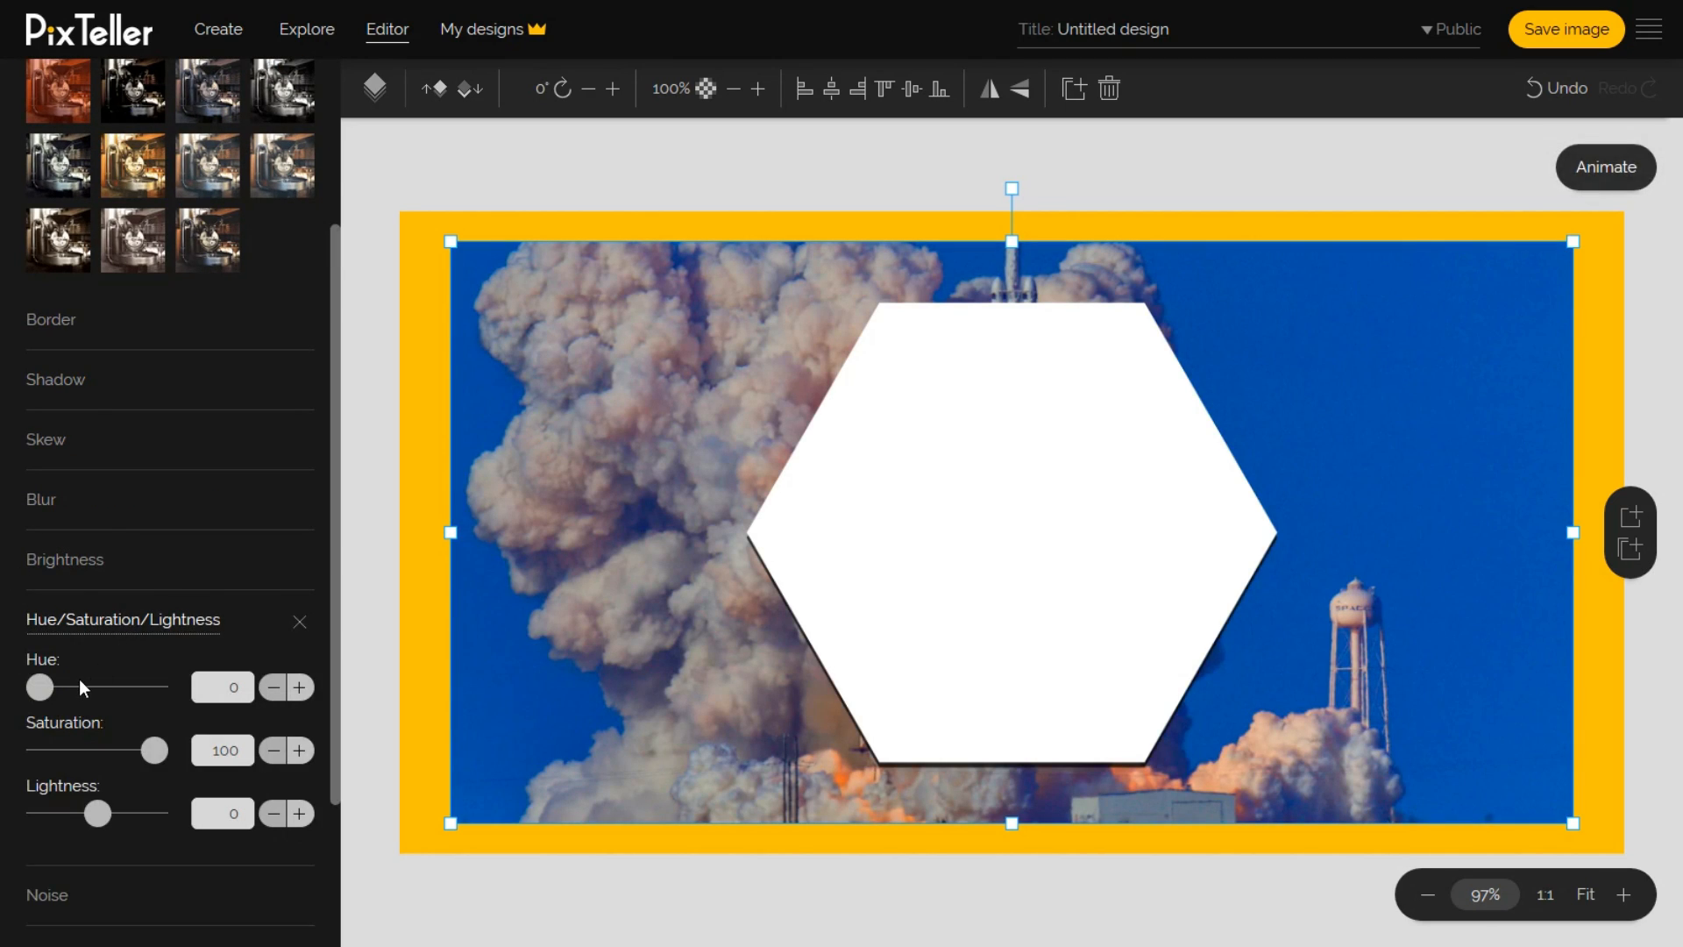
mouse_move(48, 692)
mouse_down()
mouse_move(143, 703)
mouse_move(35, 691)
mouse_up()
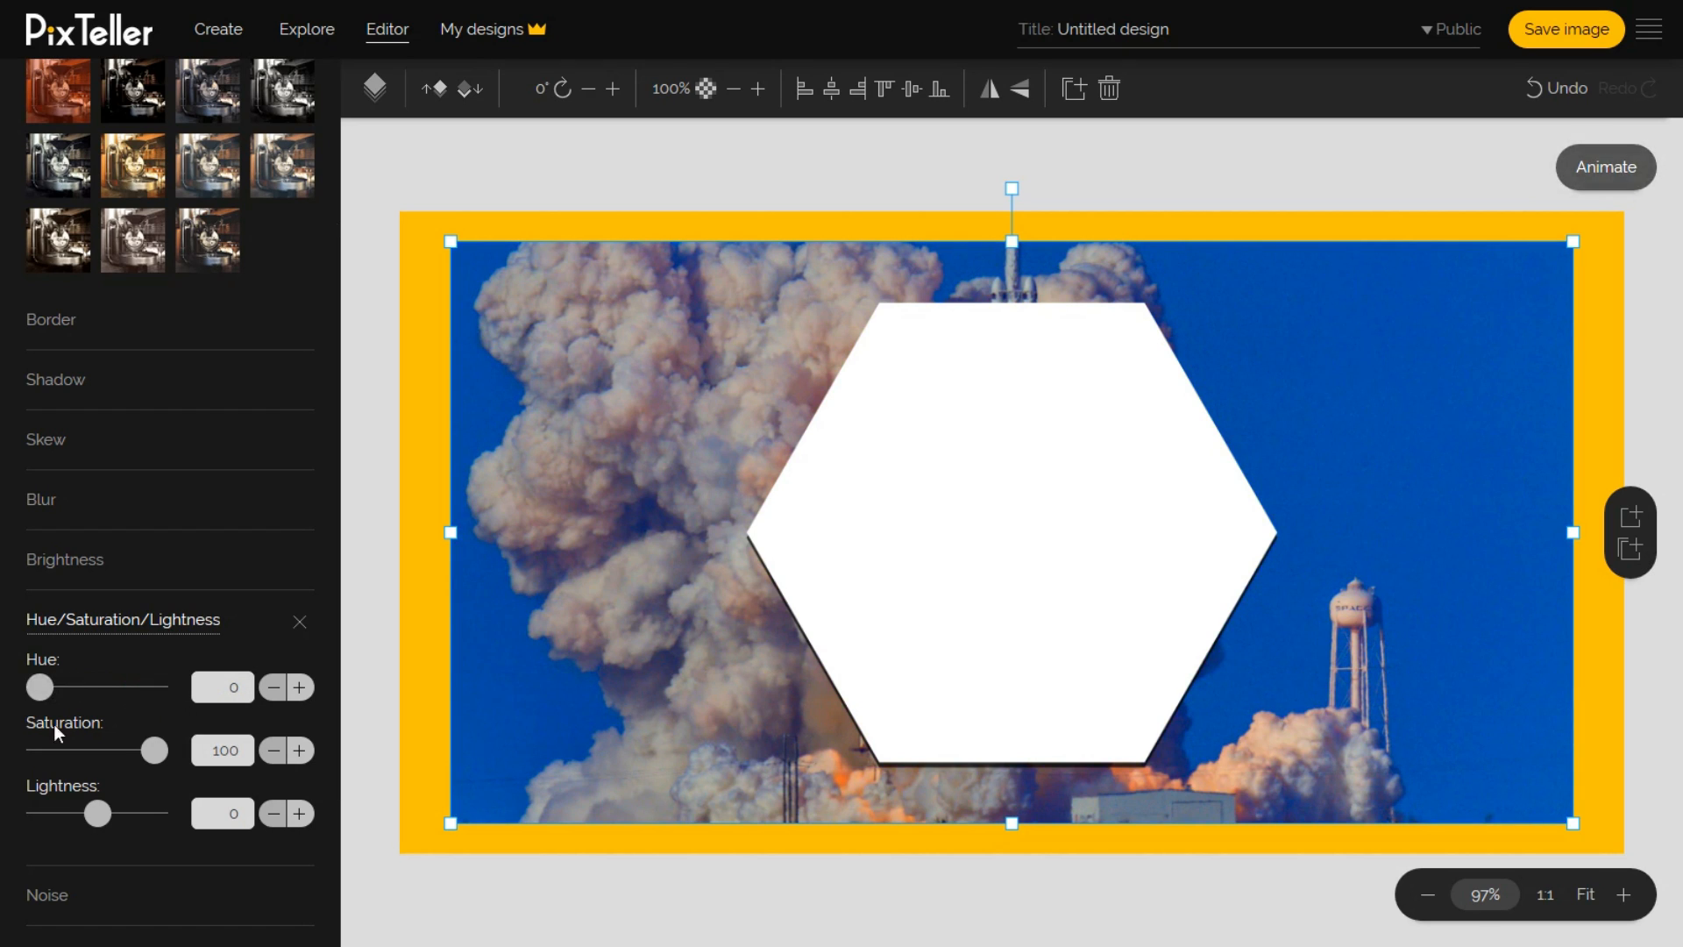
scroll(215, 682, down, 3)
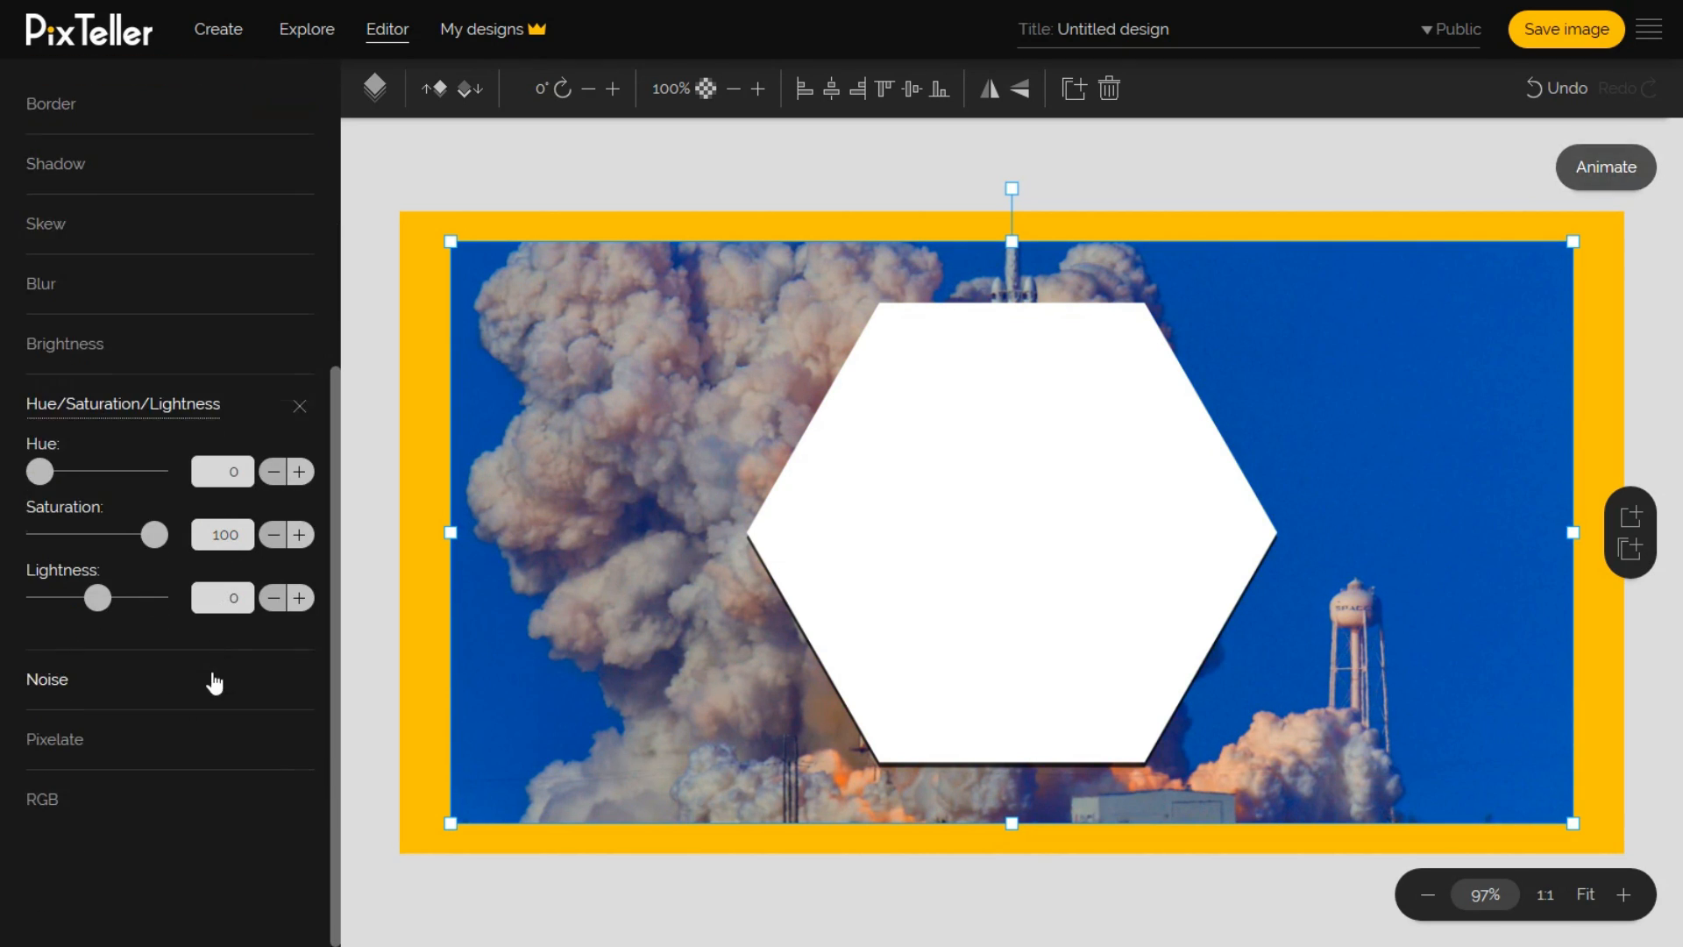
Set the photo's width to 1150 and center it horizontally on the canvas.
click(515, 477)
drag(146, 451, 136, 451)
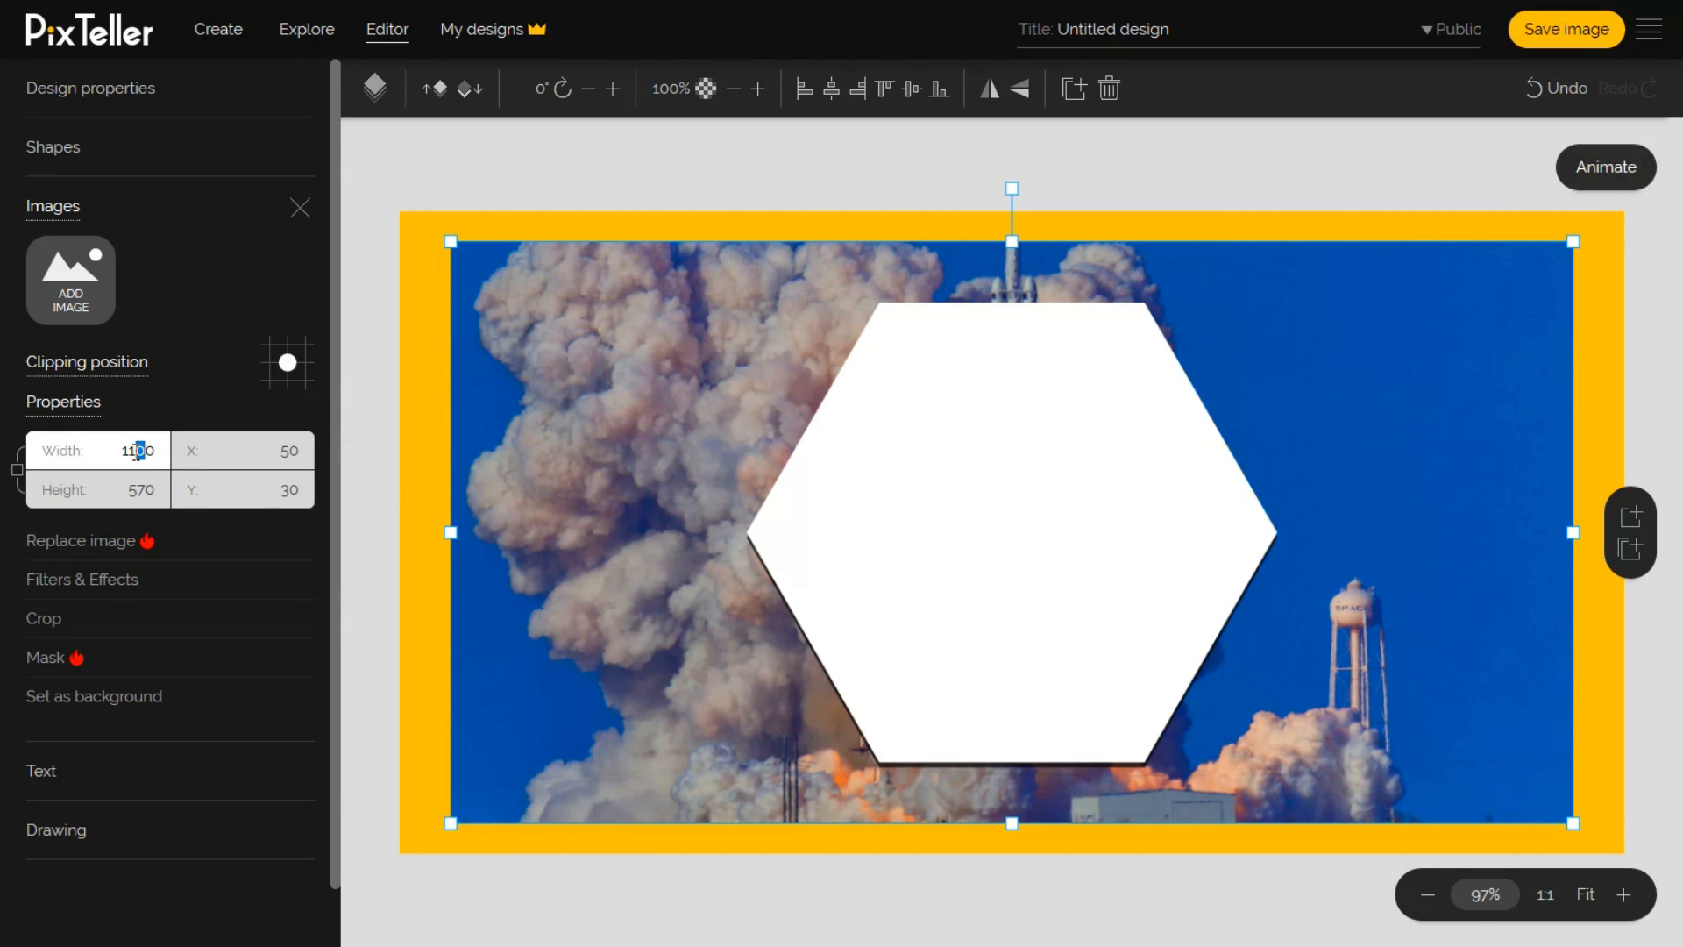
text(5)
click(831, 88)
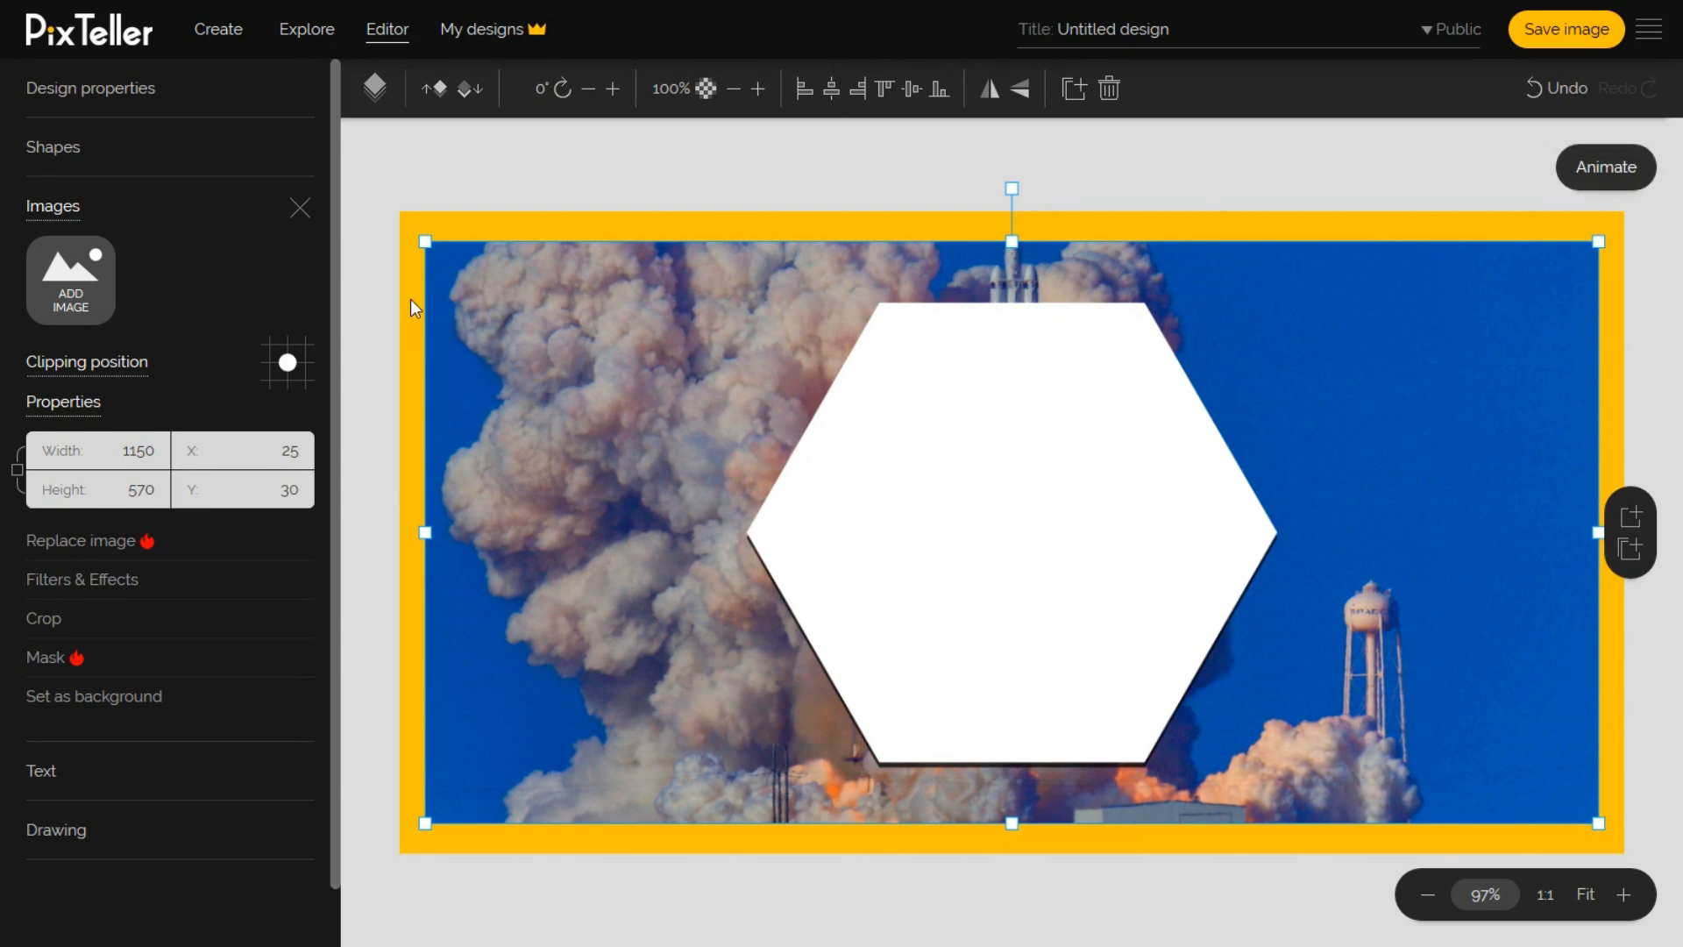
Replace the rocket photo with the picture of the red and orange car from the rocket search results.
click(714, 213)
click(520, 524)
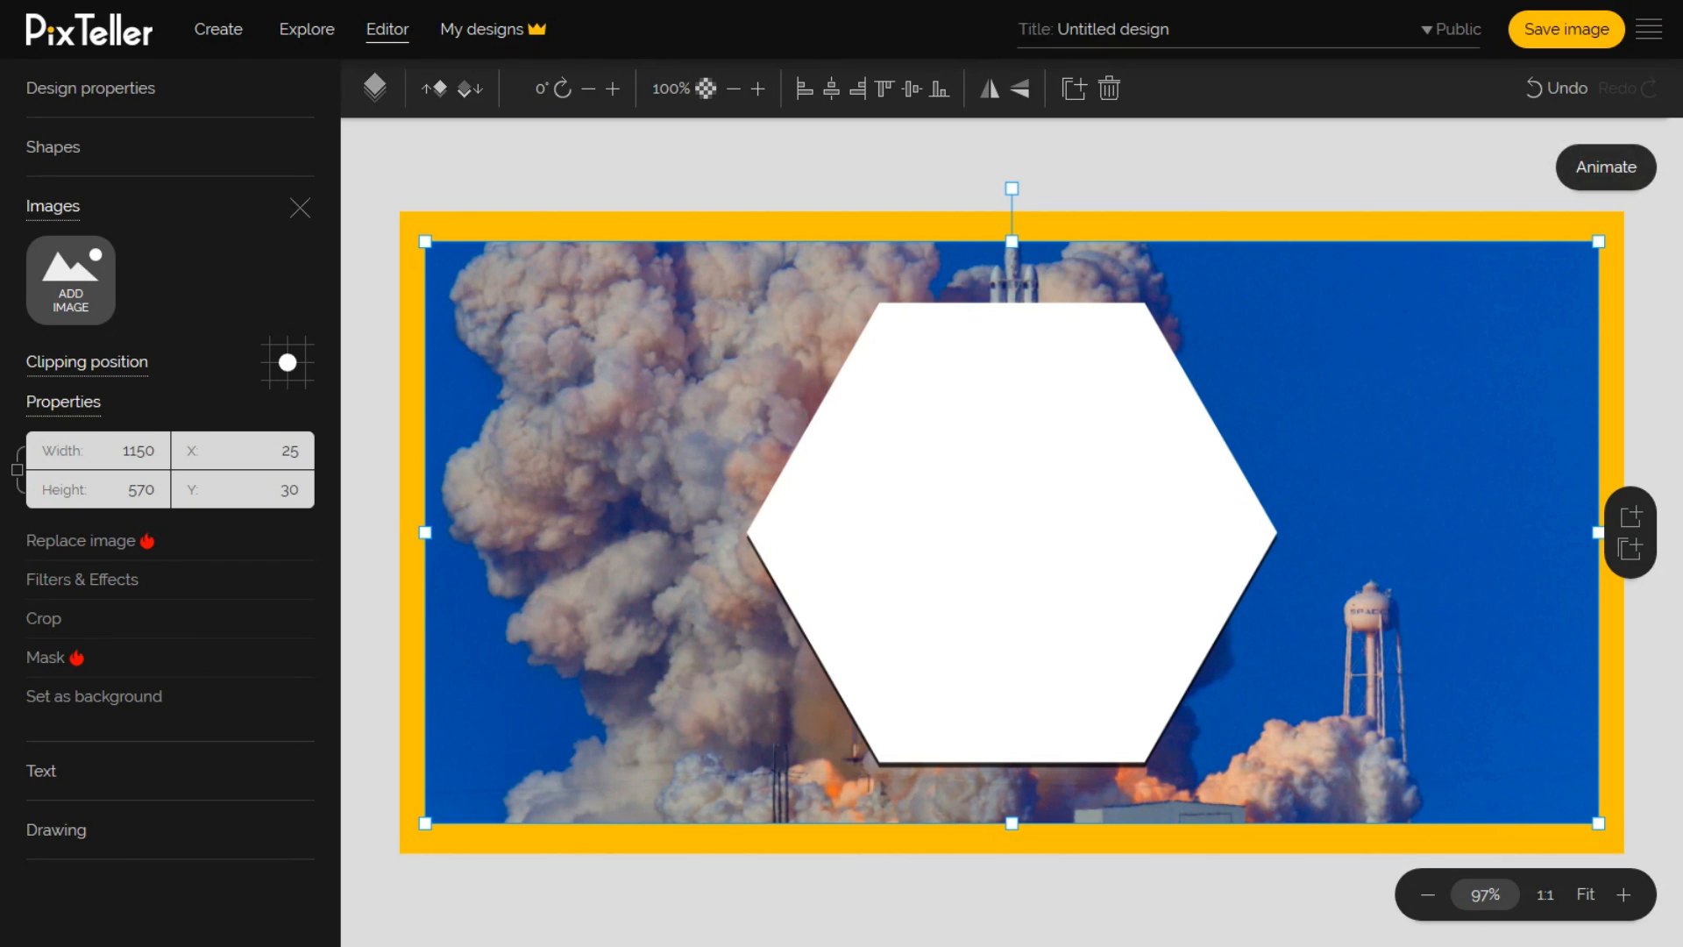
click(79, 542)
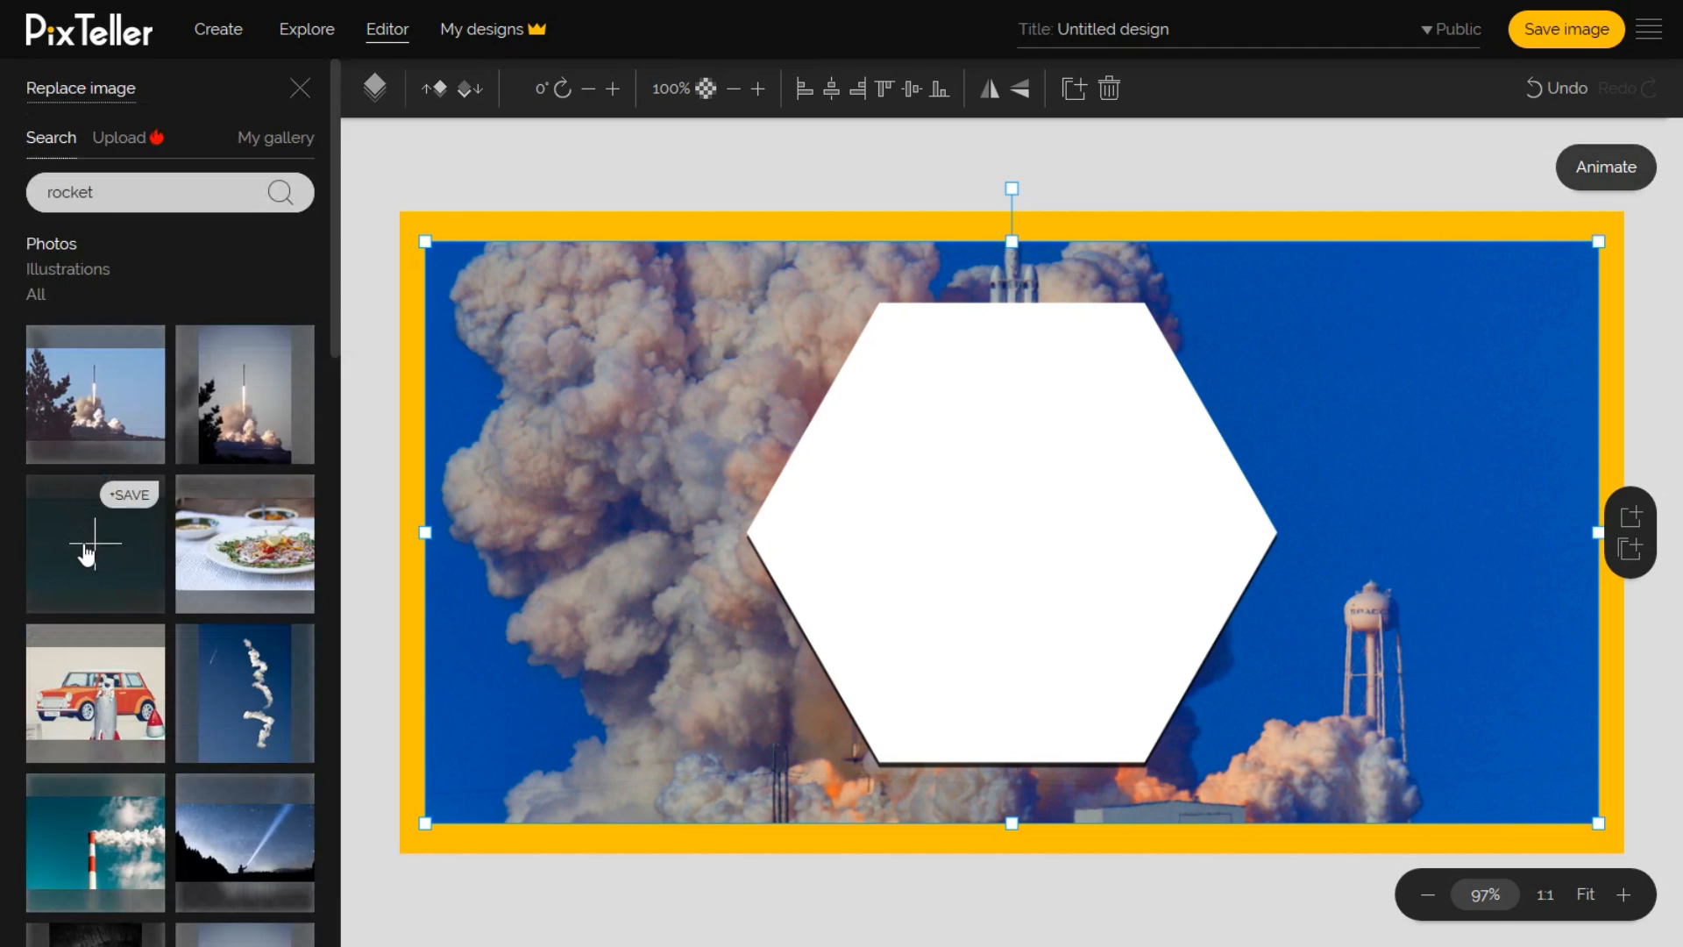
click(85, 689)
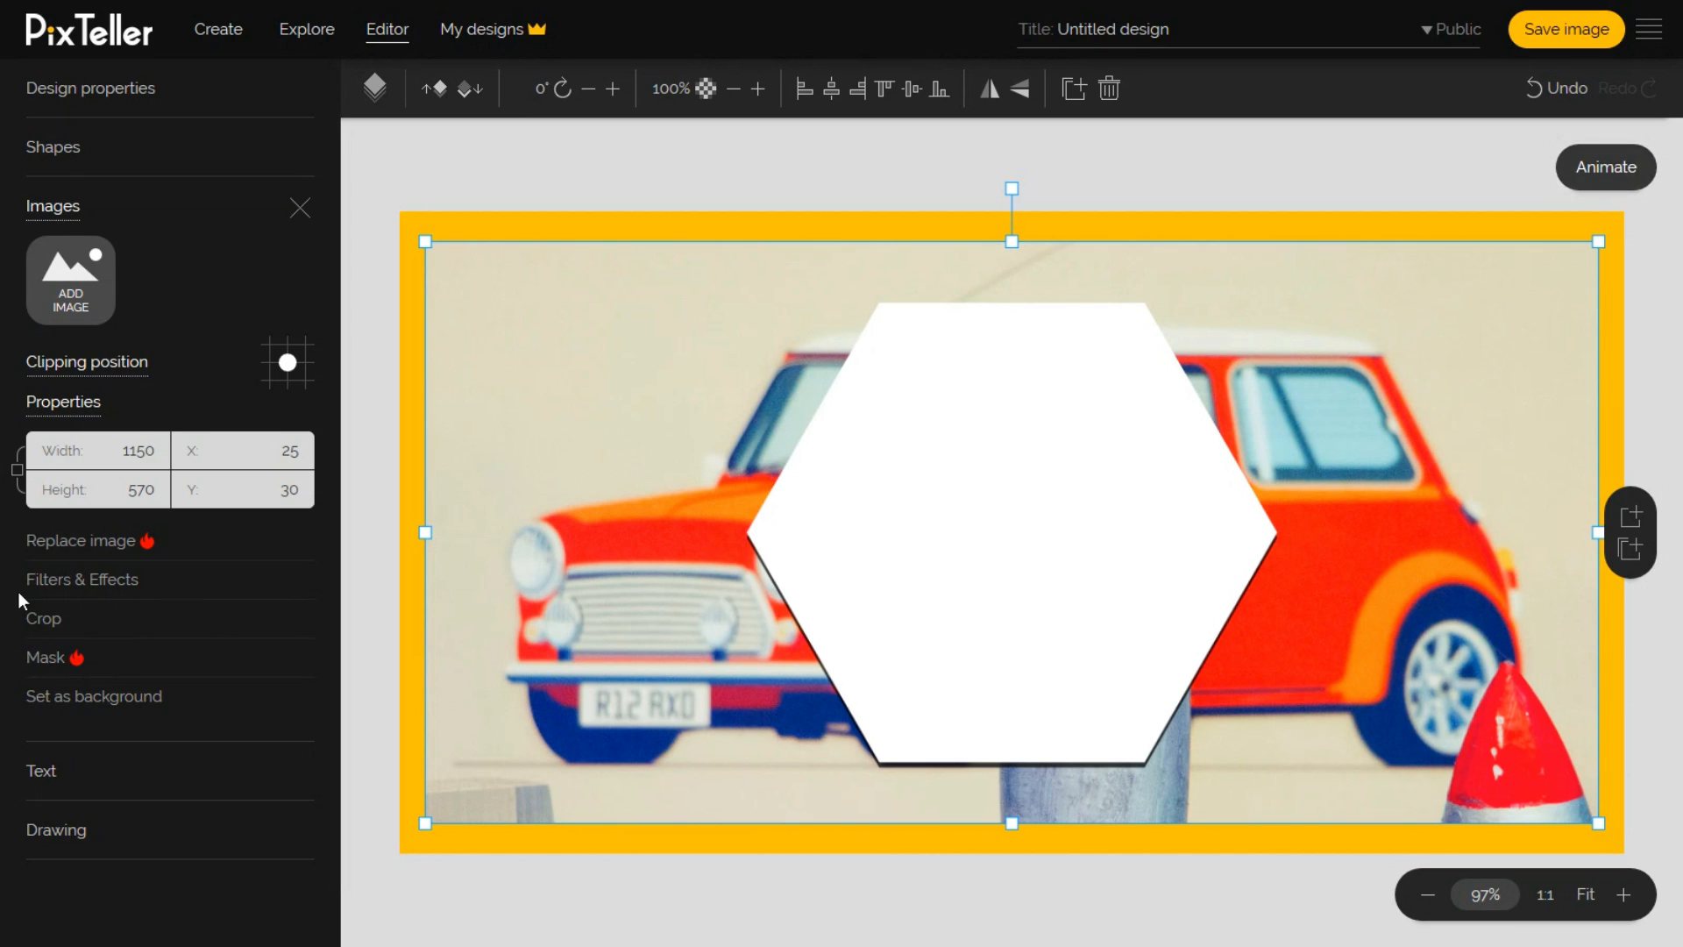
Replace the car picture with the launch photo showing orange smoke clouds above the water from the search results.
click(117, 553)
scroll(196, 526, down, 5)
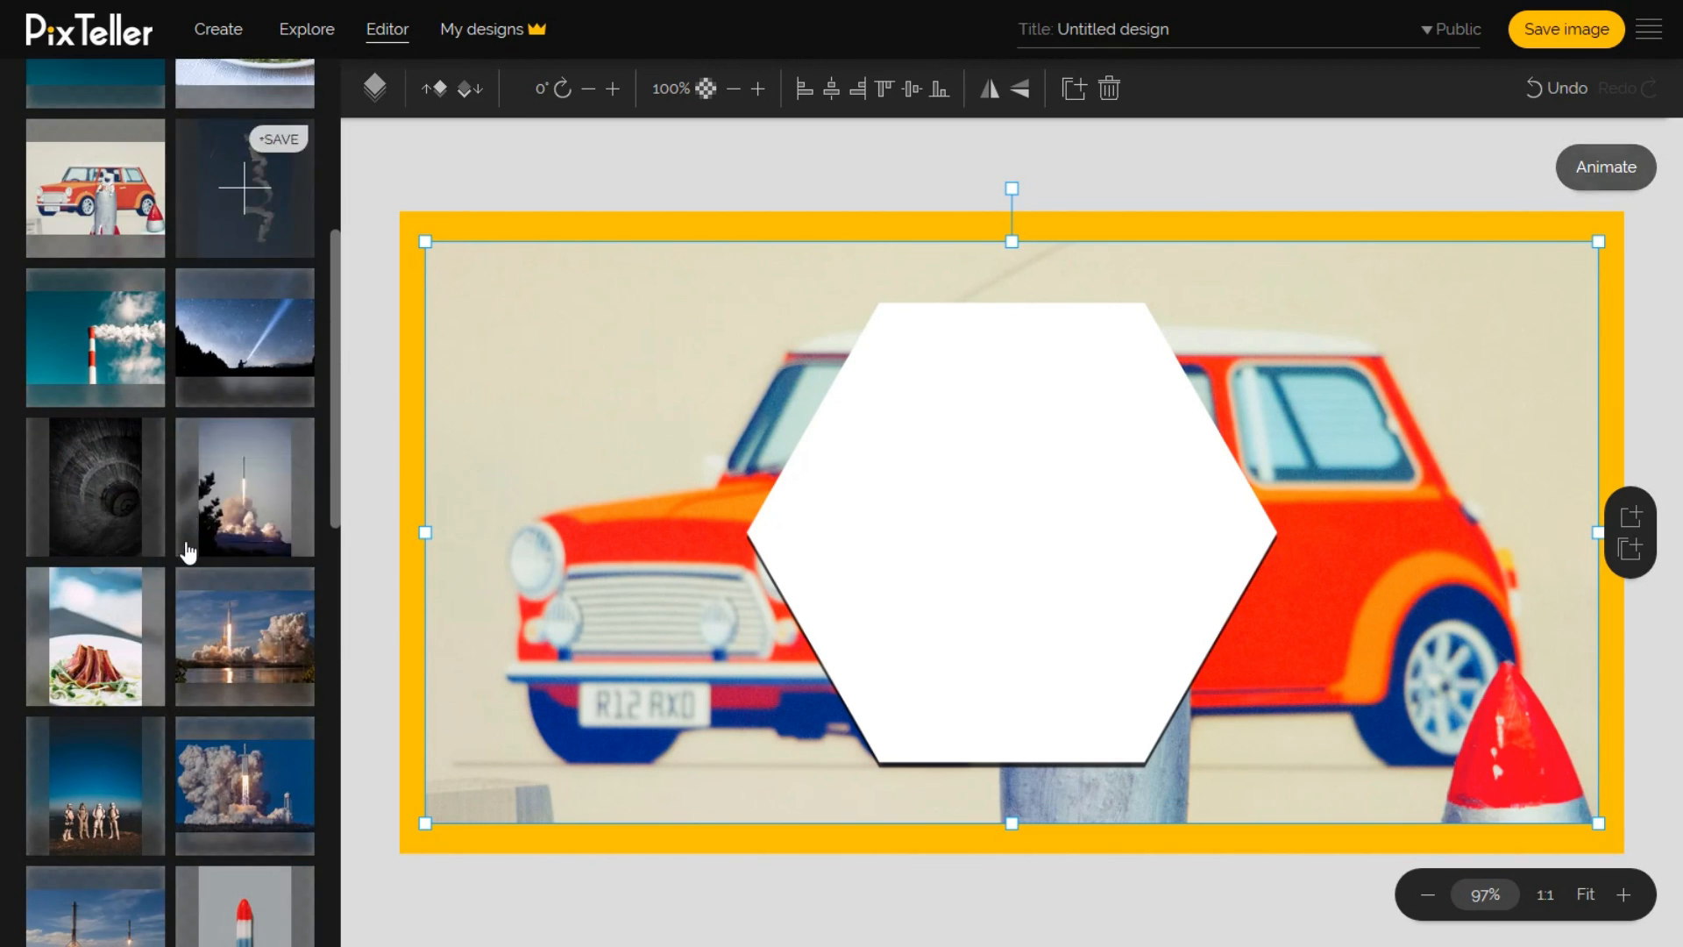
click(246, 644)
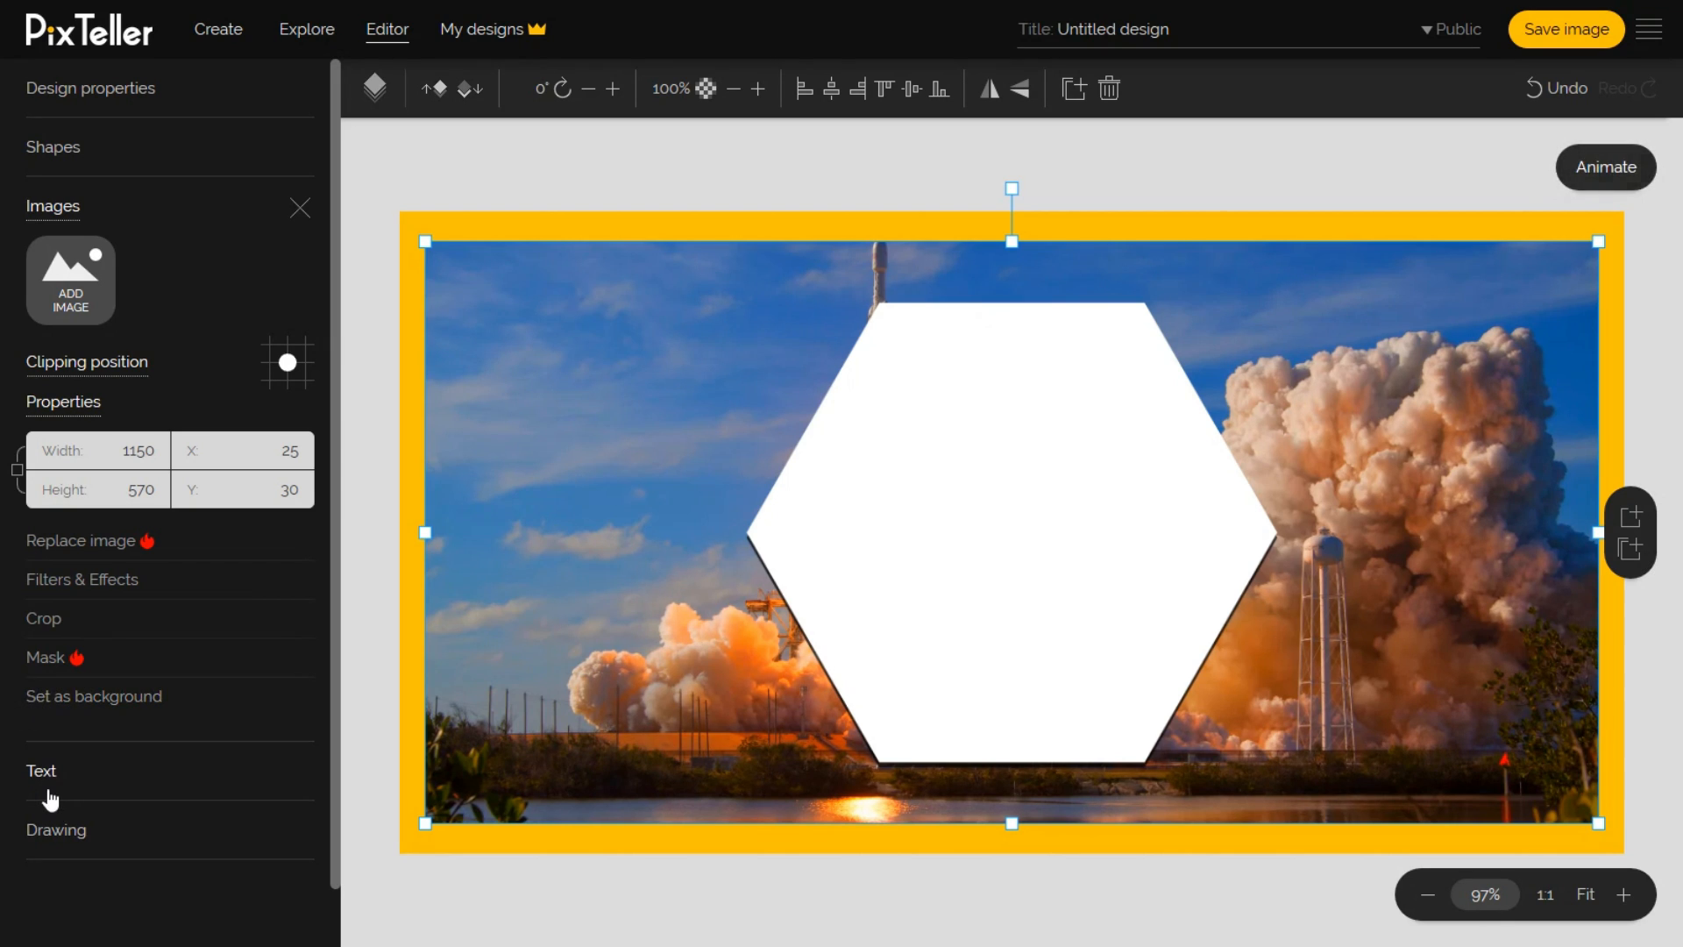
Add a text box and place it inside the white hexagon at about X 406, Y 275.
click(46, 775)
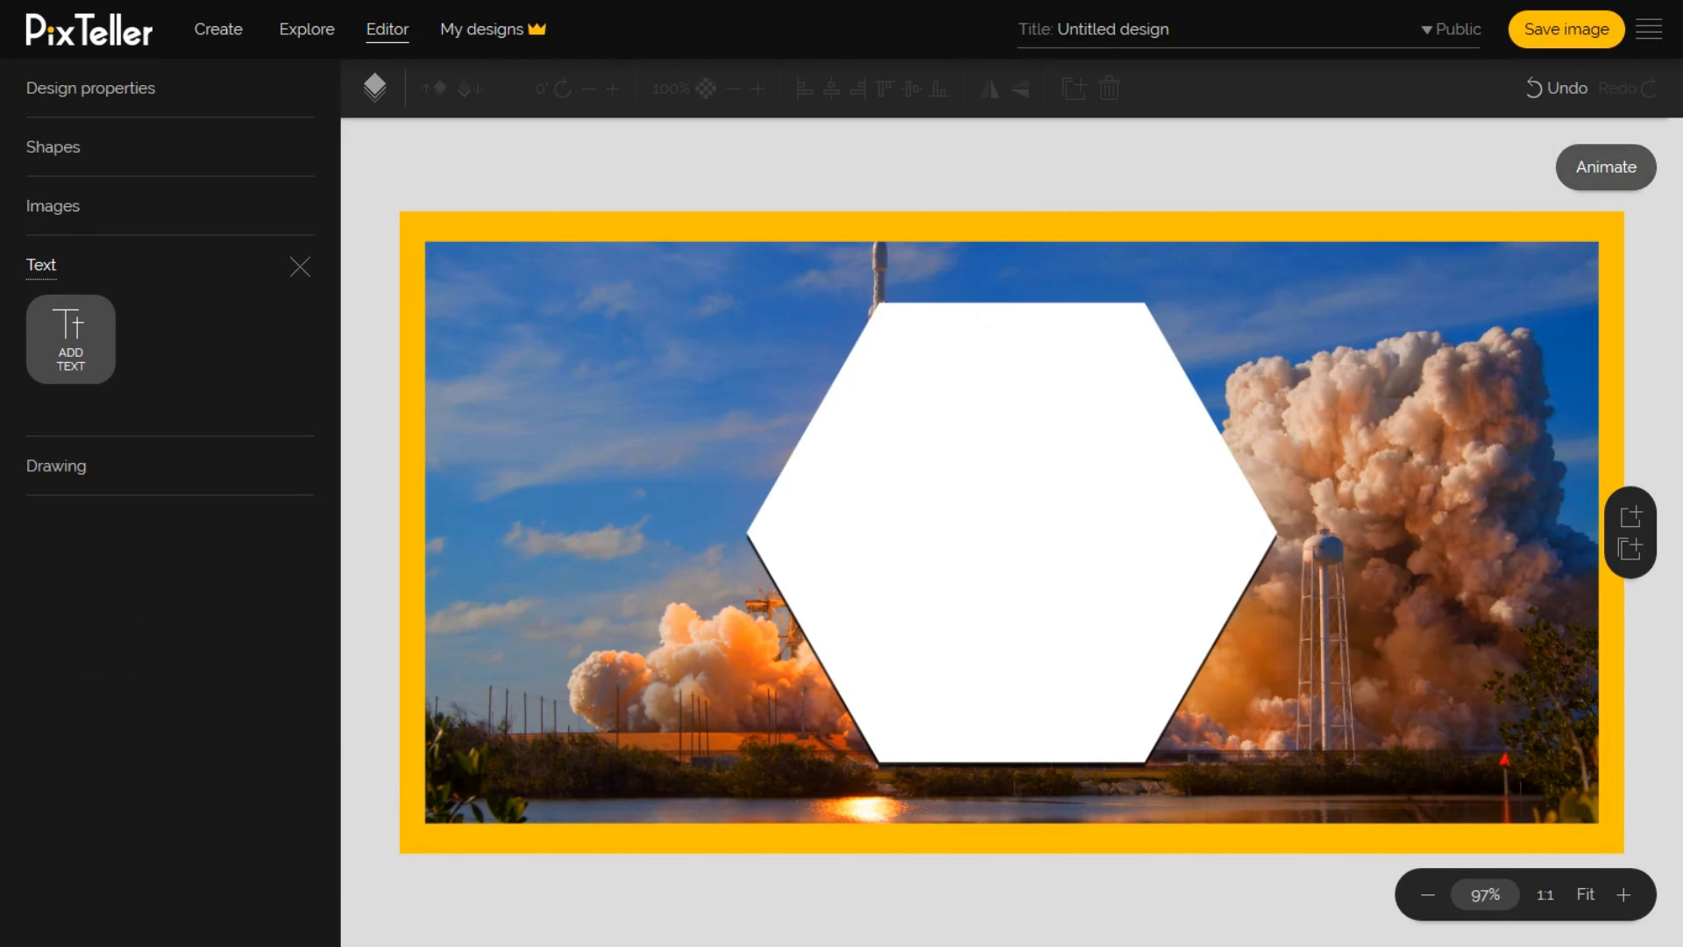
click(89, 364)
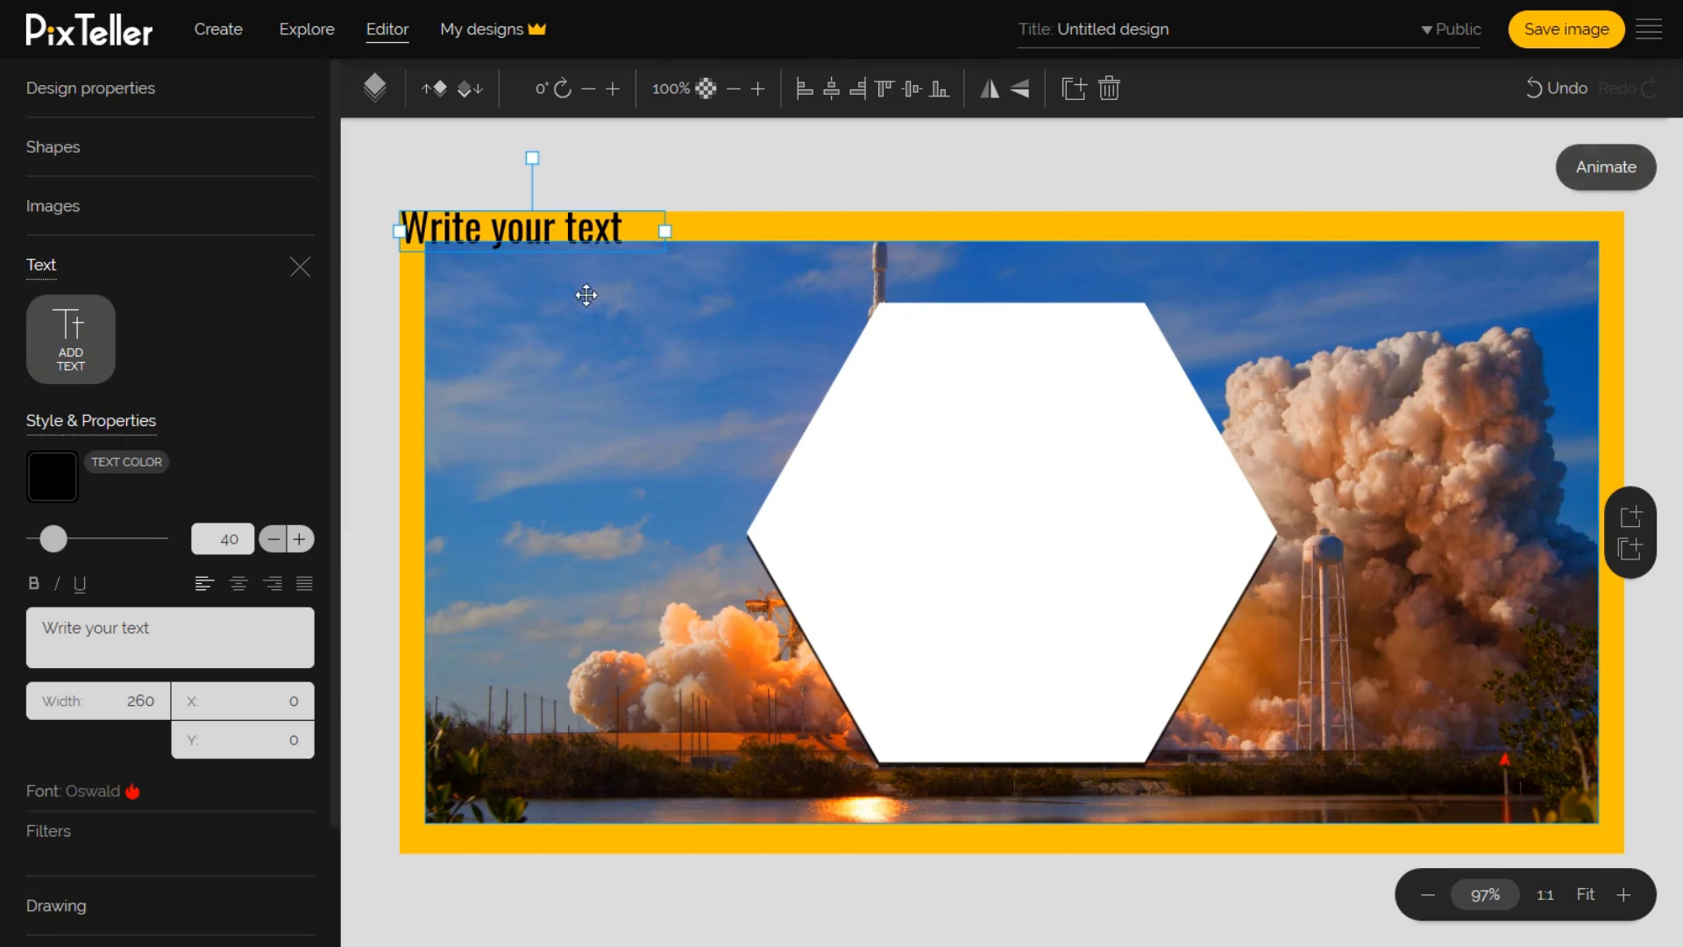
drag(538, 225, 960, 512)
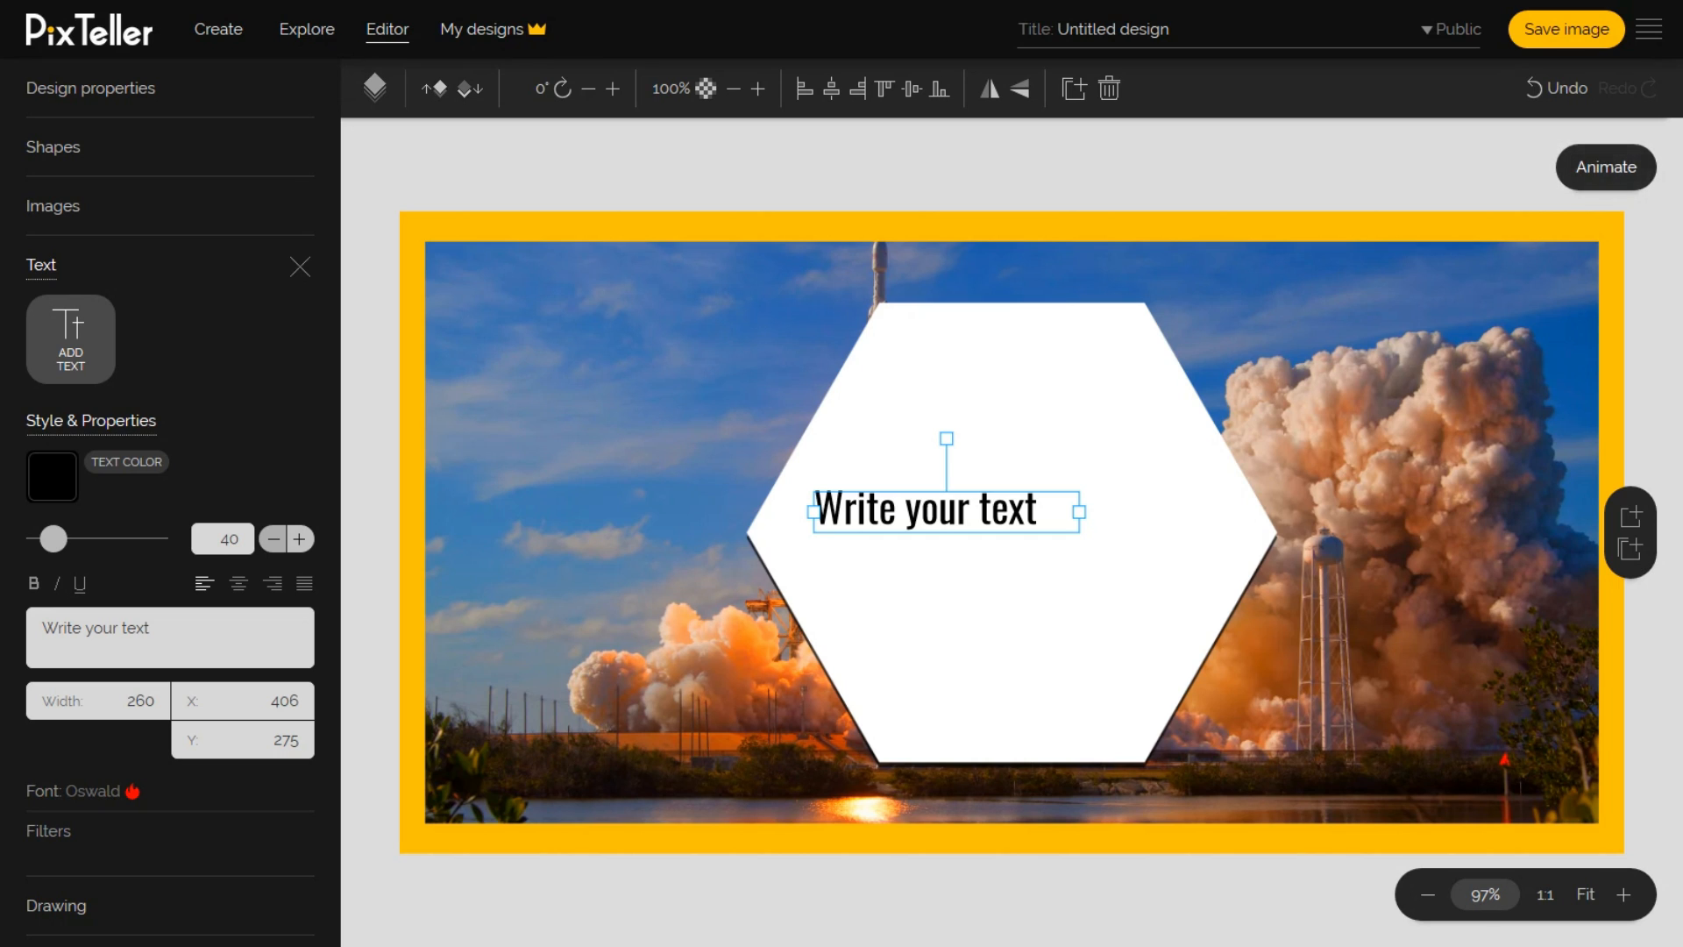
Replace the placeholder text with "Creative" on the first line and "is Madness" on the second line.
double_click(991, 513)
drag(1041, 510, 710, 534)
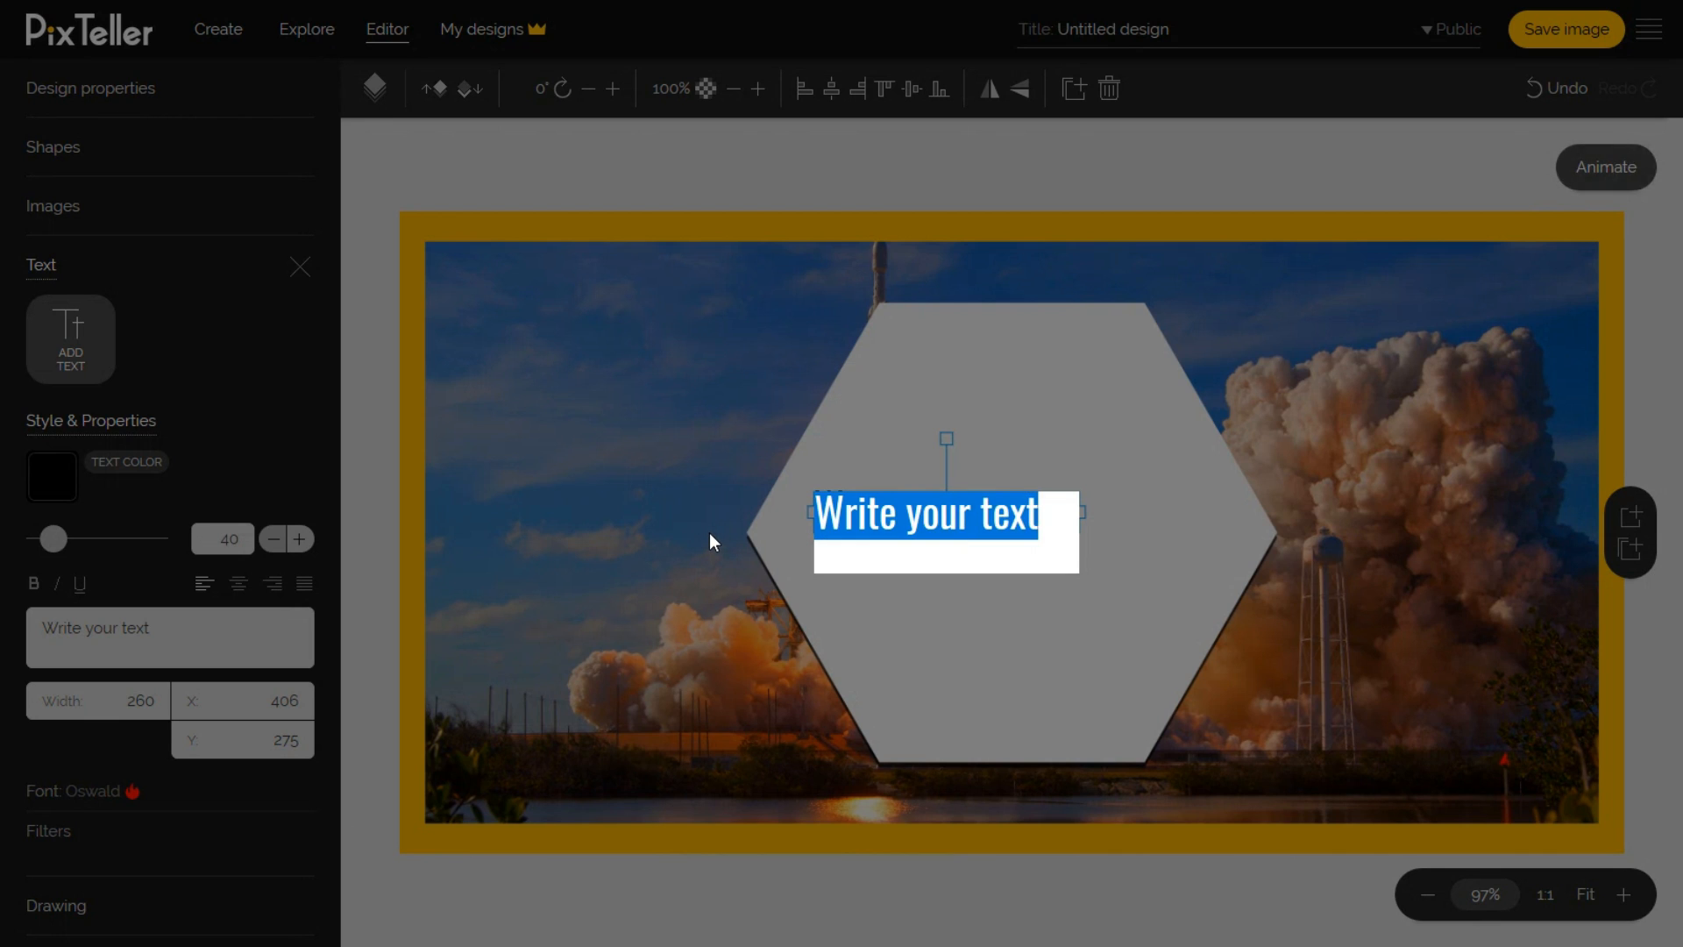
text(Creati)
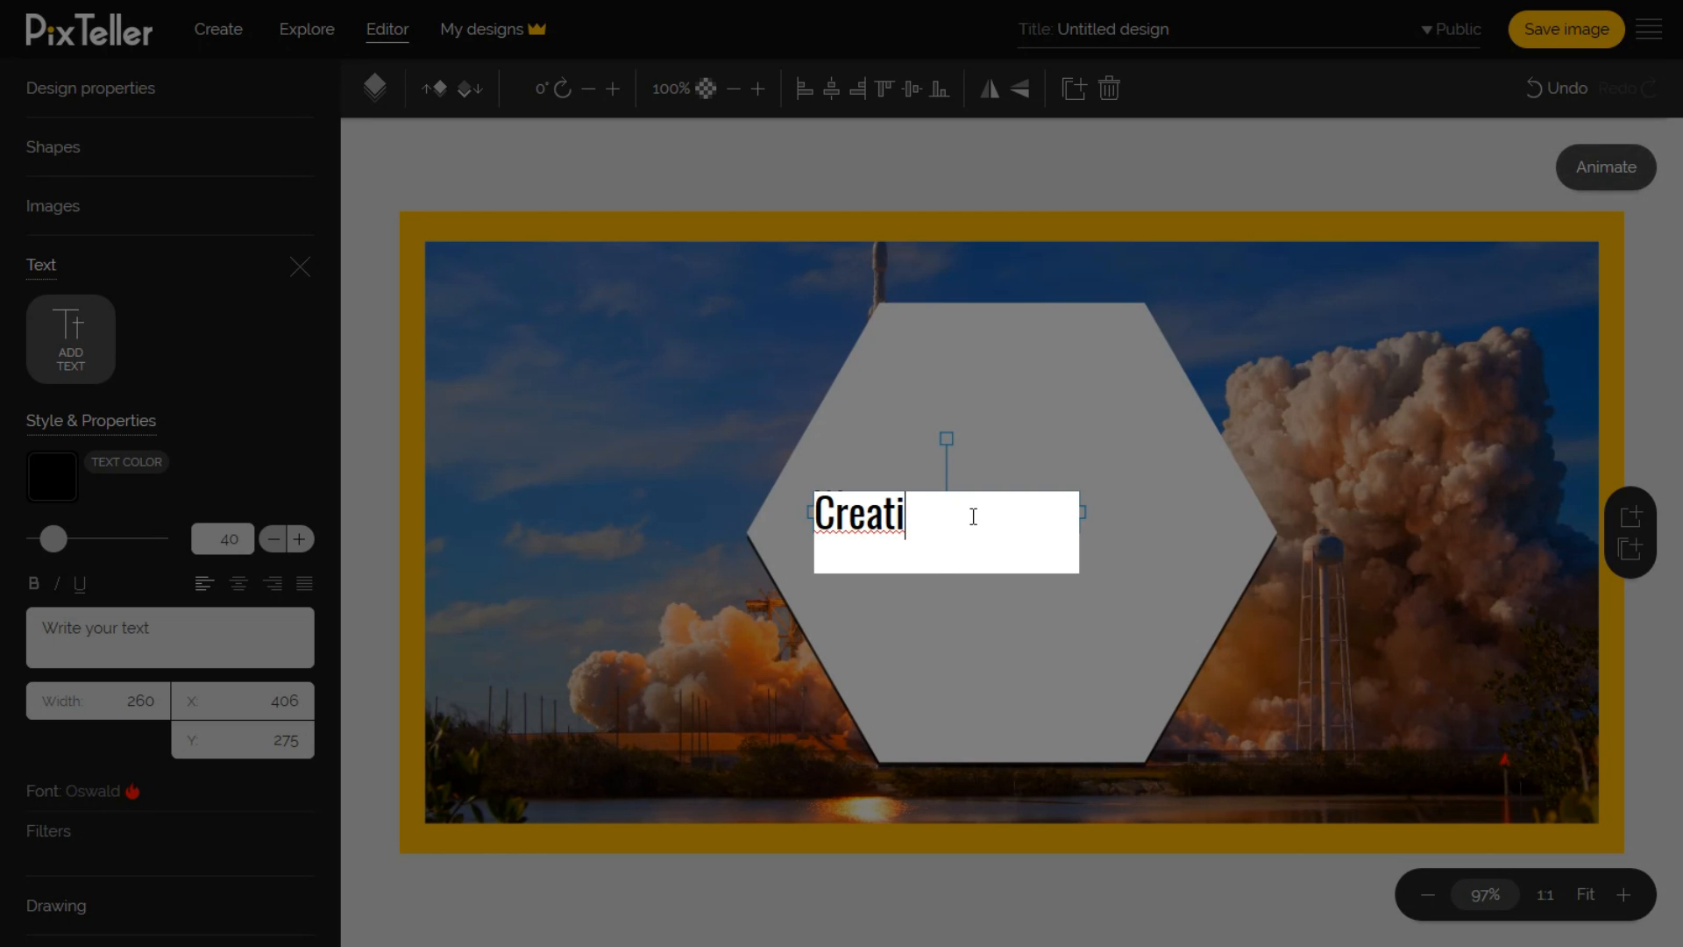
text(ve)
key(Return)
text(is Ma)
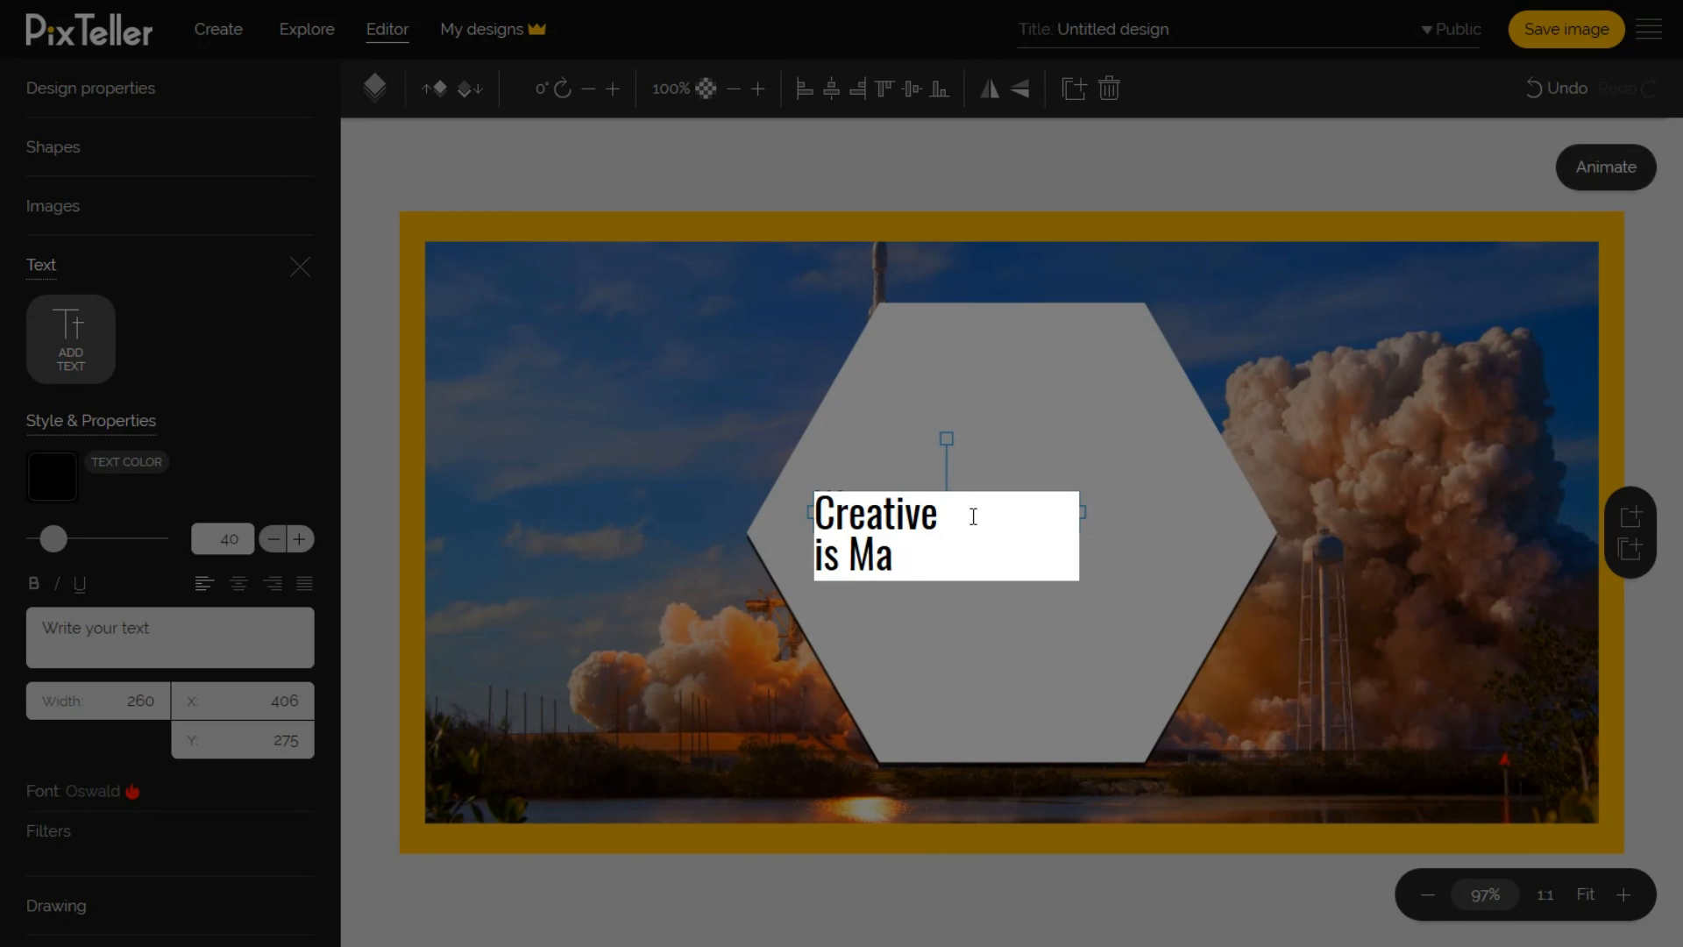
text(dness)
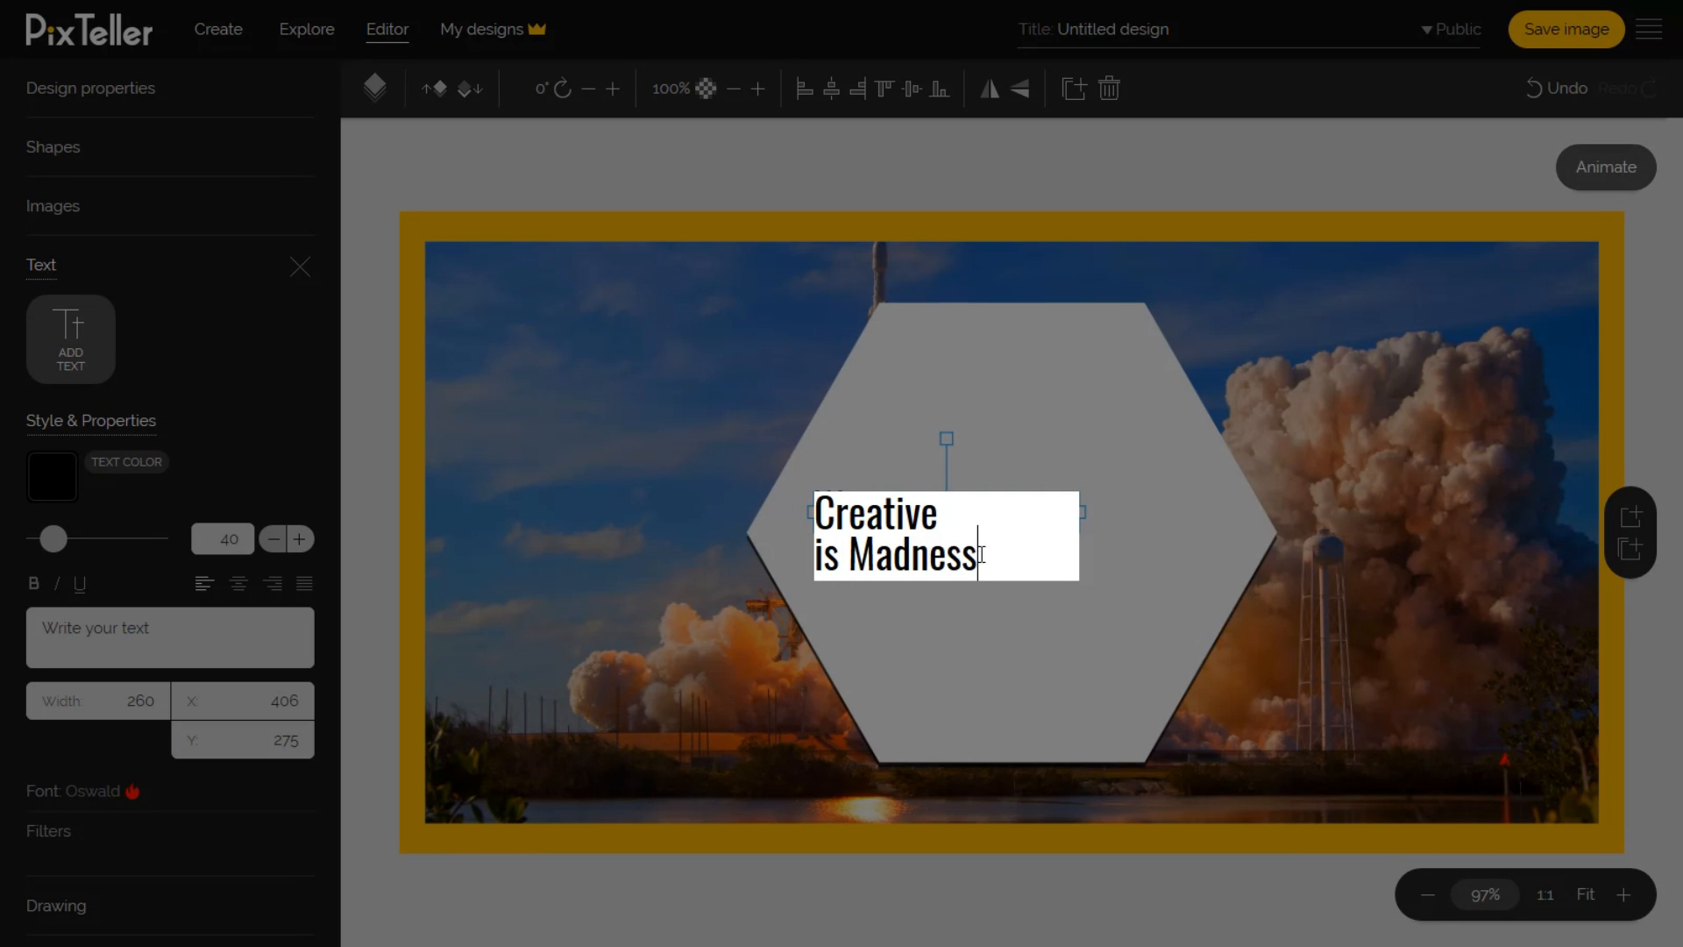
click(976, 605)
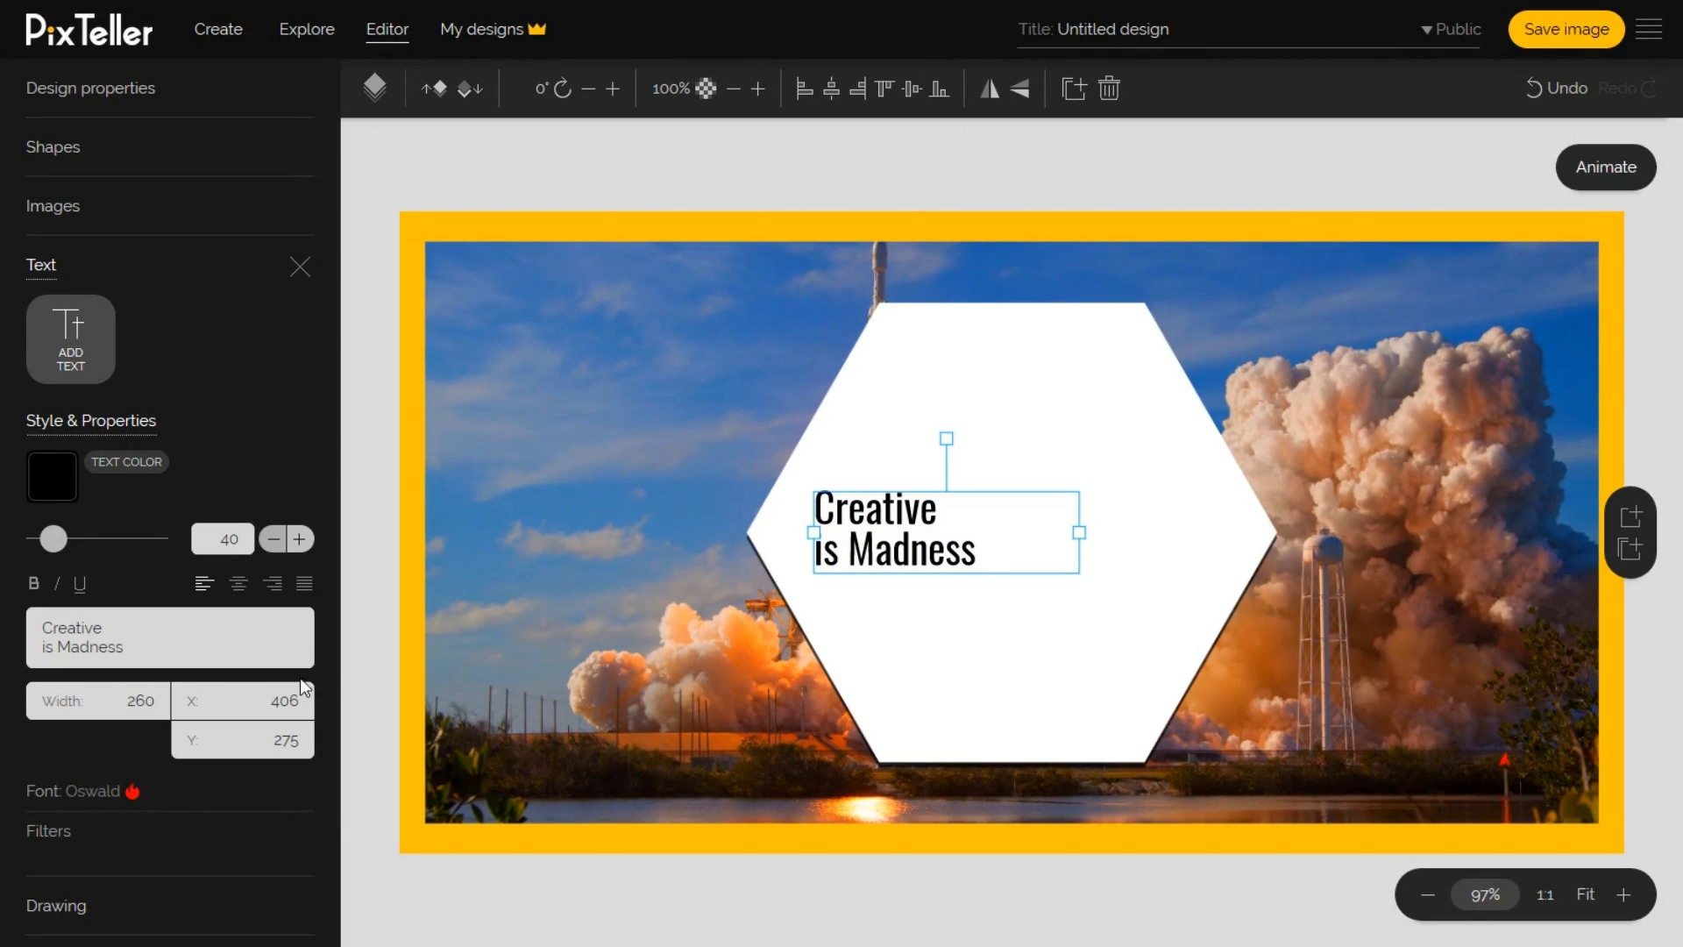
Set the text box's width to 400 and center both the box horizontally on the canvas and the text inside it.
drag(1080, 532, 1209, 537)
click(163, 704)
double_click(163, 704)
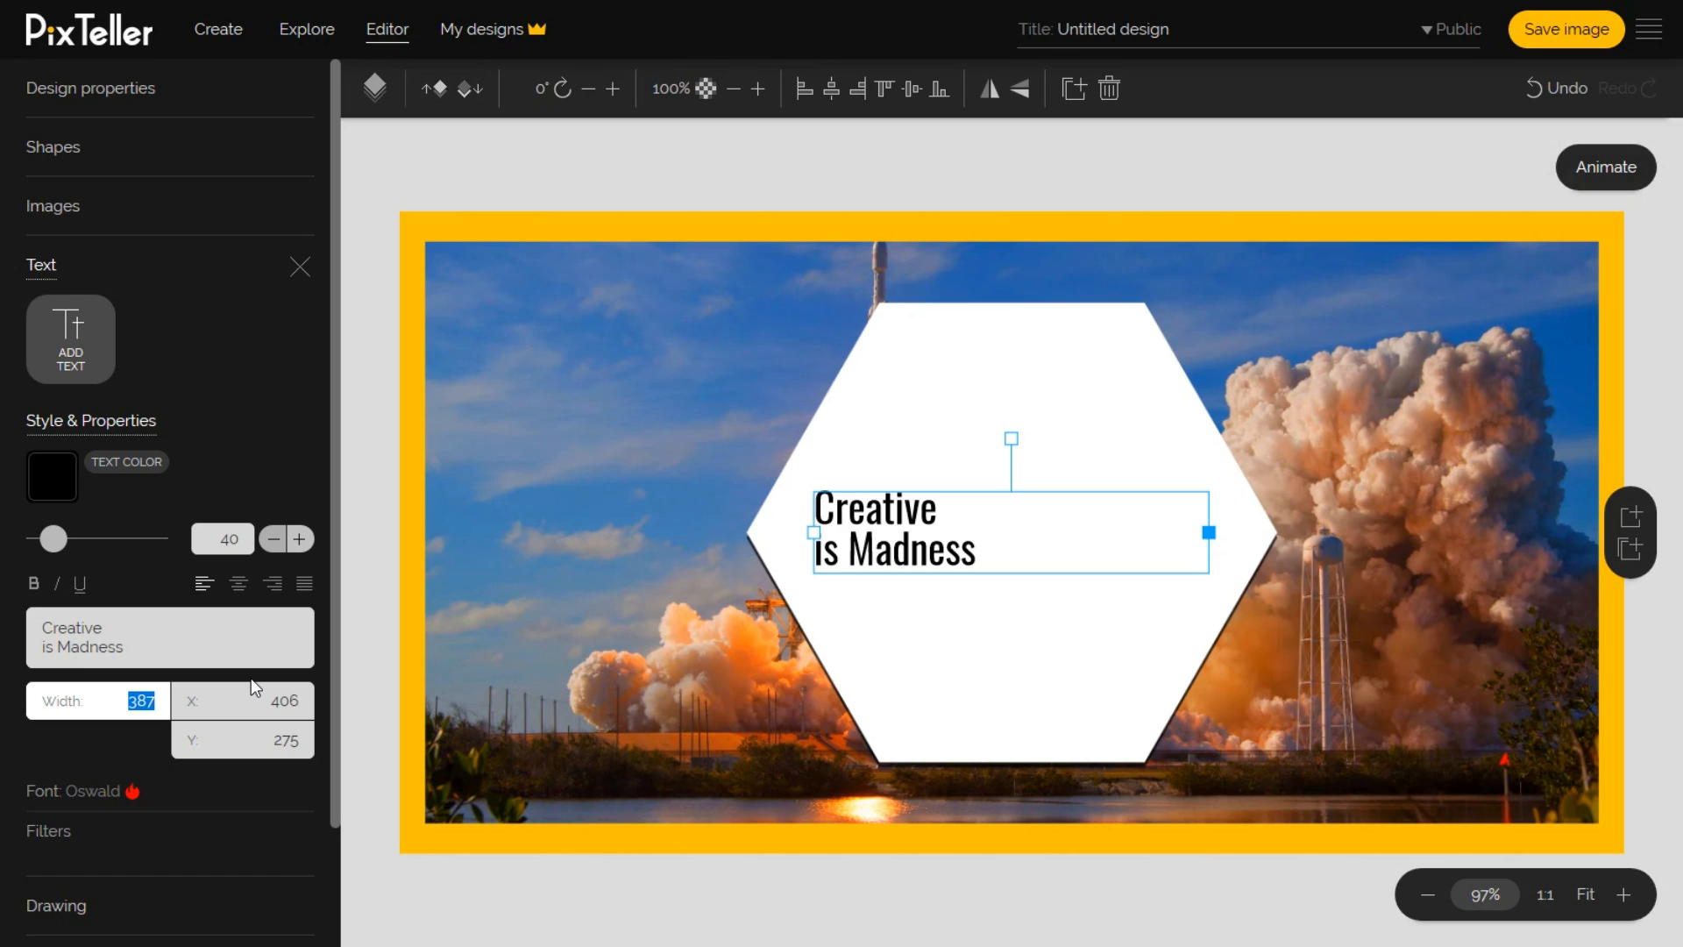
text(400)
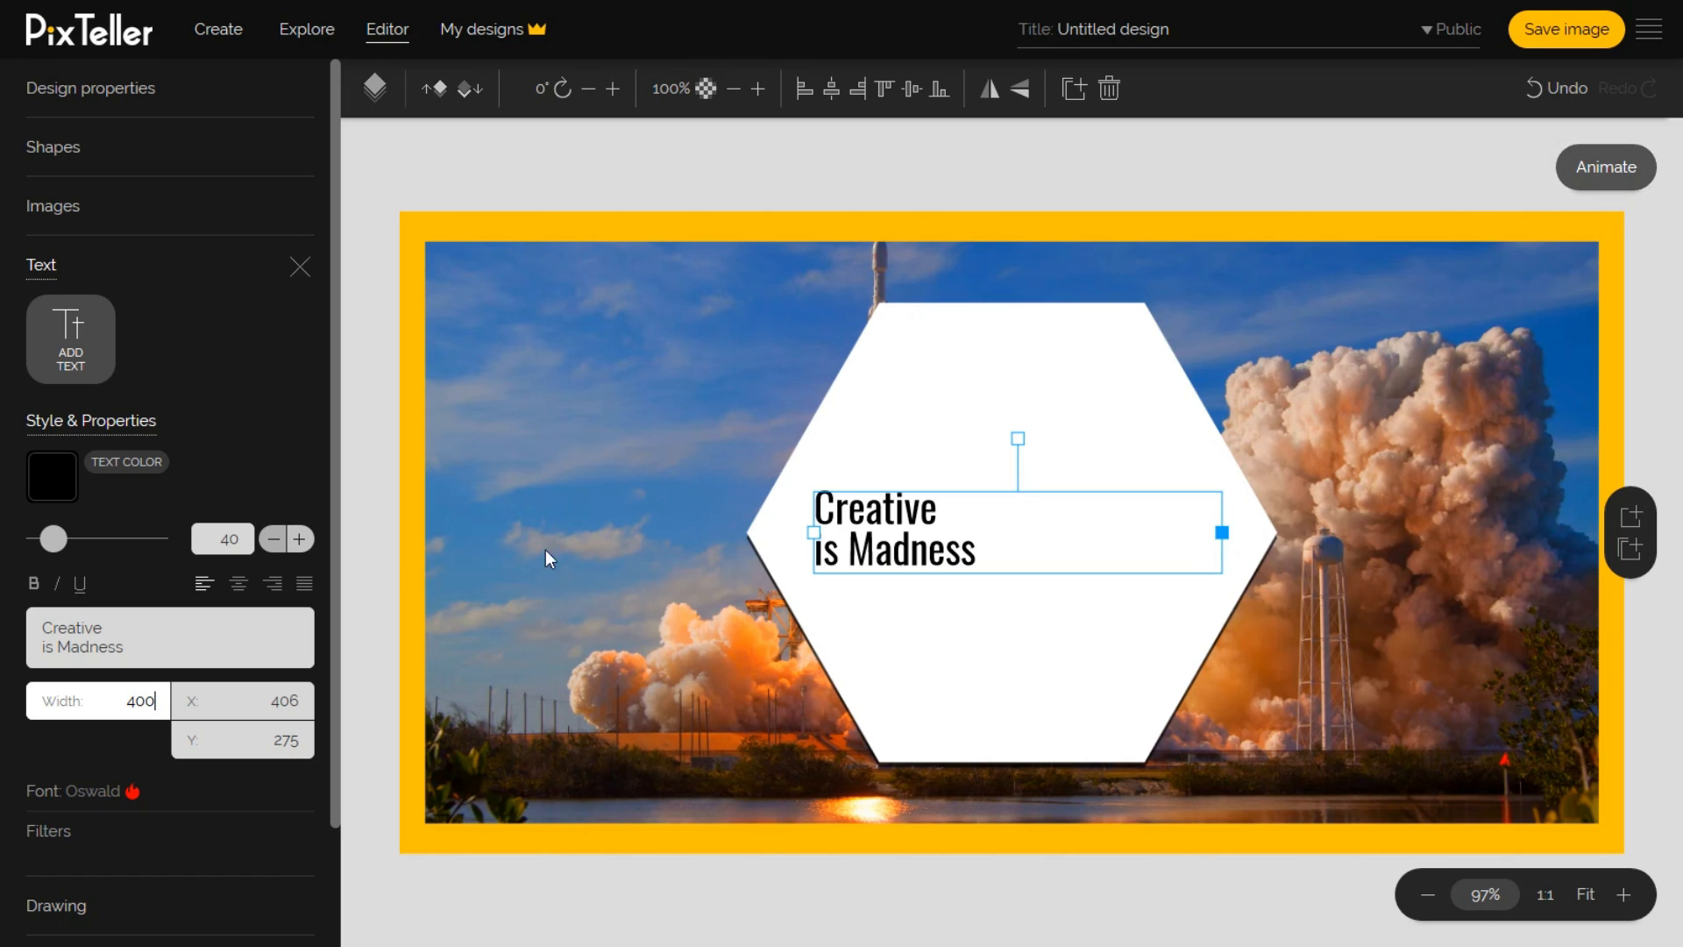
click(831, 88)
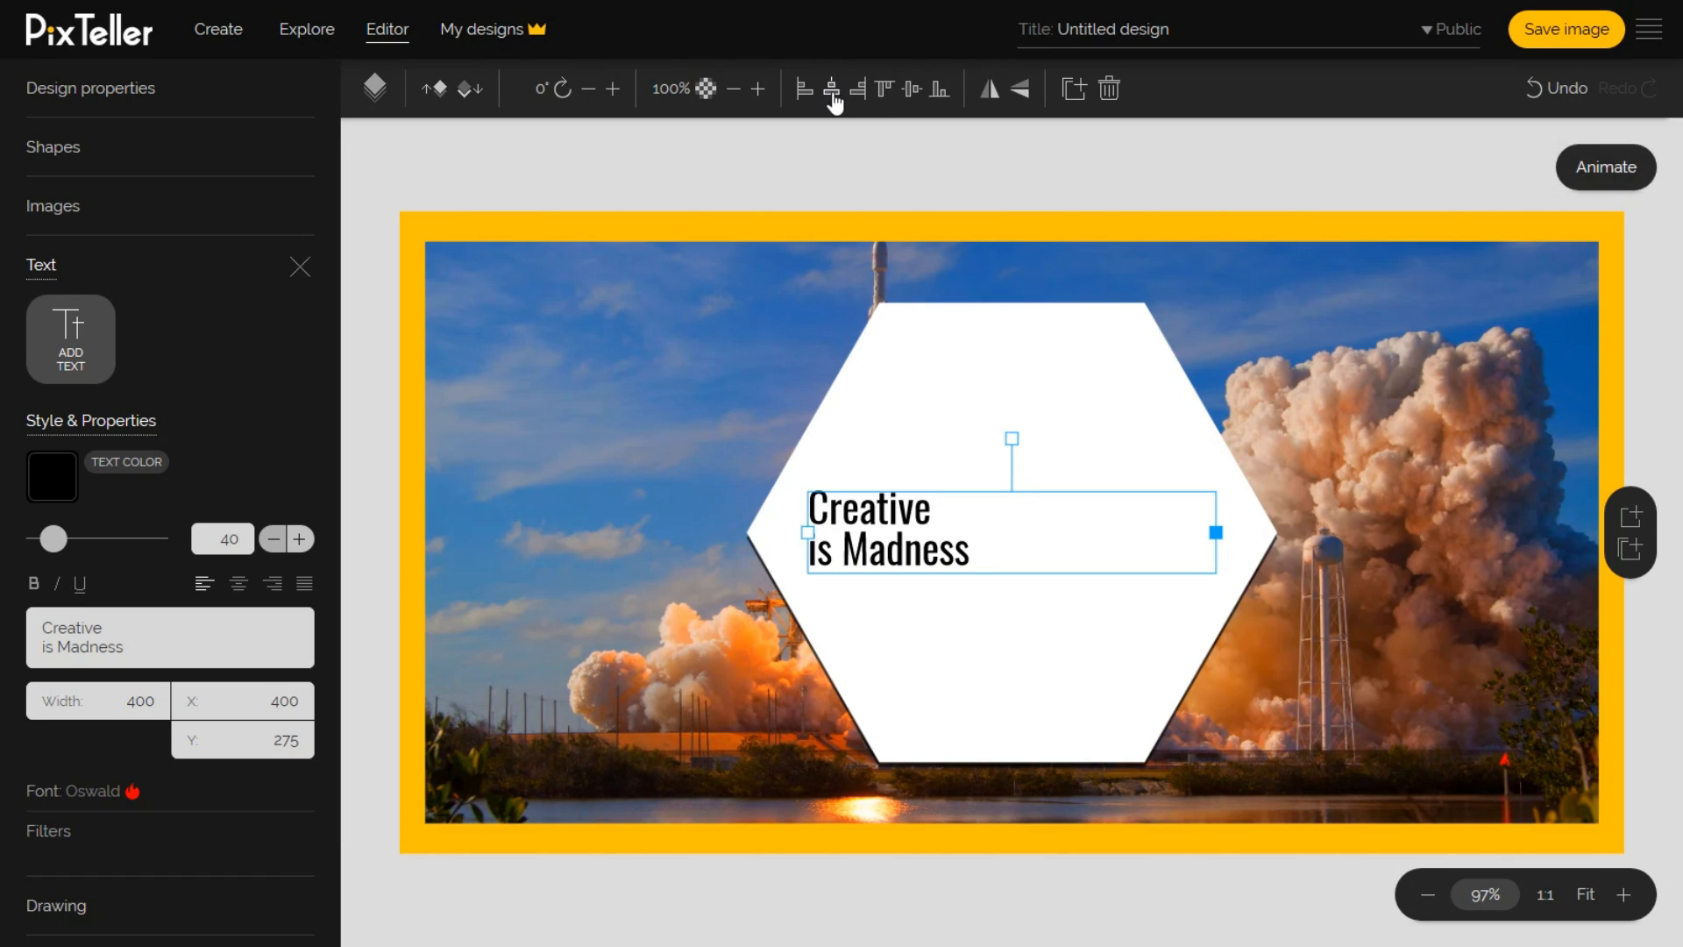
click(237, 586)
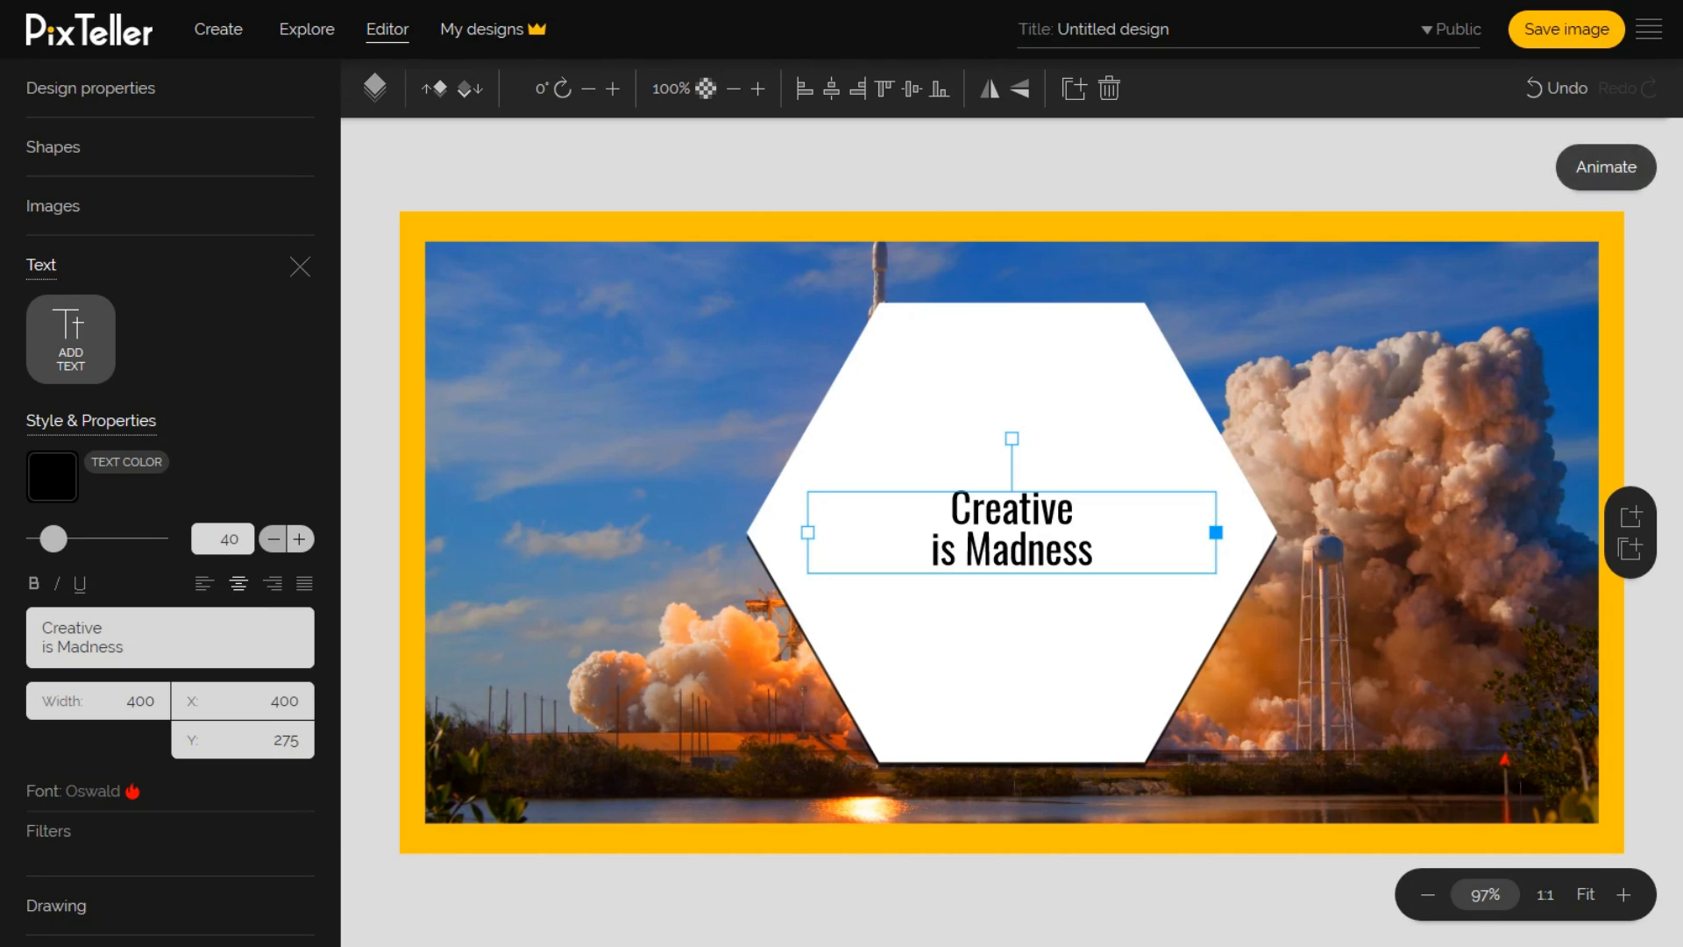
Open the font family list for the "Creative is Madness" text and go to the font search.
scroll(106, 793, down, 2)
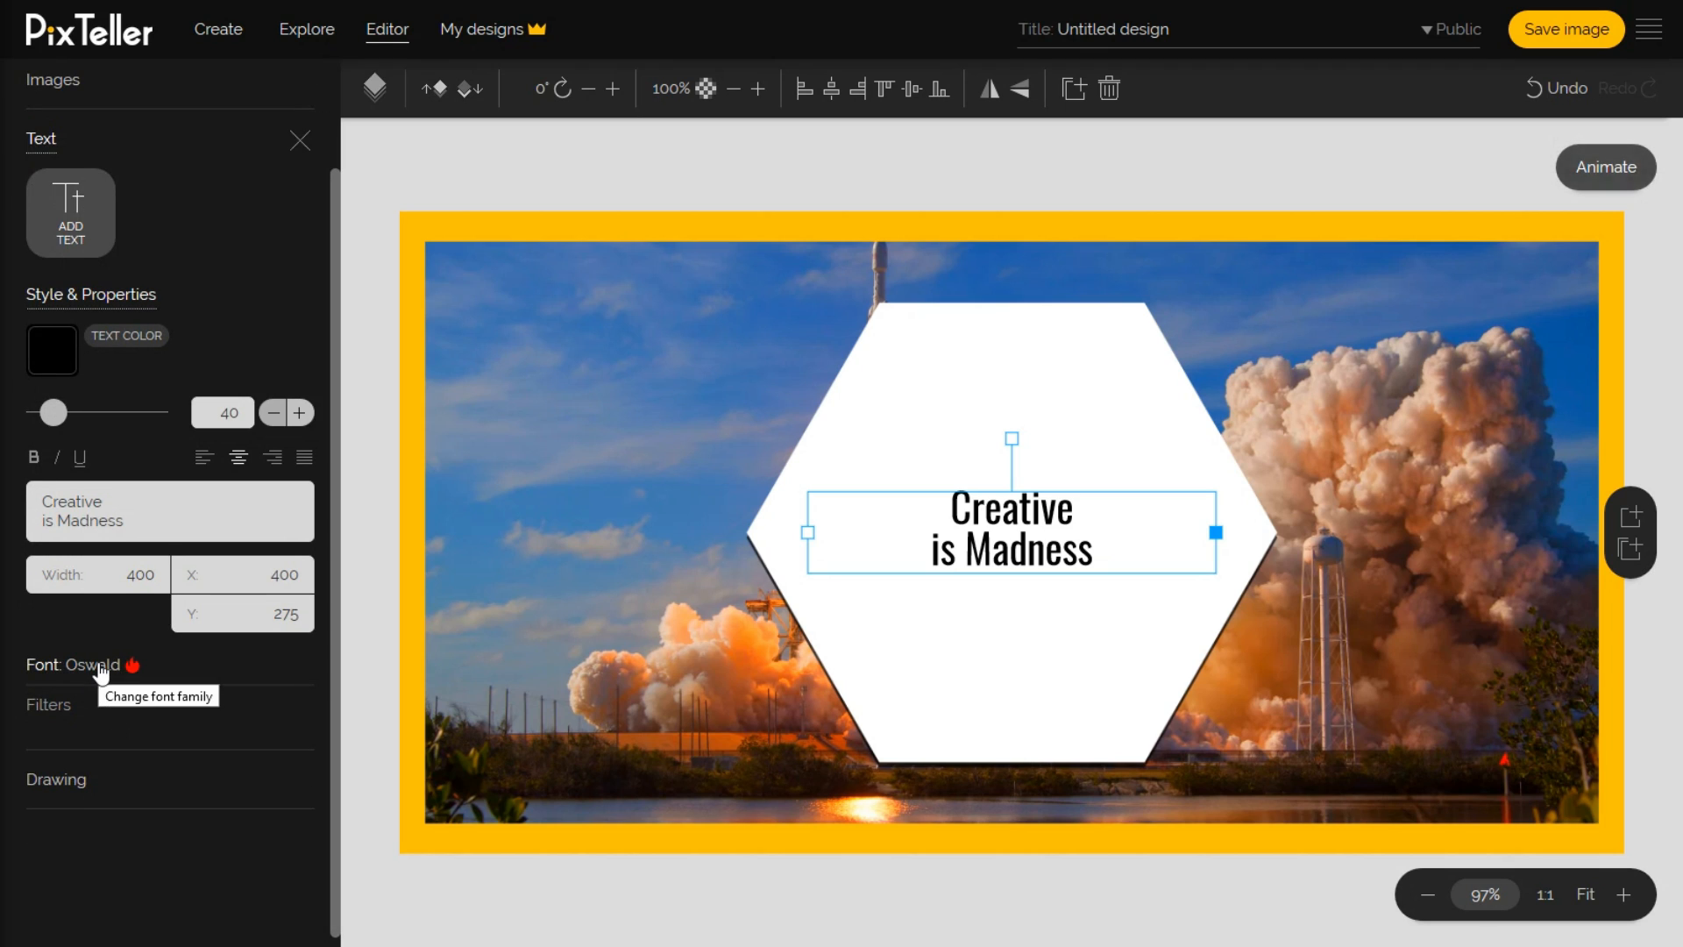
click(100, 672)
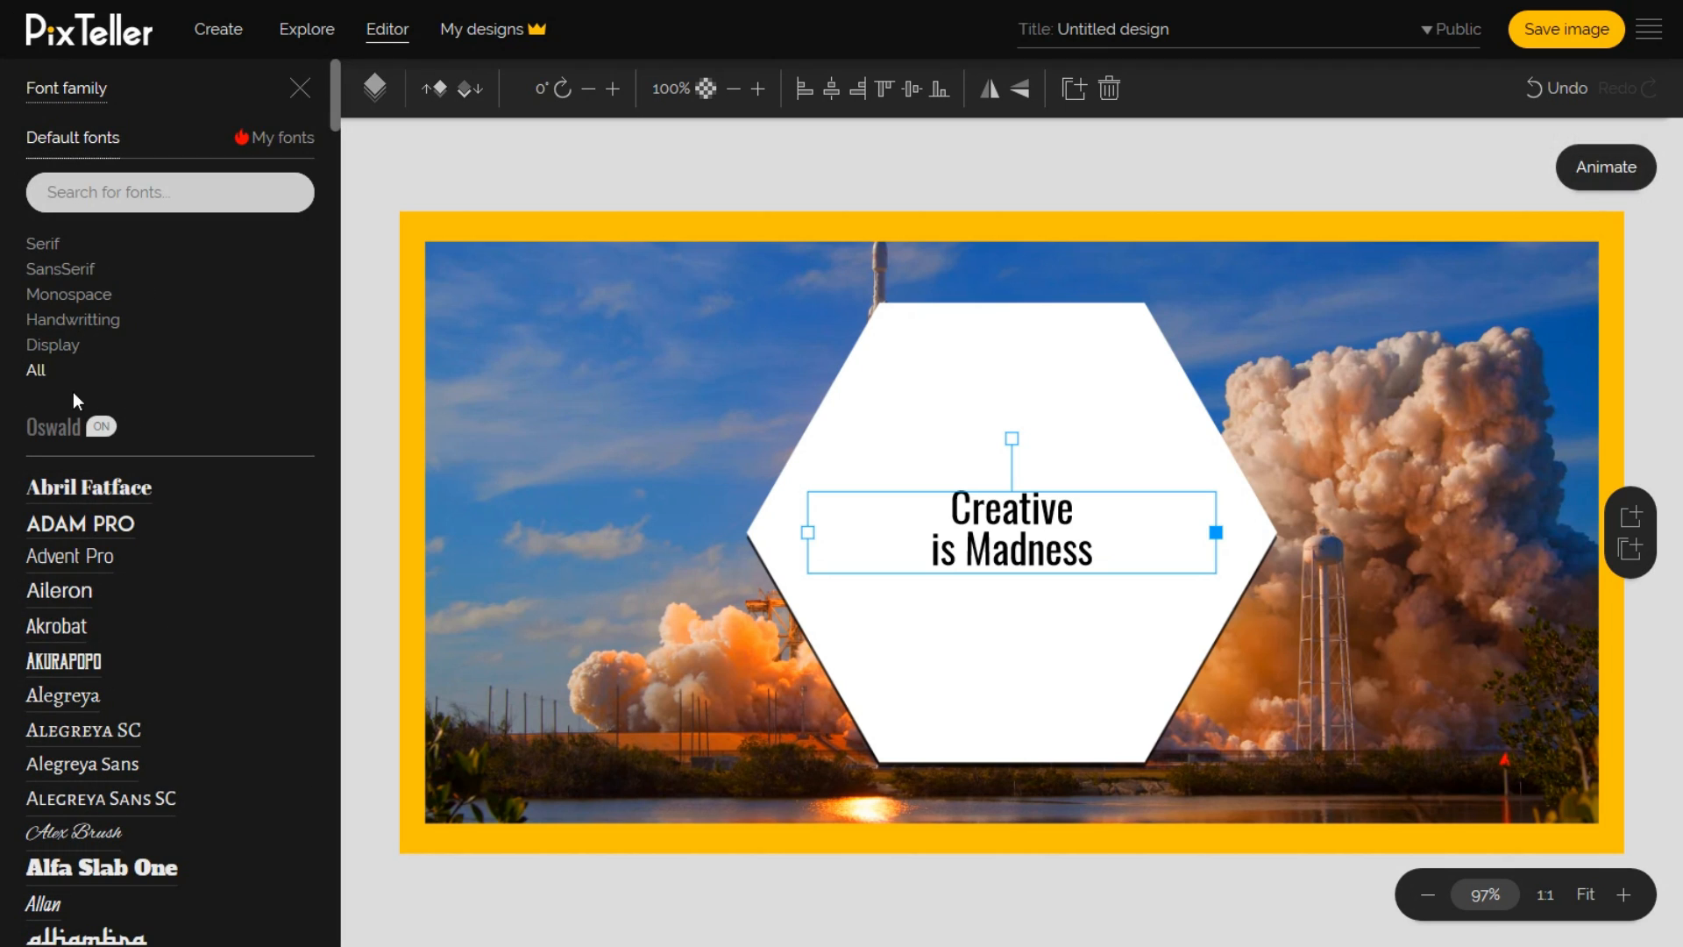
click(176, 194)
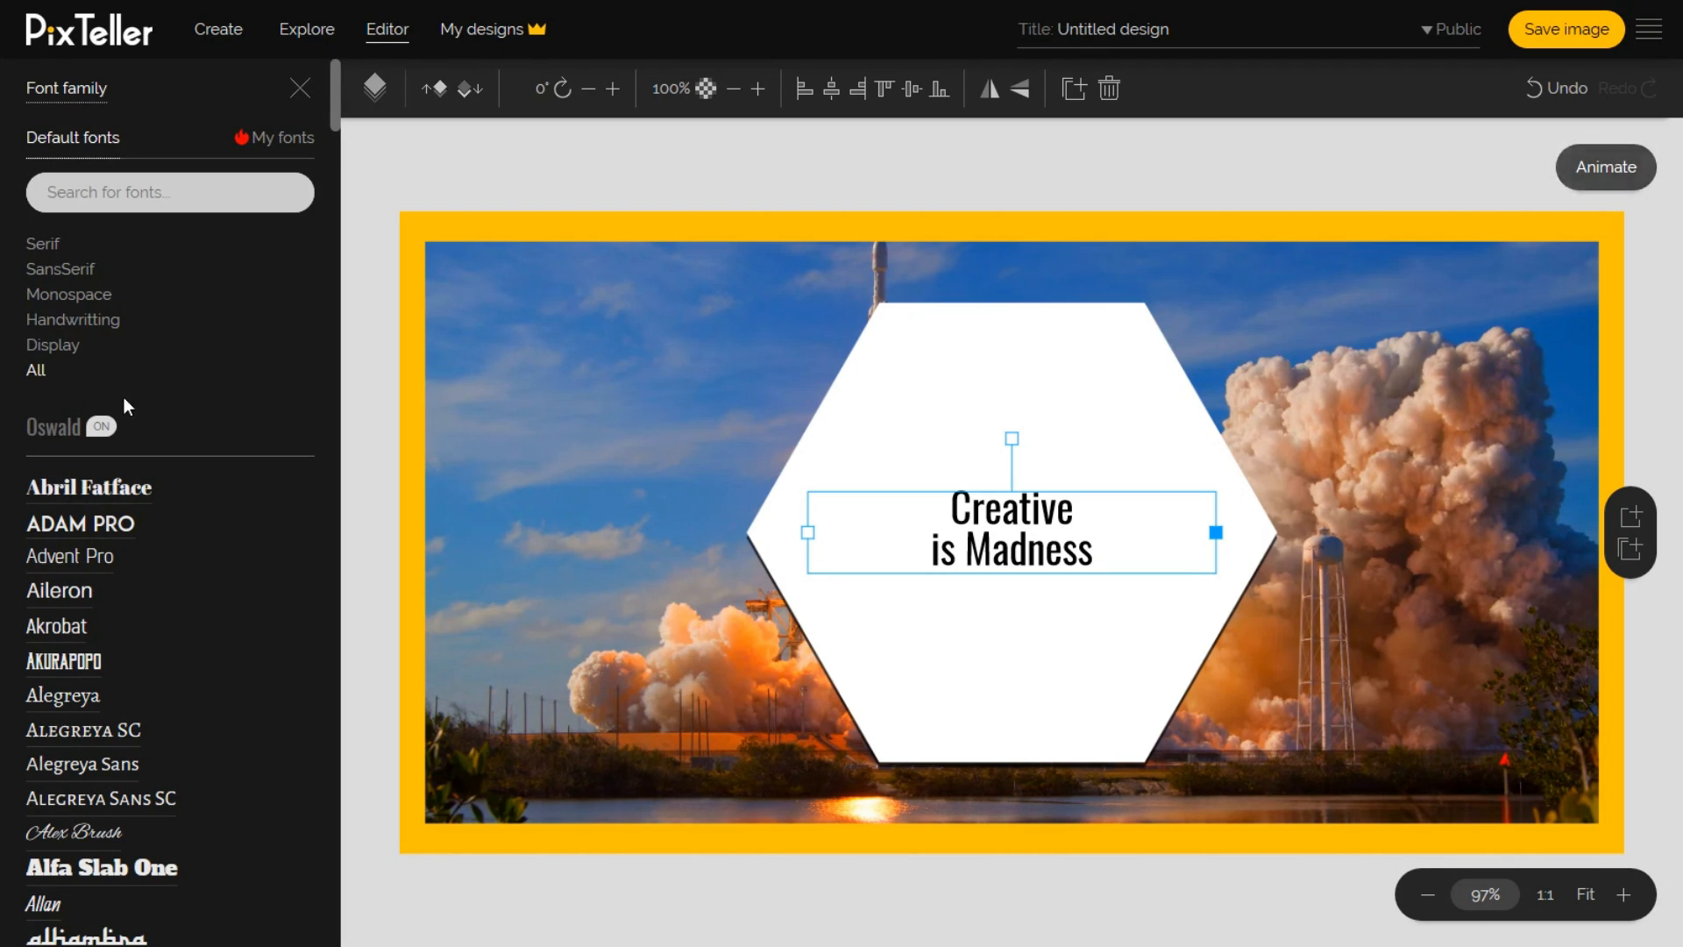
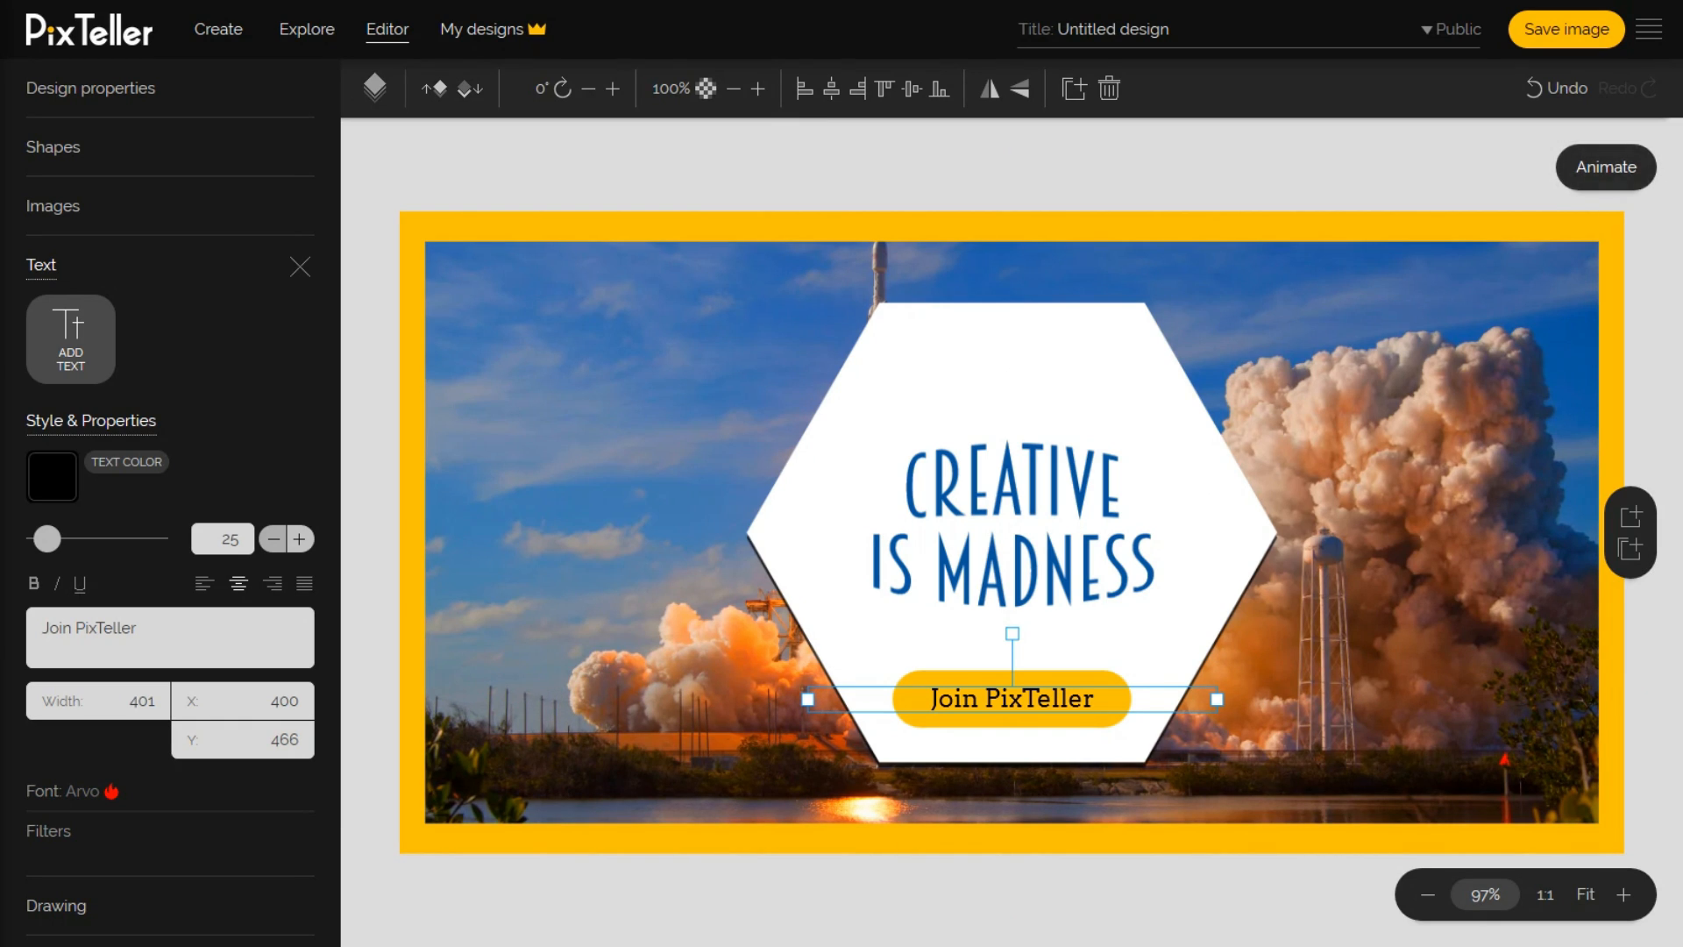
click(649, 204)
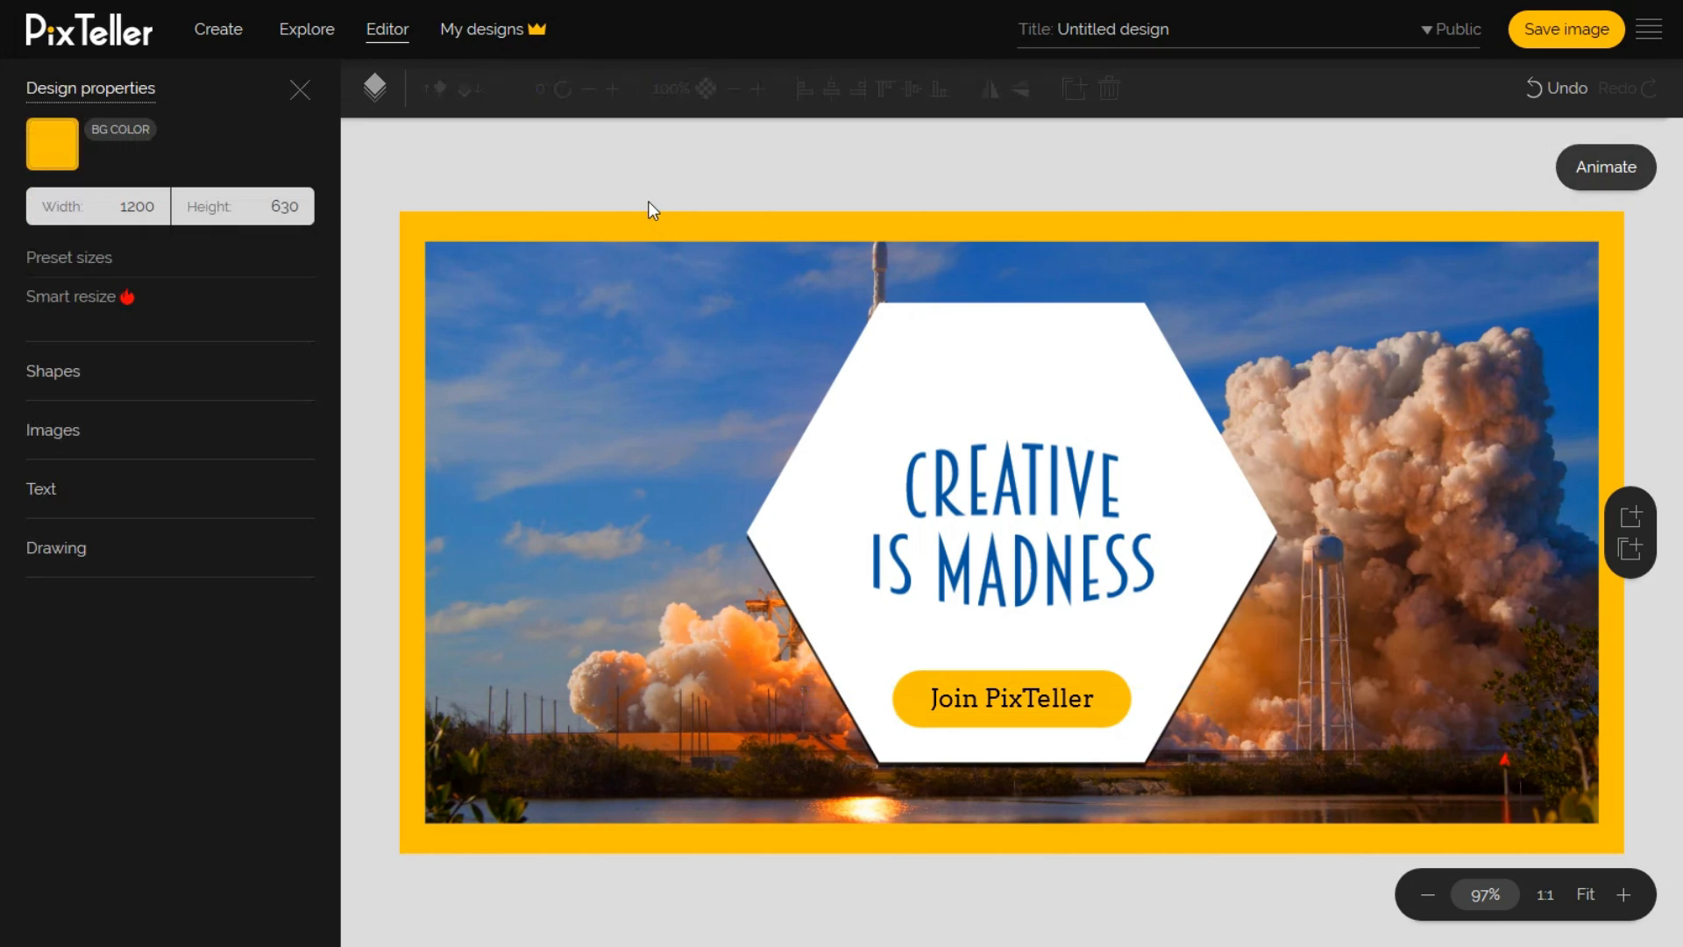
click(578, 333)
click(1150, 382)
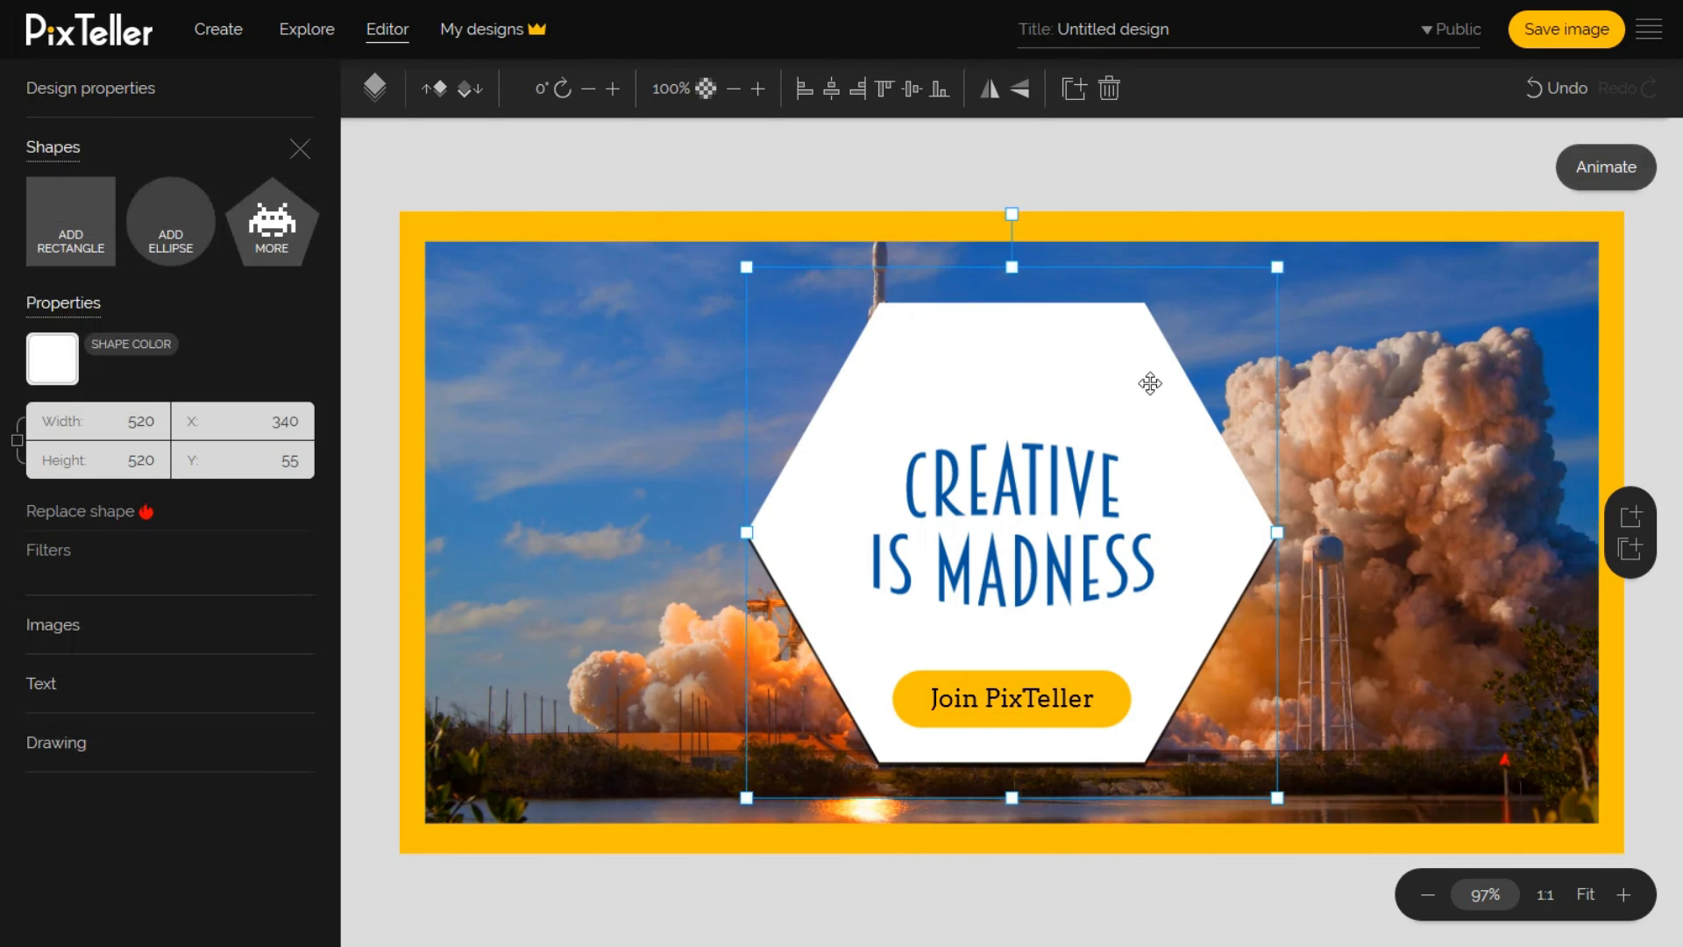
click(1111, 519)
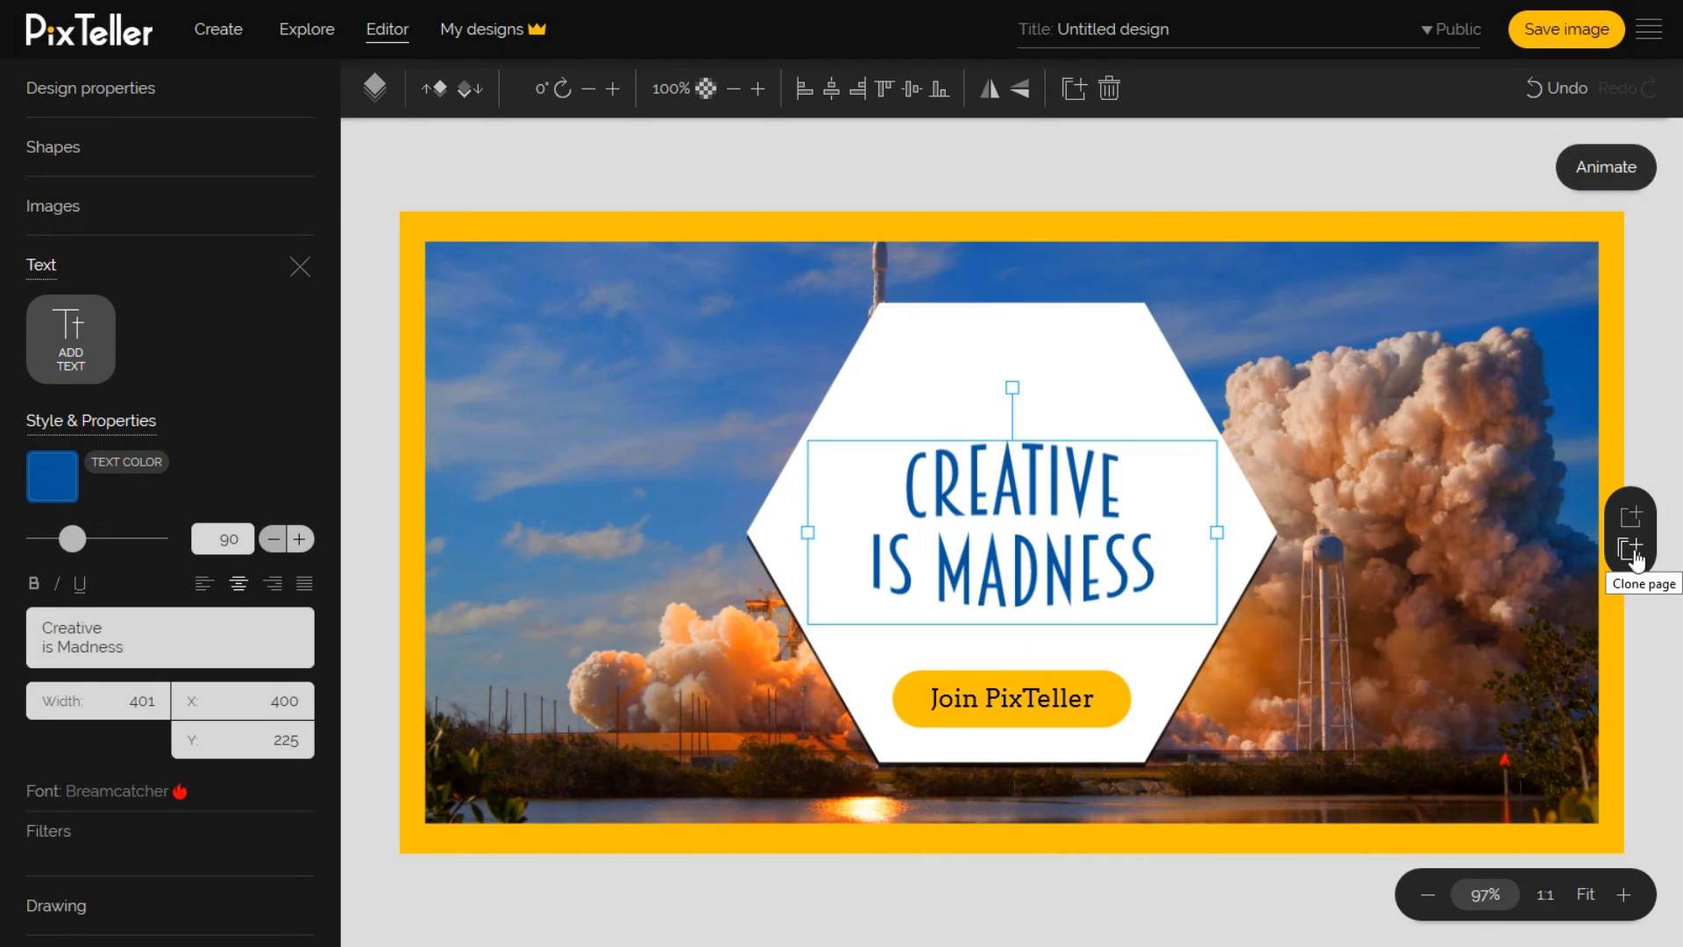
Clone the finished page, add a new third page, and look through the pages.
click(1632, 550)
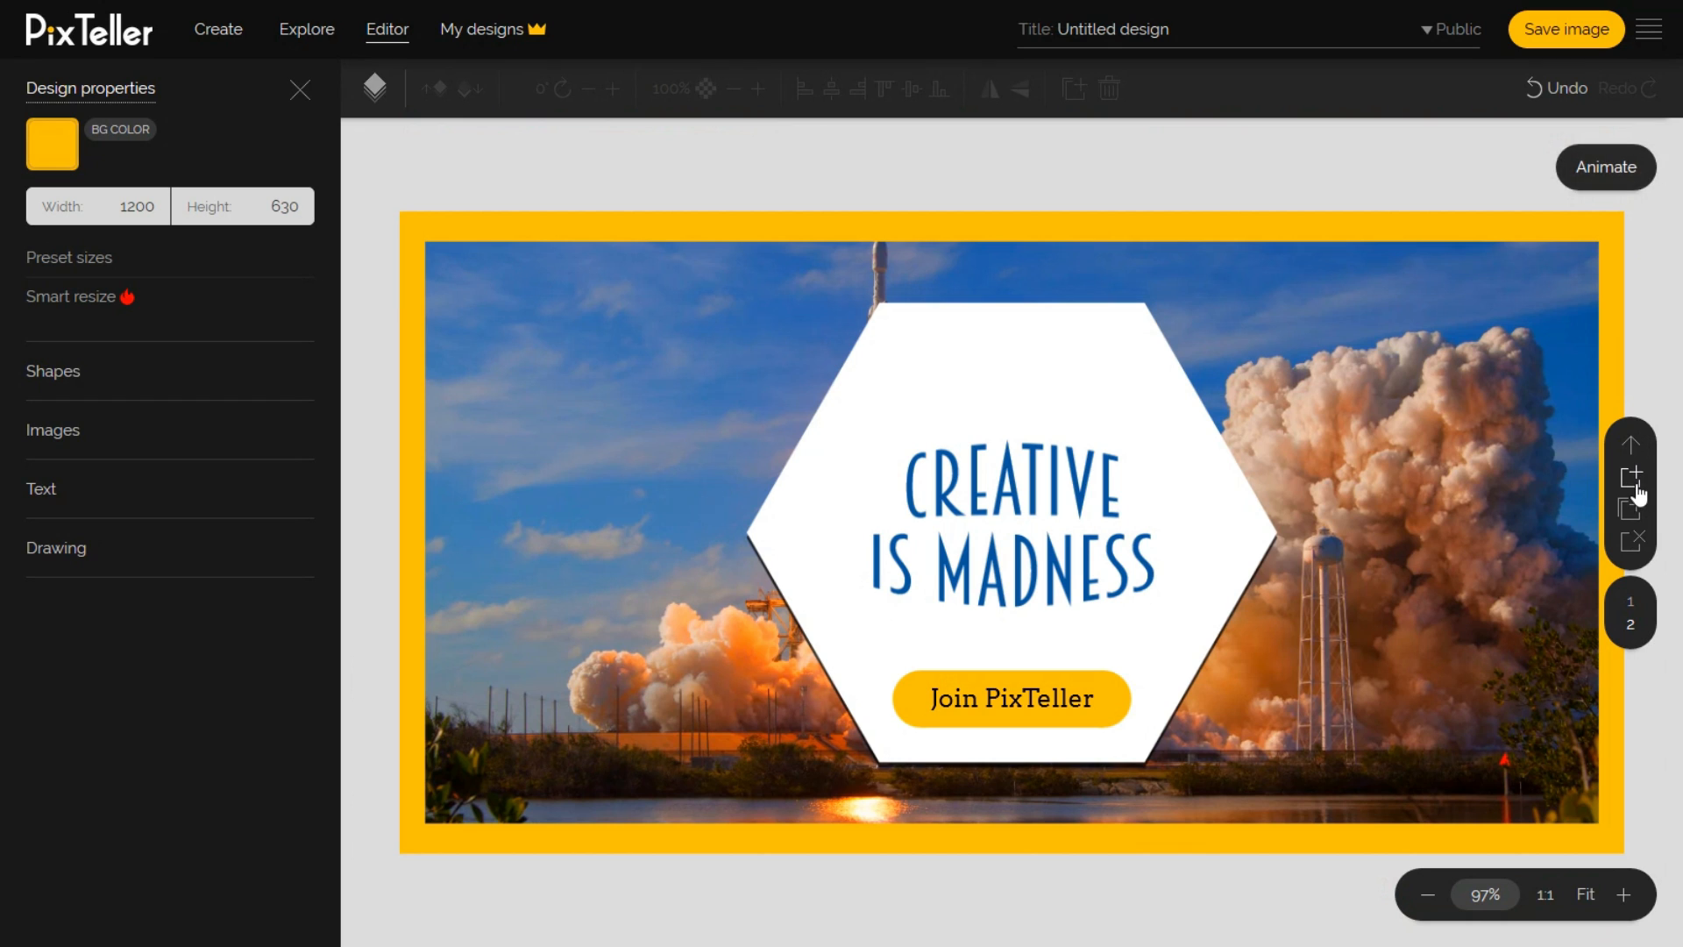
click(1639, 493)
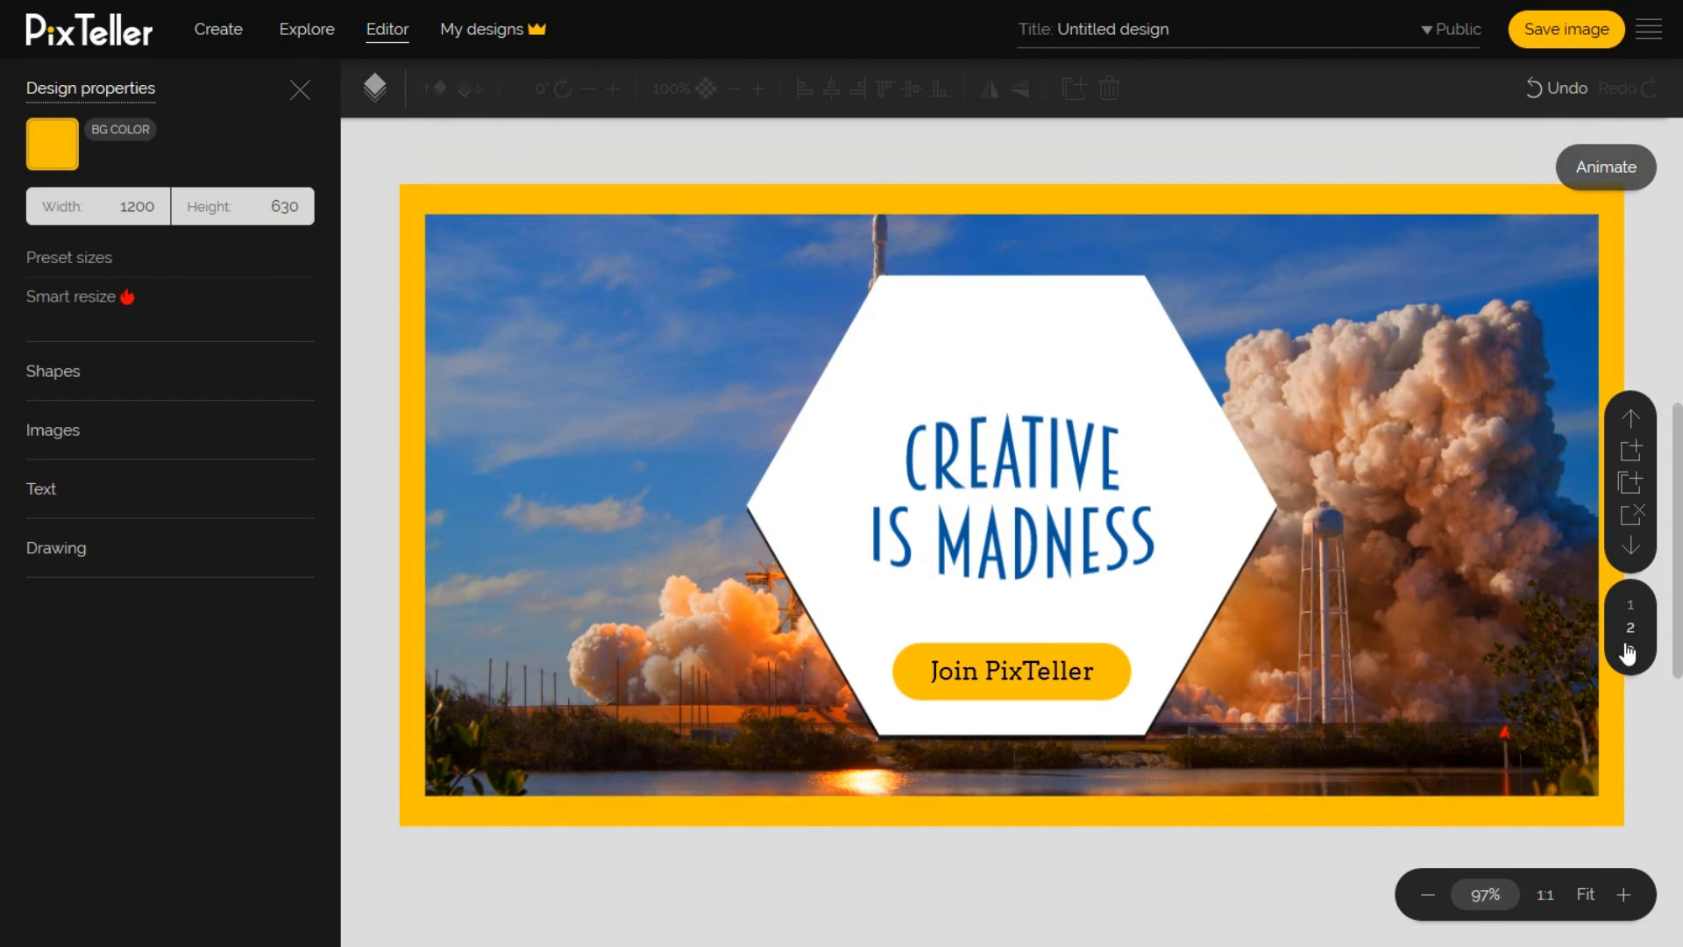
click(1632, 653)
click(1633, 610)
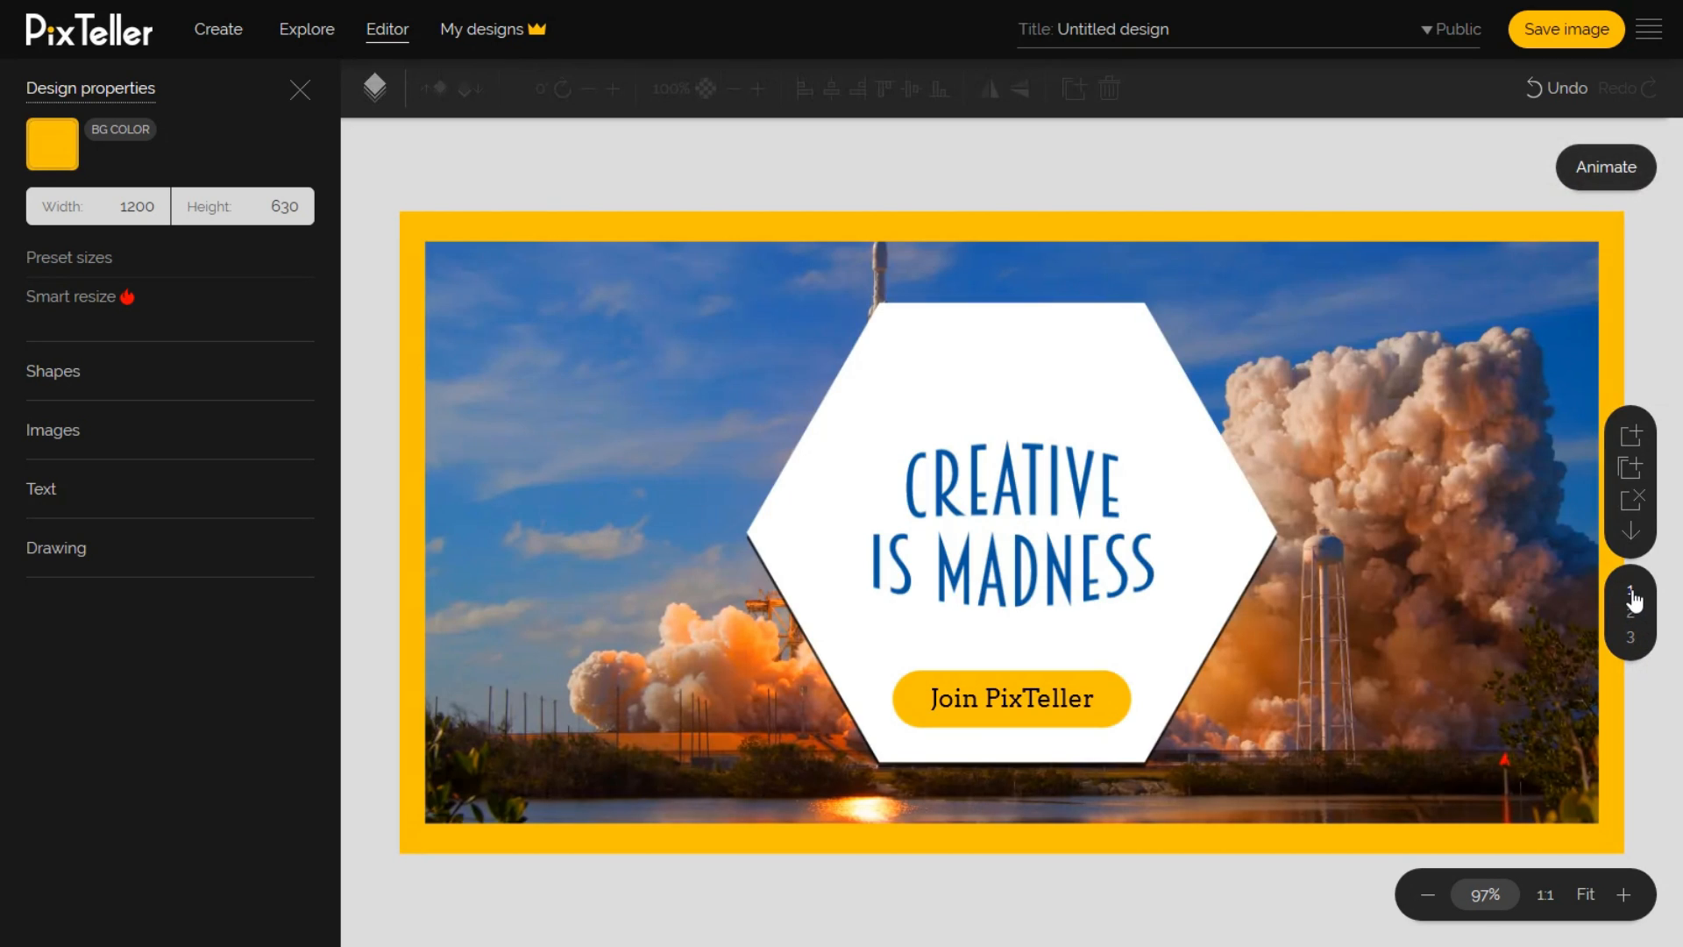
Change the heading on page 2 to "SECOND" on the first line and "PAGE" on the second line.
click(1455, 620)
double_click(985, 515)
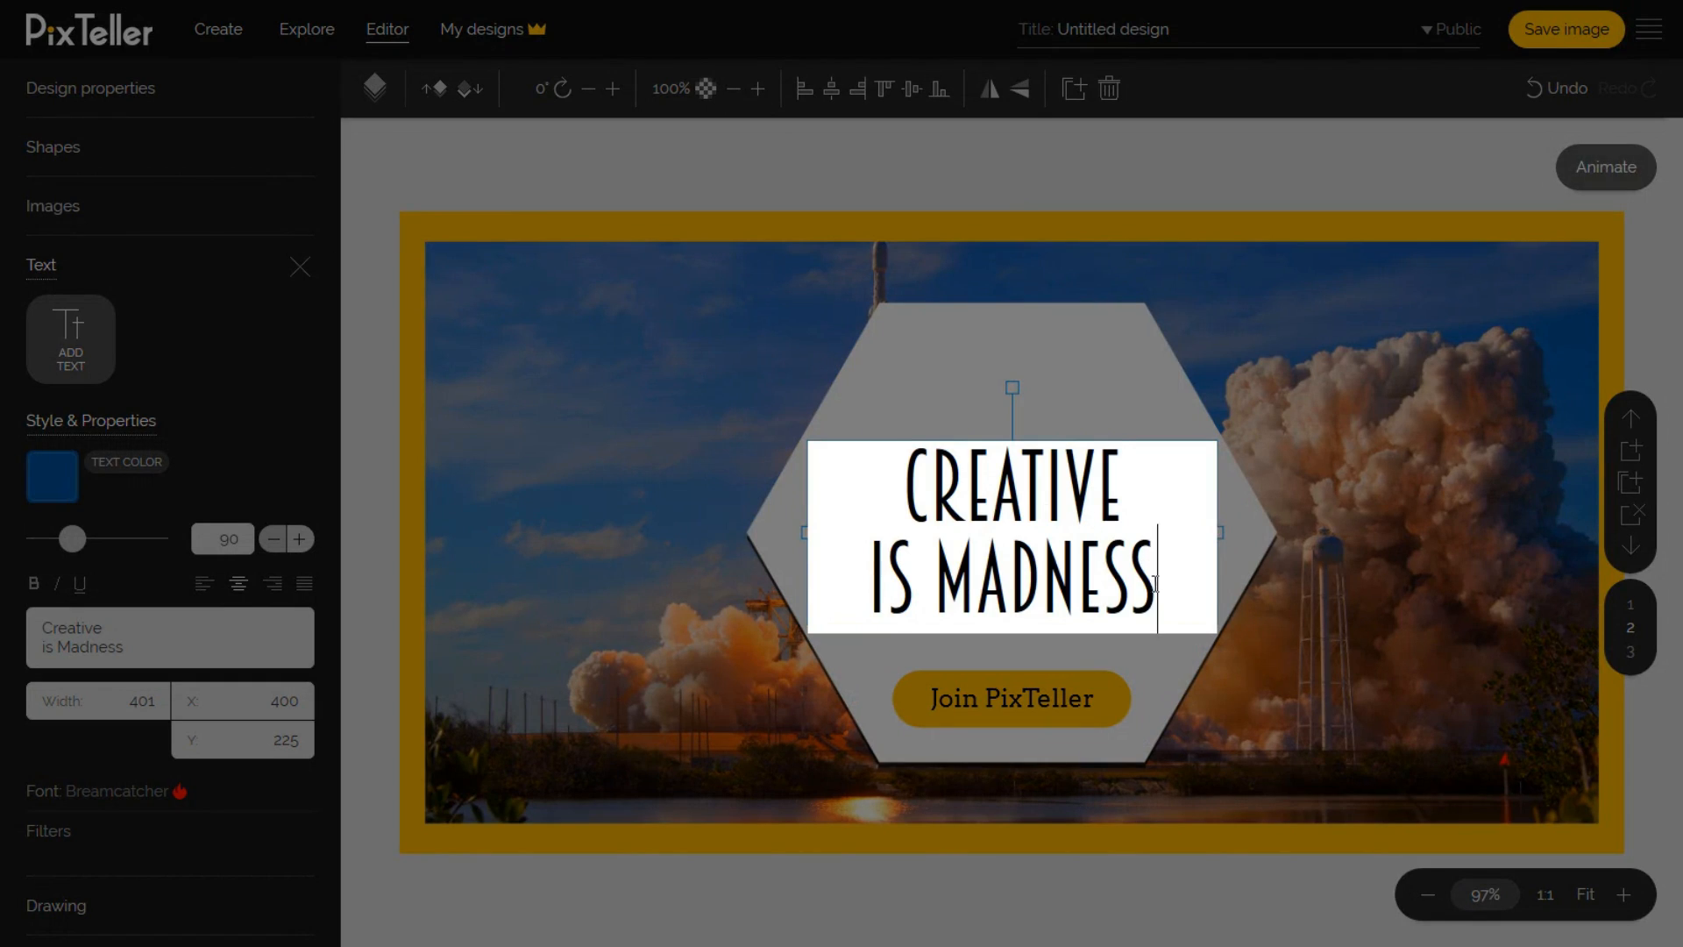
key(ctrl+a)
text(SECOND)
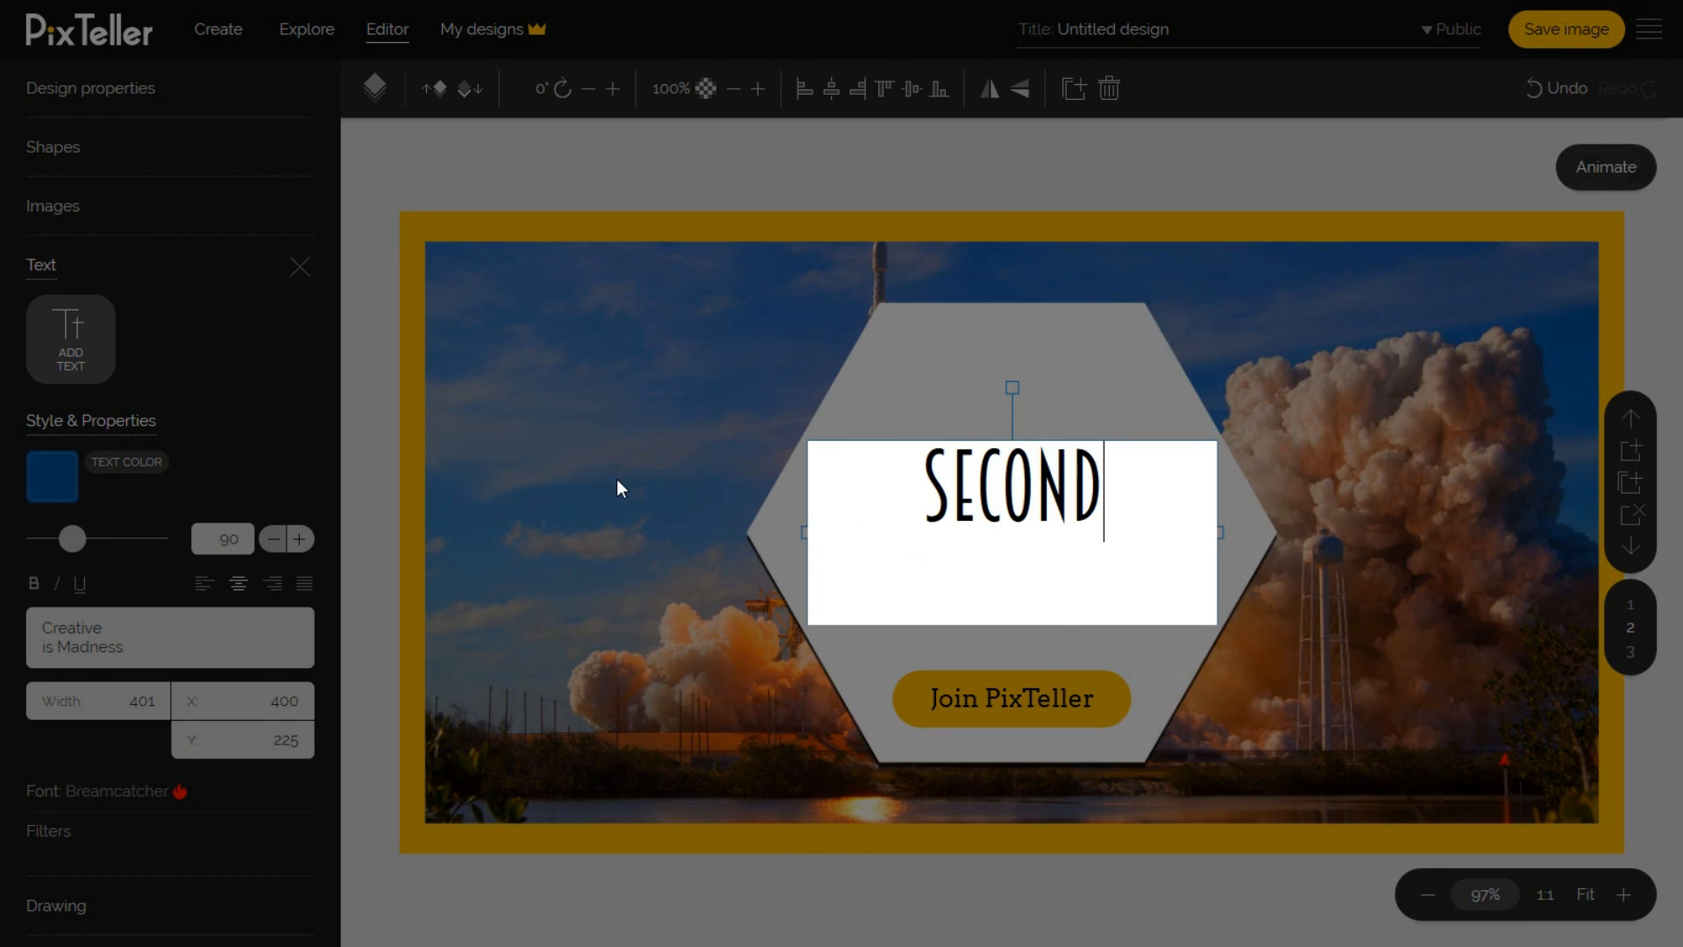
key(Return)
text(PAGE)
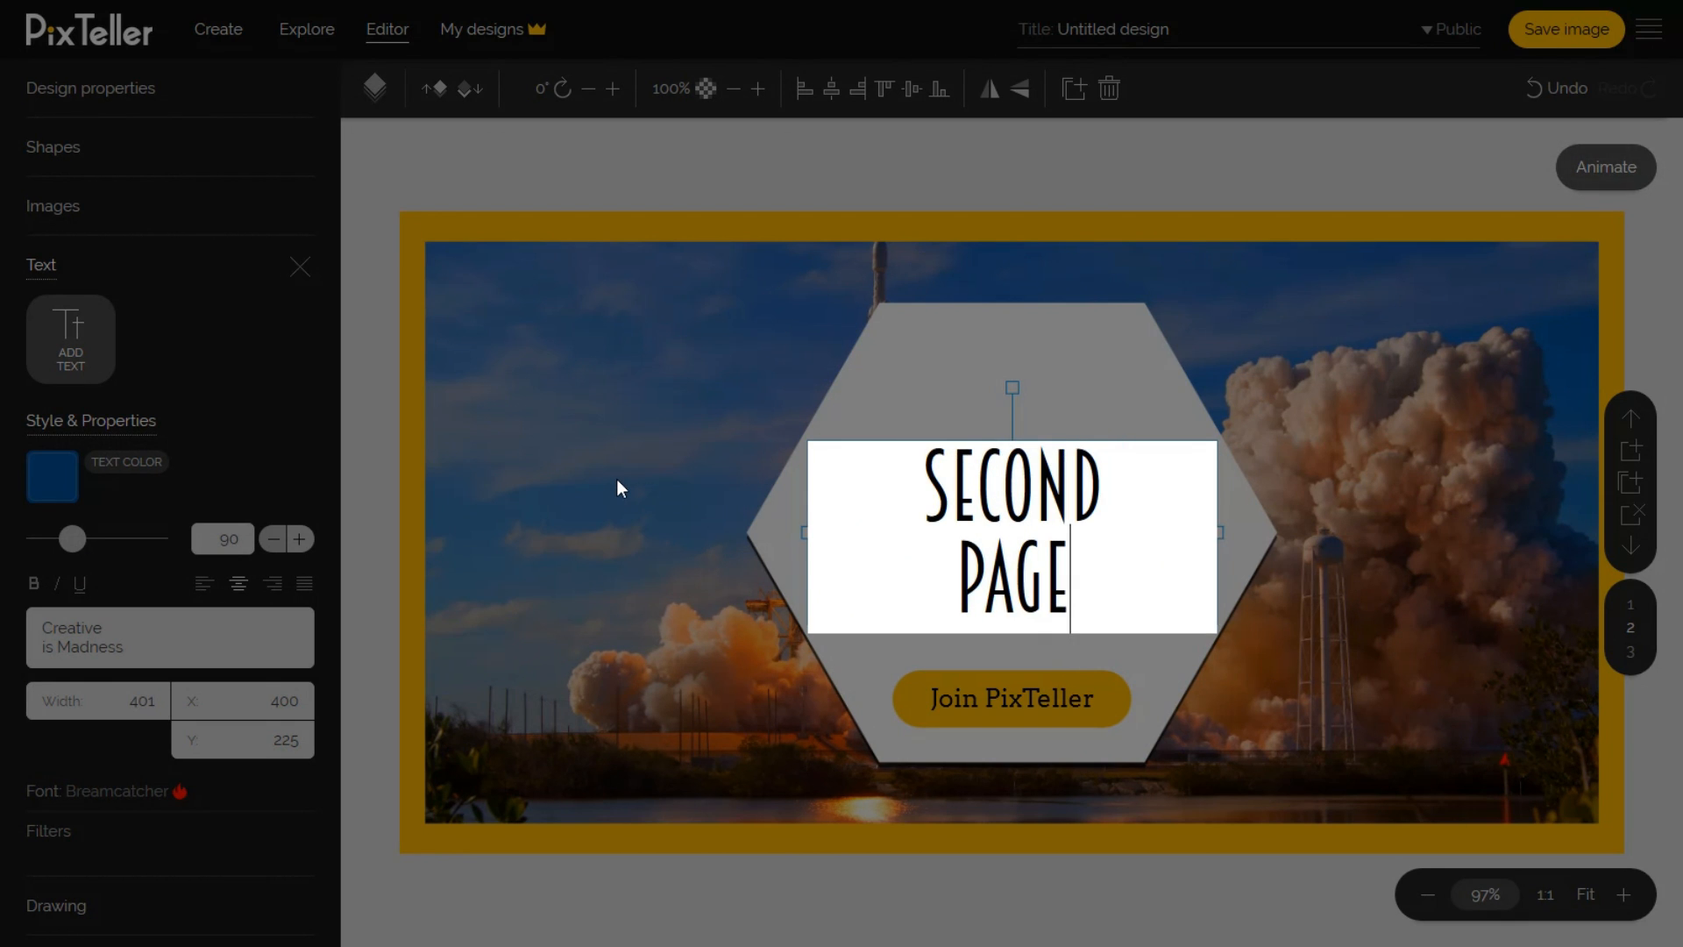
click(551, 545)
Replace the launch photo on page 2 with the espresso machine picture from the image results.
click(515, 400)
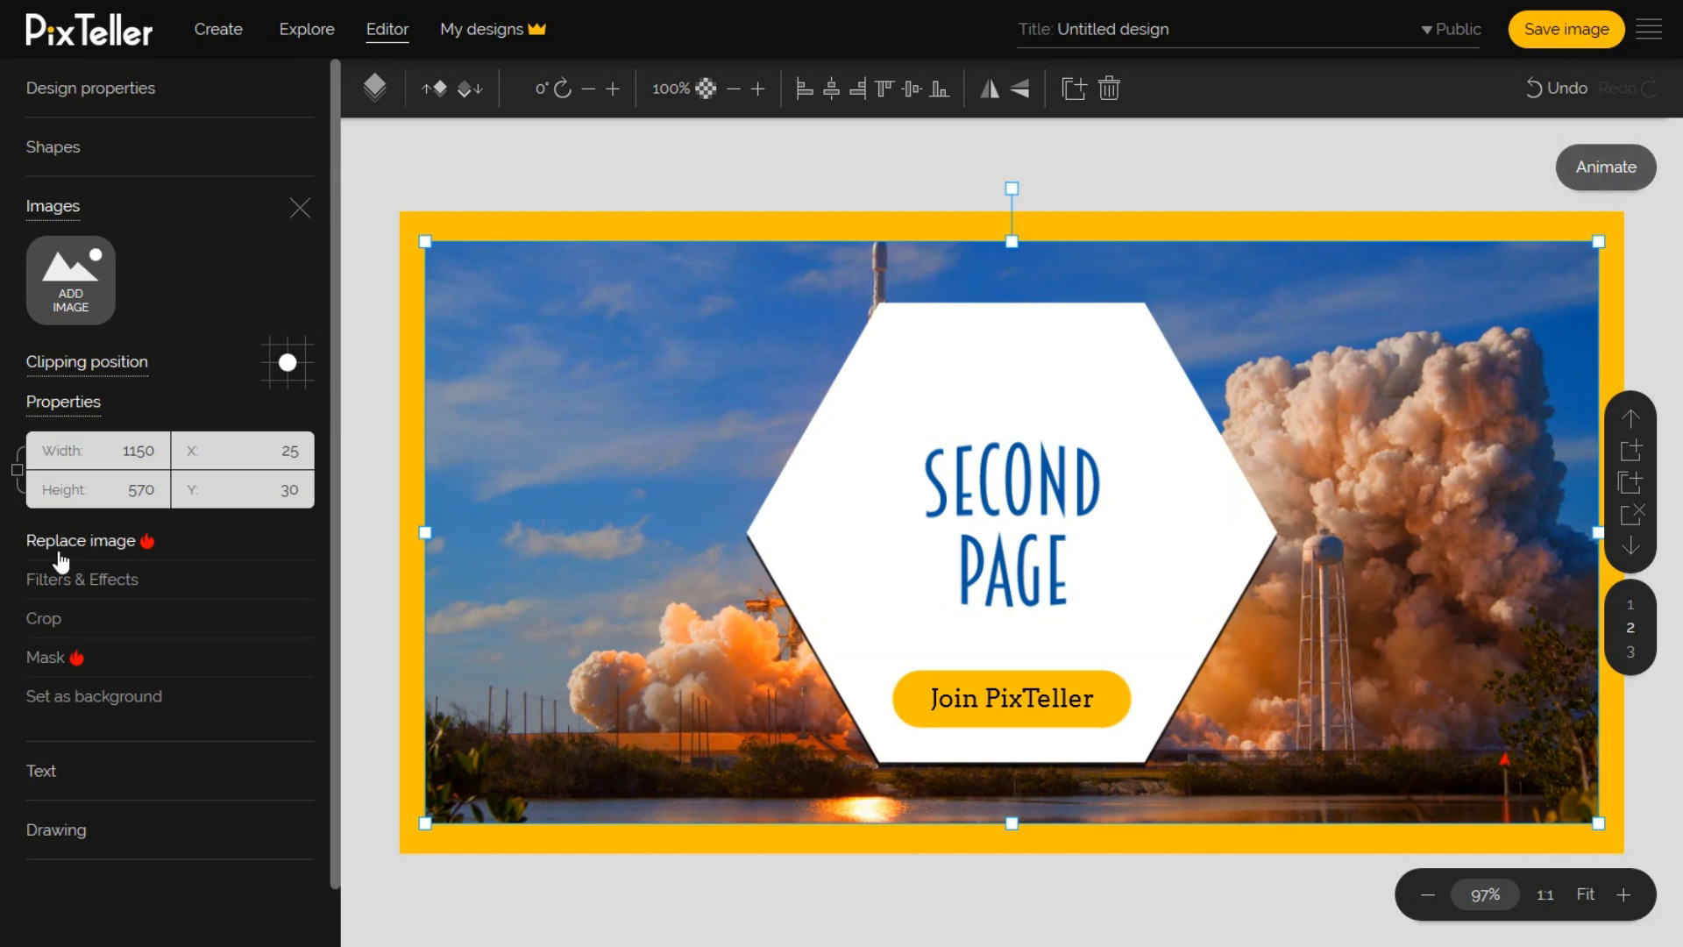
click(58, 553)
scroll(131, 719, down, 8)
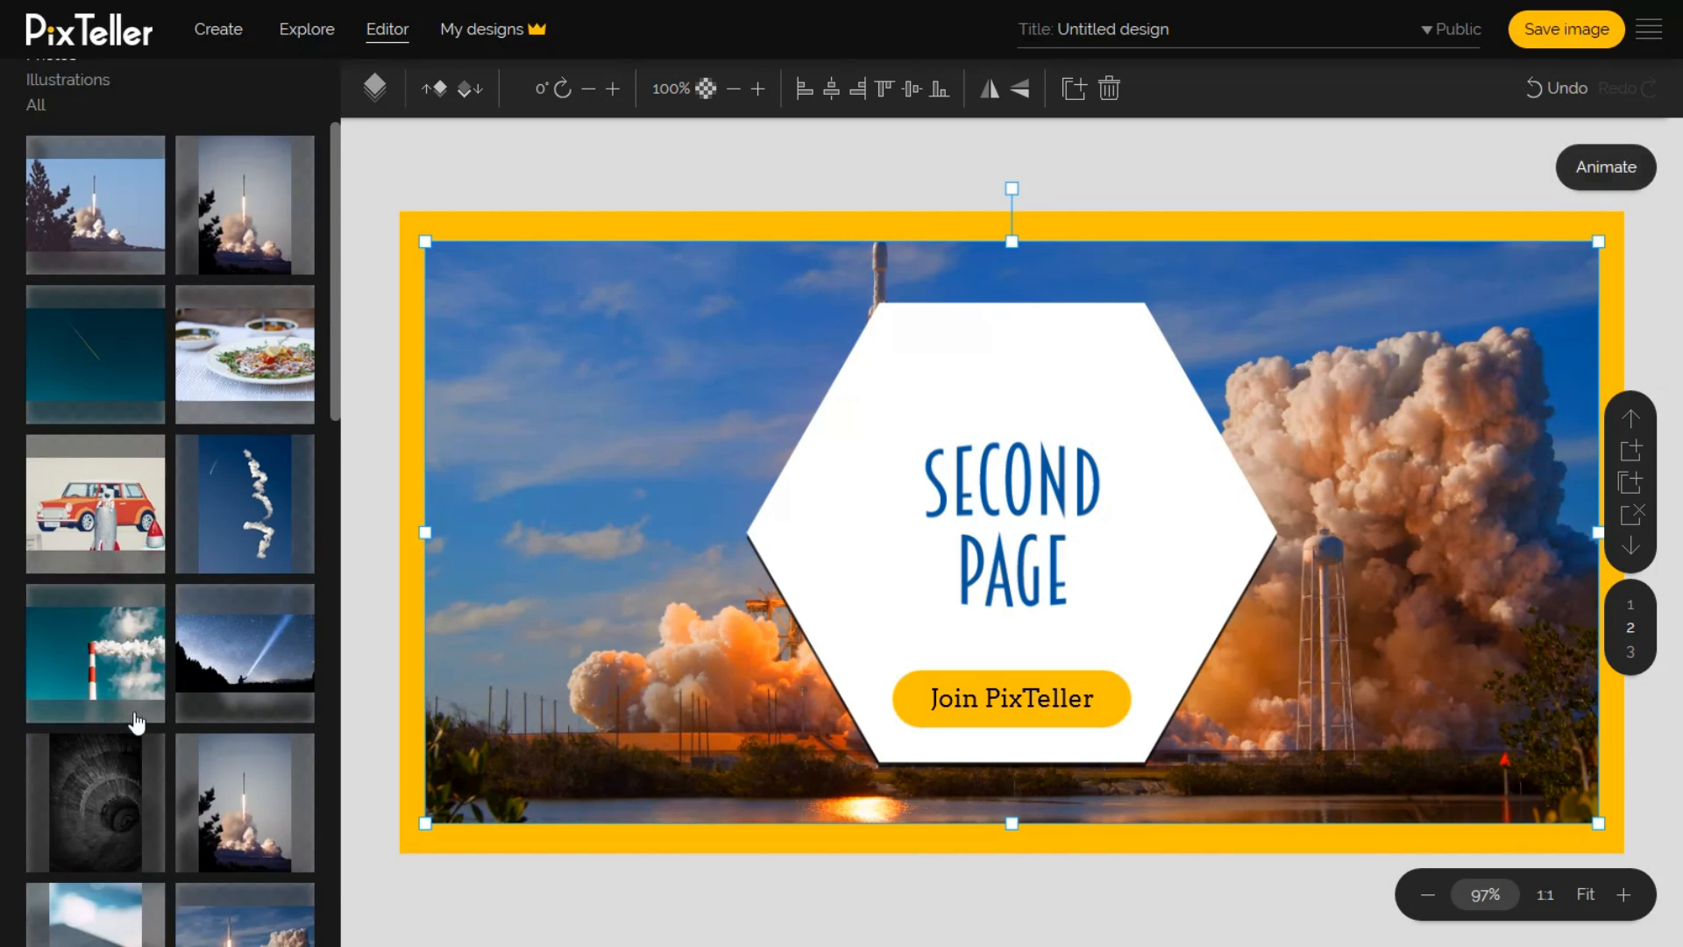
scroll(88, 626, down, 4)
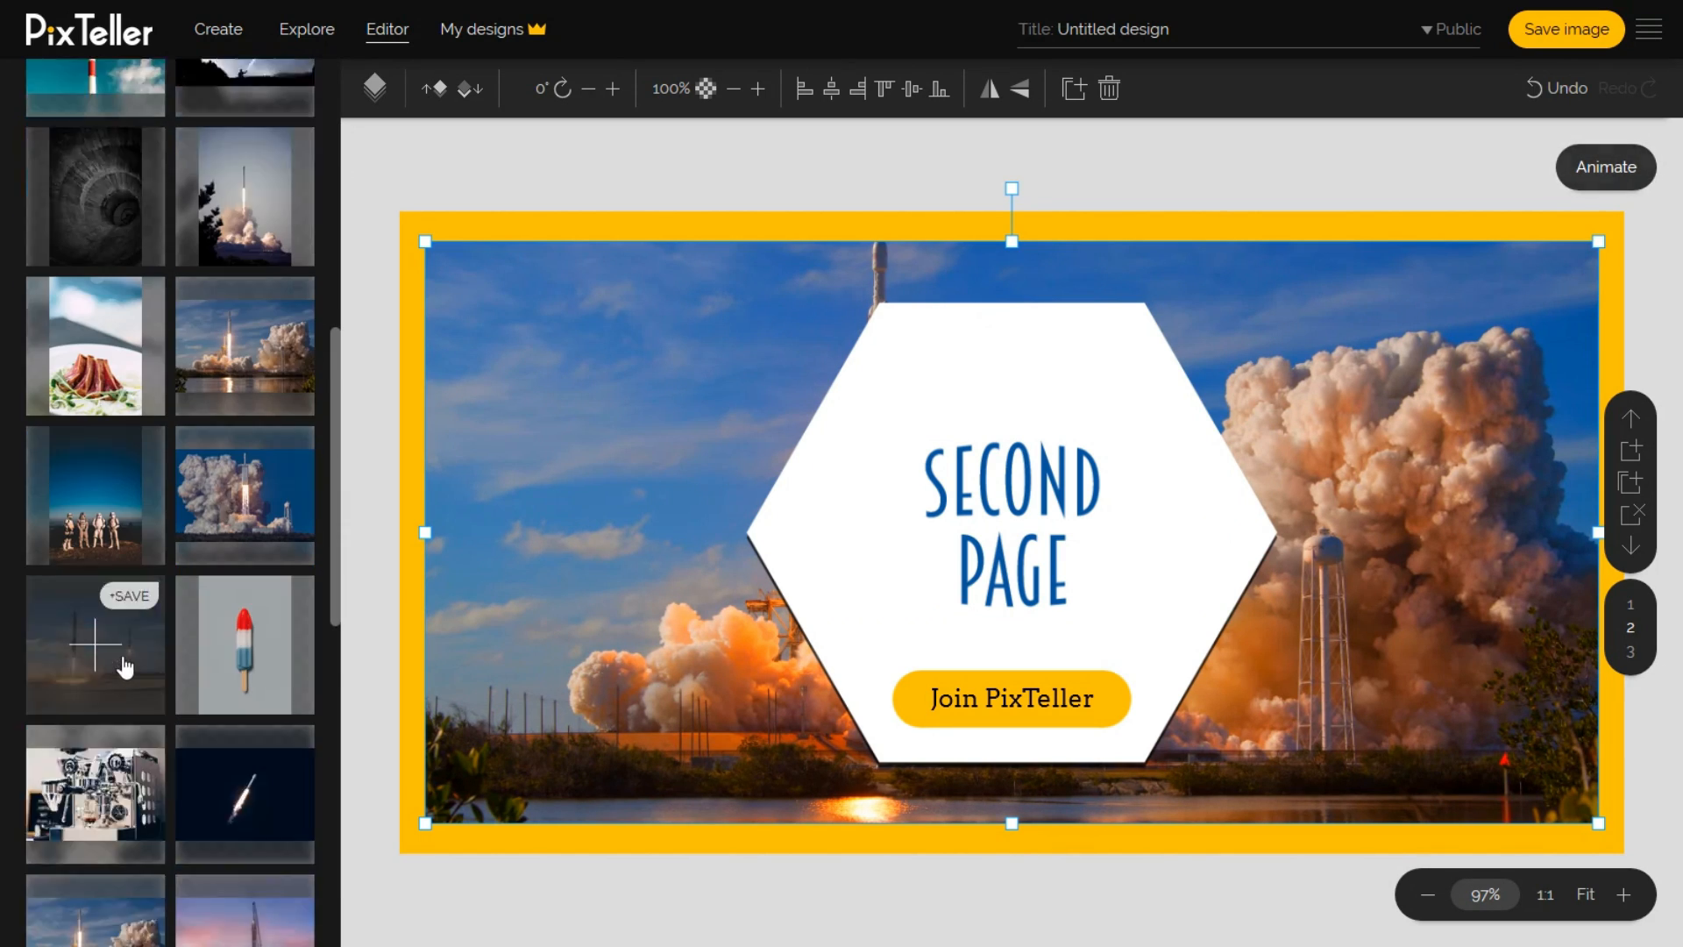
click(87, 618)
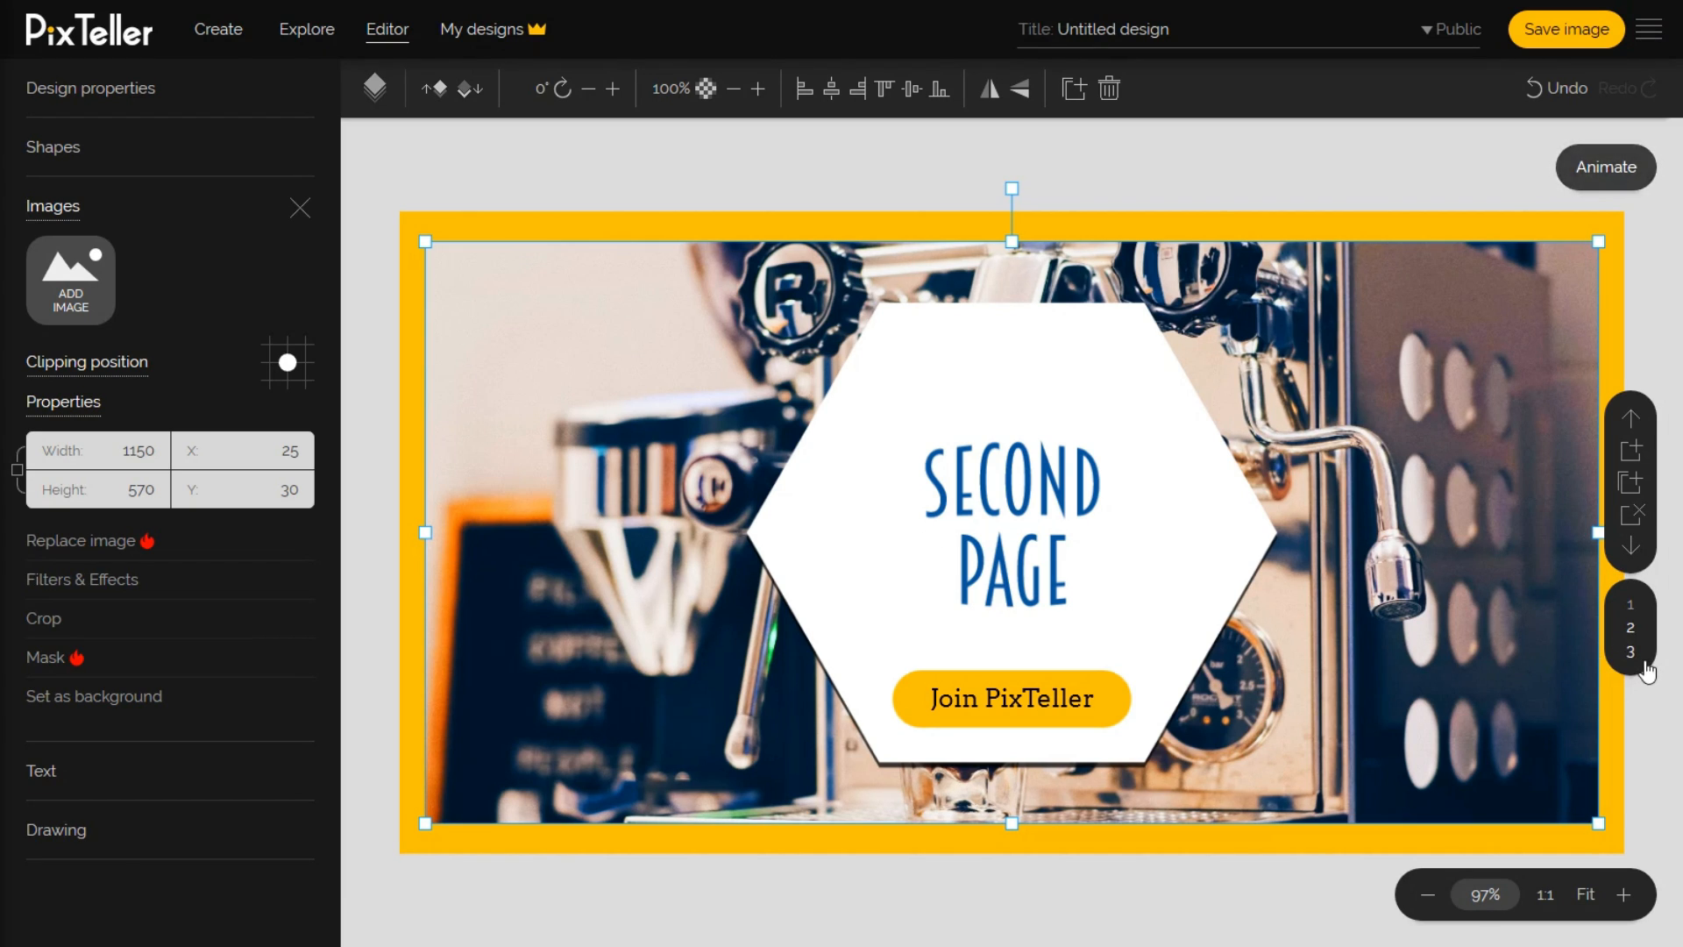
Delete page 3 and page 2, keeping only the original "Creative is Madness" page.
click(1645, 665)
click(1632, 516)
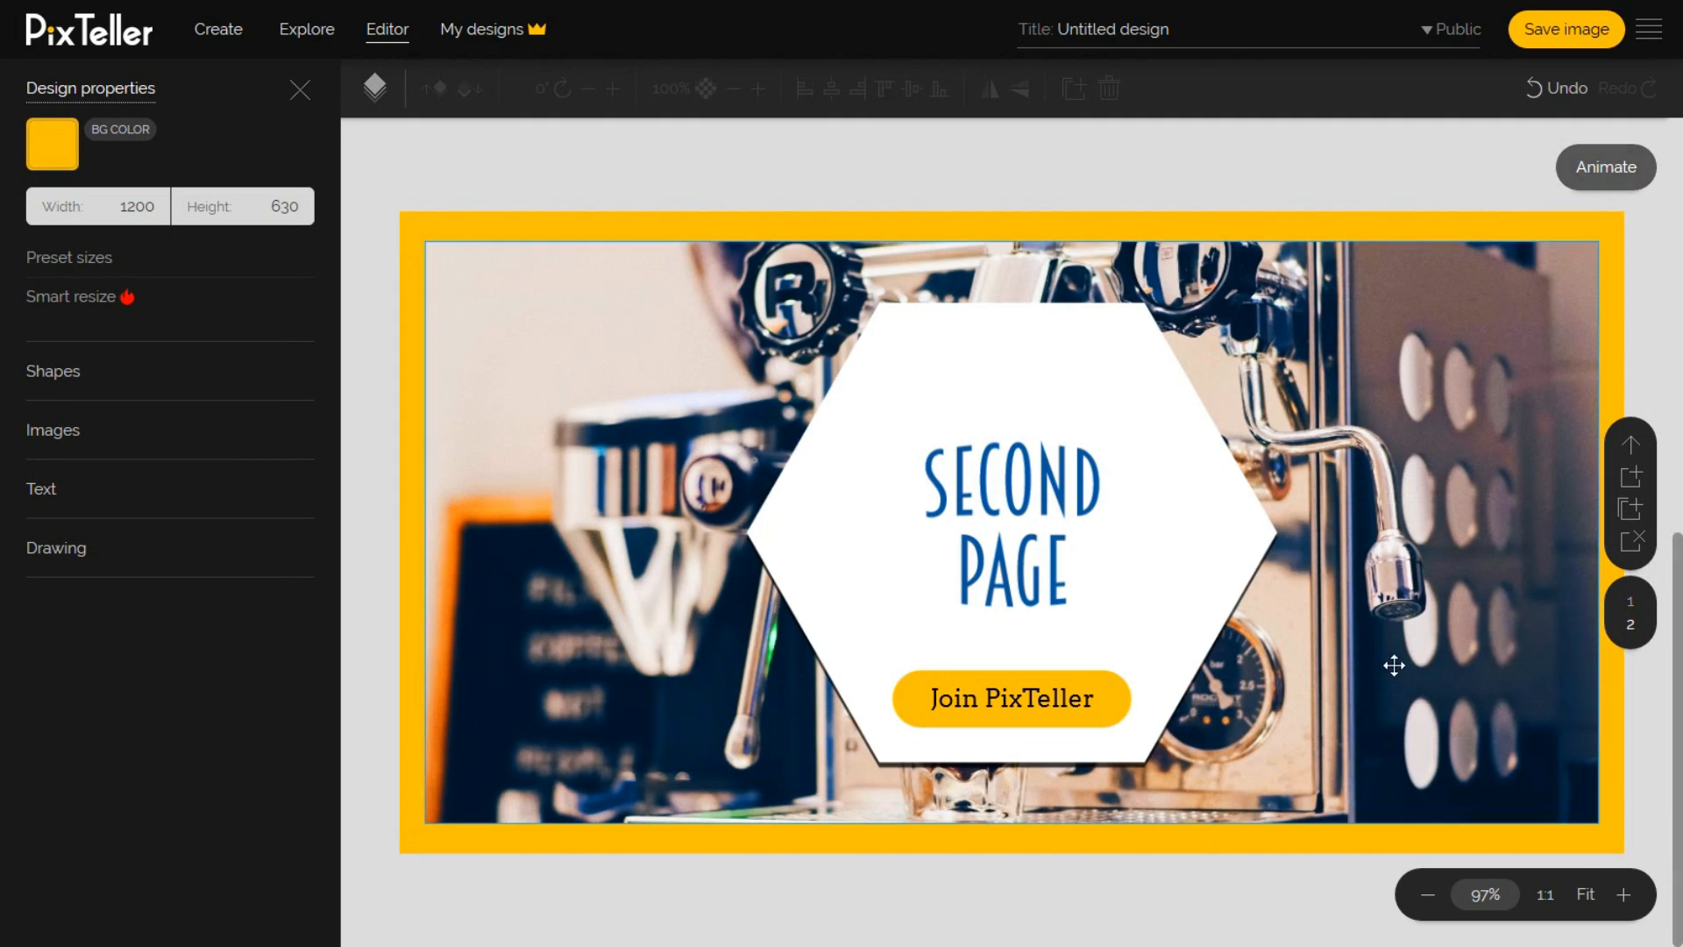
click(1636, 541)
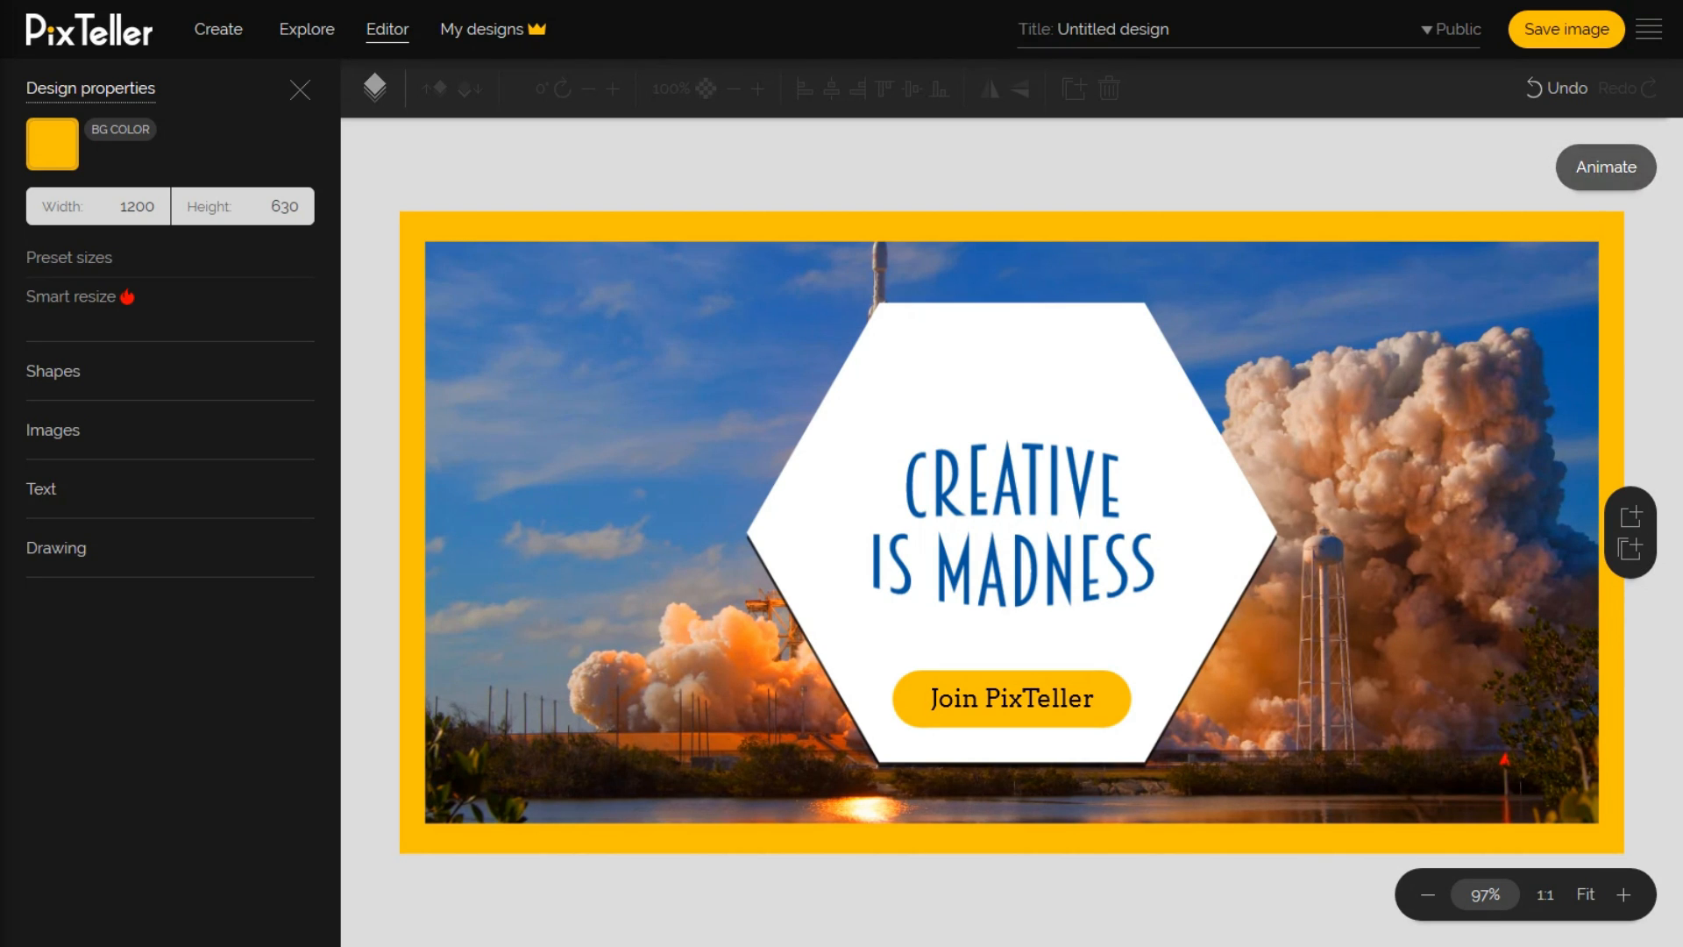
Set the design's title to "Image Design Example".
click(1208, 29)
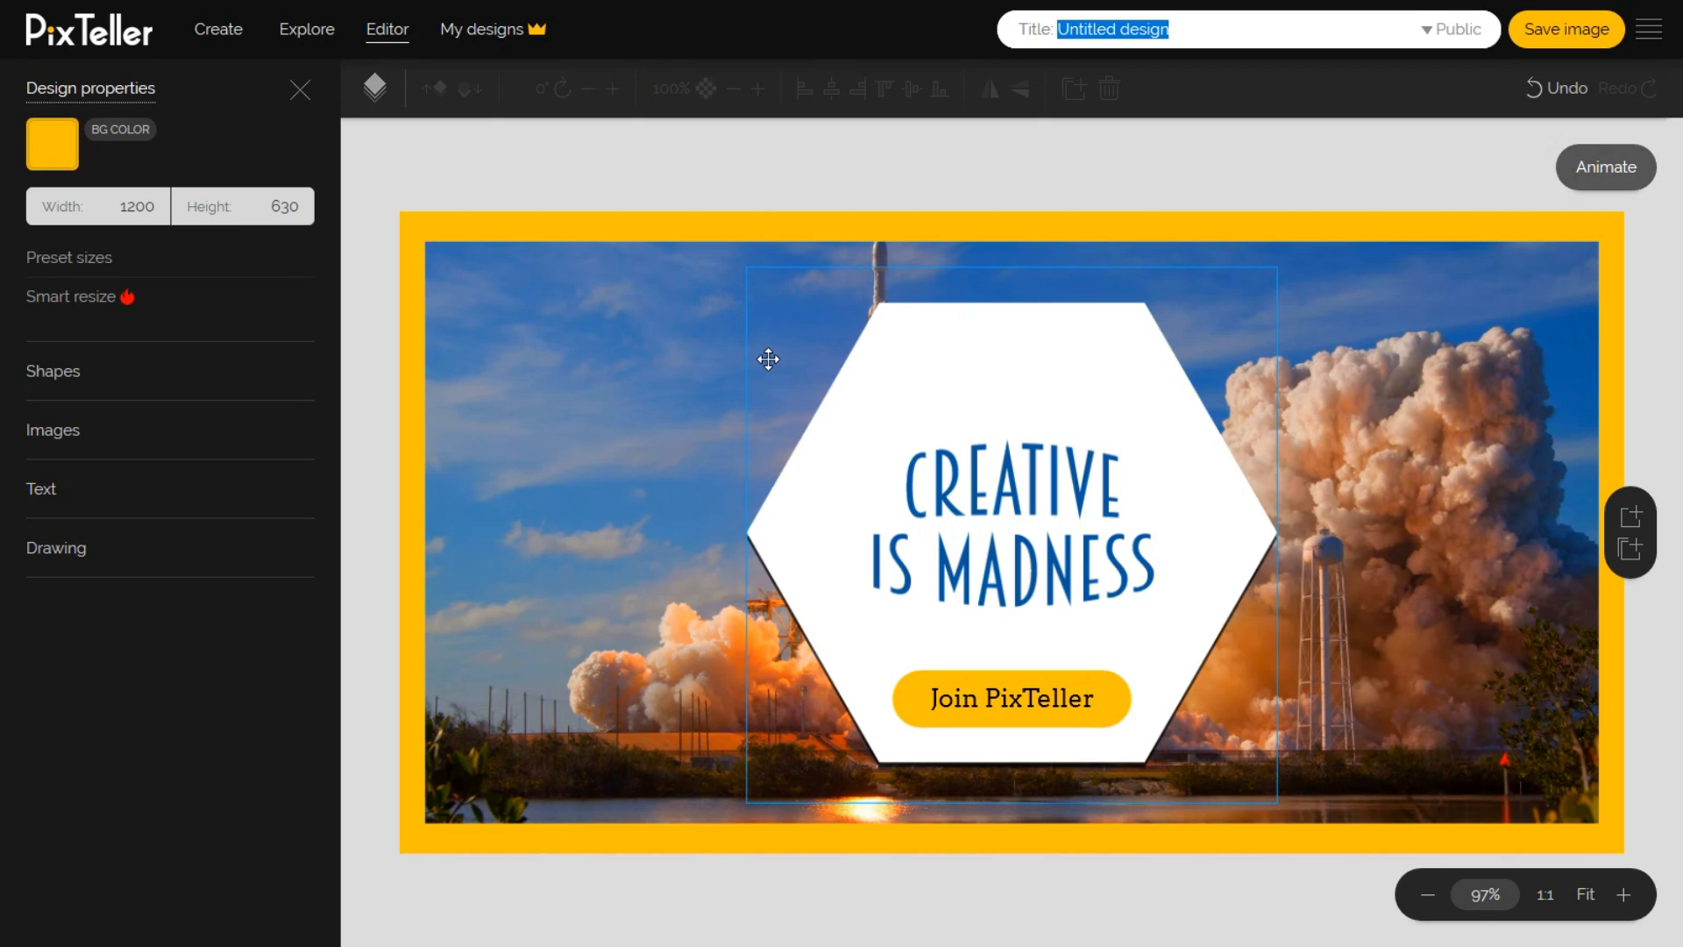
key(BackSpace)
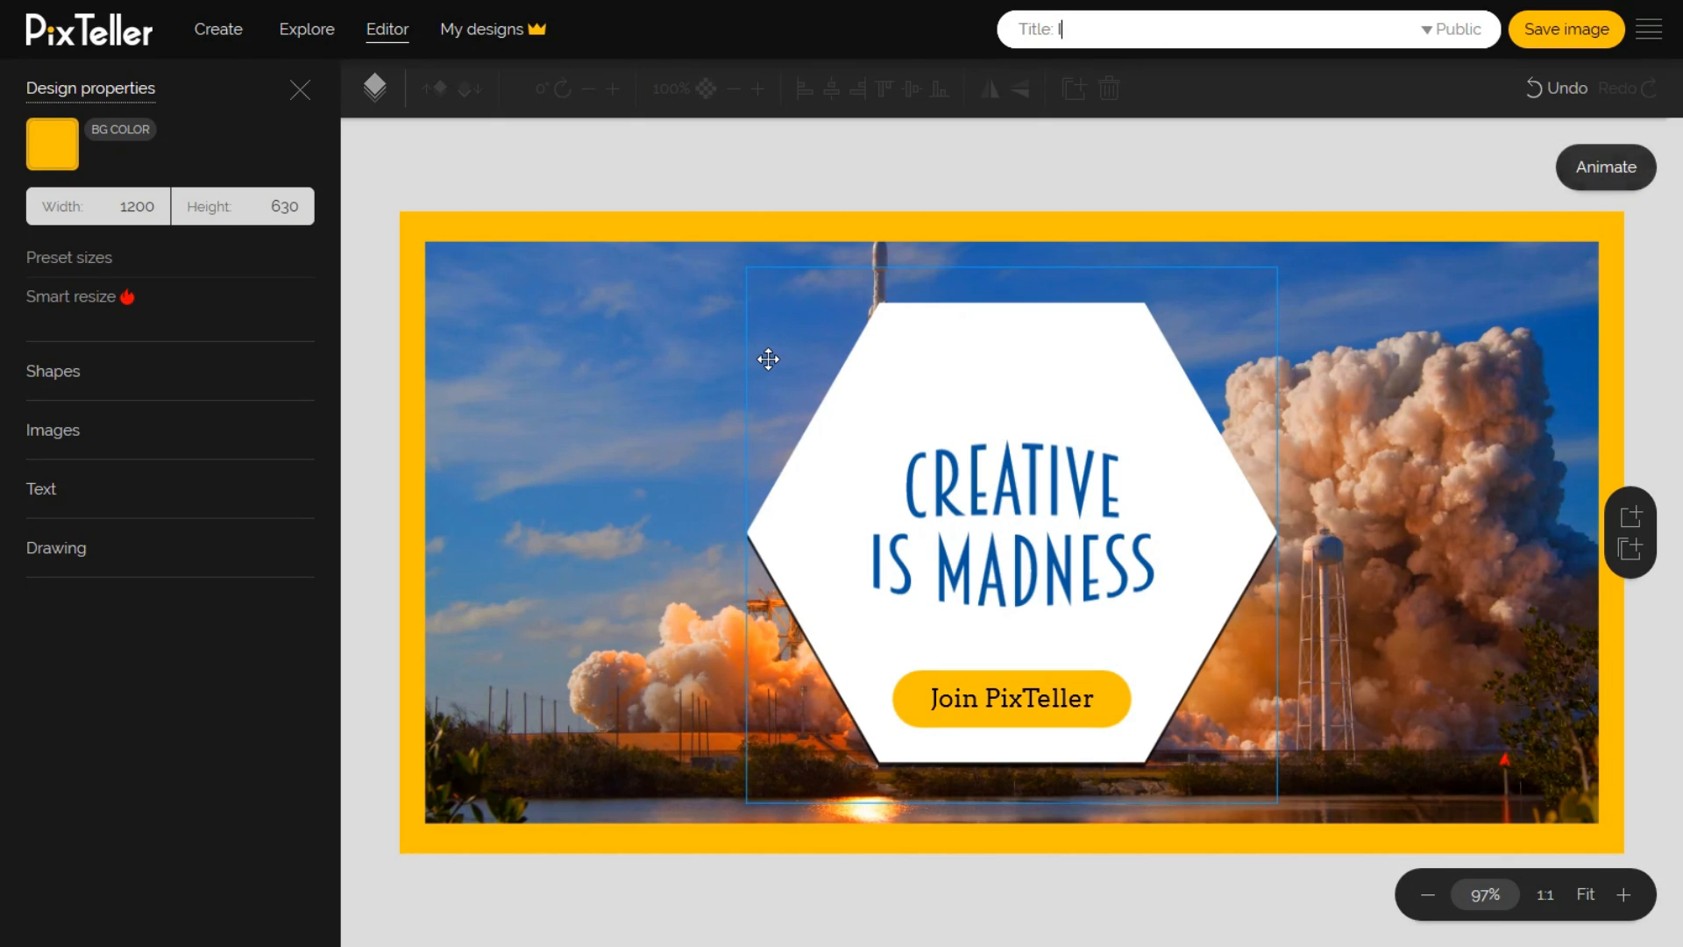
text(Image Design Exam)
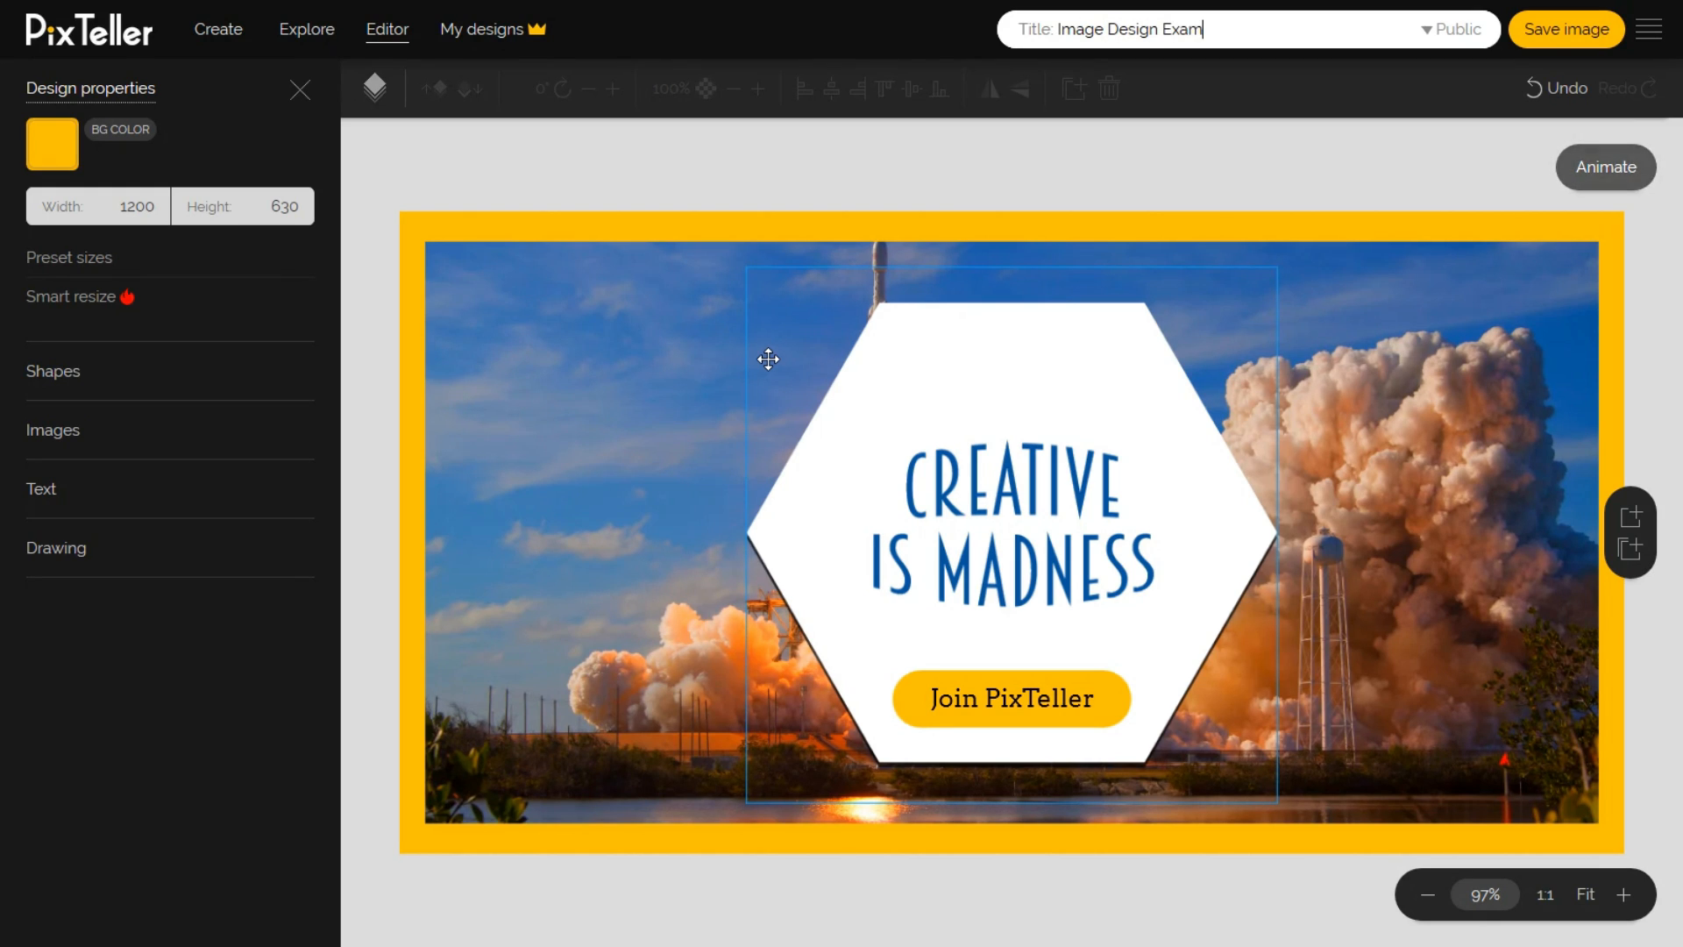
text(ple)
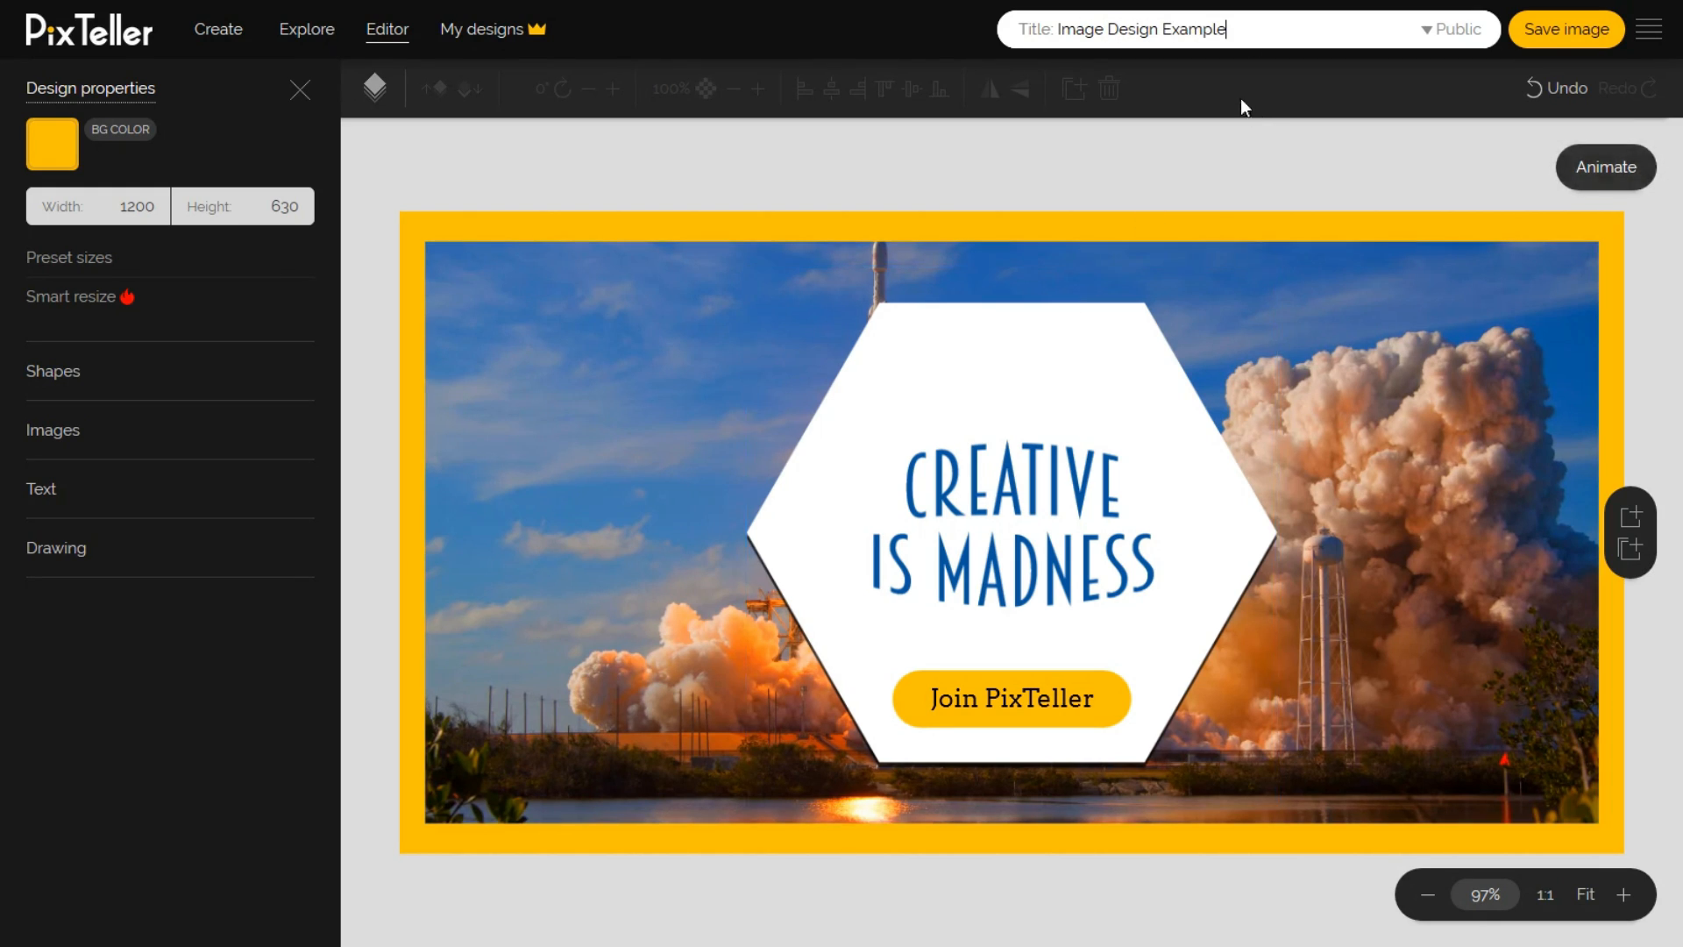
Finish the title entry and set the design's visibility to Private.
click(1324, 144)
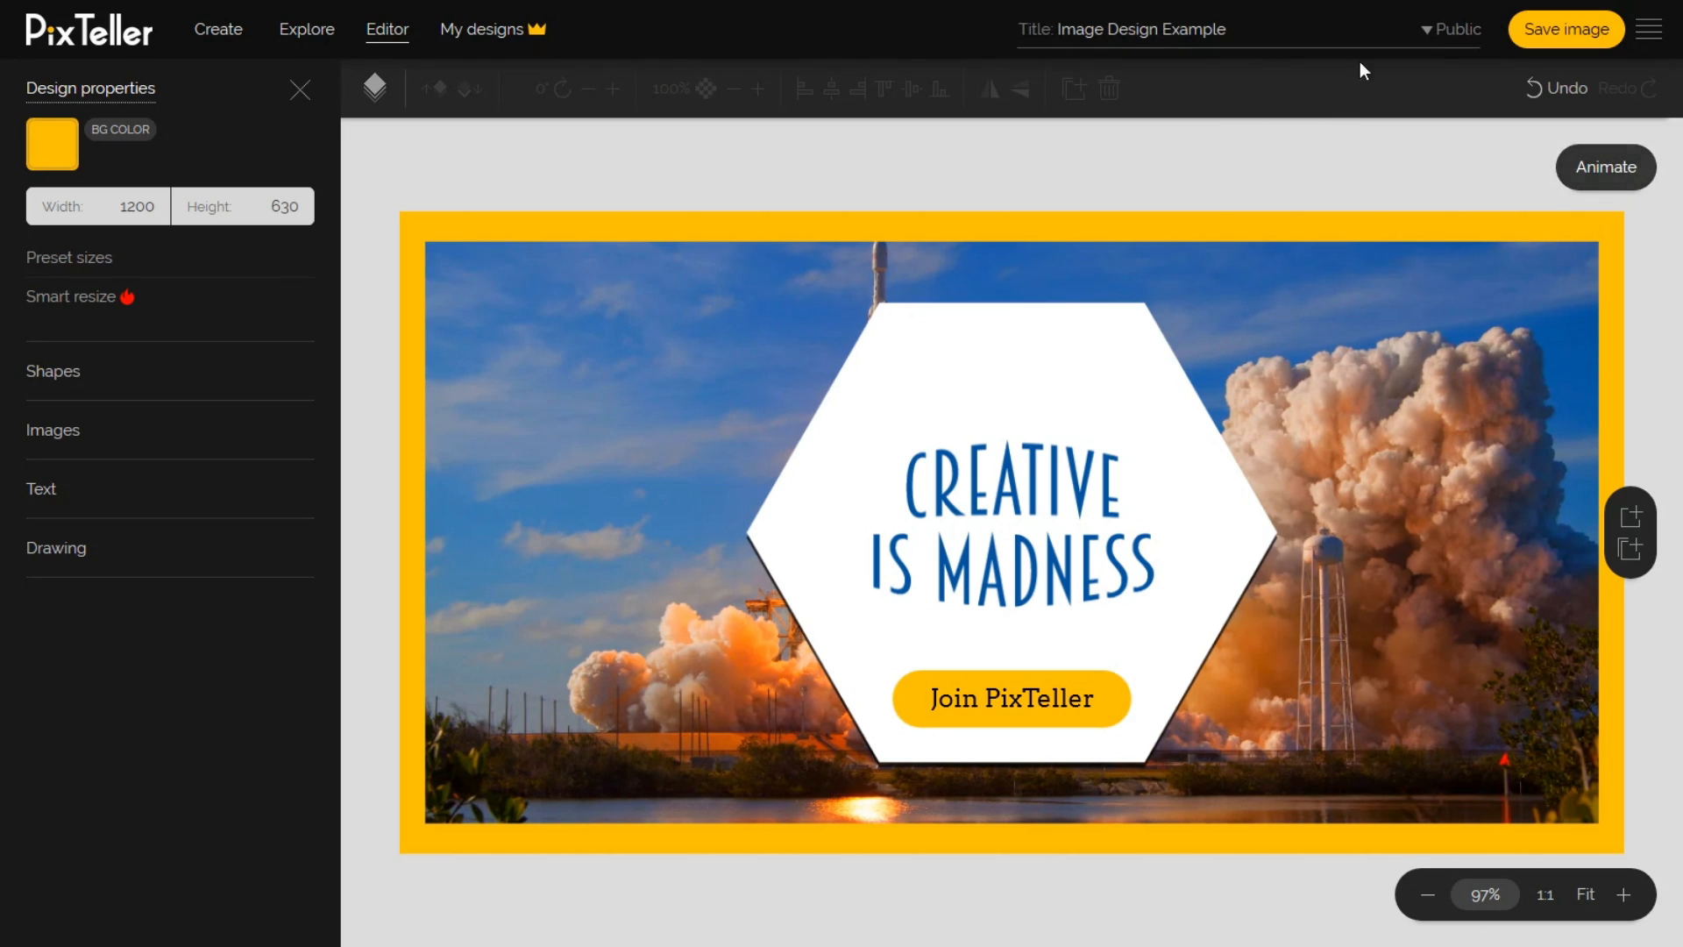
click(1451, 34)
click(1449, 164)
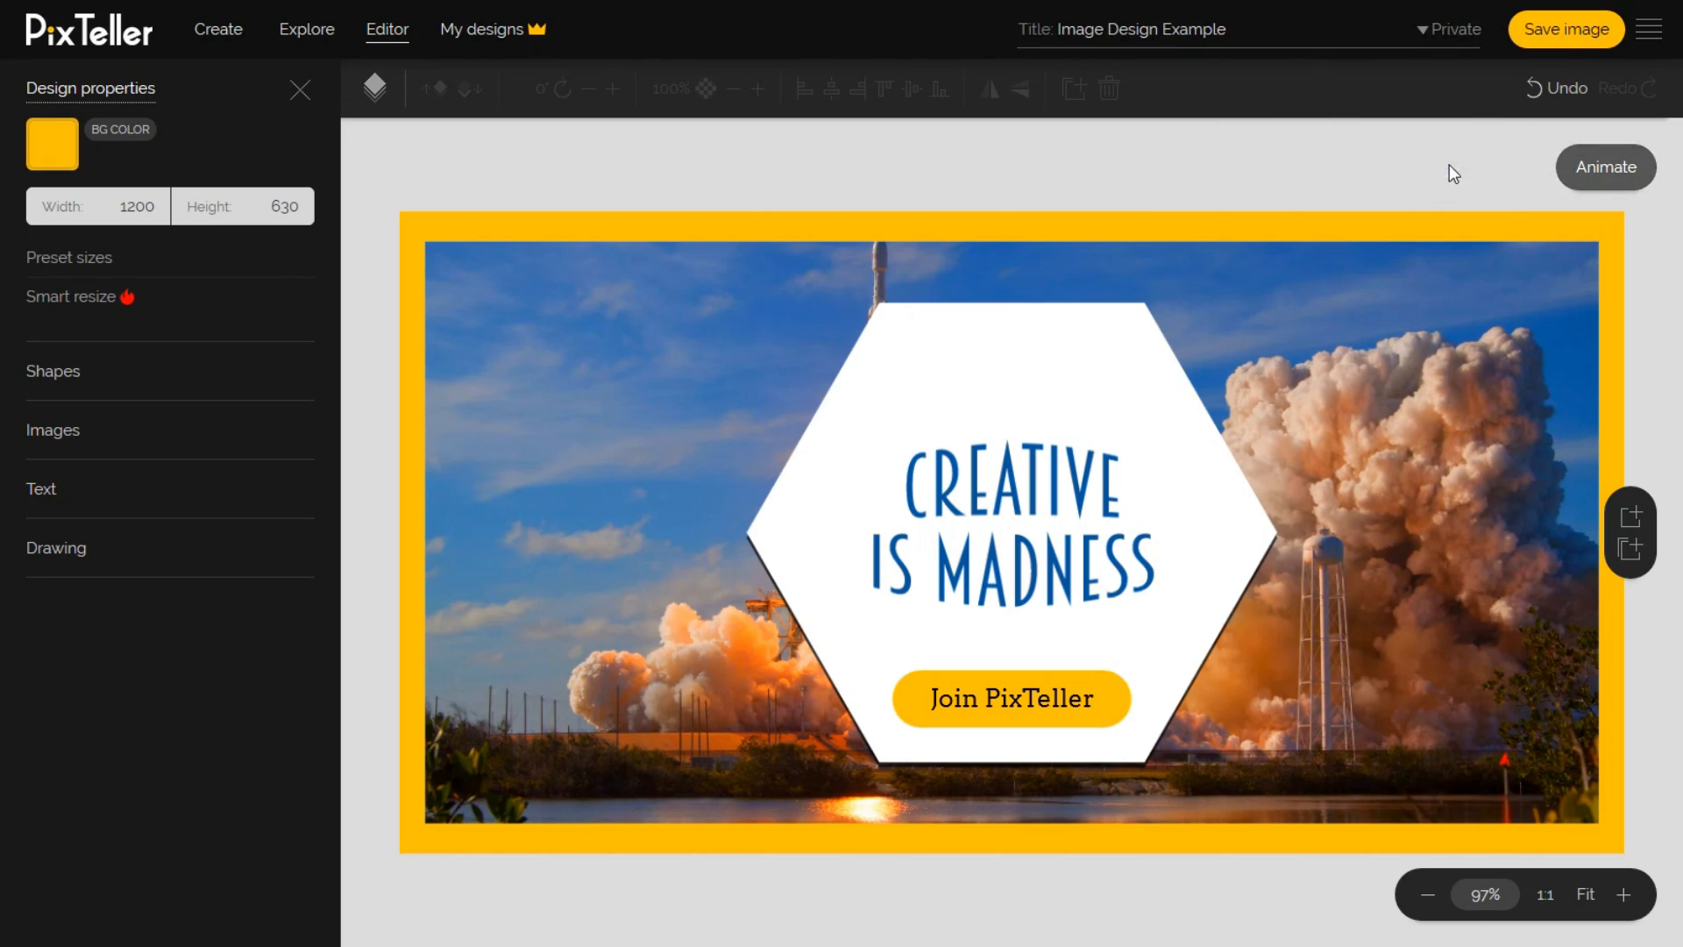
Set the design's visibility to Public and save the image.
click(1461, 44)
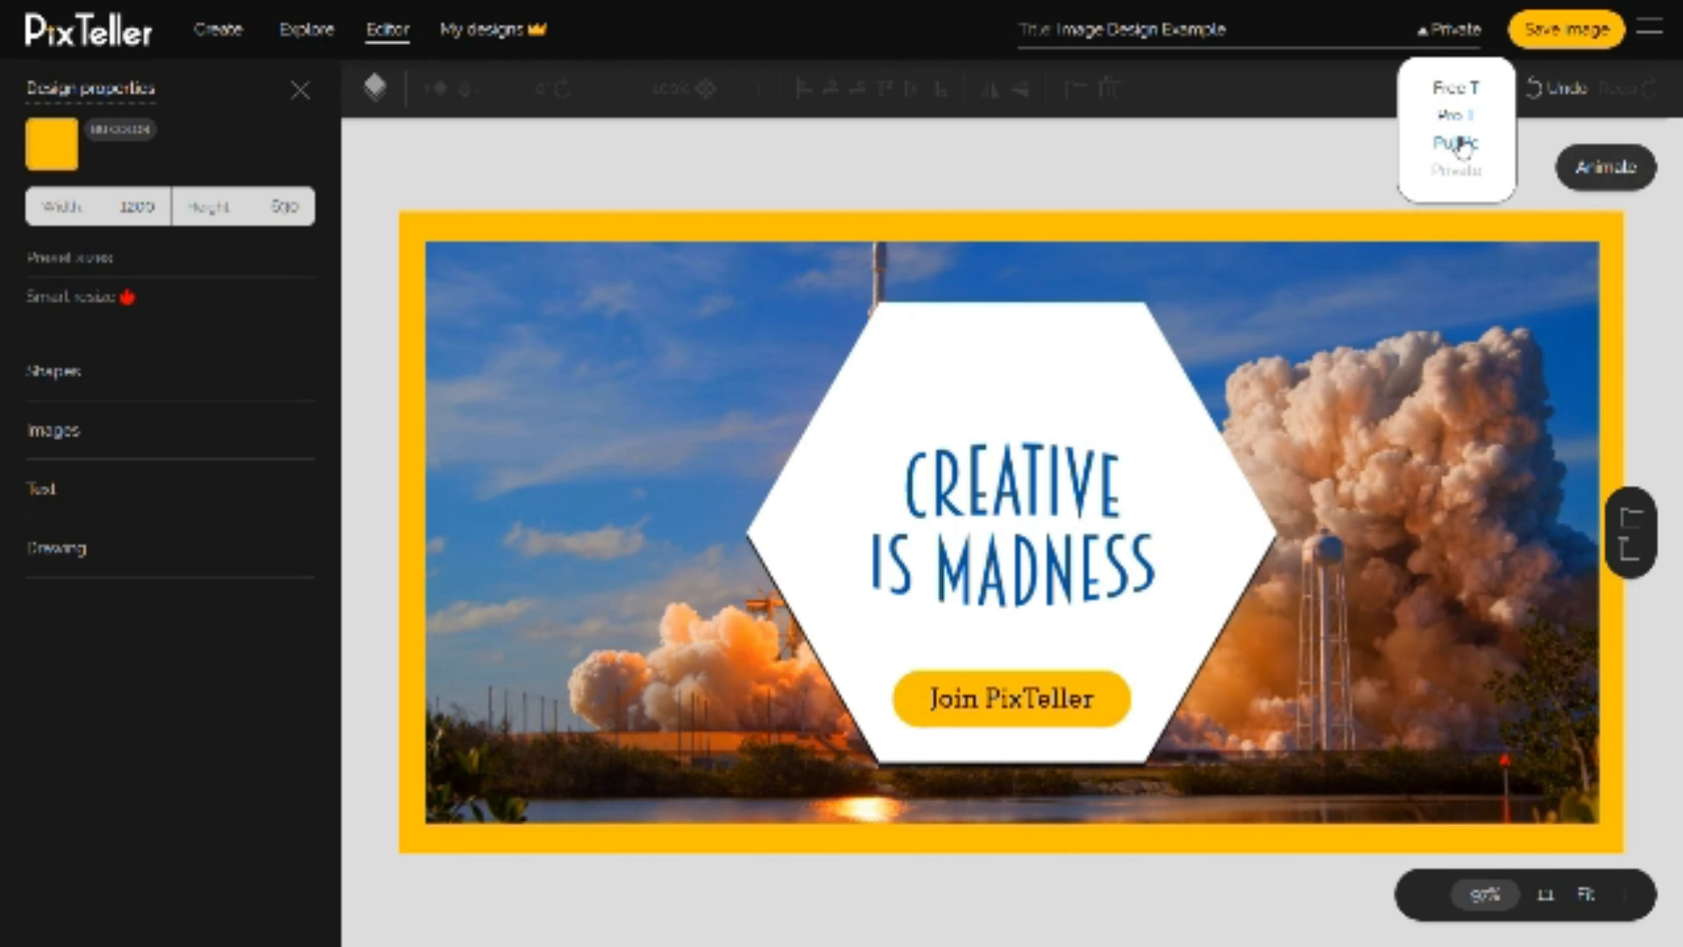
click(1457, 145)
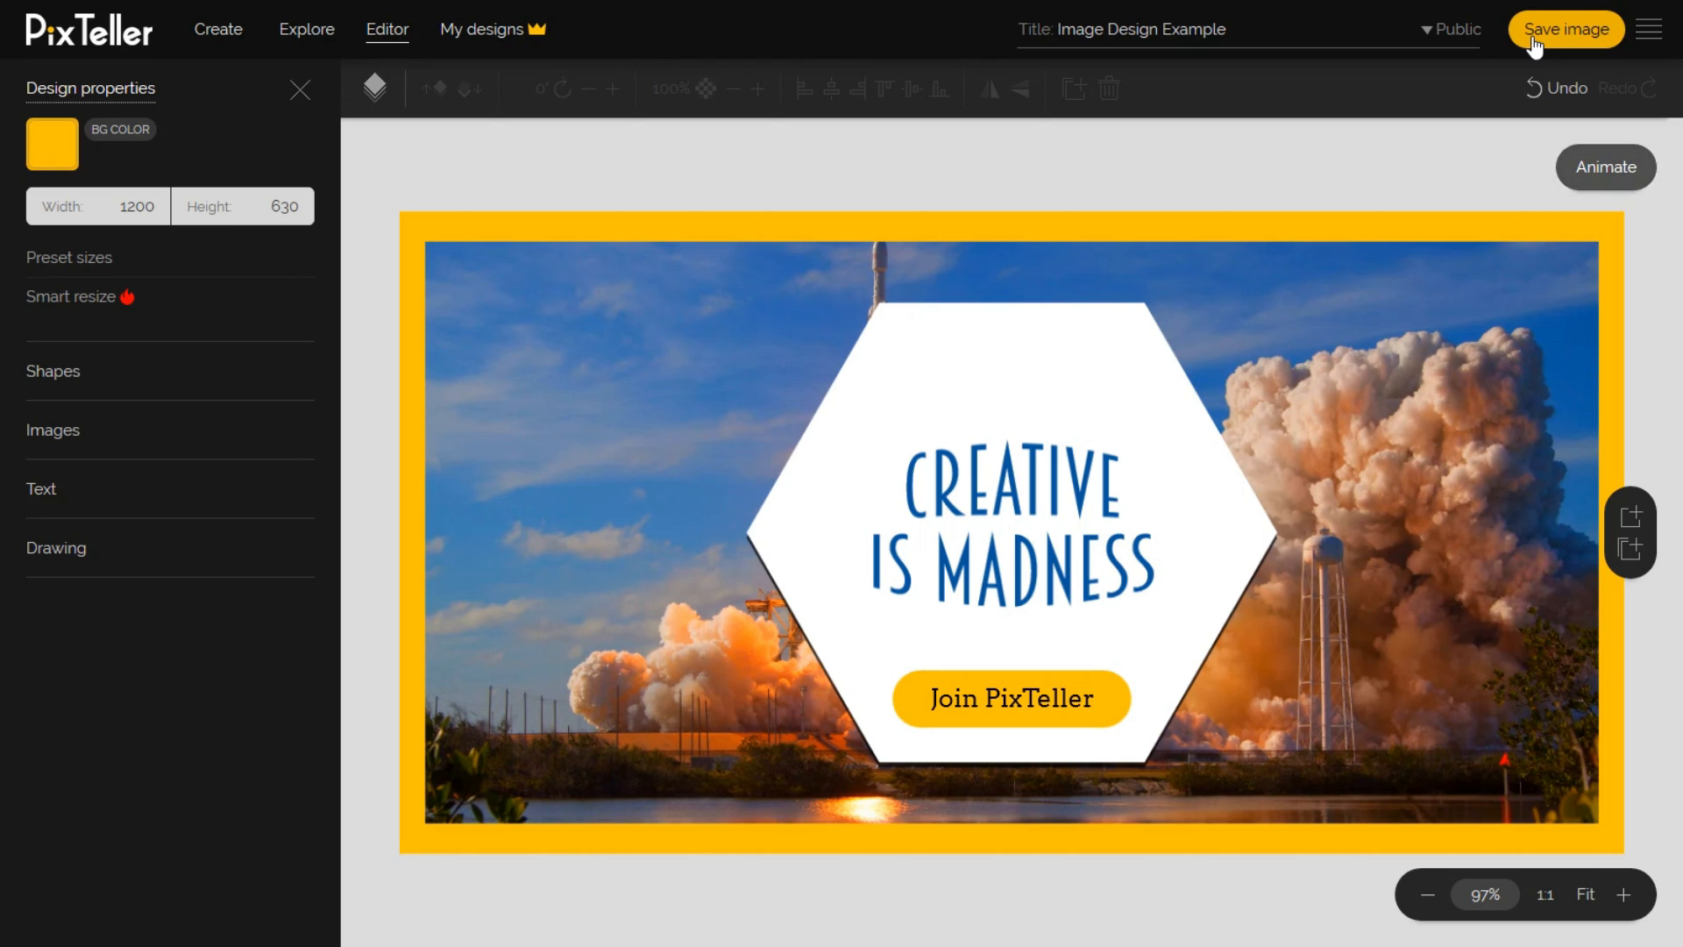
click(1534, 44)
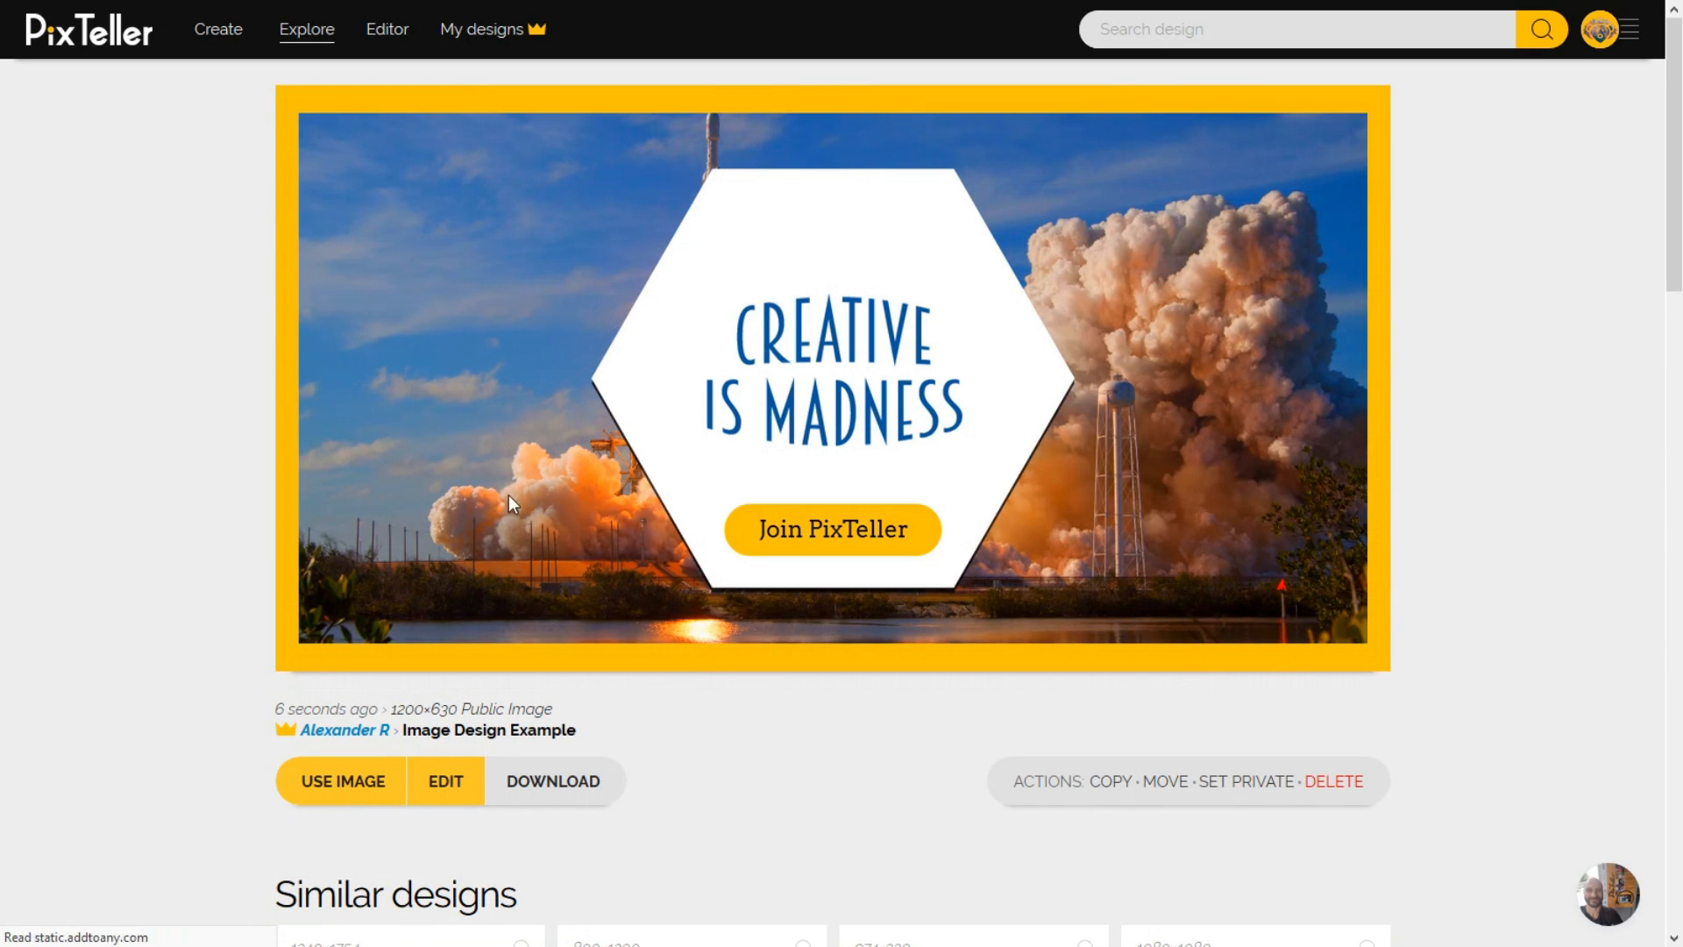
Open the saved design's download options and choose the JPG format.
click(562, 796)
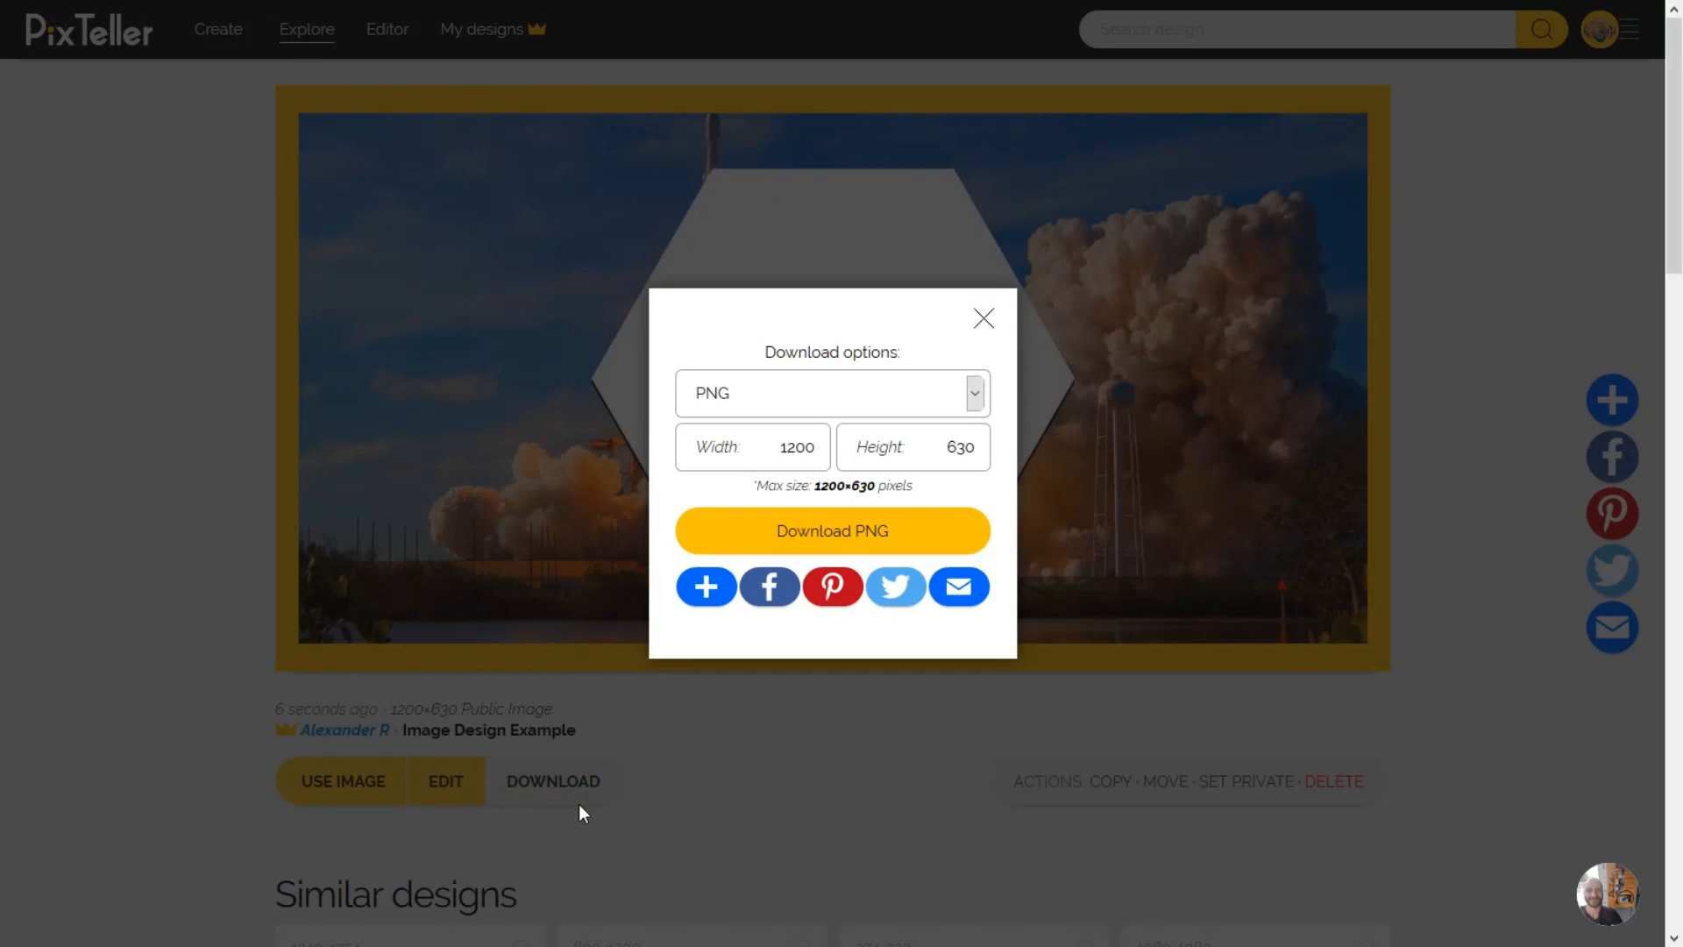
click(785, 401)
click(796, 451)
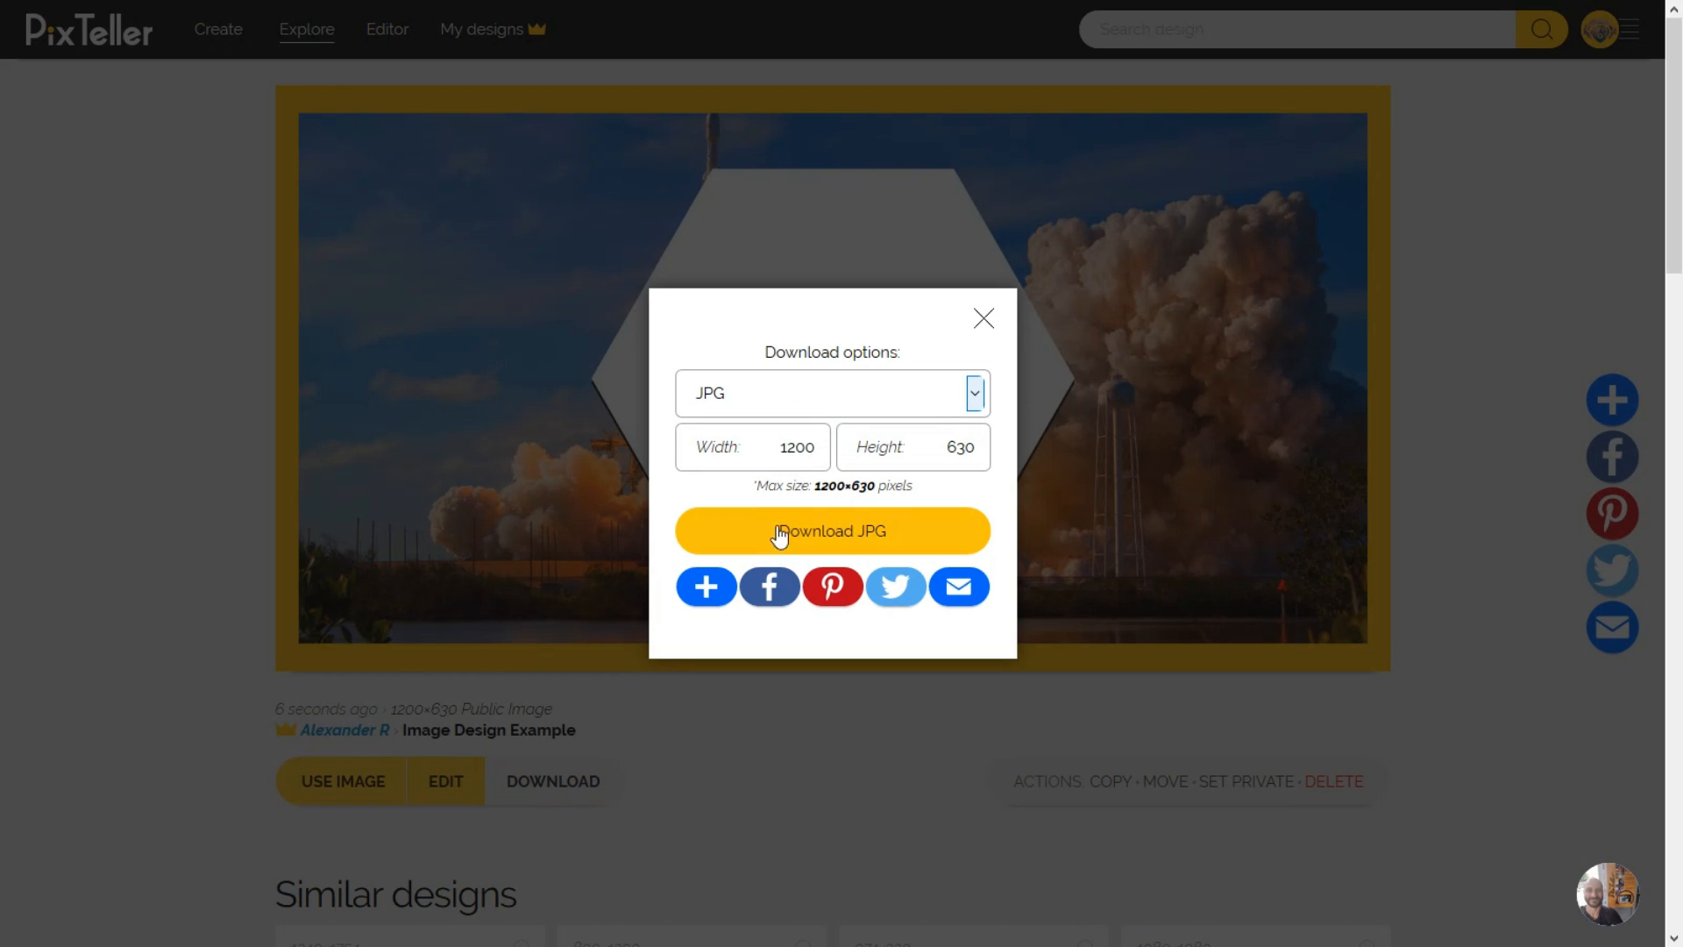
Set the download format to PDF and the download width to 1000 pixels.
click(824, 411)
click(793, 470)
click(795, 457)
key(BackSpace)
text(0)
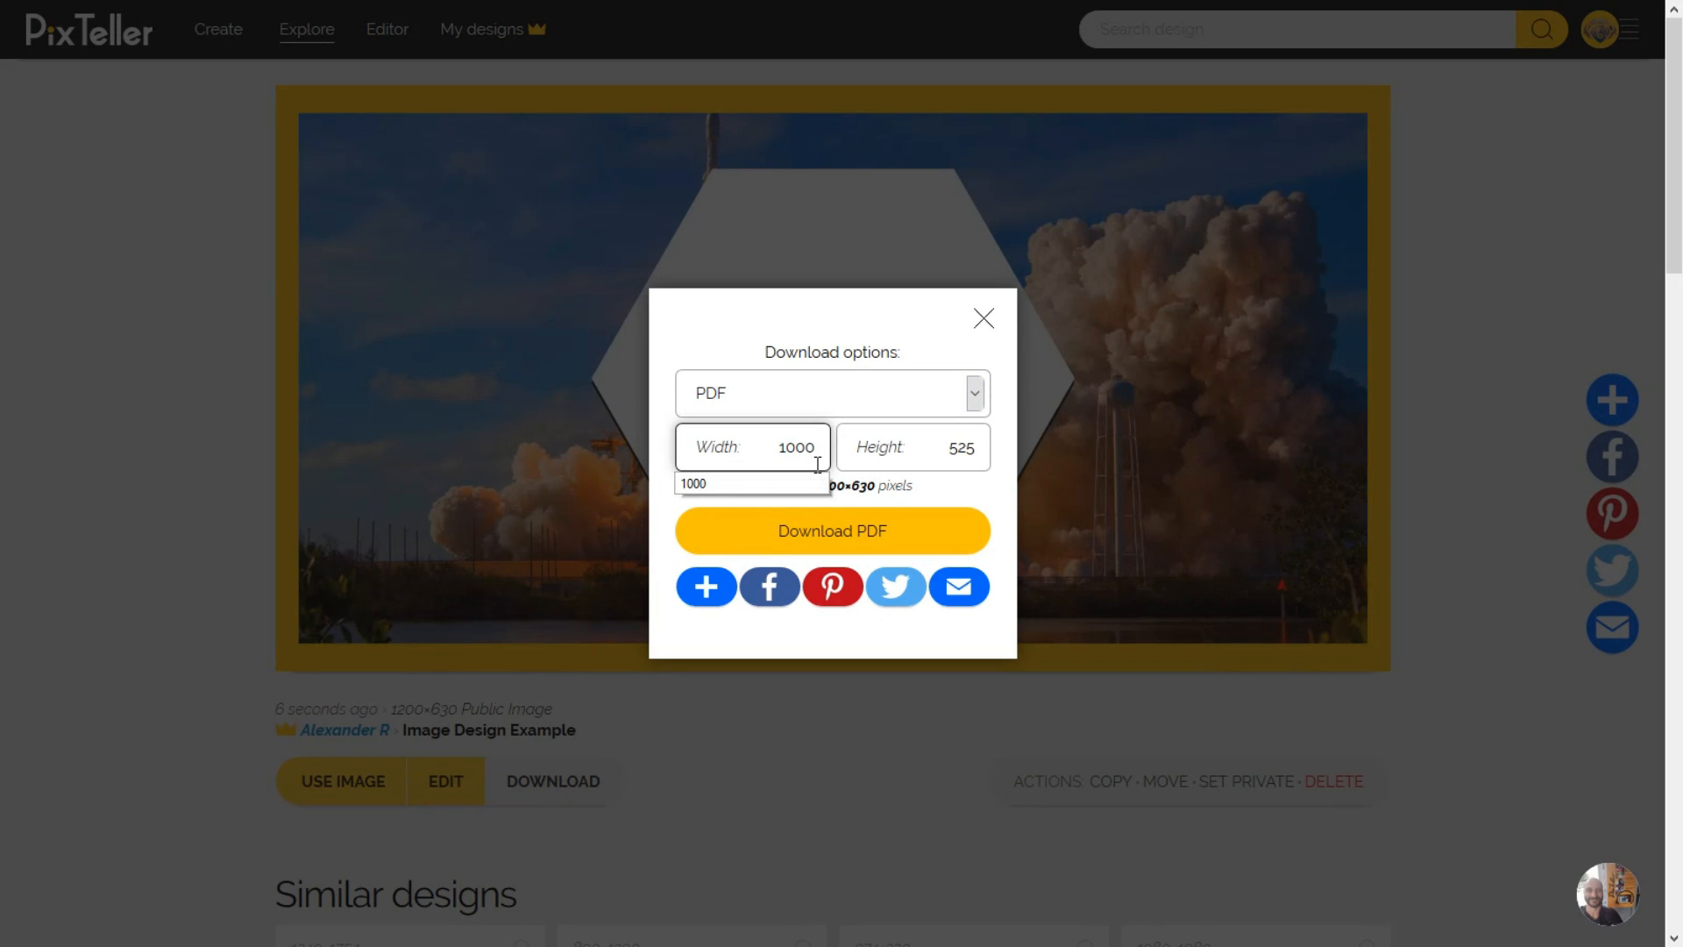
Try download widths of 500 and 700 pixels for the PDF.
click(916, 456)
click(792, 446)
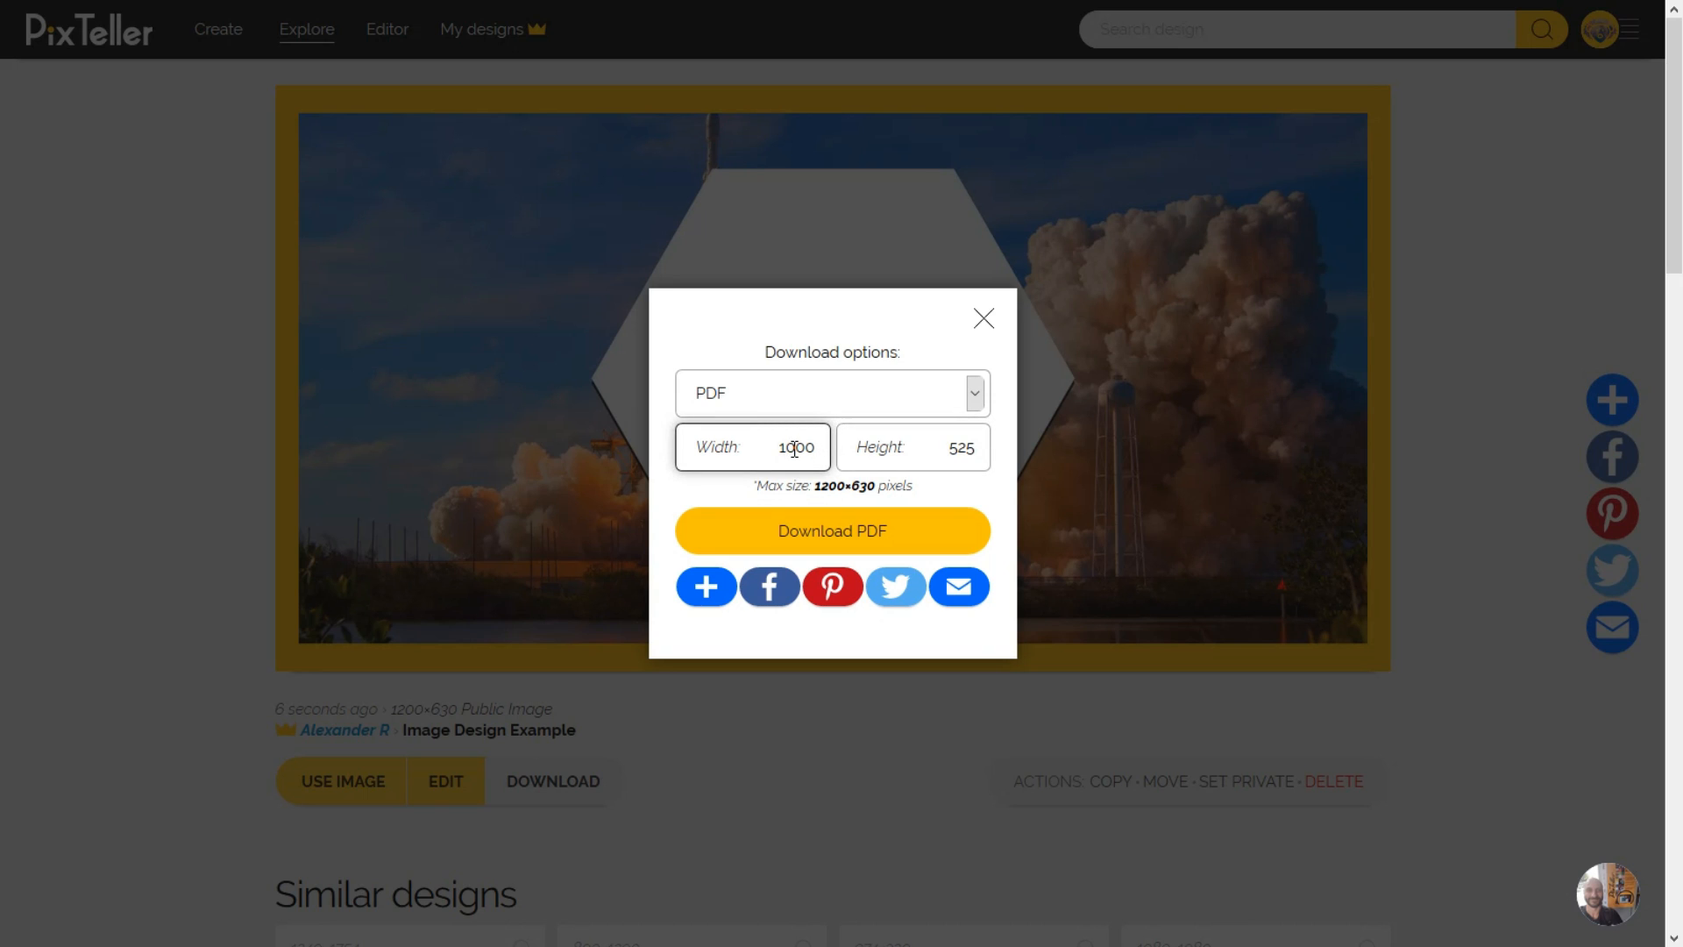
drag(794, 449, 752, 449)
text(5)
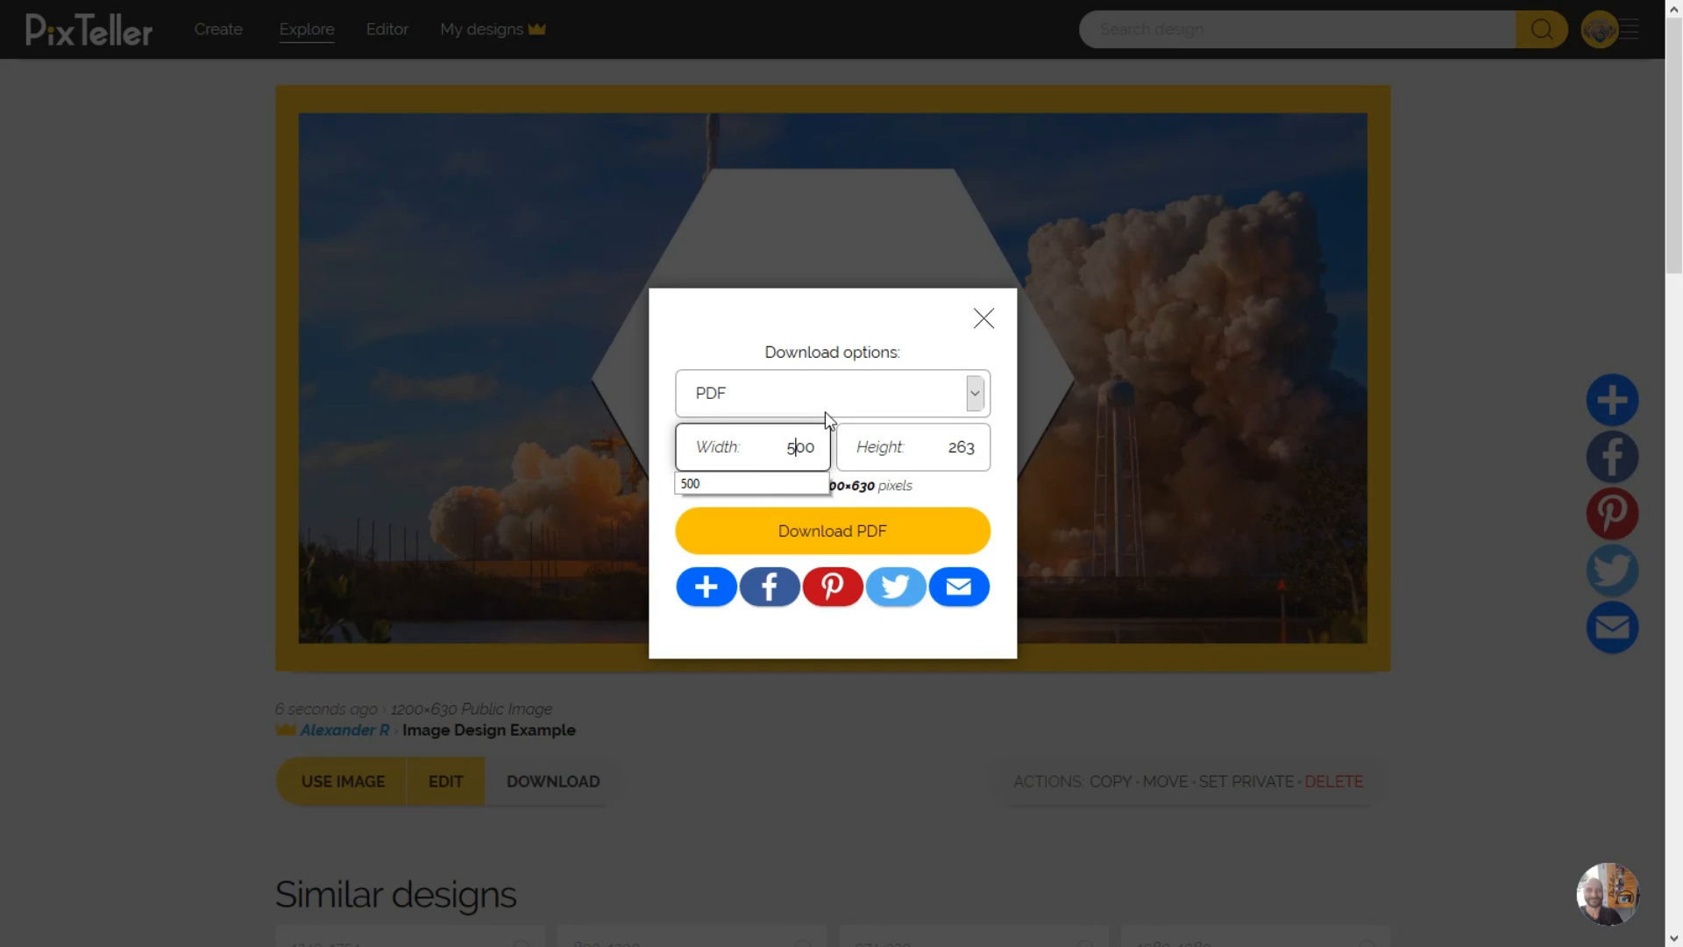
double_click(778, 449)
text(700)
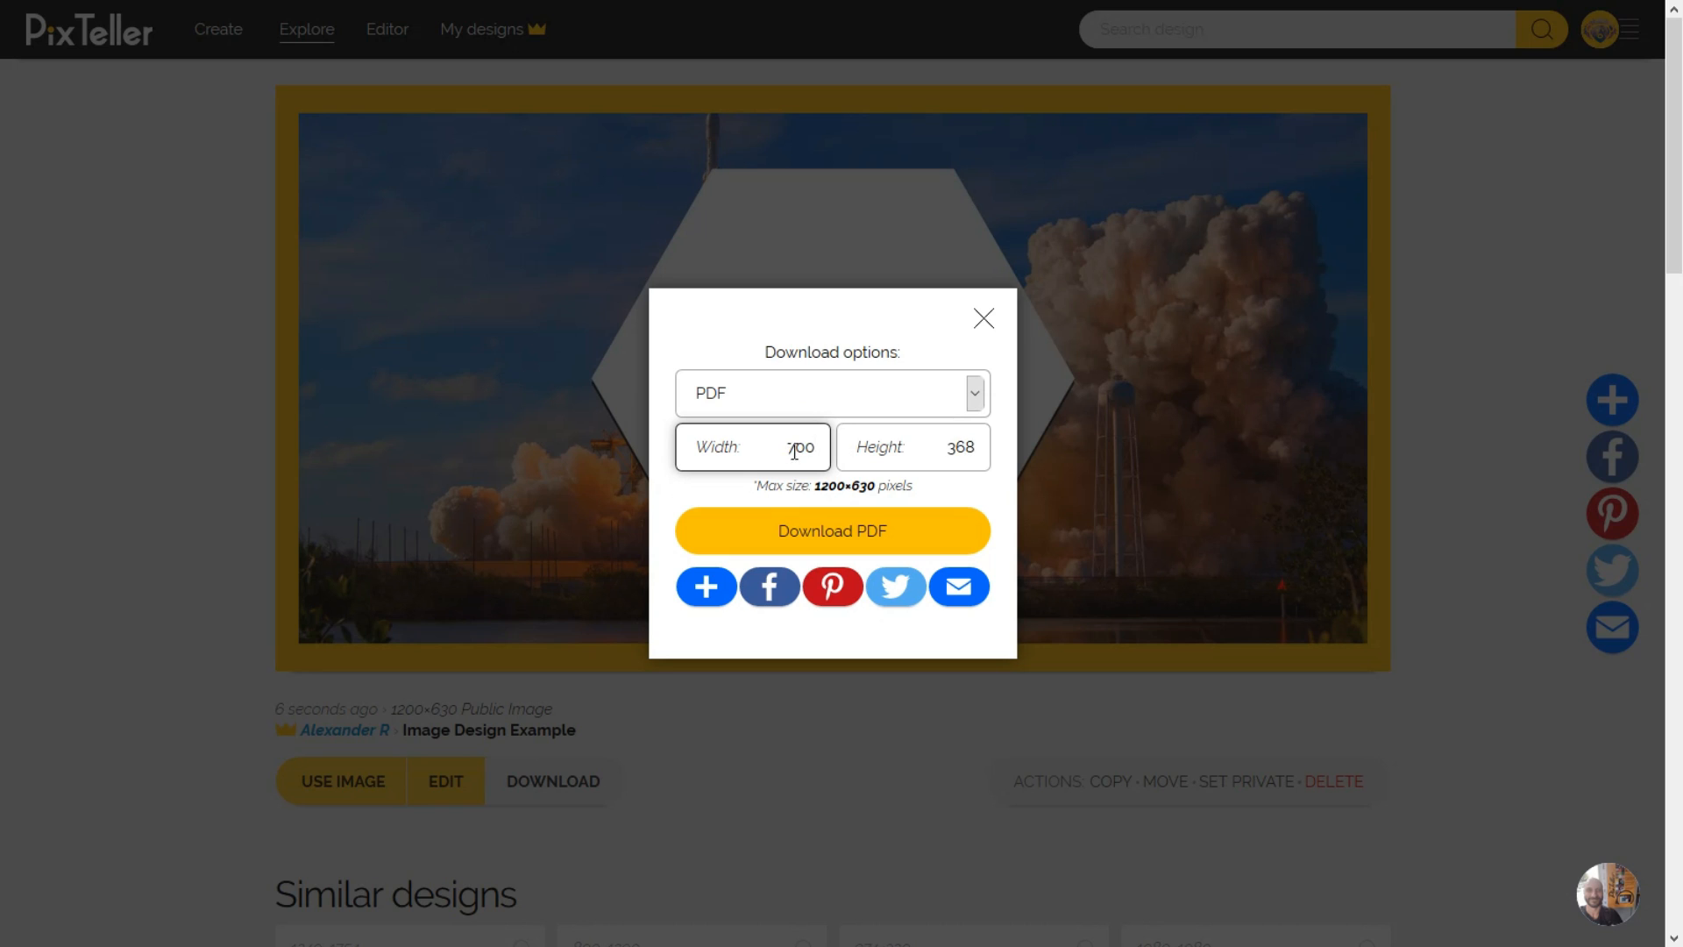
Set the download width to 1200 pixels and the download format to PNG.
double_click(794, 449)
text(1200)
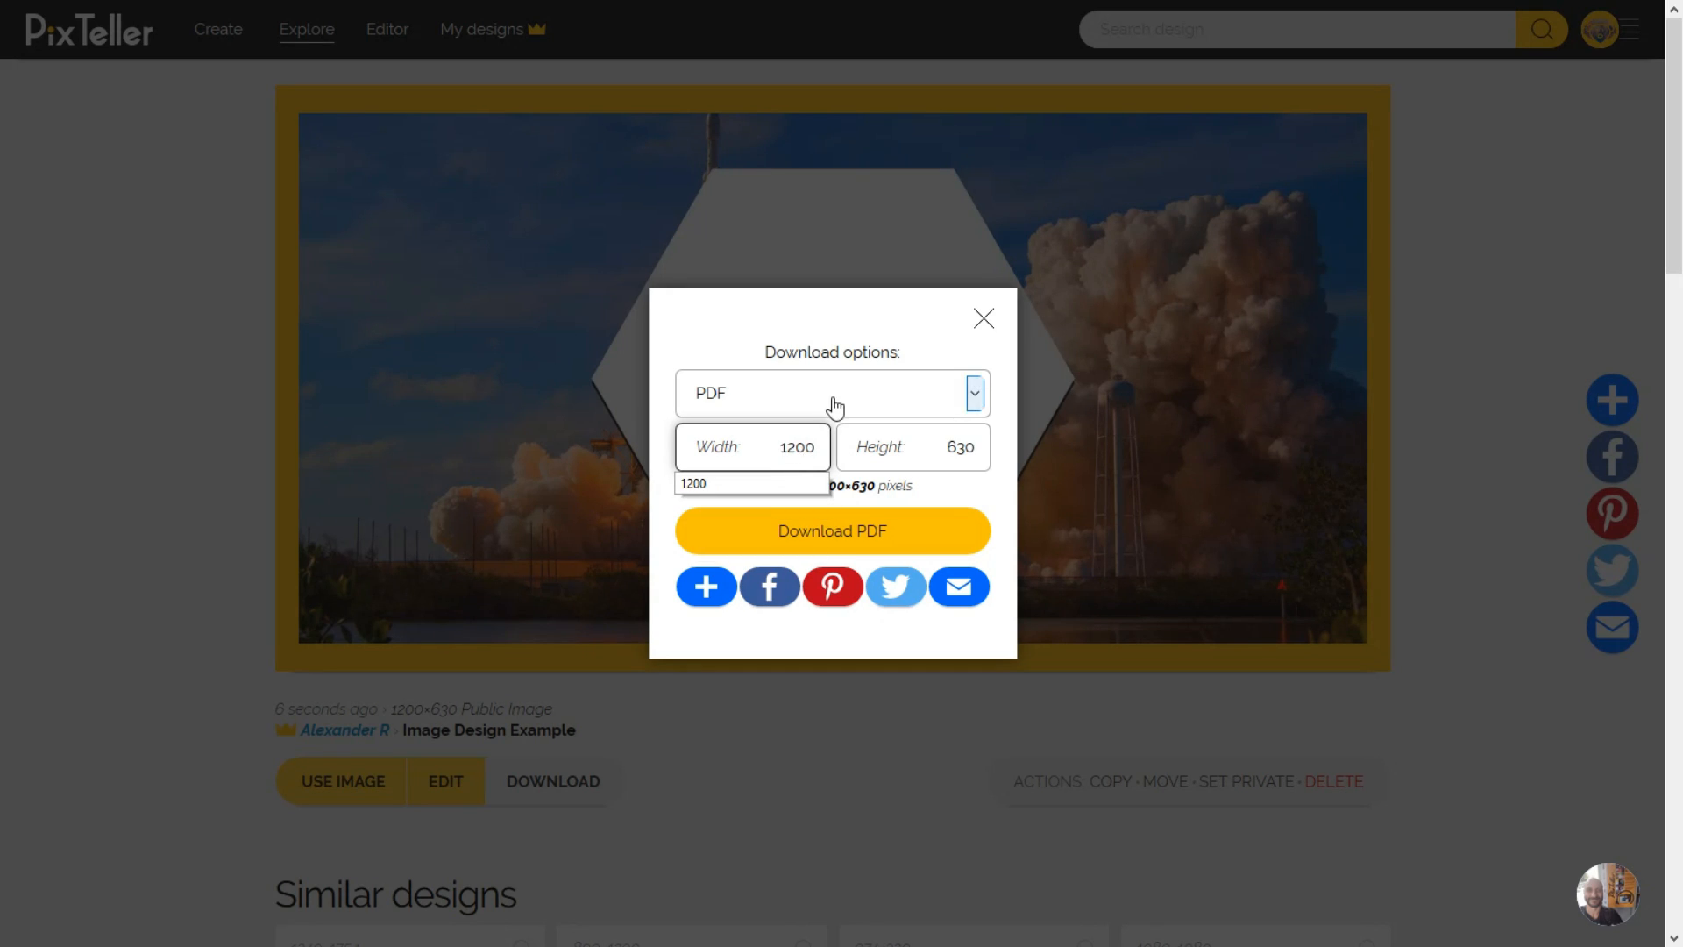
click(830, 404)
click(771, 426)
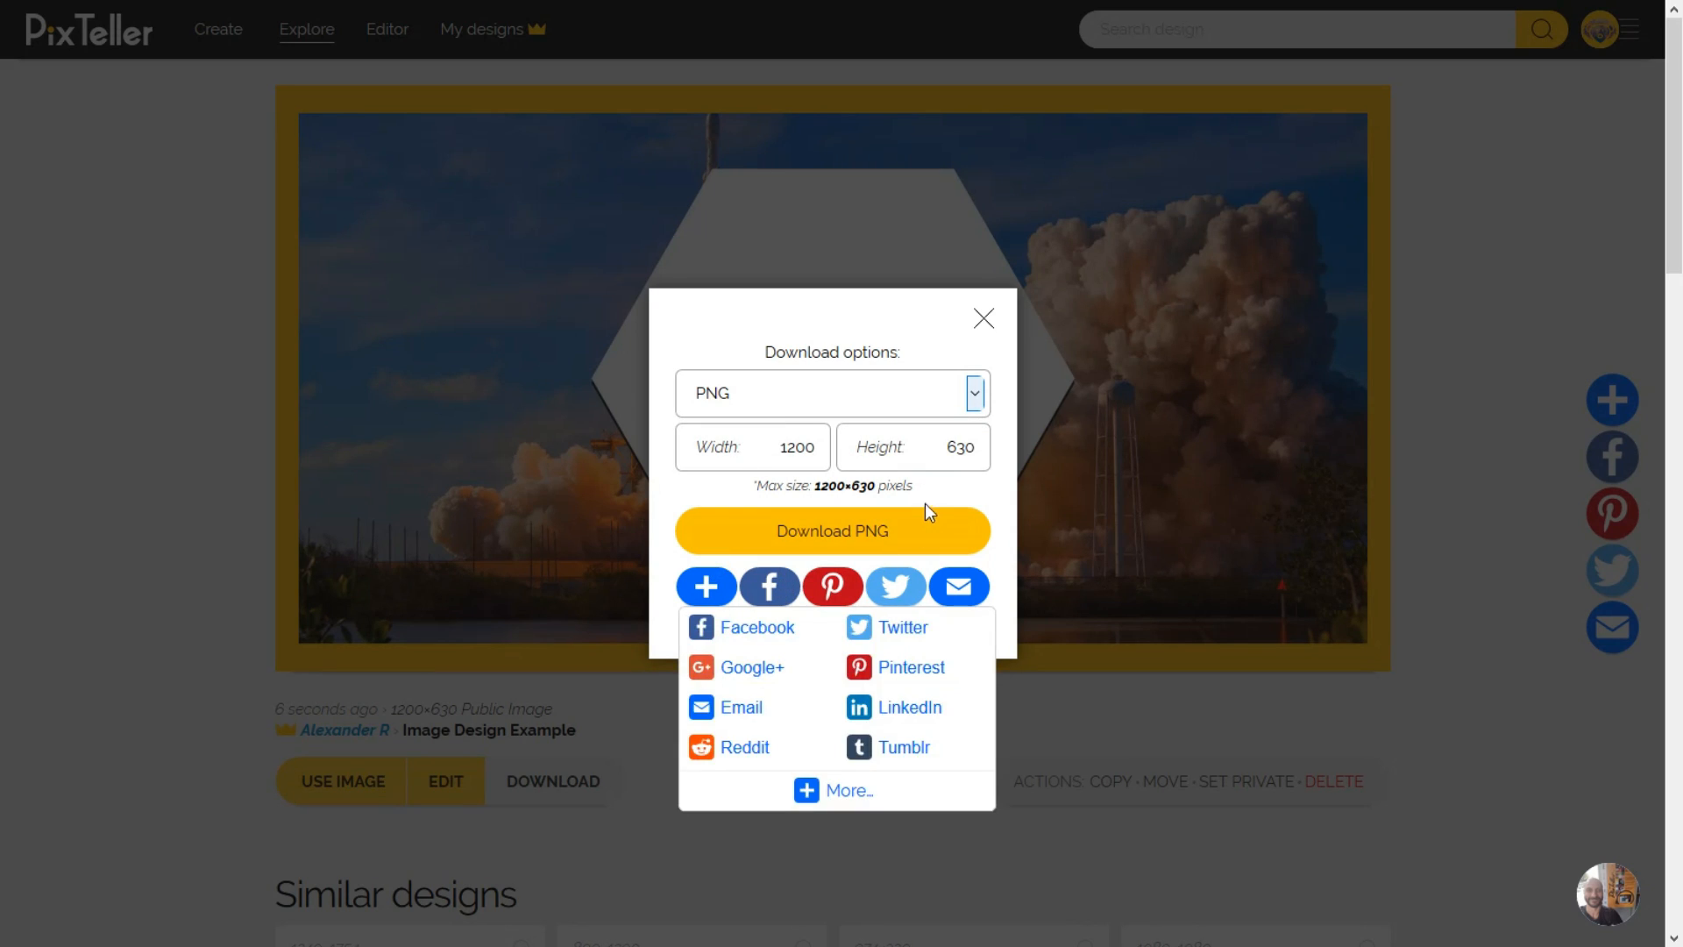
Request the 1200×630 PNG download, but cancel saving the file and close the download options.
click(896, 537)
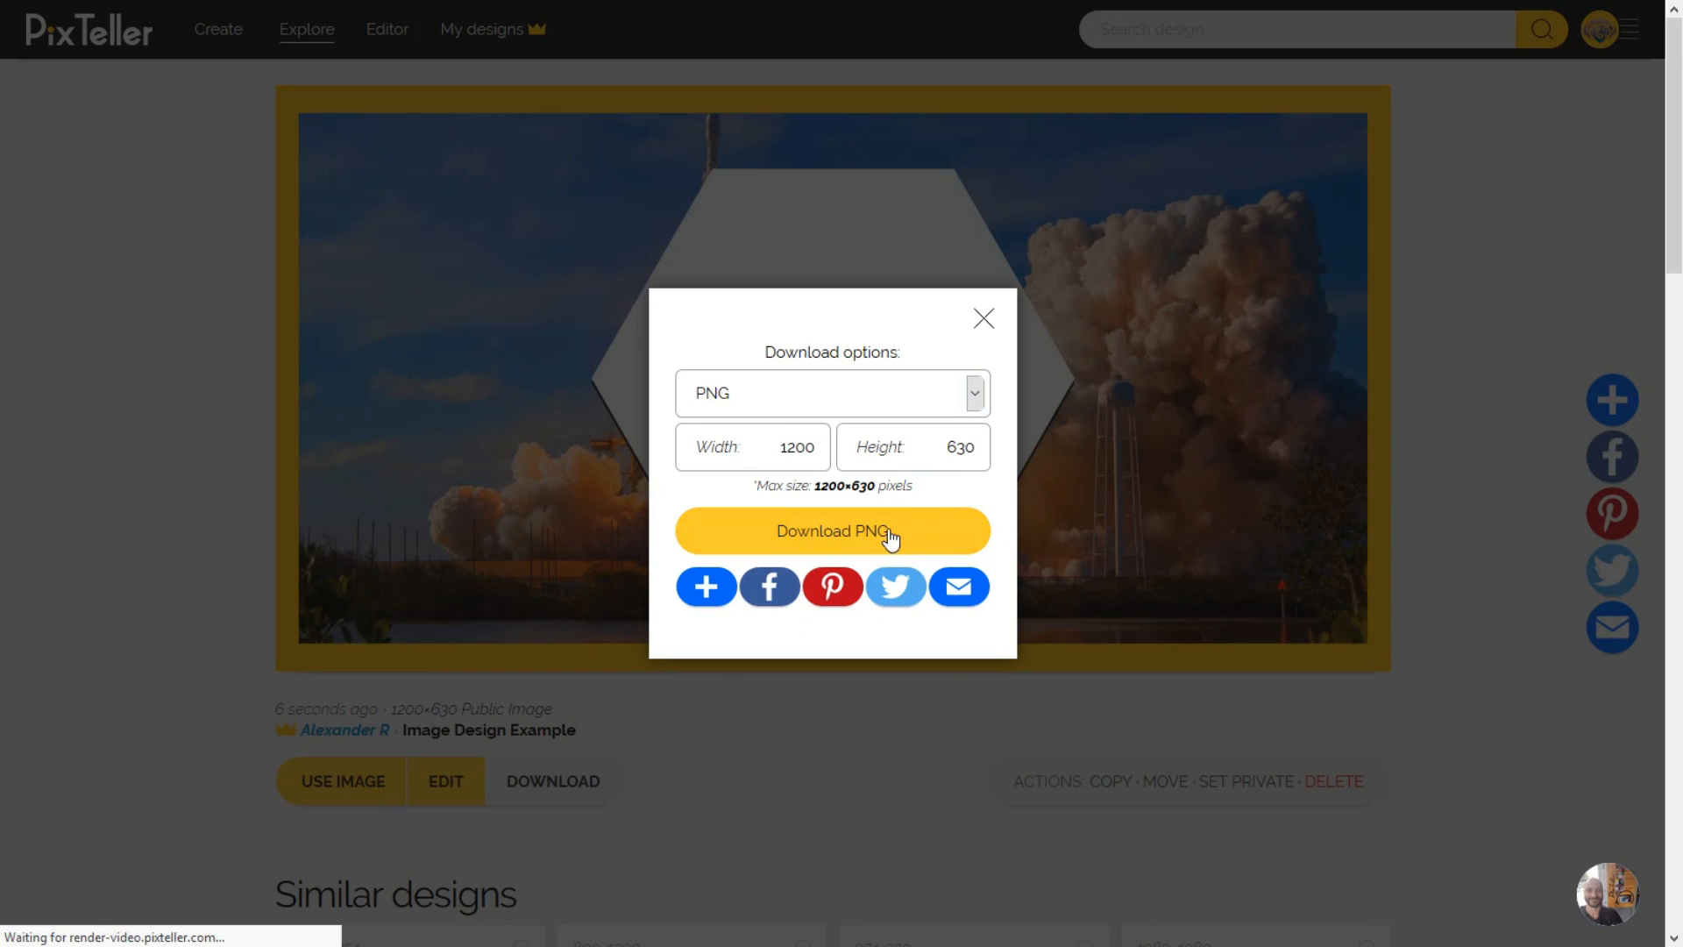
drag(653, 539, 353, 377)
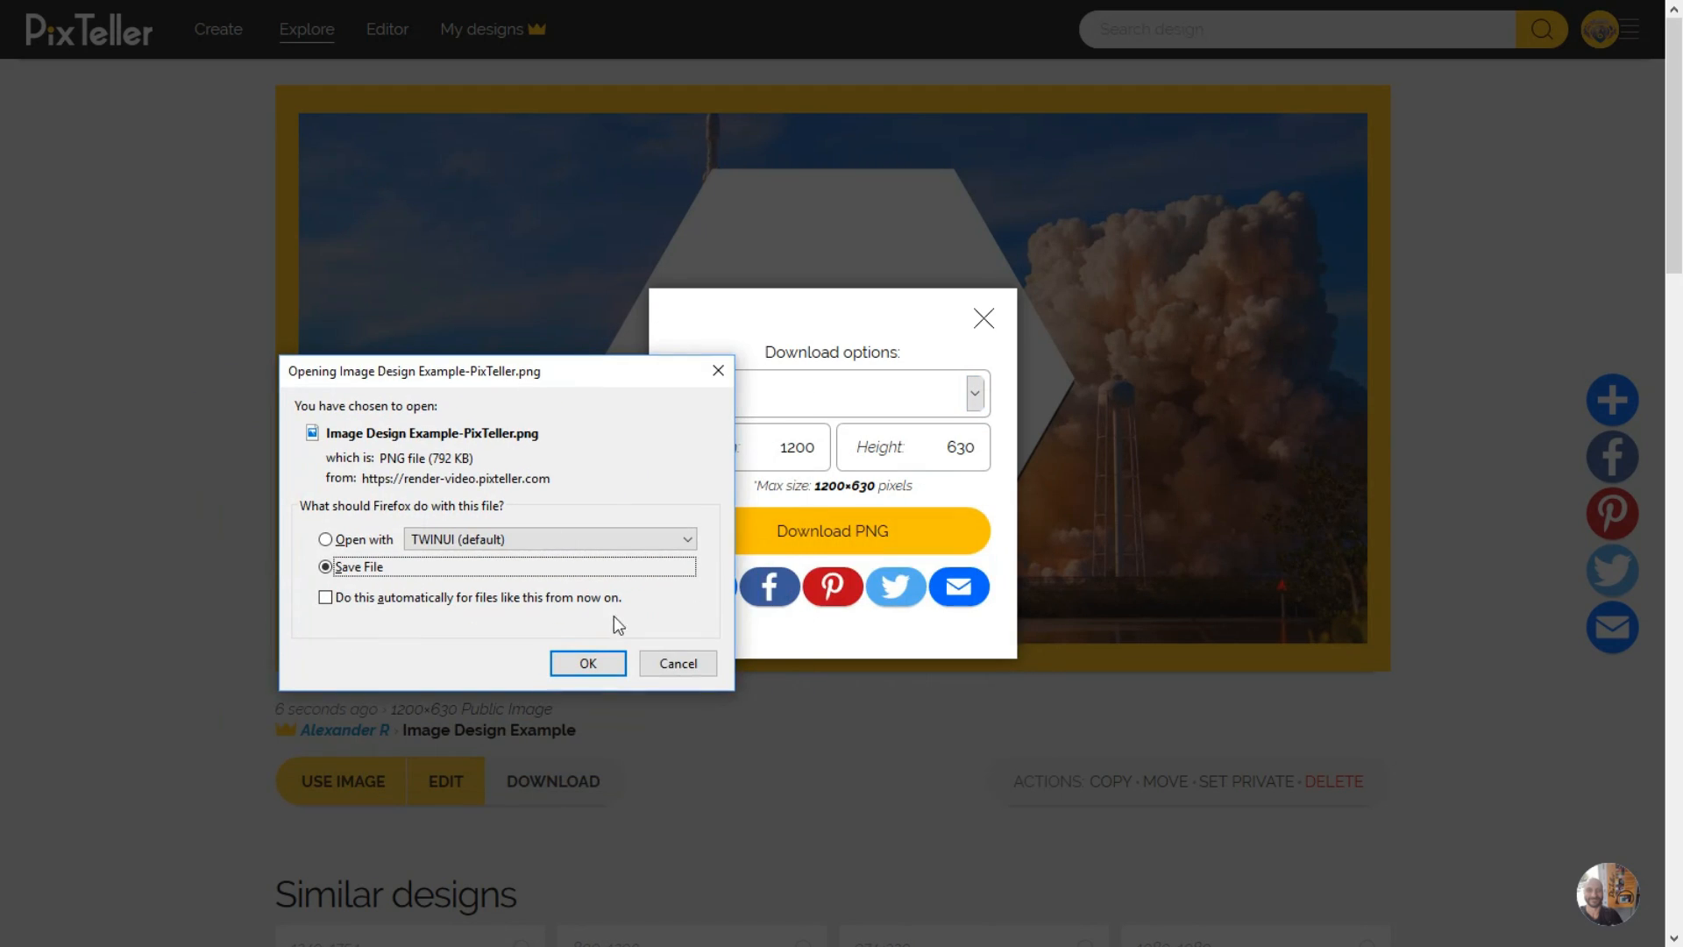
click(675, 665)
click(989, 321)
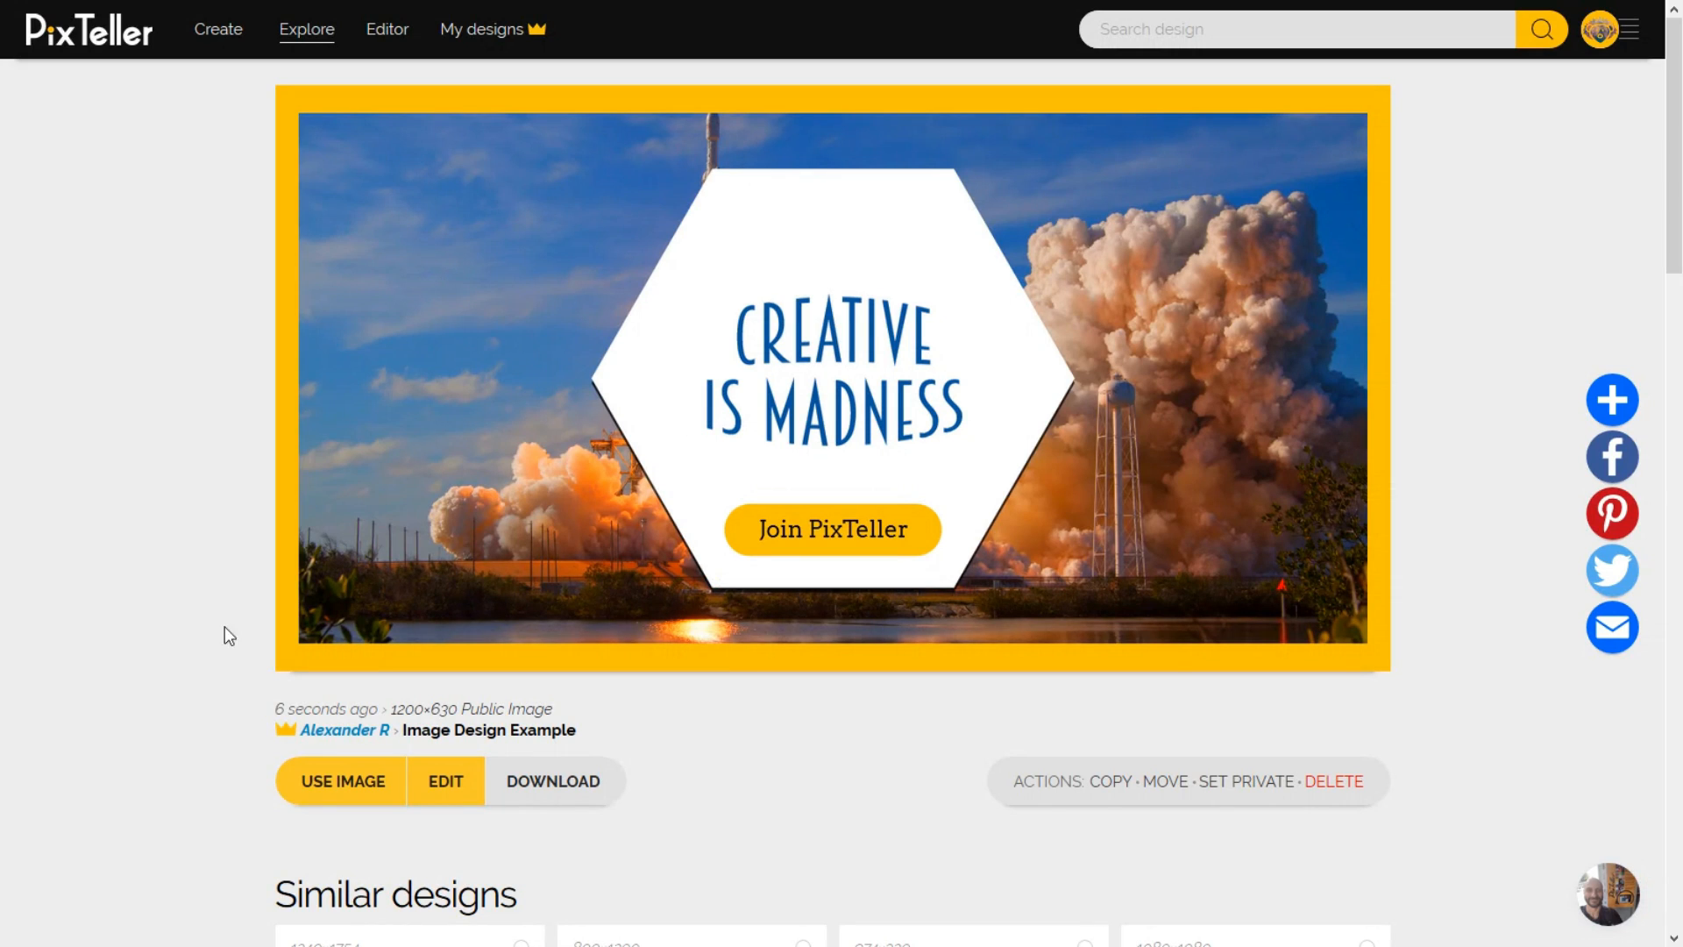
Examine the destination folder choices for copying and moving the design, leaving both dialogs without applying anything.
click(1111, 781)
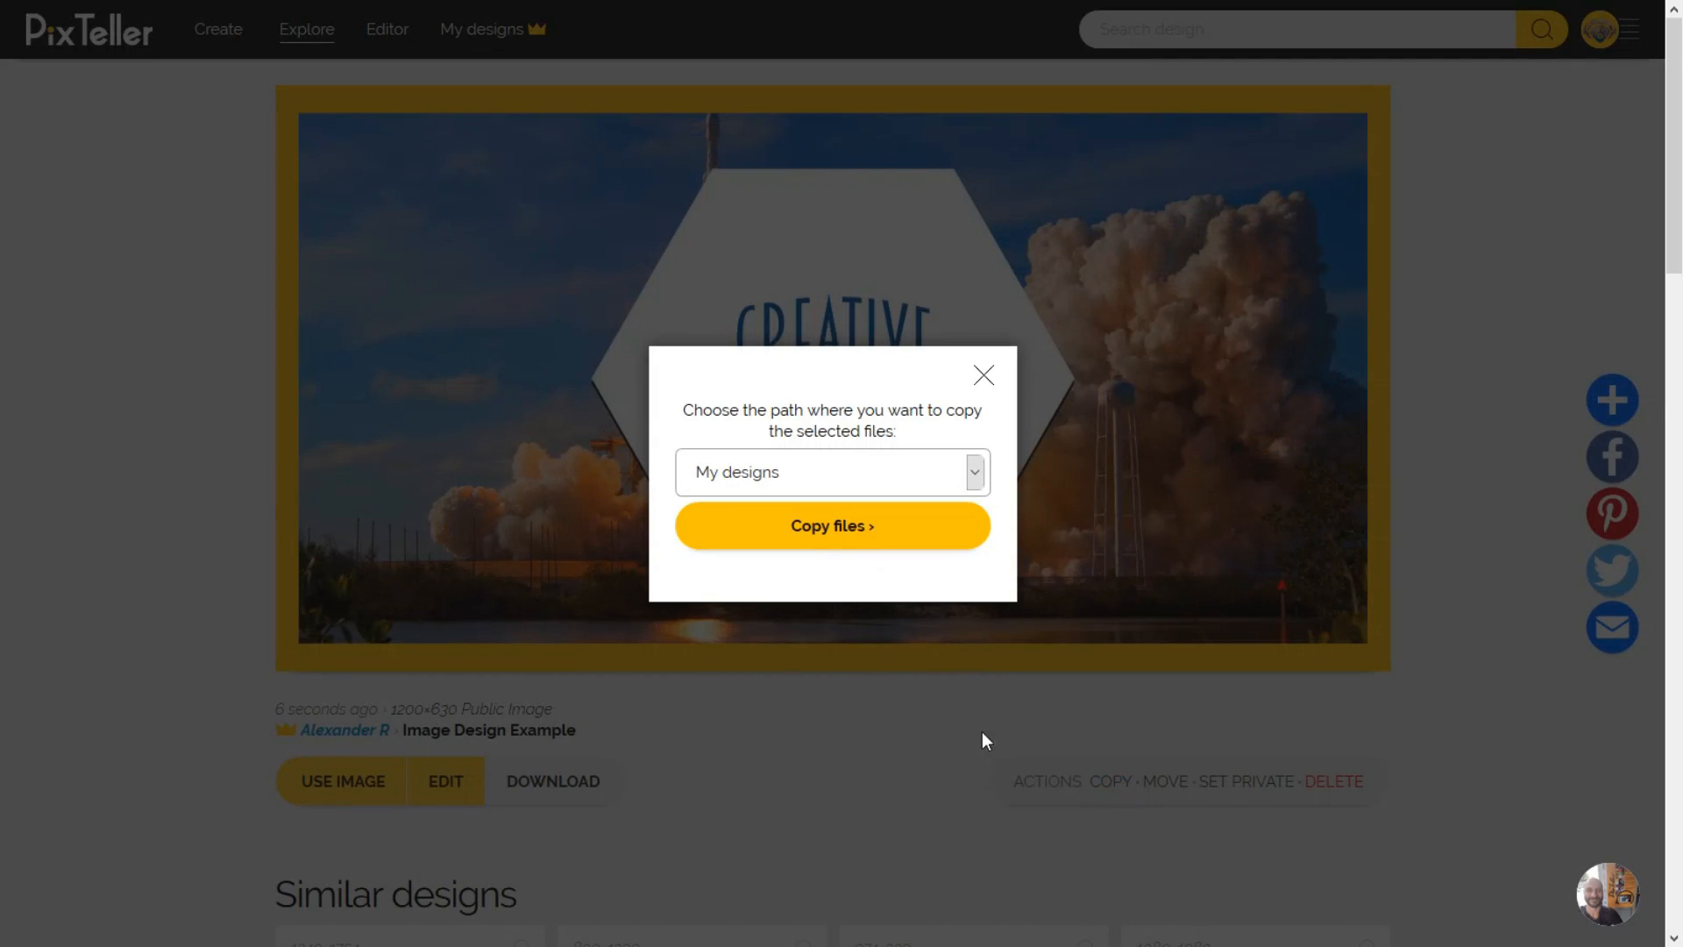
click(804, 477)
scroll(819, 609, down, 5)
scroll(833, 671, up, 10)
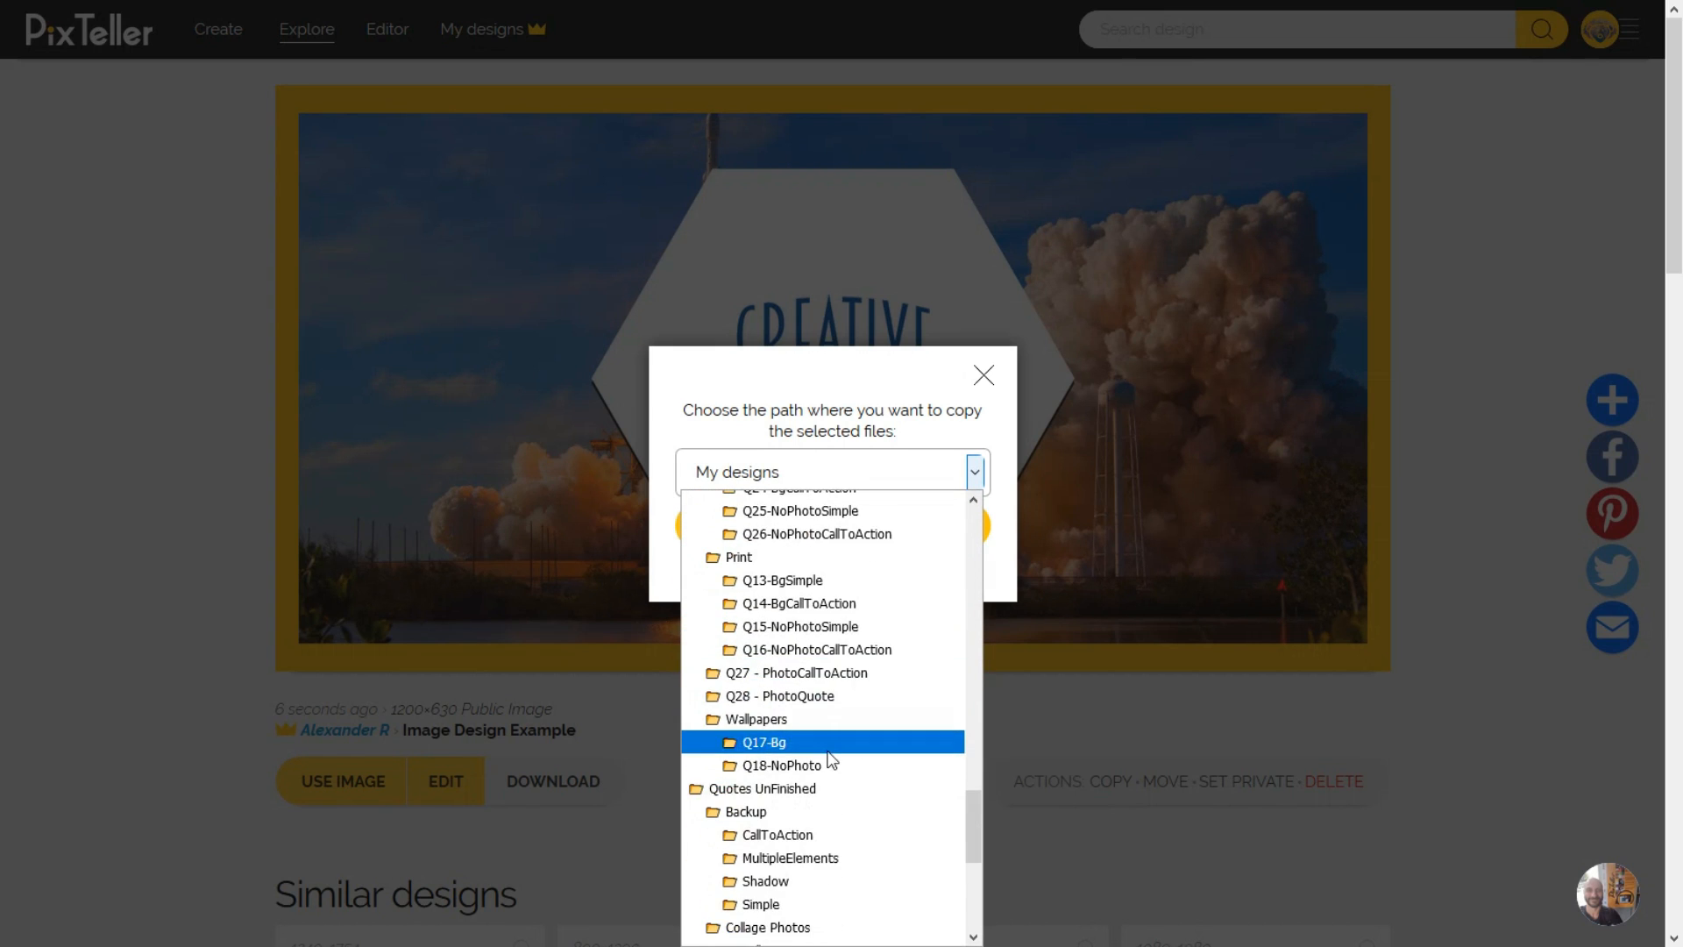
click(792, 471)
click(1168, 782)
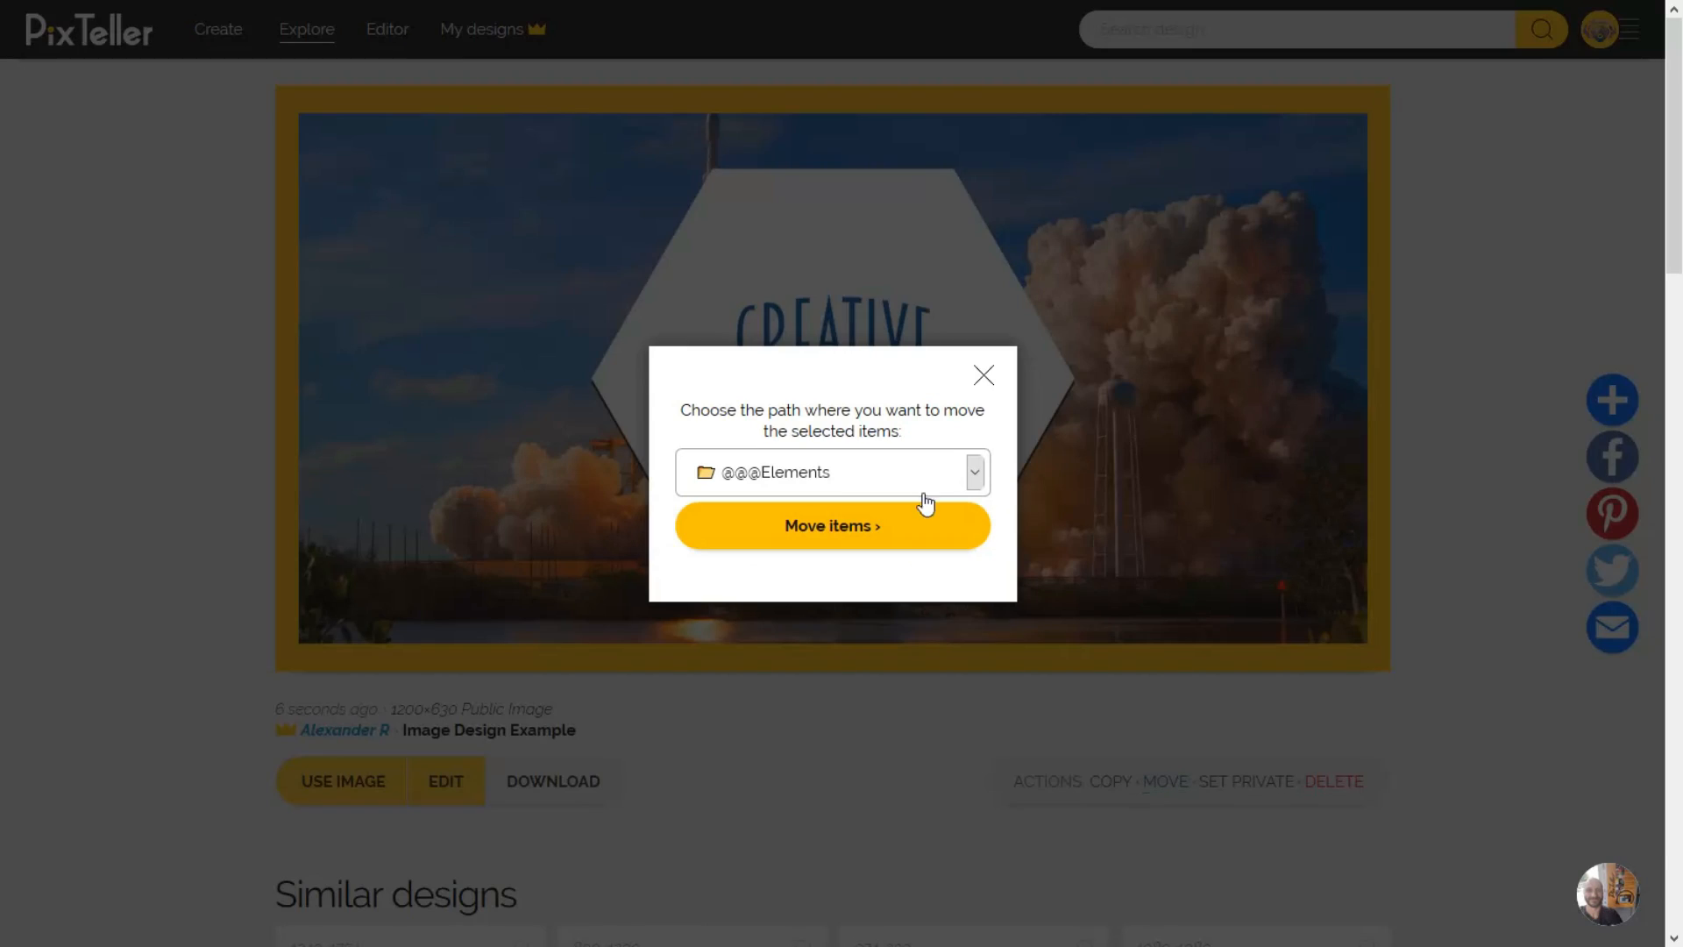
click(982, 375)
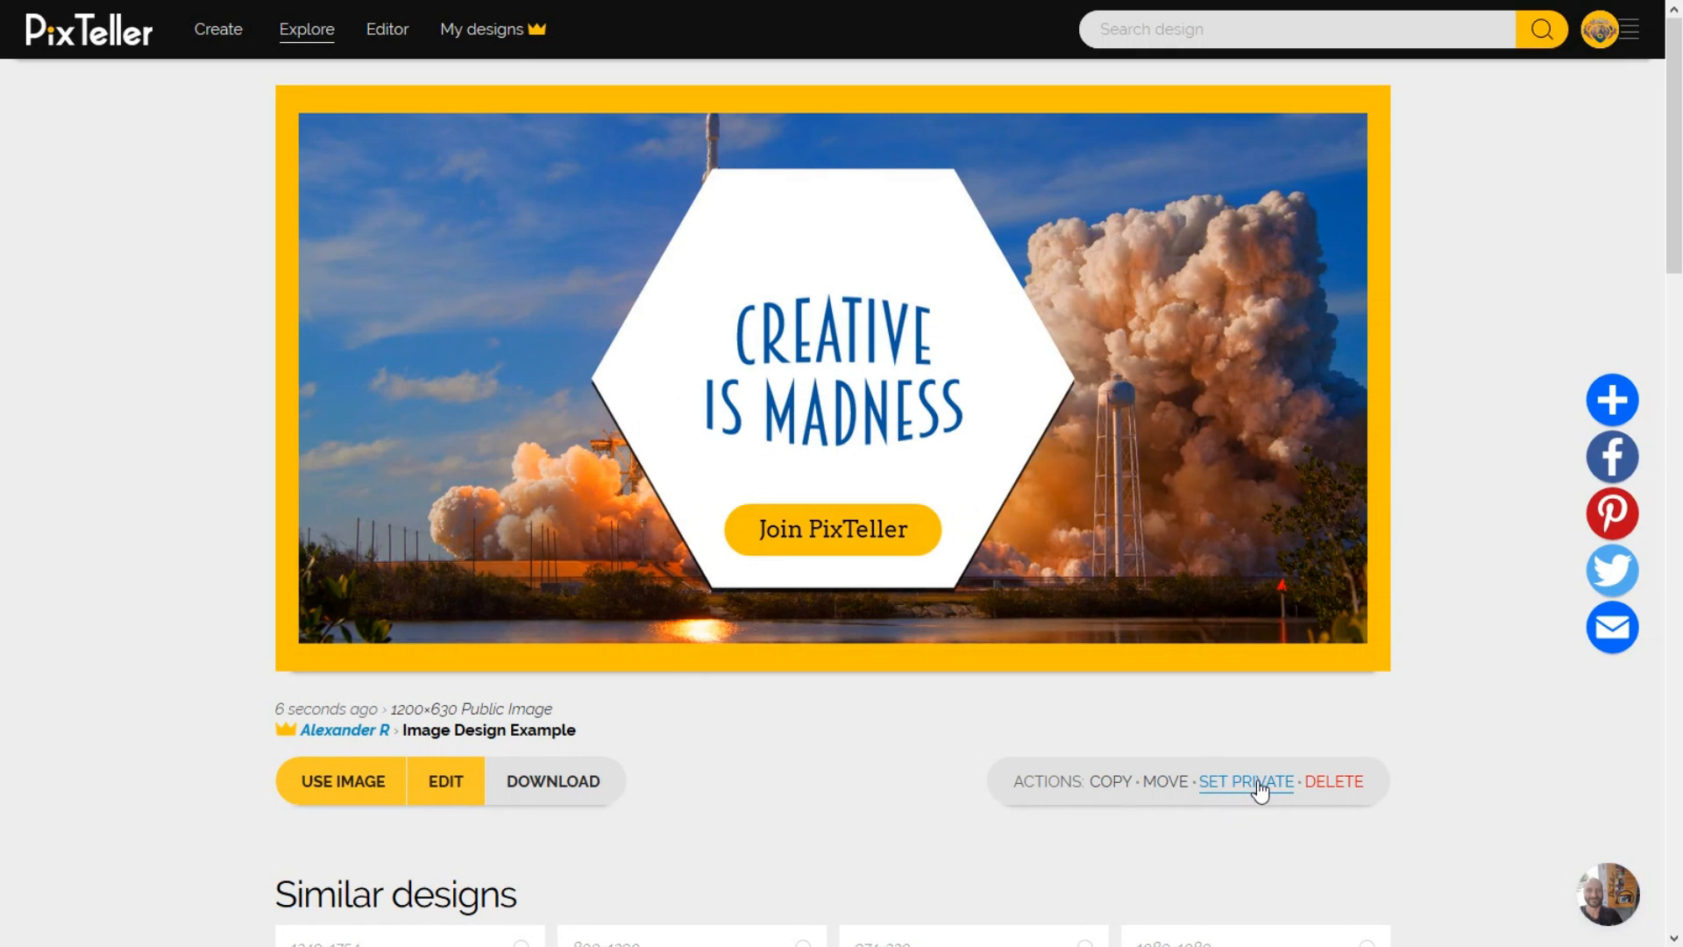